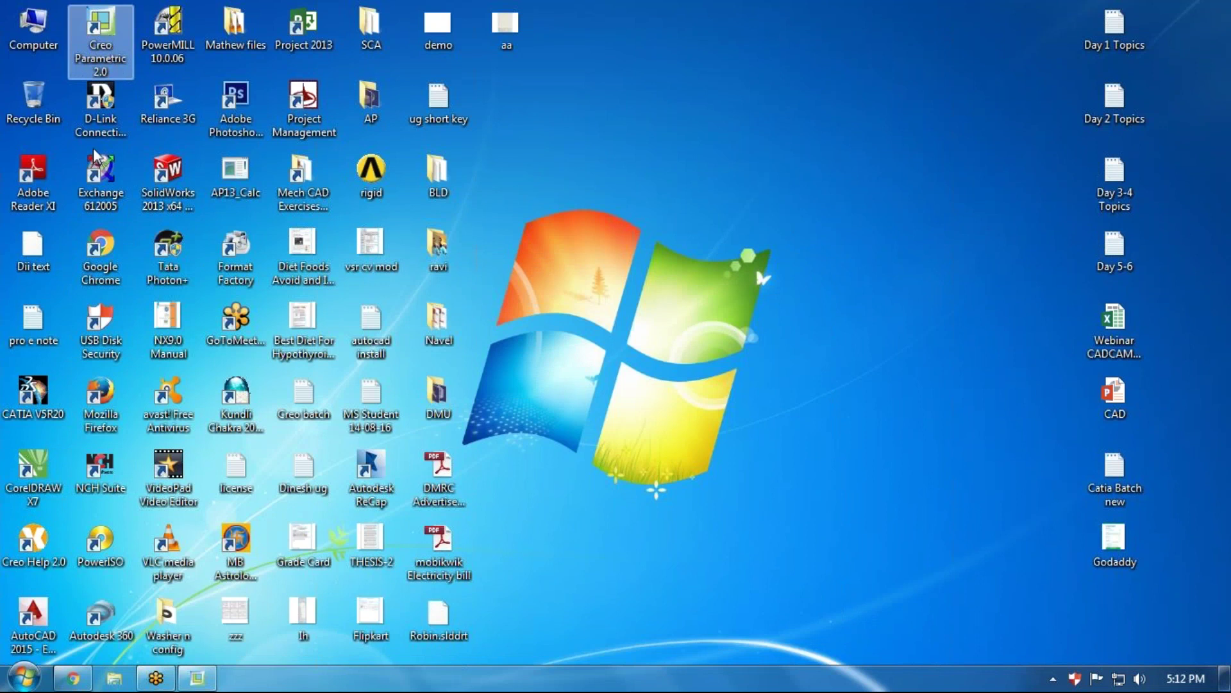
pyautogui.click(24, 678)
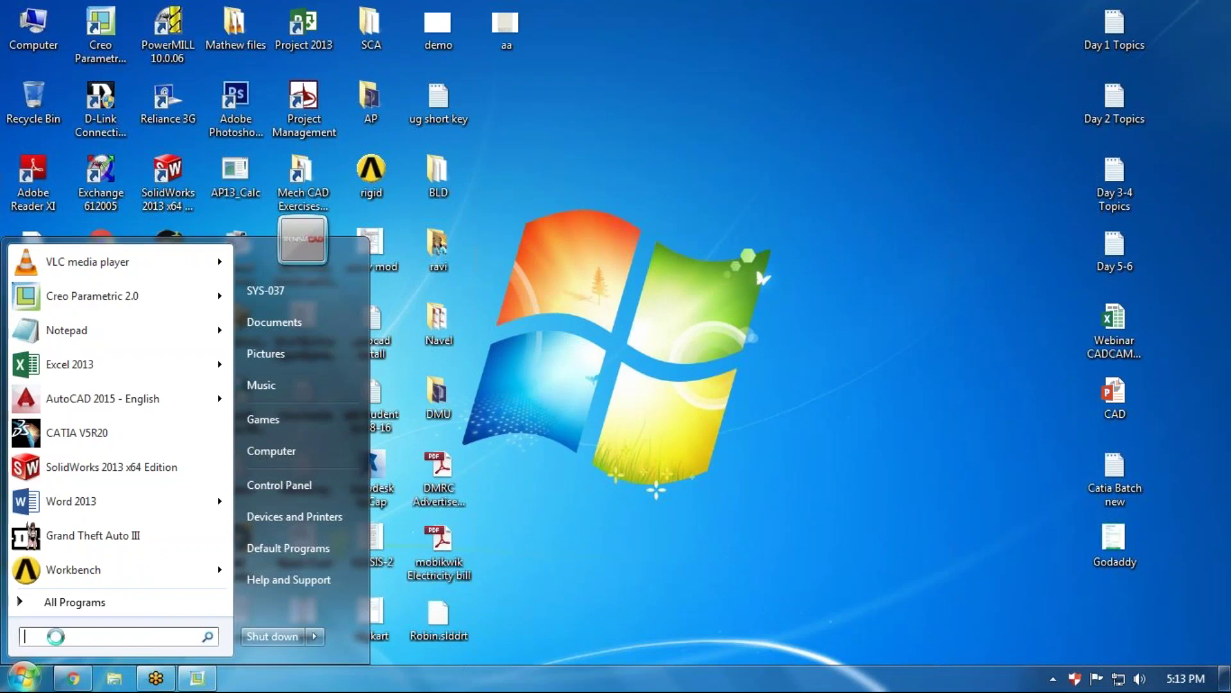
pyautogui.write('cre')
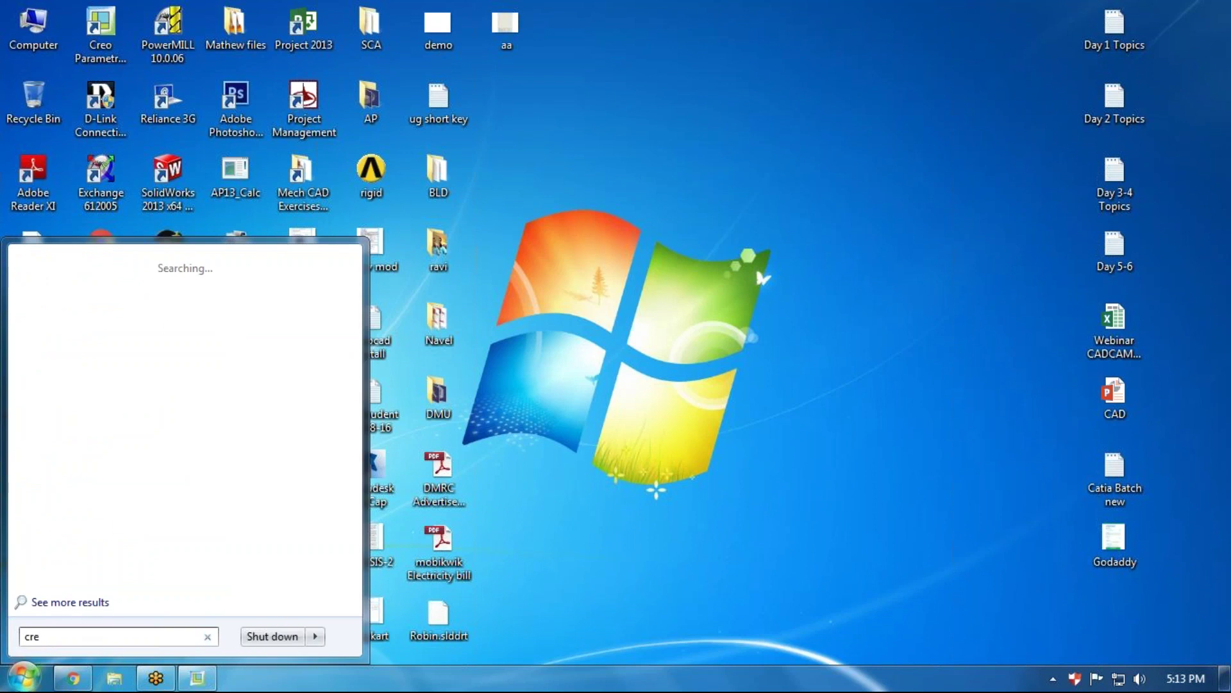
pyautogui.write('o')
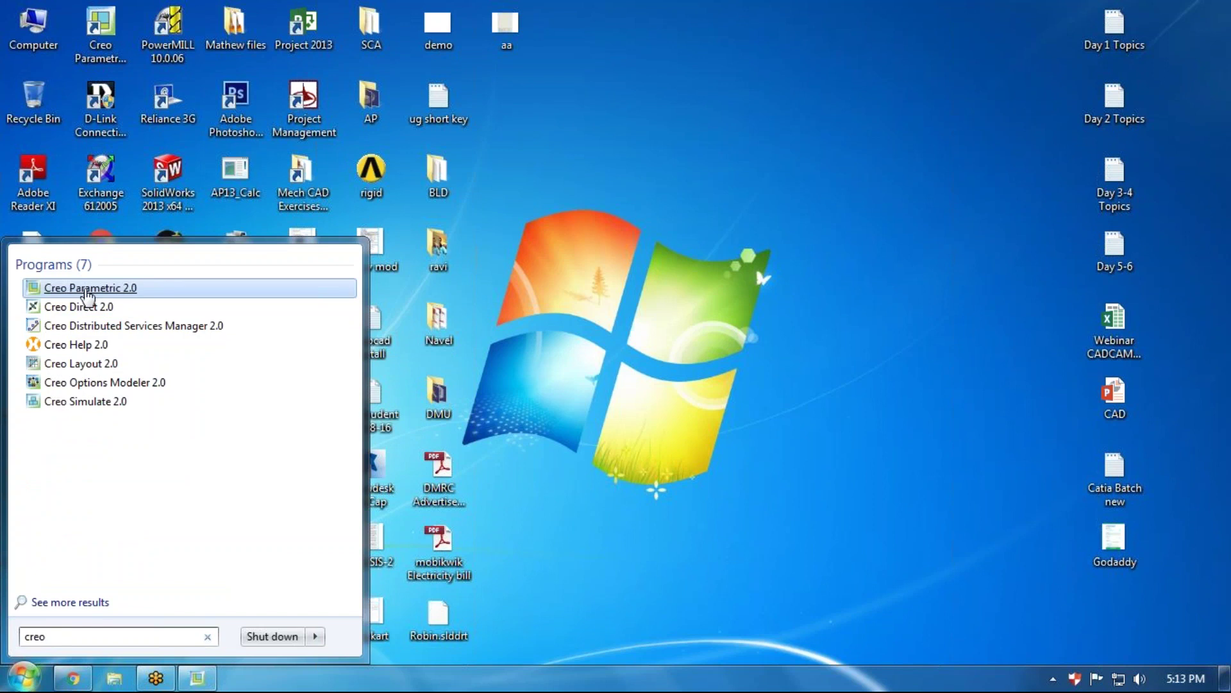
pyautogui.click(594, 221)
# Launch Creo Parametric 2.0 and create a new sketch file named Section_1
pyautogui.doubleClick(97, 29)
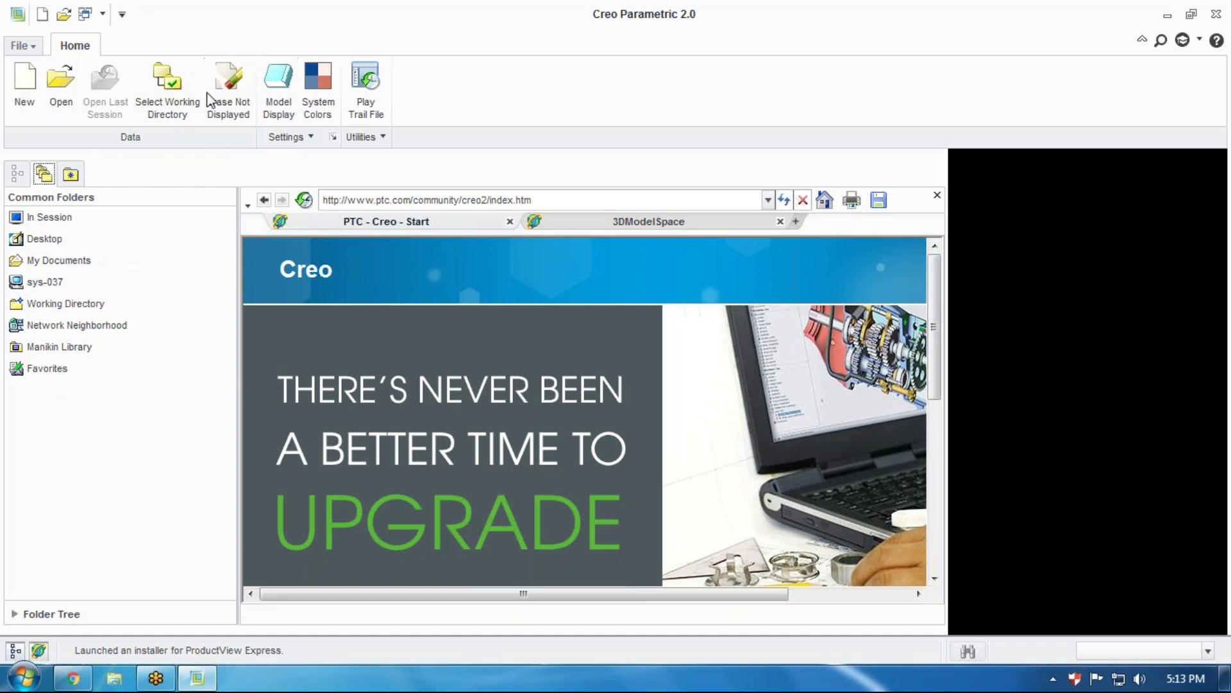
pyautogui.click(26, 45)
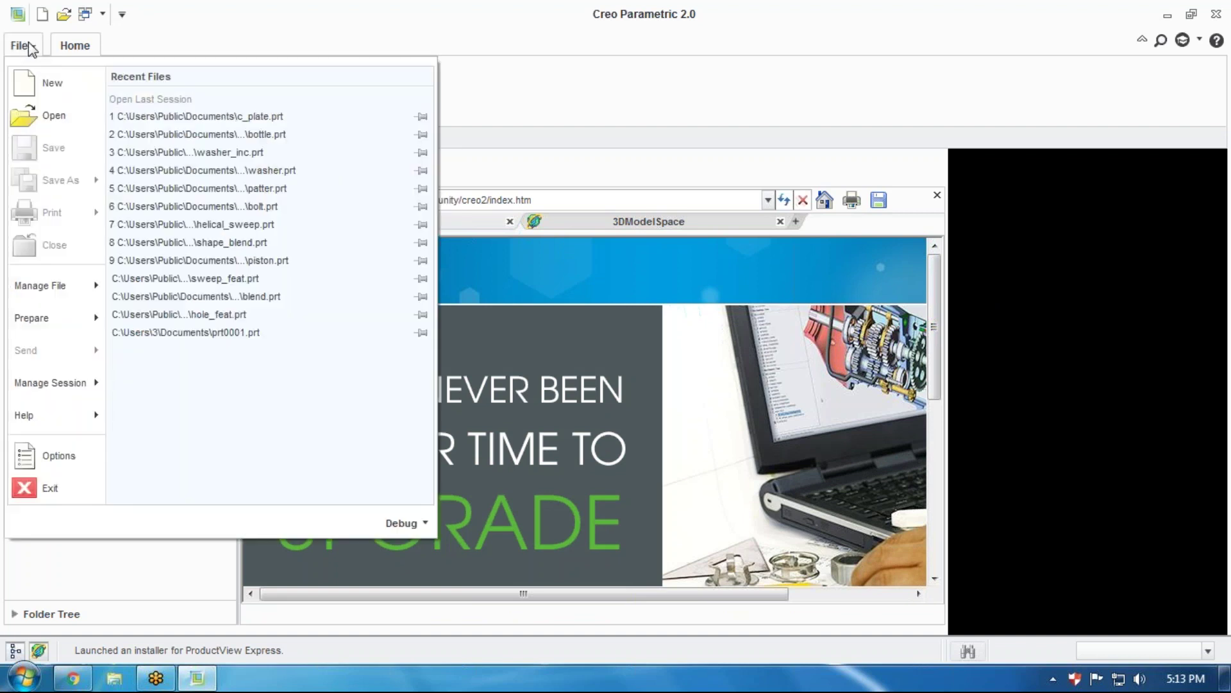
pyautogui.click(47, 93)
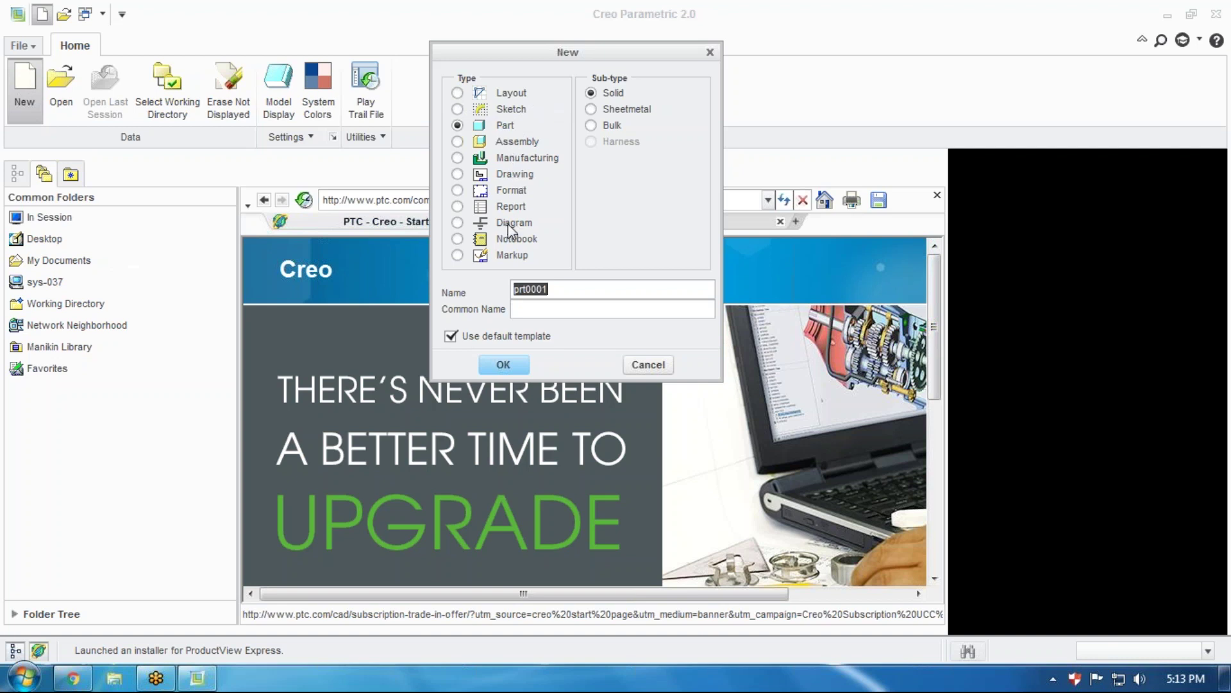
pyautogui.click(457, 125)
pyautogui.click(457, 109)
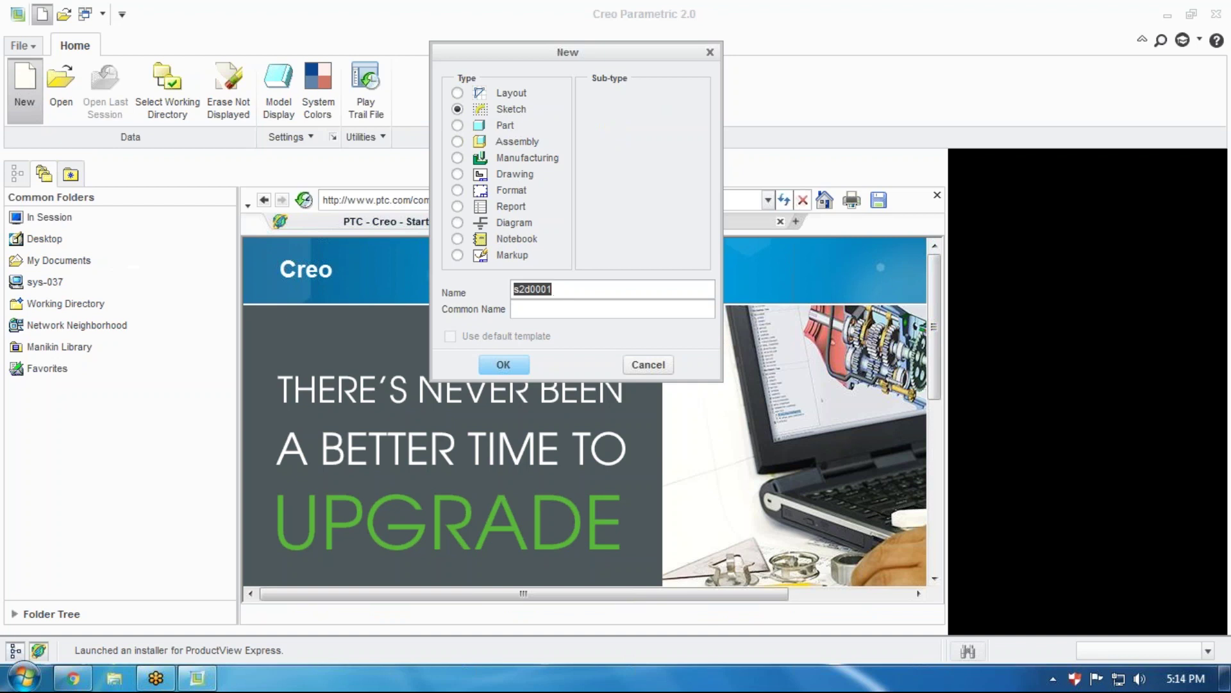
pyautogui.press('BackSpace')
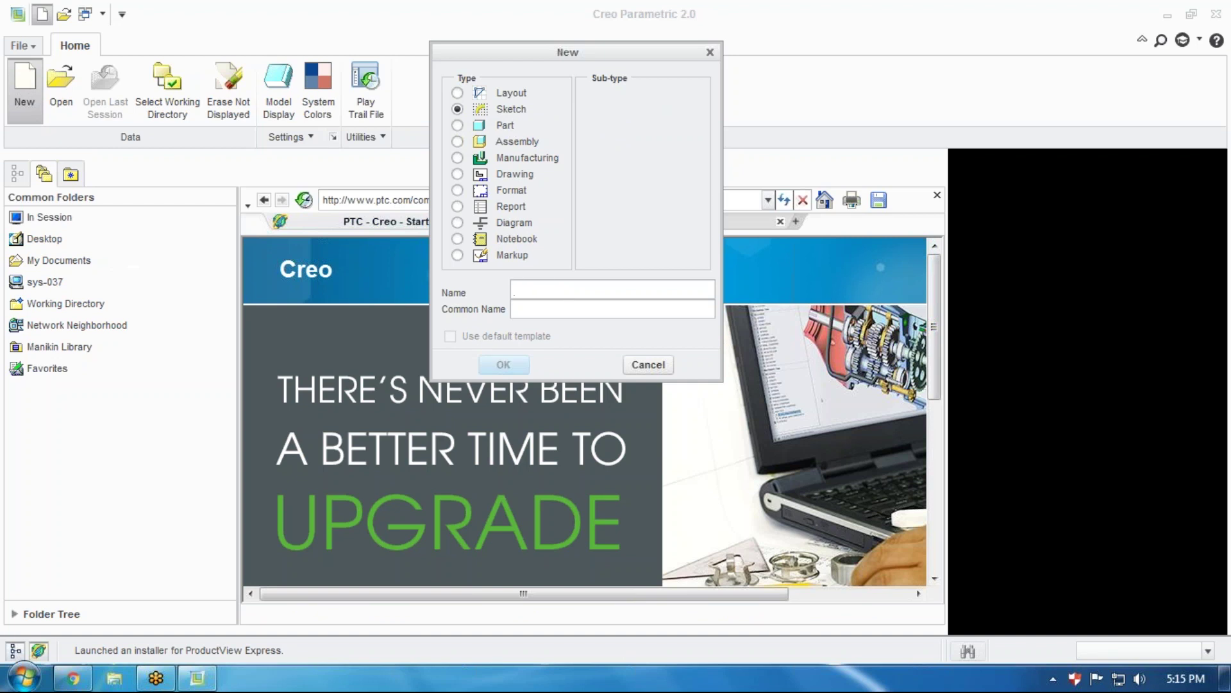
pyautogui.write('Sec')
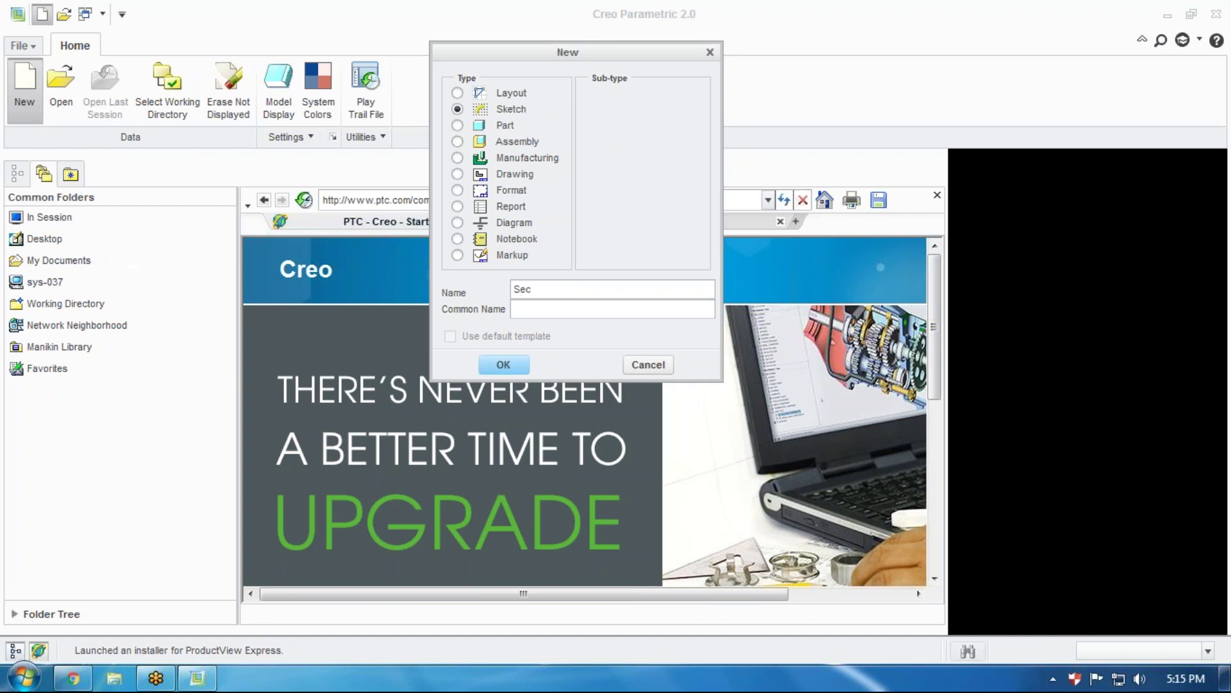
pyautogui.write('tion_1')
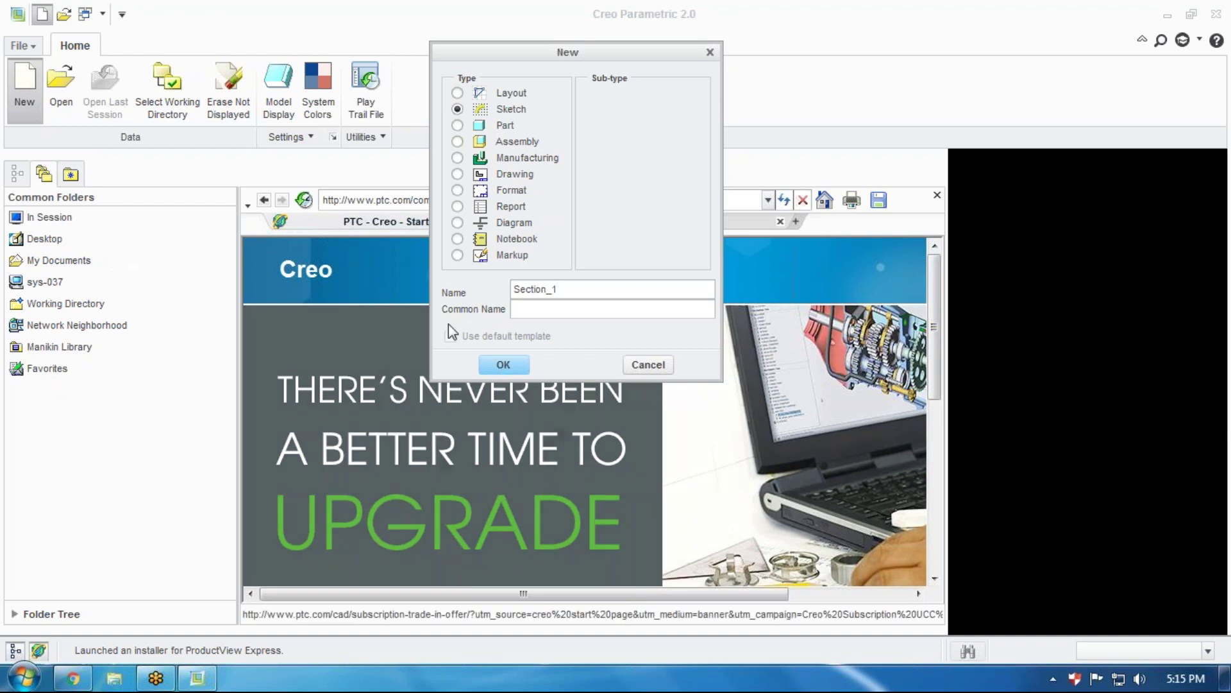
pyautogui.click(488, 365)
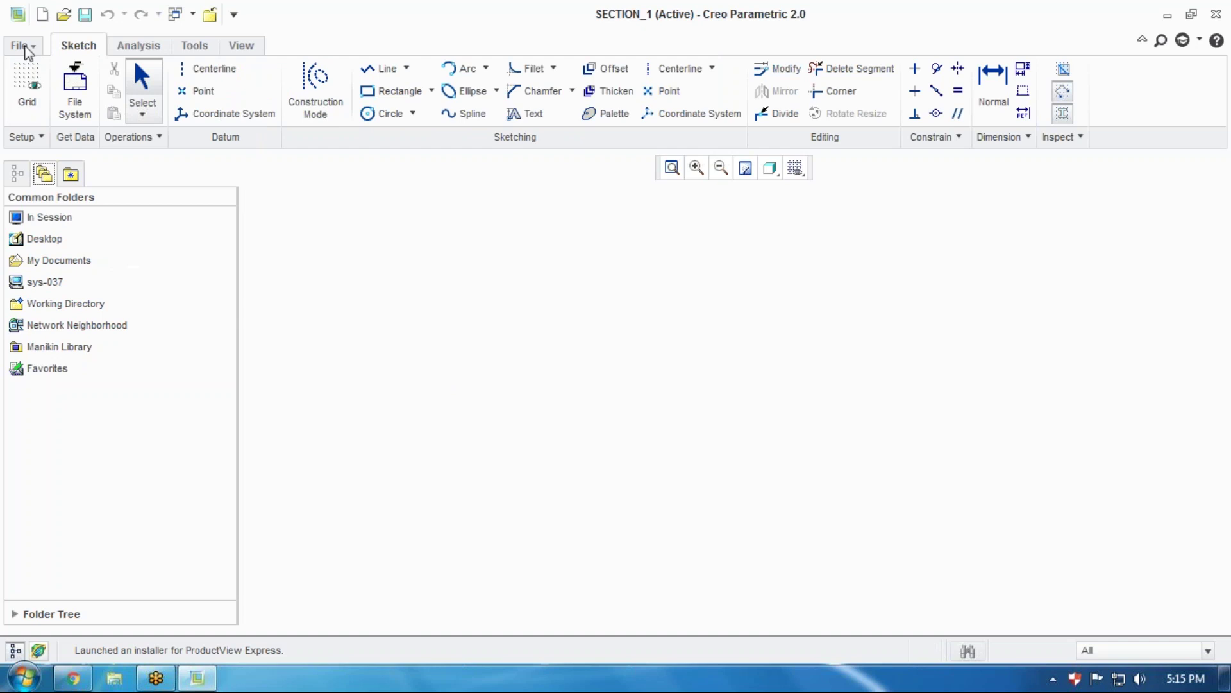
# Create a folder named "Creo files" in My Documents and set it as the working directory
pyautogui.click(24, 46)
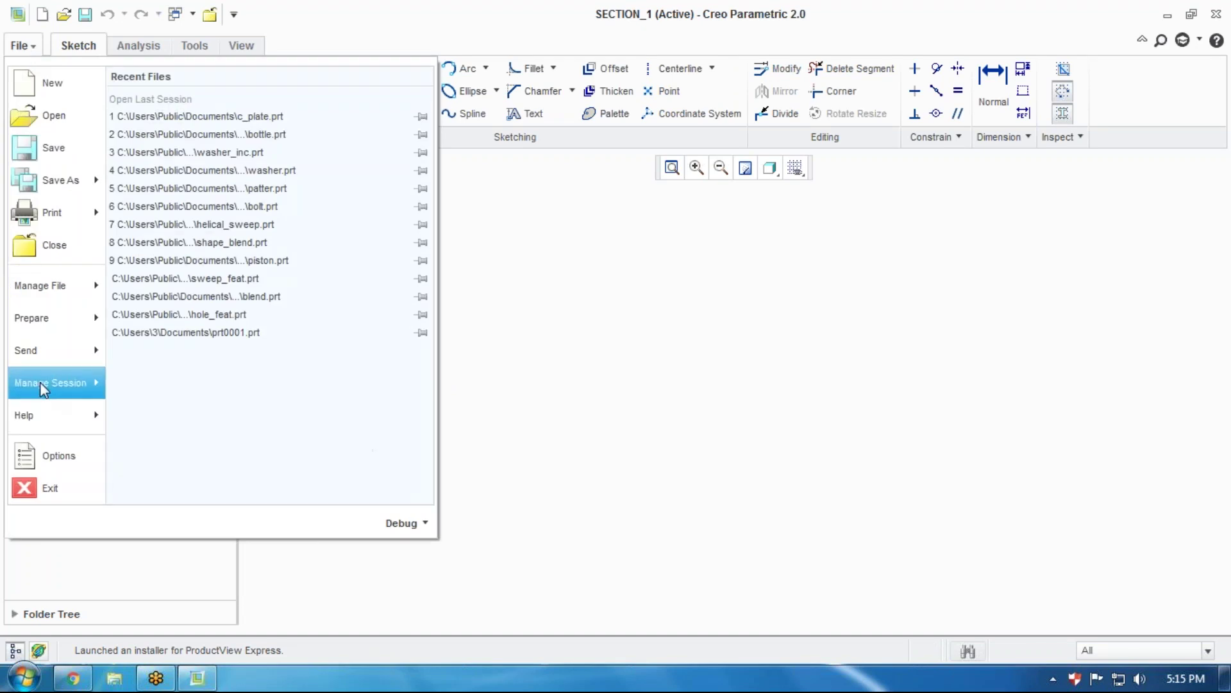
pyautogui.moveTo(54, 390)
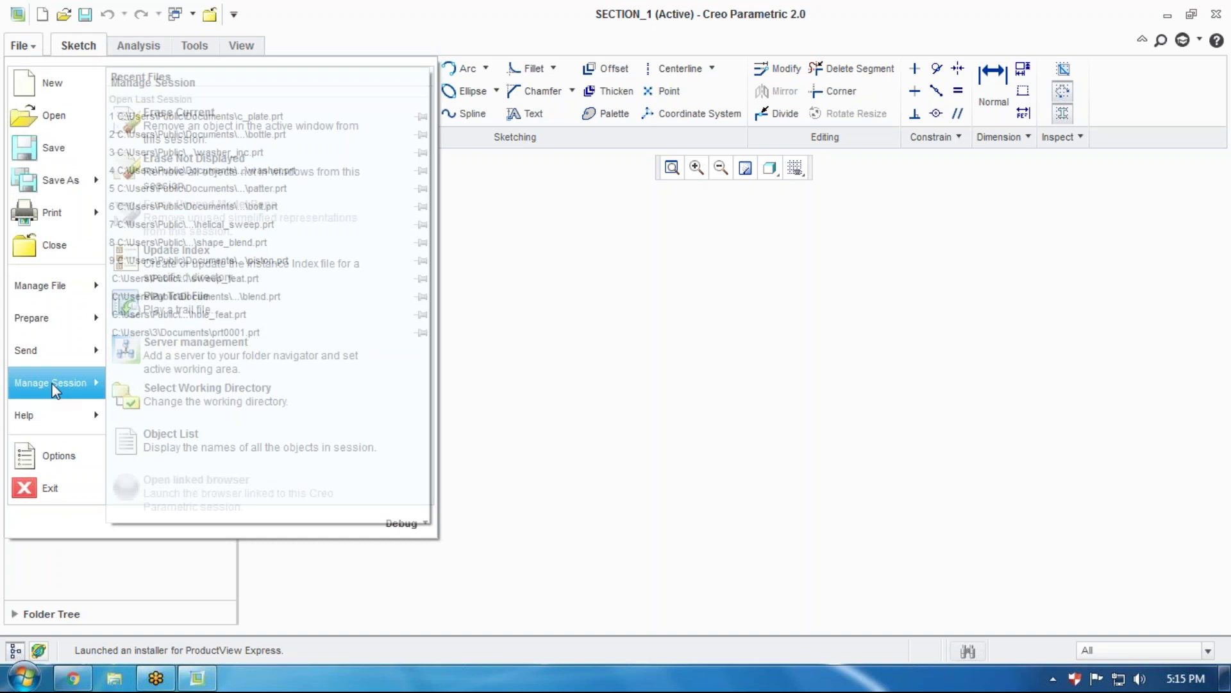
pyautogui.click(196, 404)
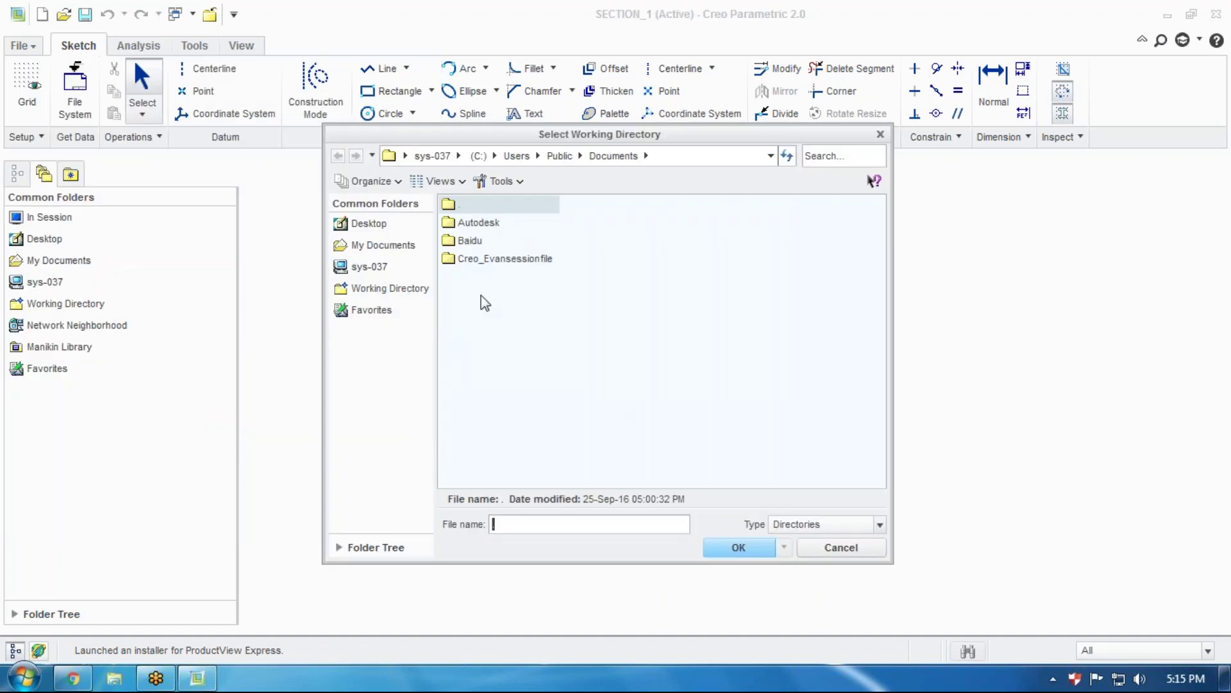
pyautogui.click(384, 246)
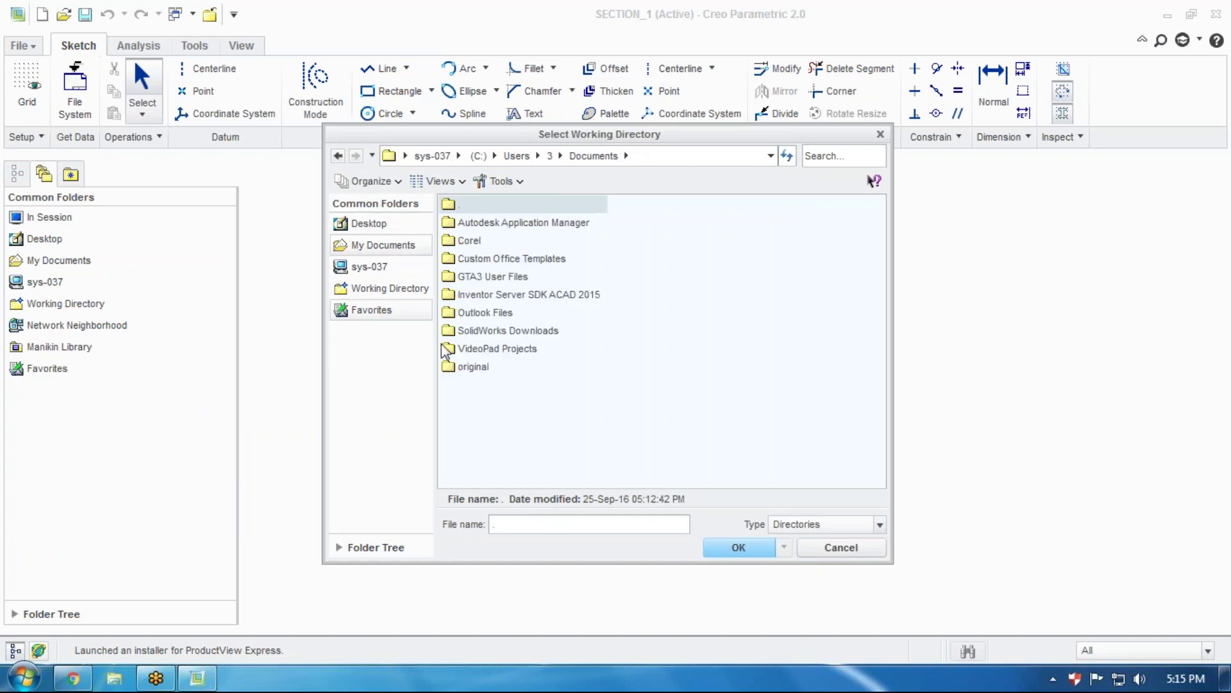
pyautogui.click(387, 185)
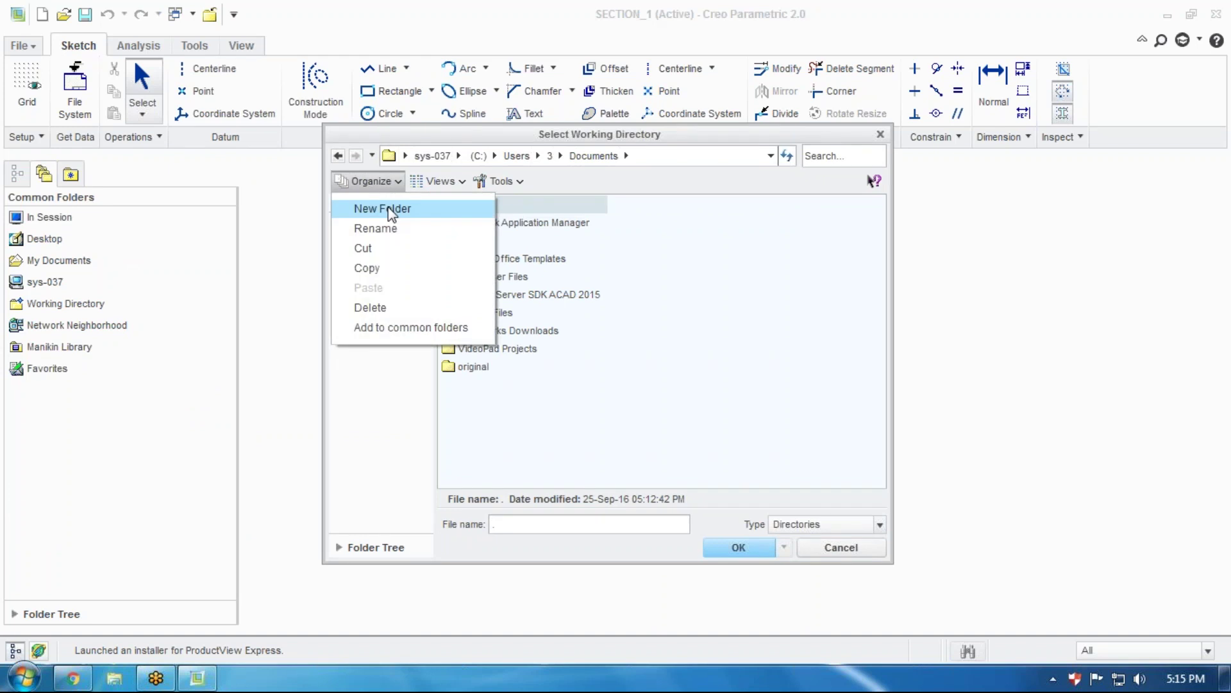
pyautogui.click(383, 209)
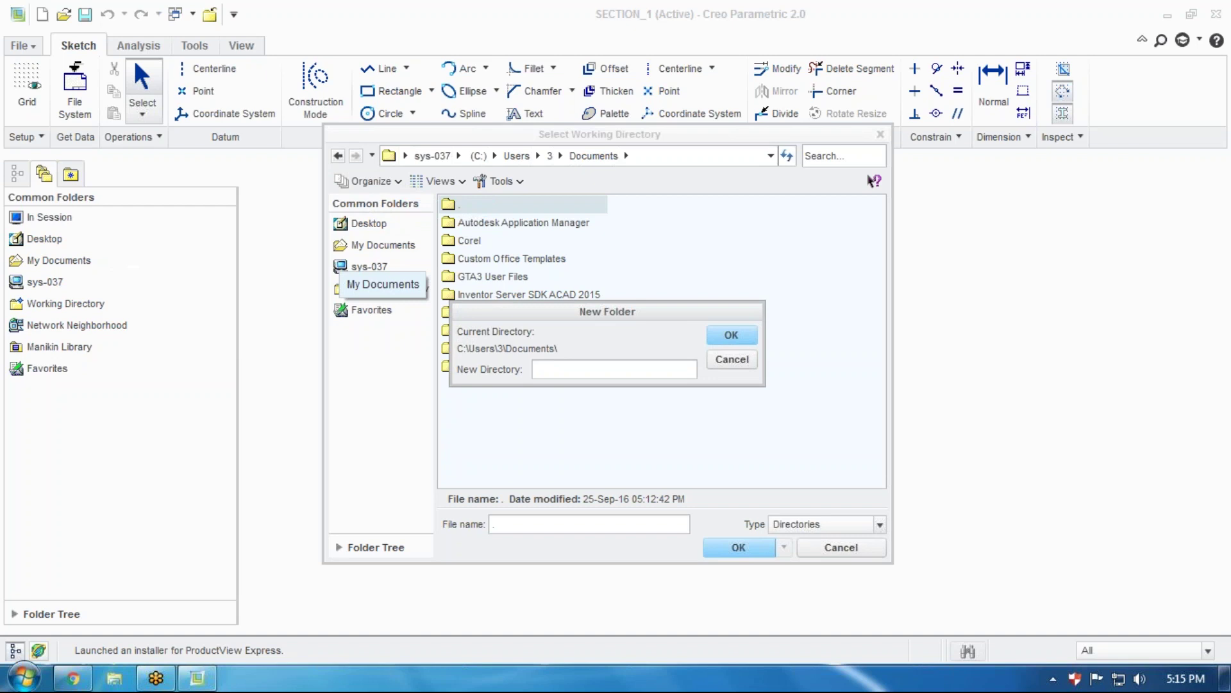
pyautogui.write('Creo')
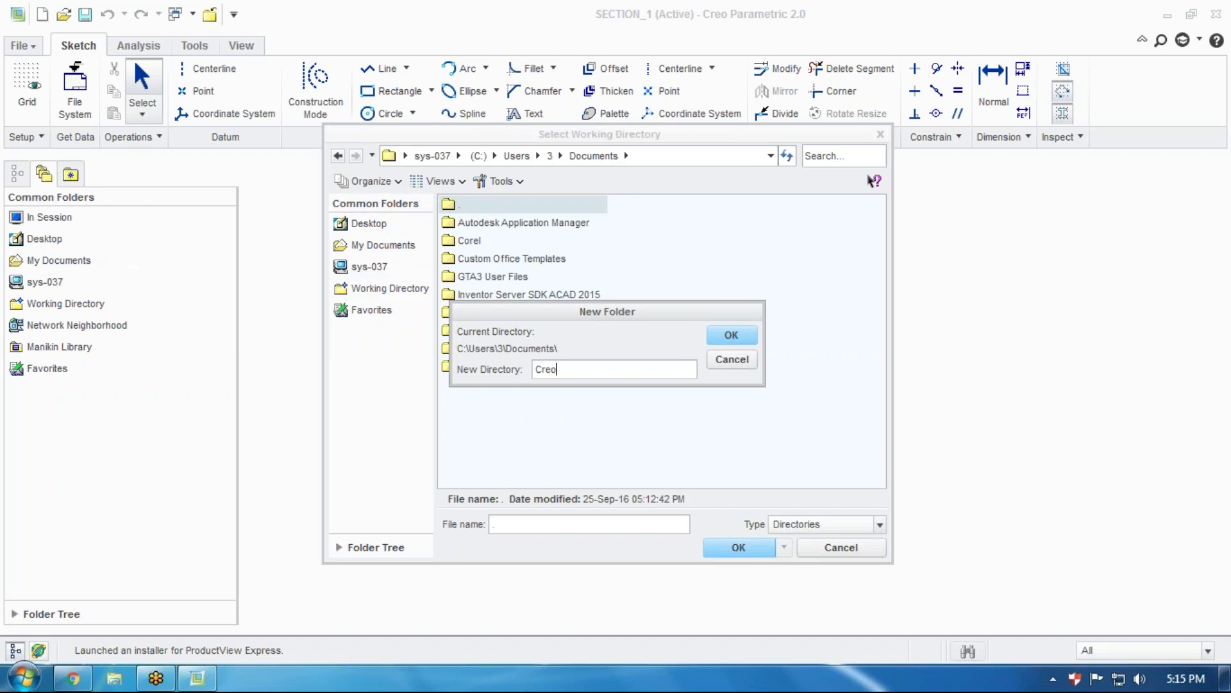
pyautogui.write(' files')
pyautogui.click(731, 333)
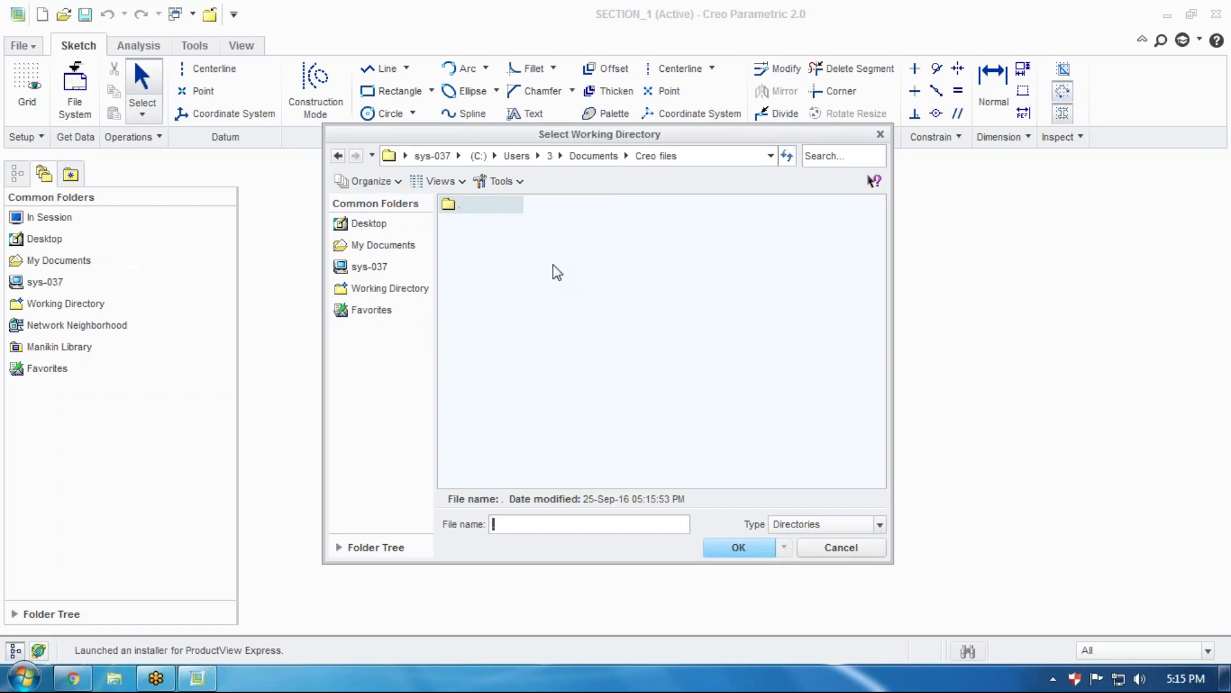
pyautogui.click(743, 549)
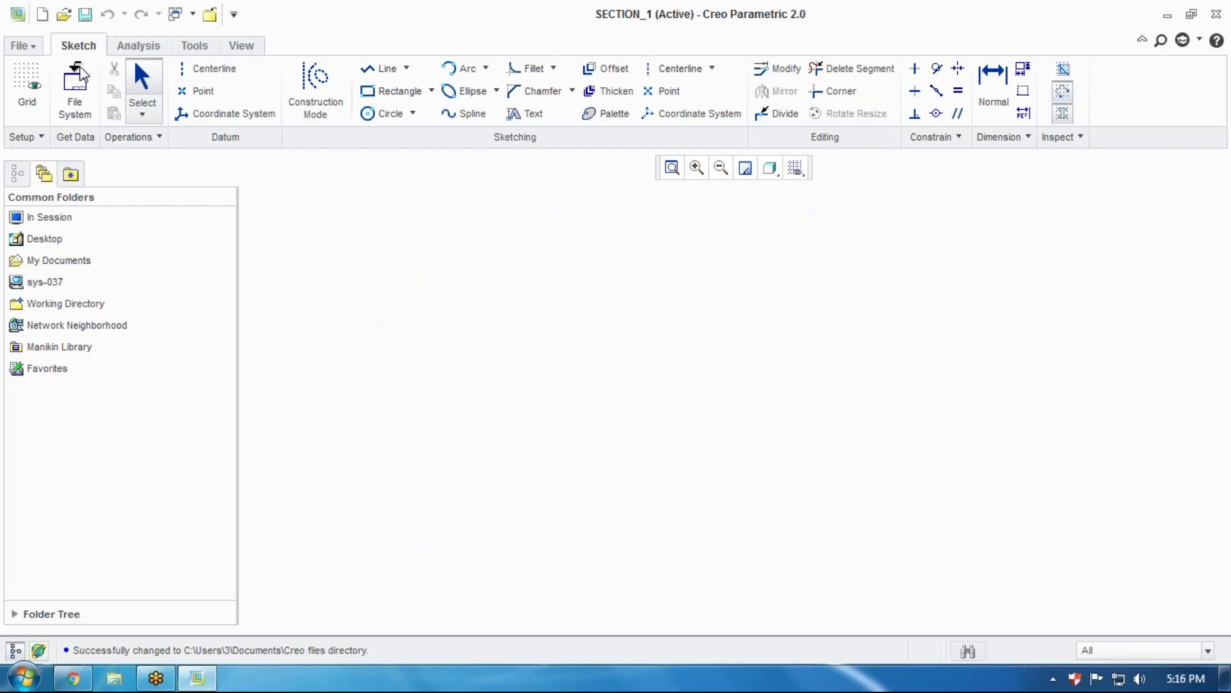
pyautogui.click(23, 45)
pyautogui.click(57, 160)
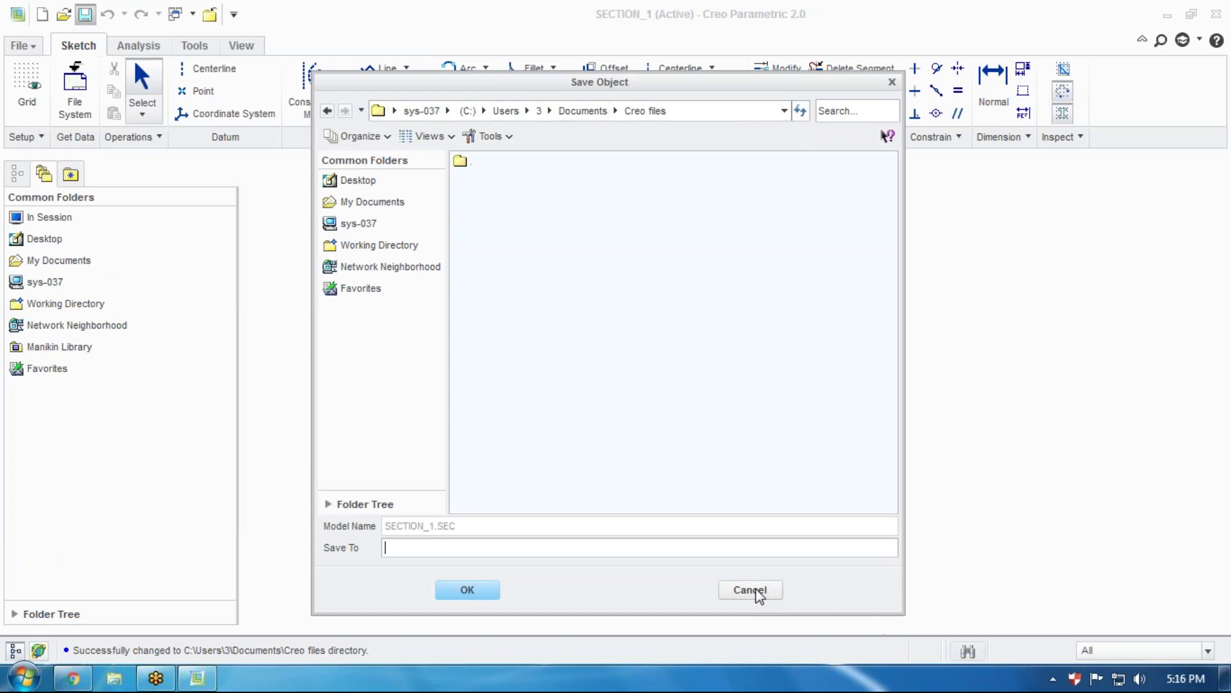
pyautogui.click(751, 596)
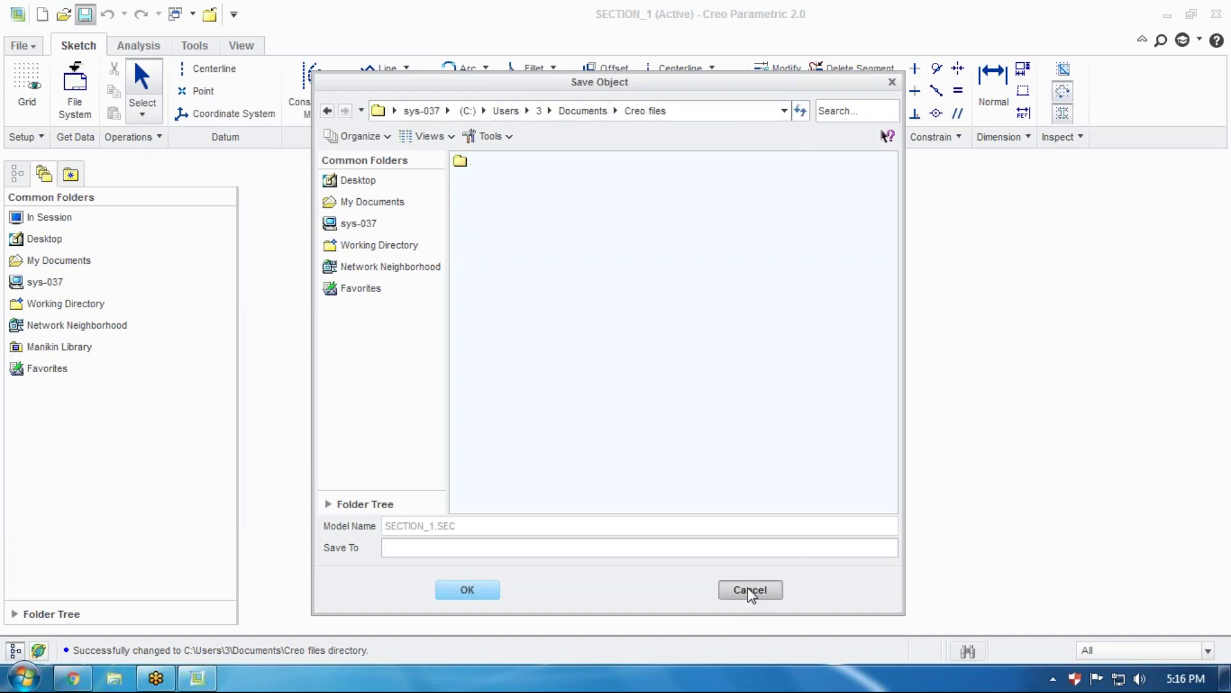
pyautogui.click(22, 46)
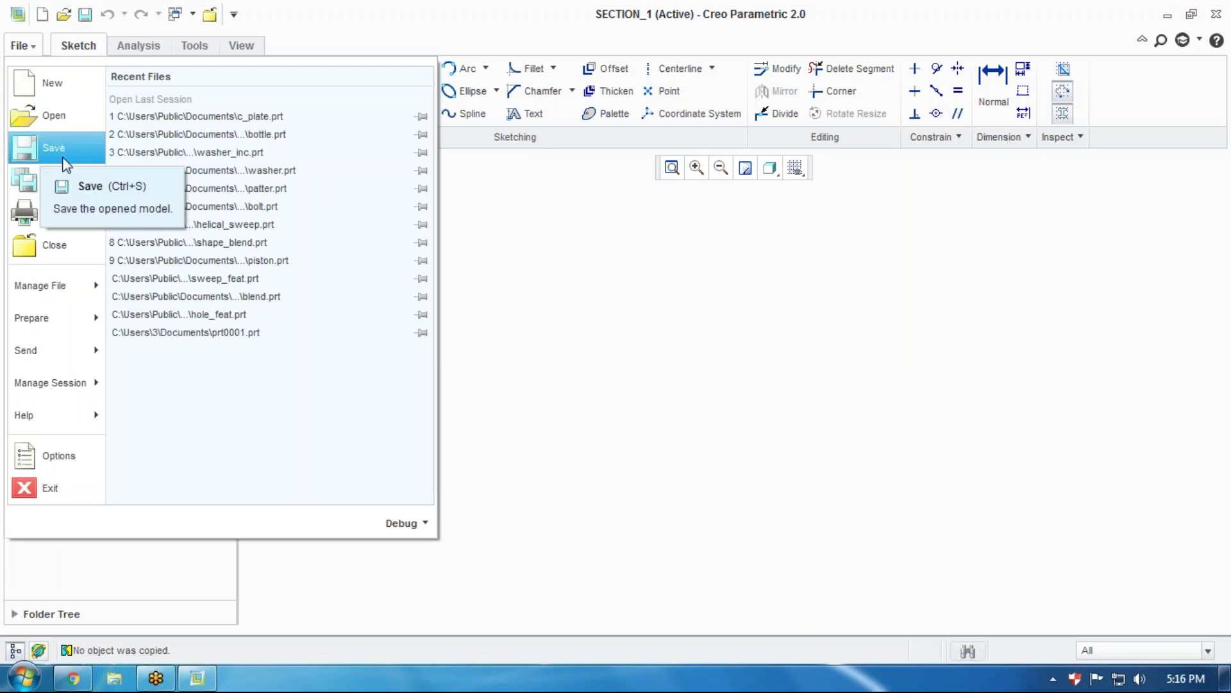
pyautogui.moveTo(79, 198)
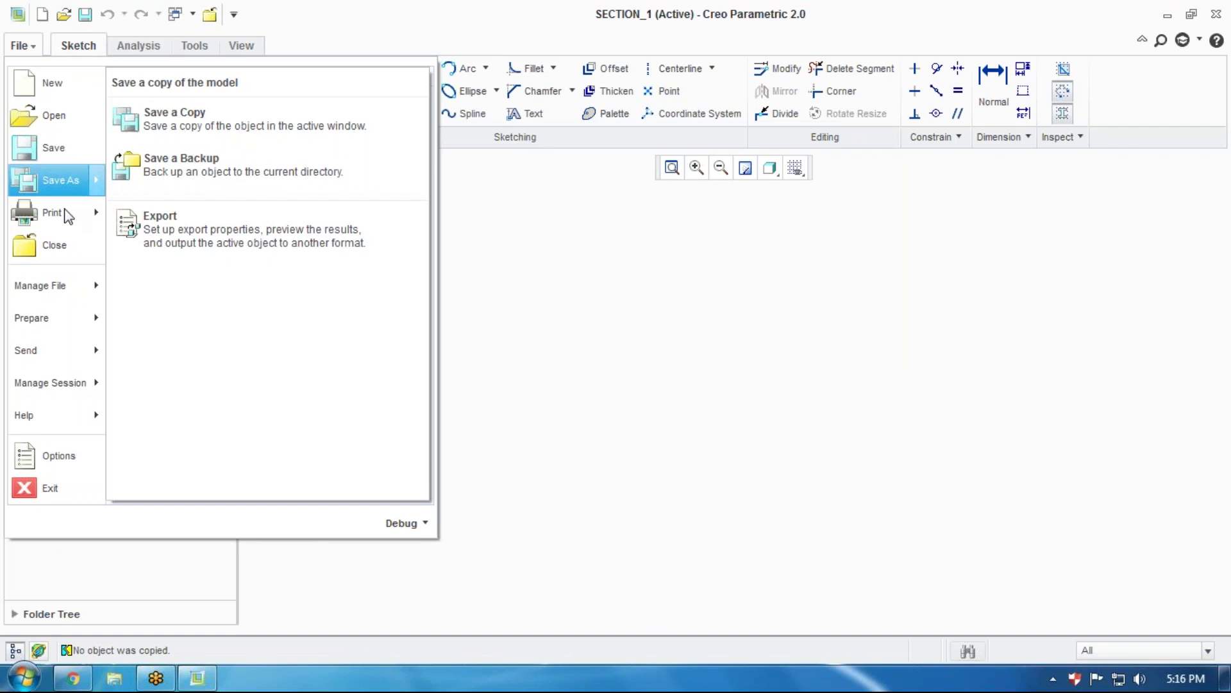
pyautogui.moveTo(59, 230)
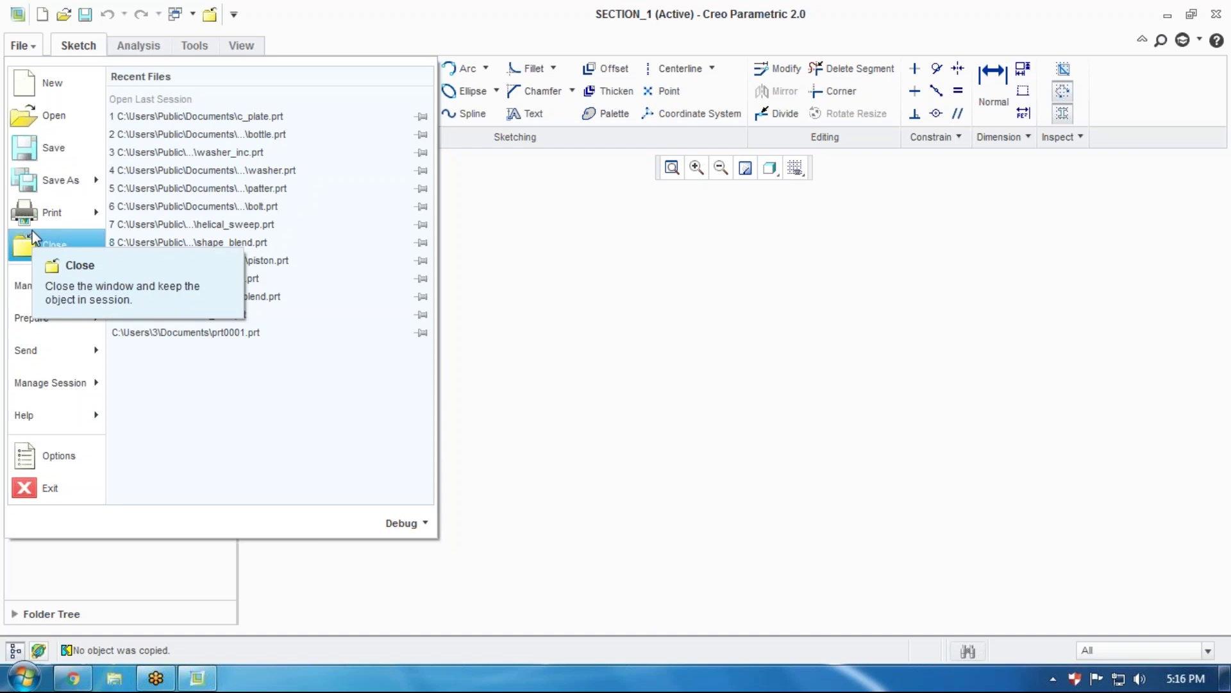
pyautogui.click(584, 292)
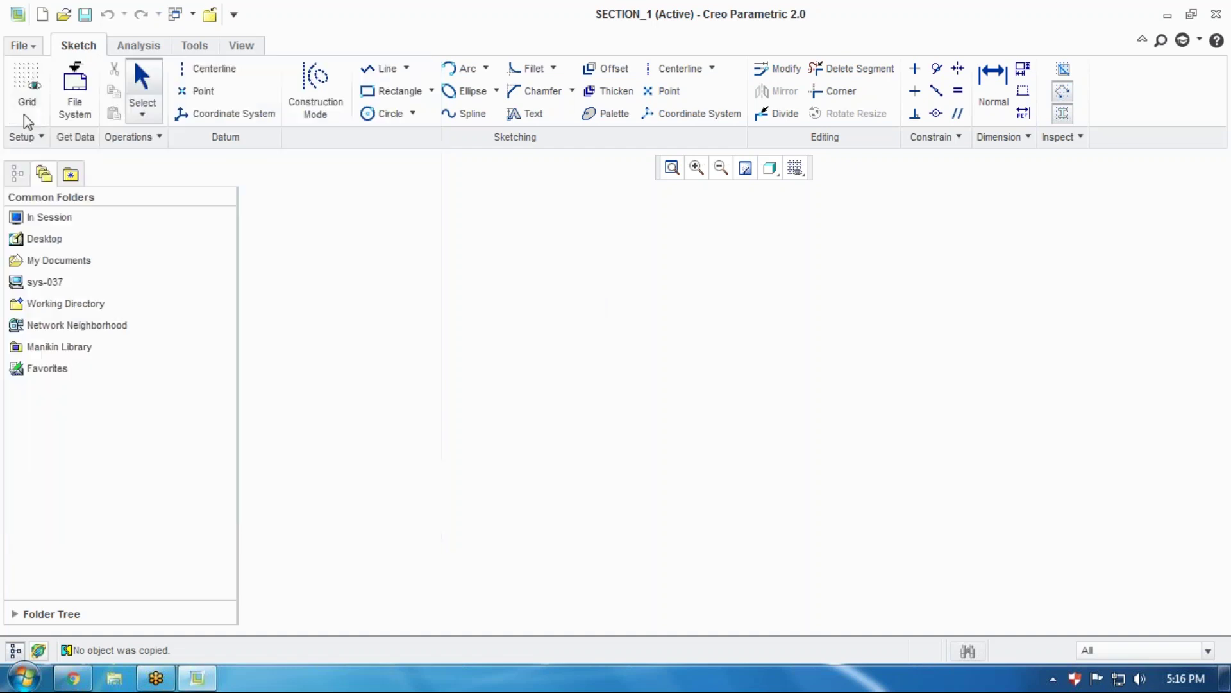
# Save the SECTION_1 sketch in the Creo files working directory
pyautogui.click(21, 46)
pyautogui.click(36, 146)
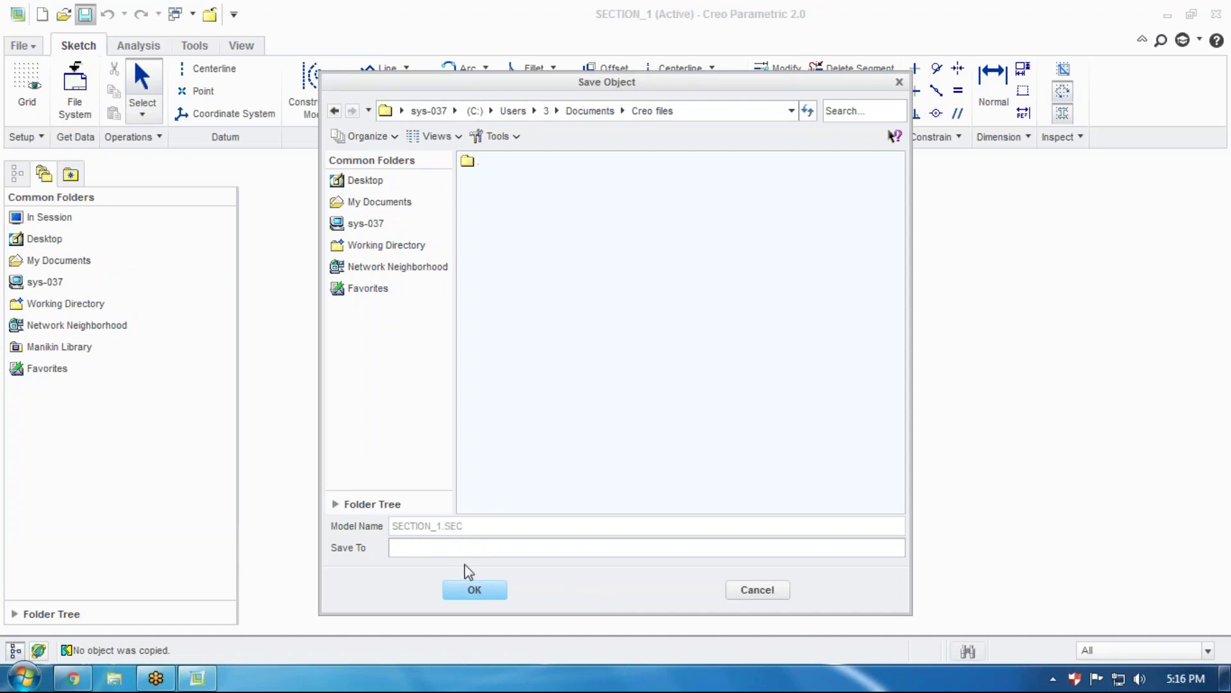
pyautogui.click(474, 590)
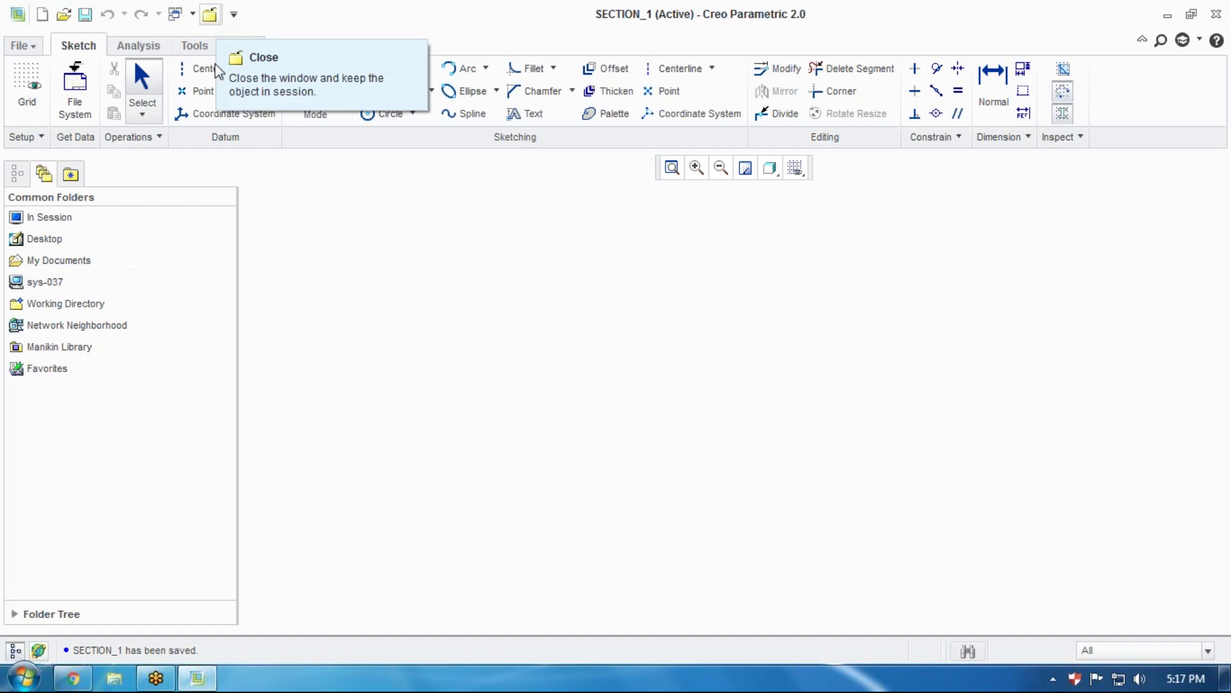
pyautogui.click(23, 46)
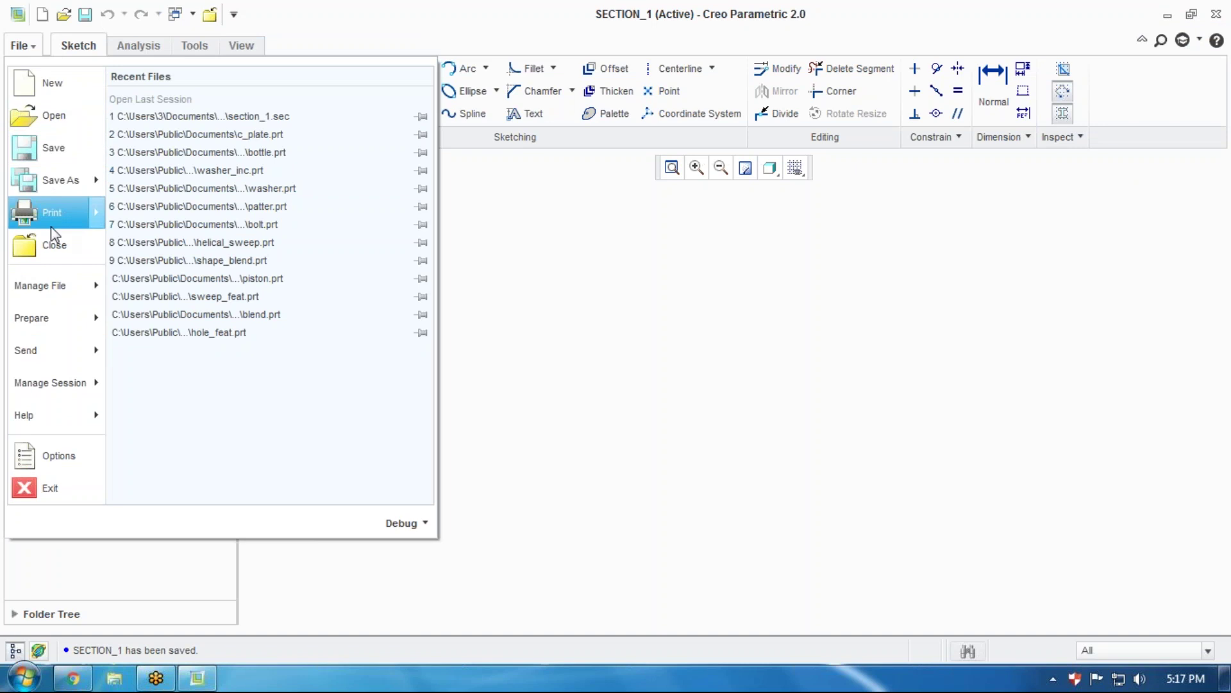
pyautogui.moveTo(51, 225)
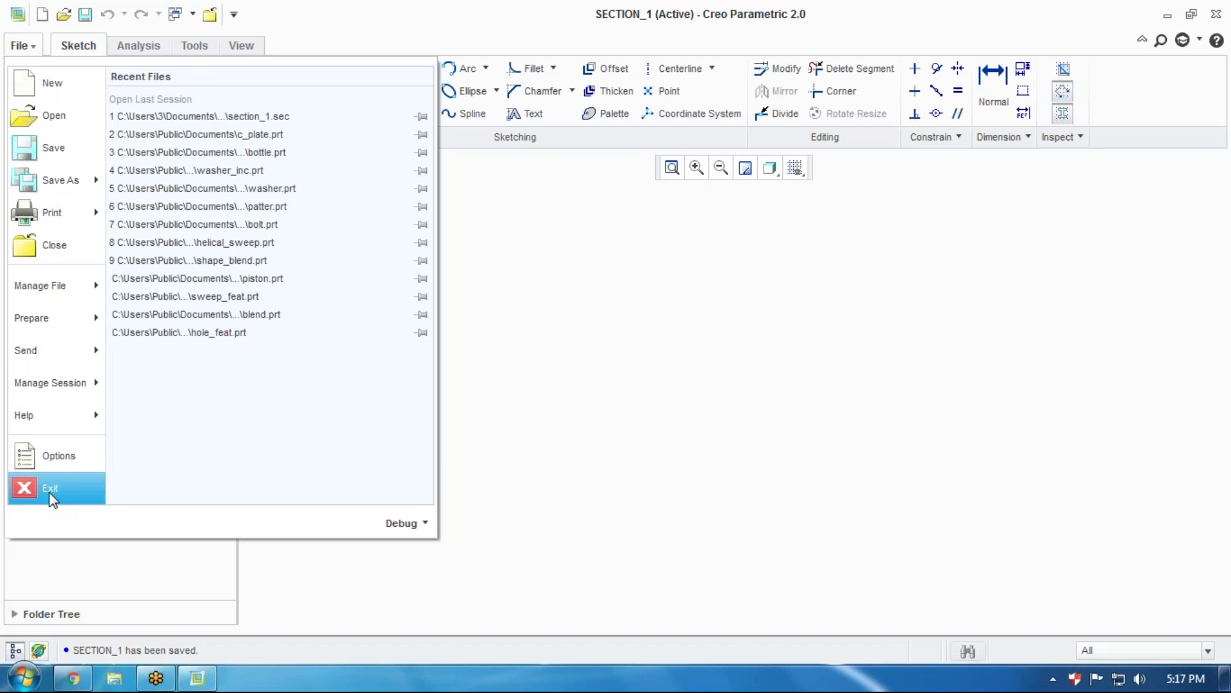
pyautogui.click(627, 311)
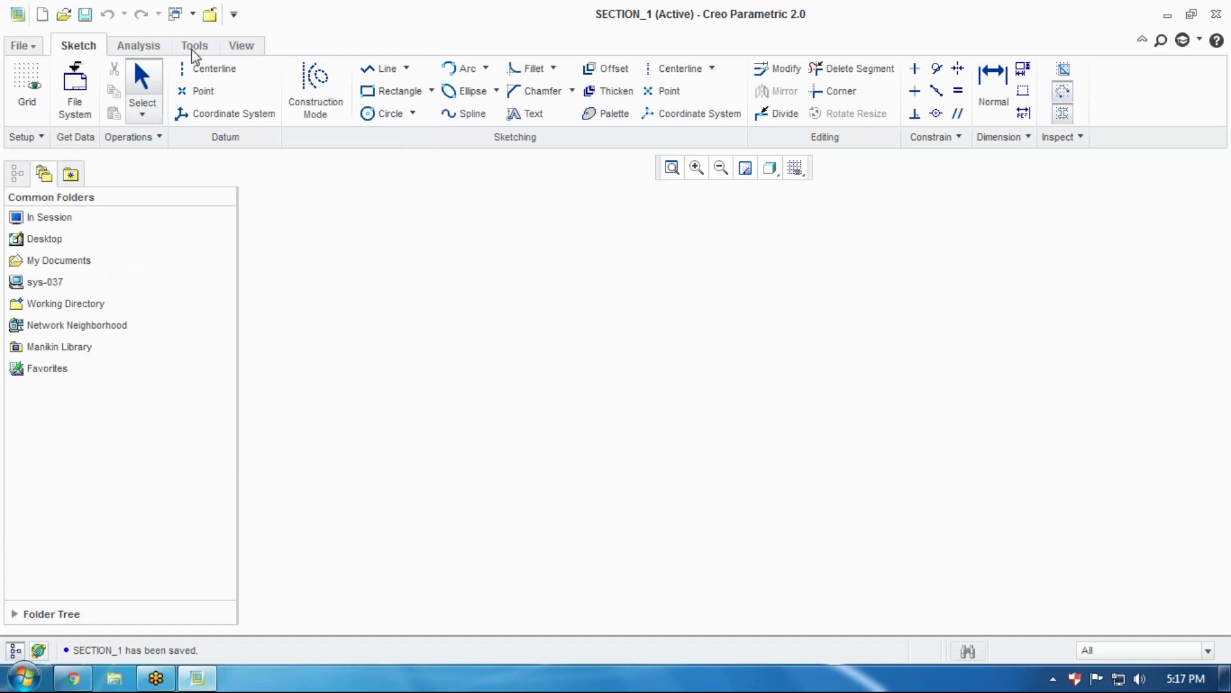
pyautogui.click(236, 48)
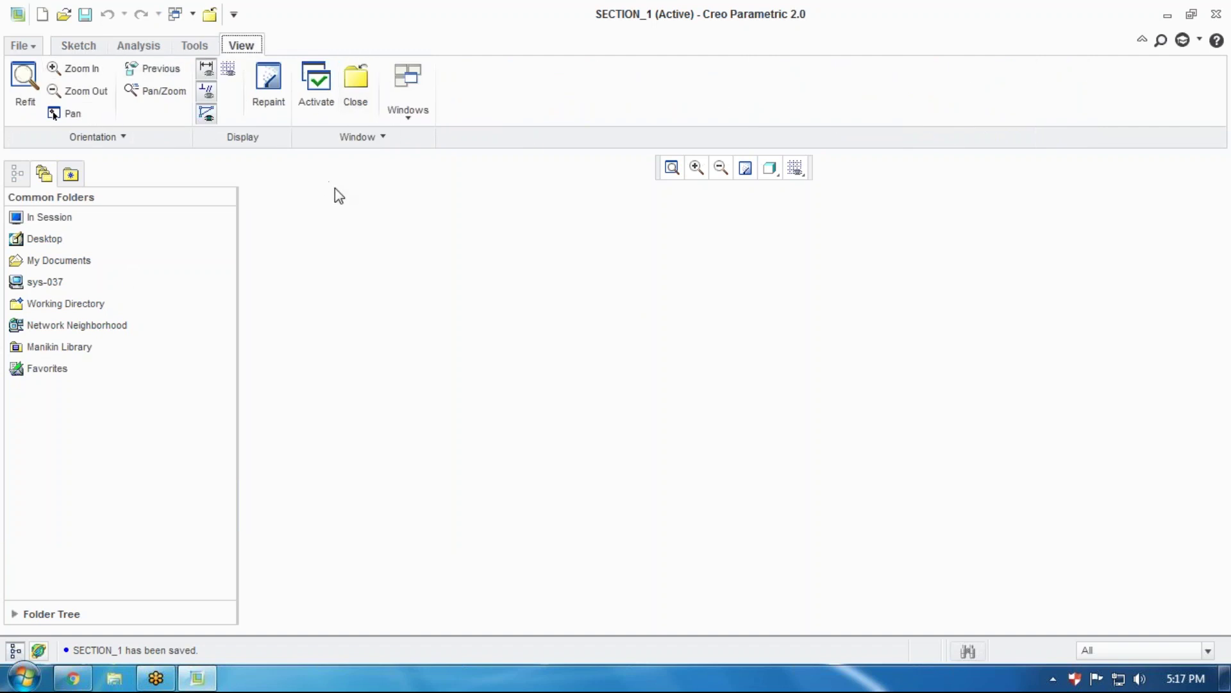
pyautogui.click(80, 47)
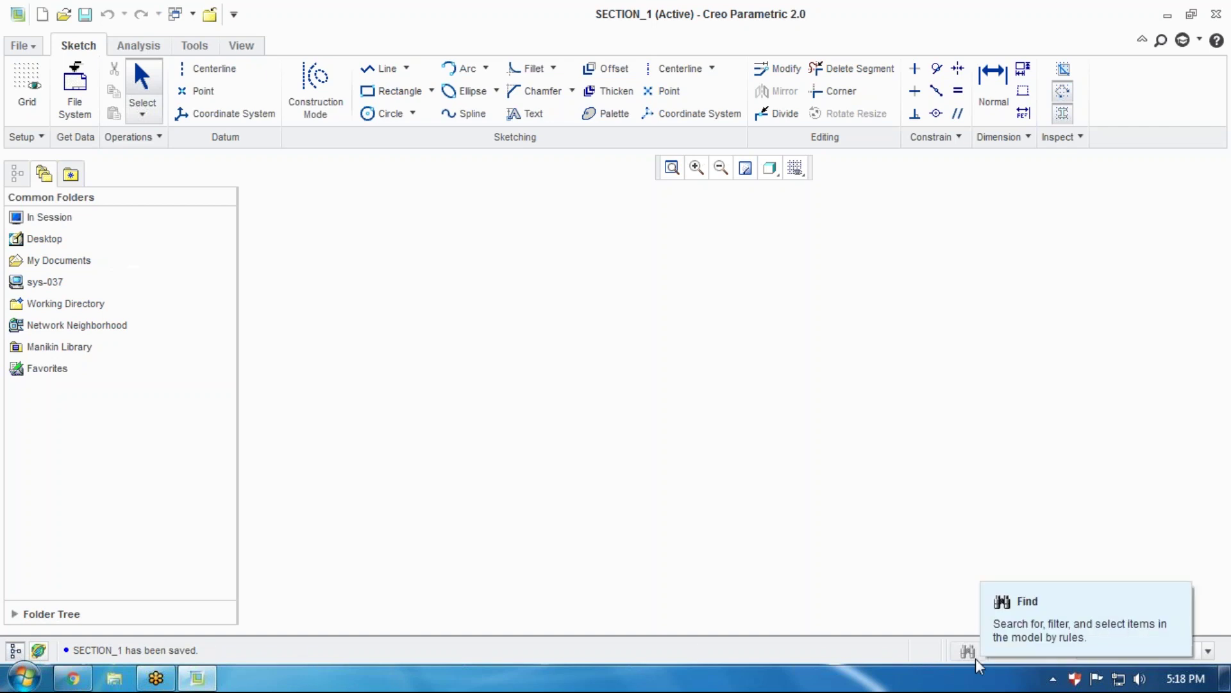
pyautogui.click(1102, 650)
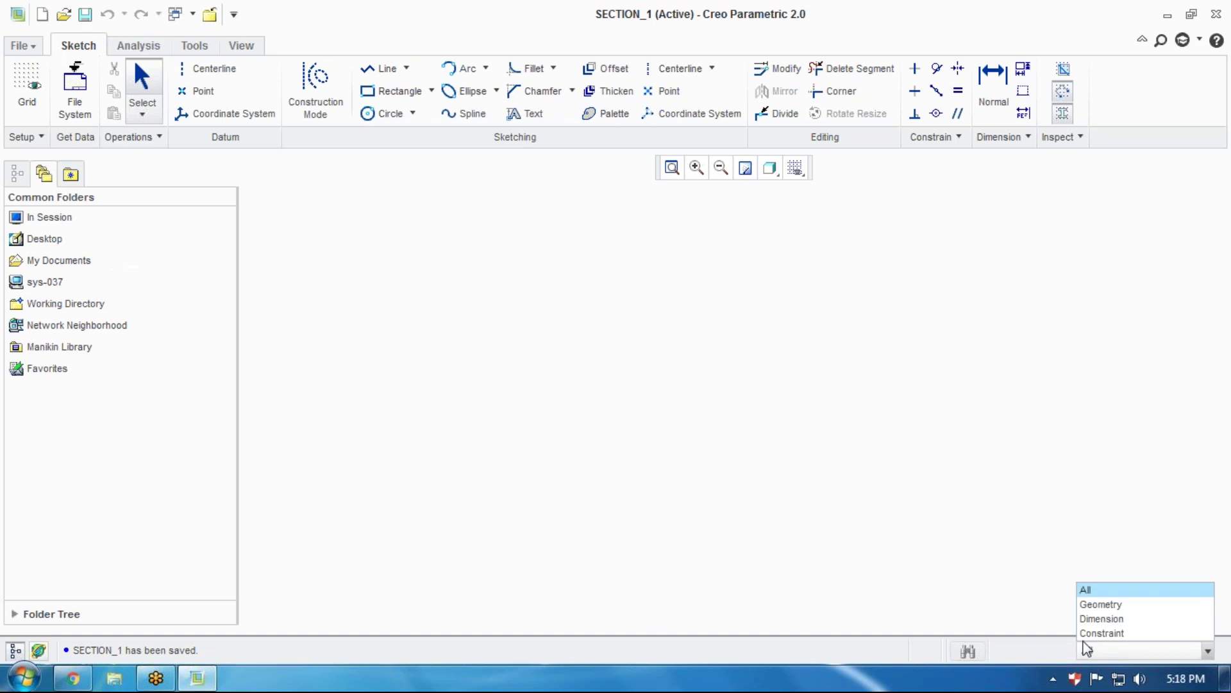
pyautogui.click(962, 529)
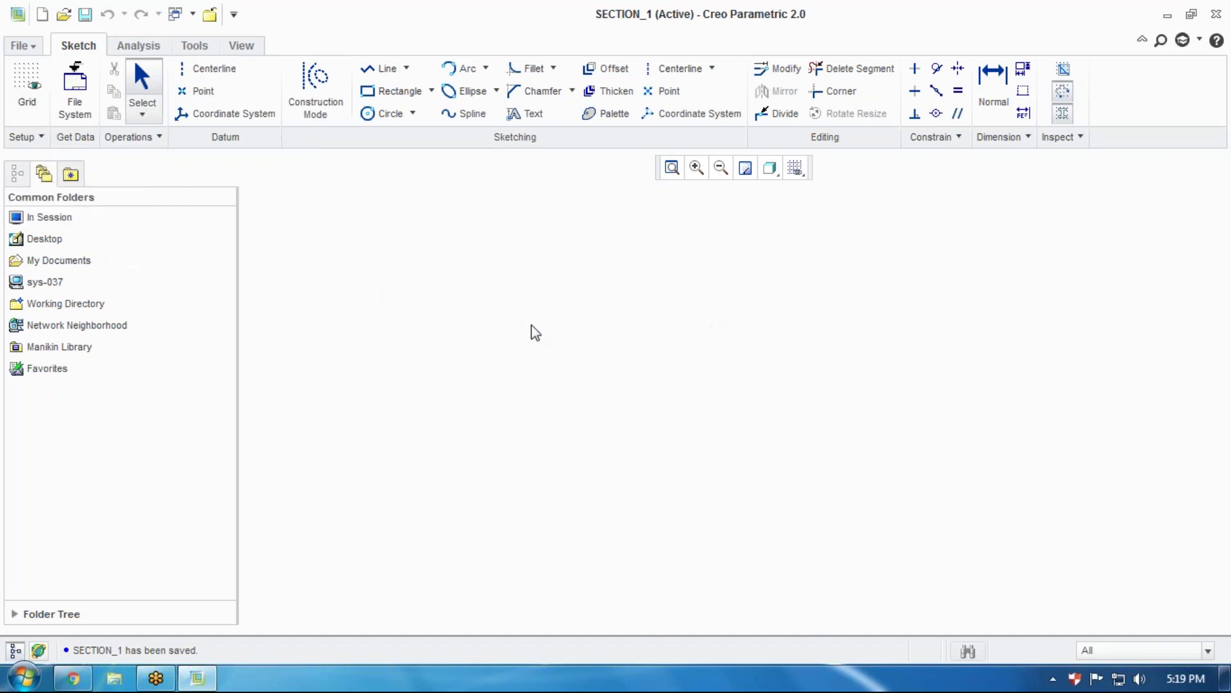
# Review the grid settings without changing them and turn on all sketch display options, including the grid
pyautogui.click(29, 90)
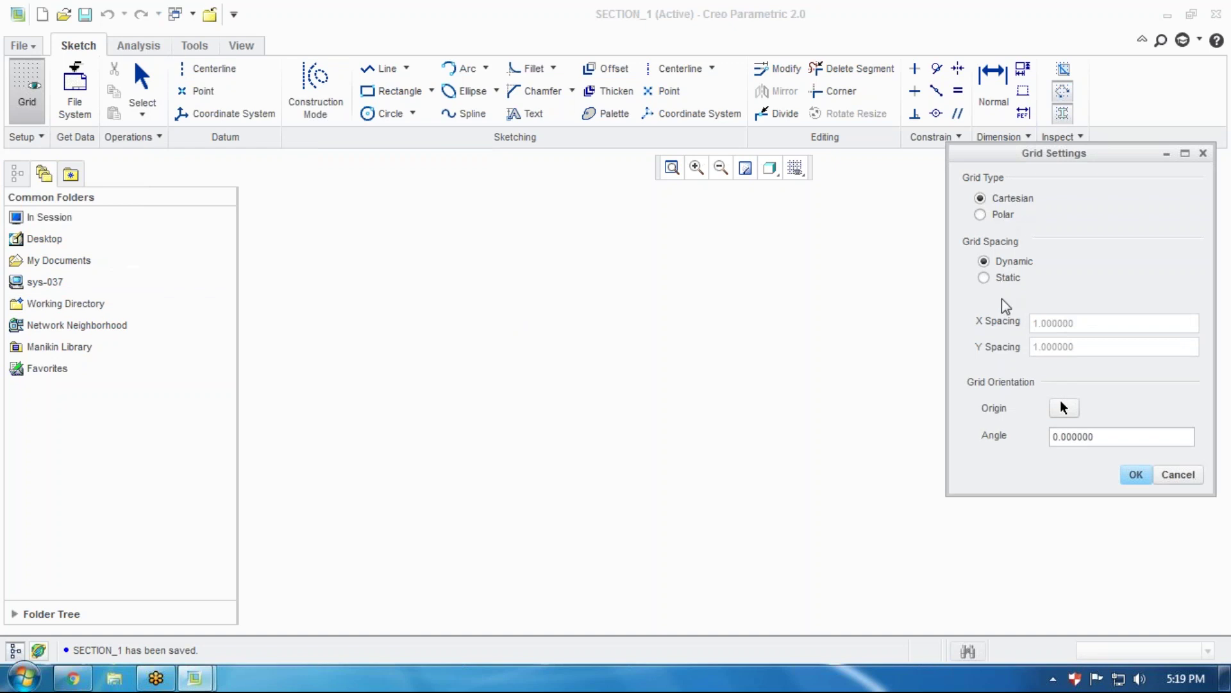
pyautogui.click(1134, 476)
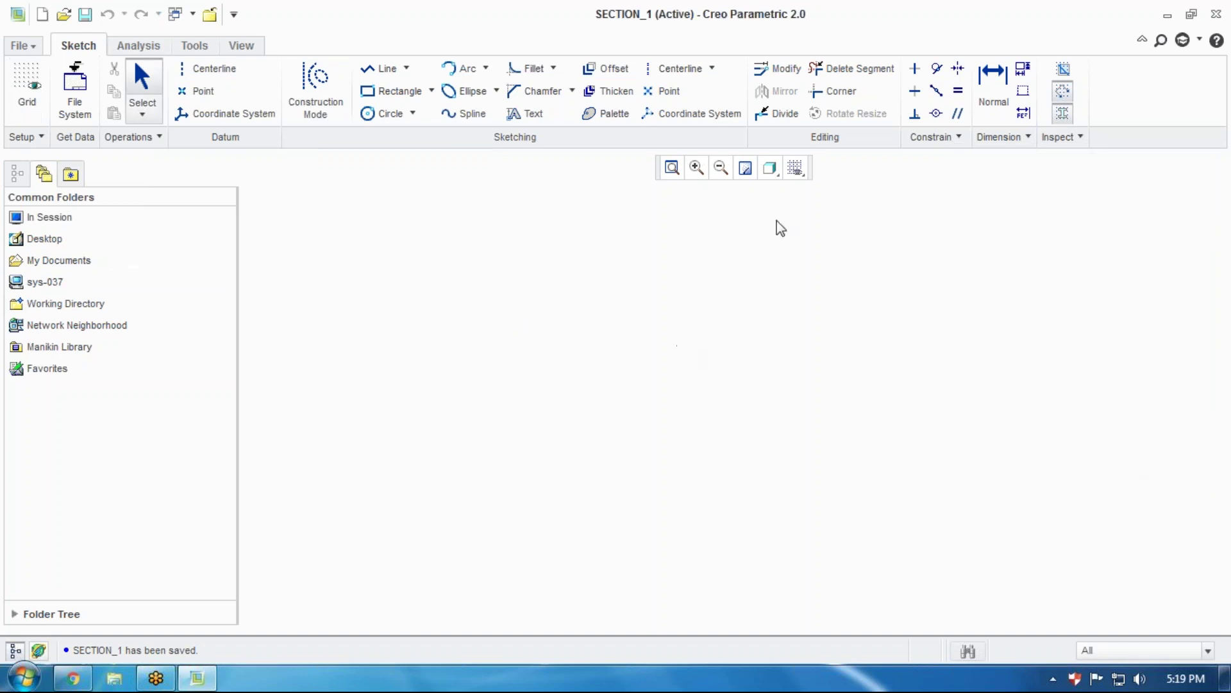
pyautogui.click(796, 167)
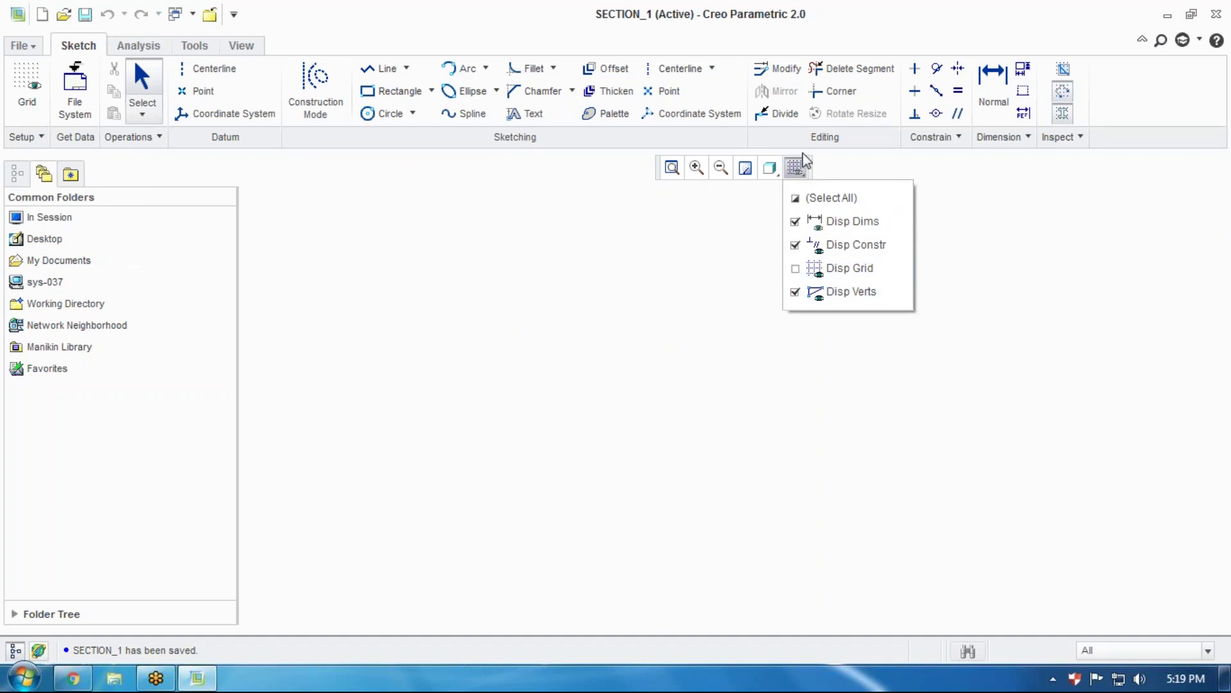
pyautogui.click(832, 197)
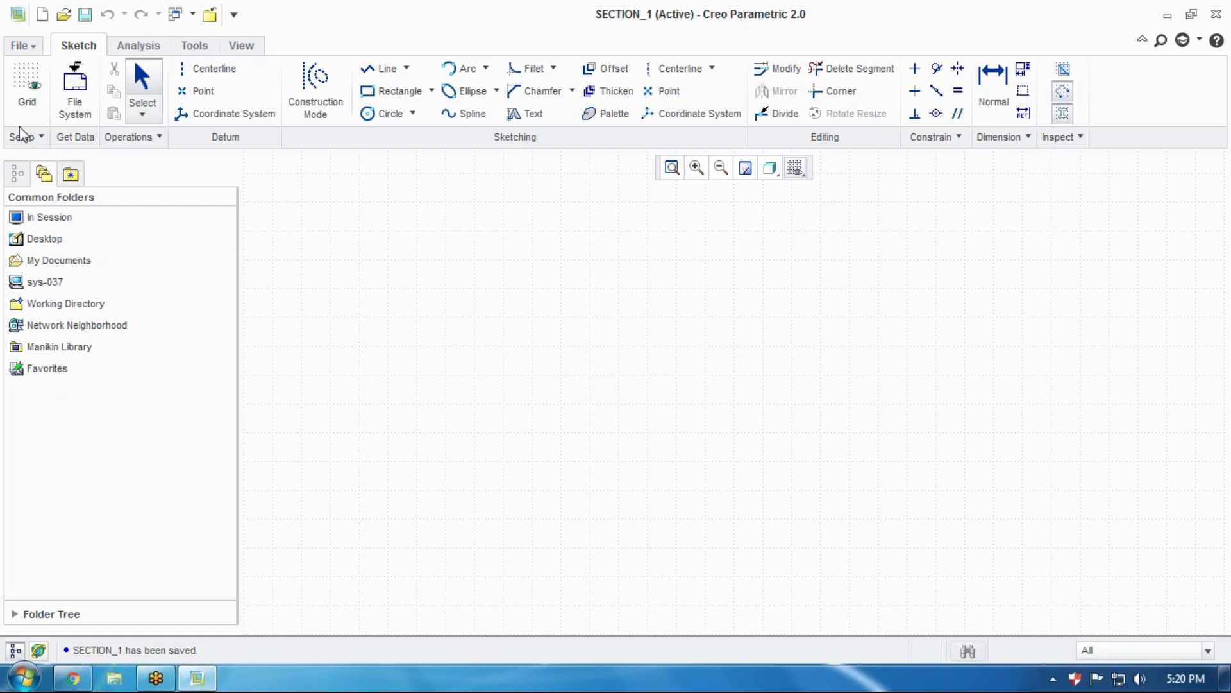
# Set the sketch grid to static spacing with X and Y spacing of 10, and recheck the grid settings
pyautogui.click(27, 90)
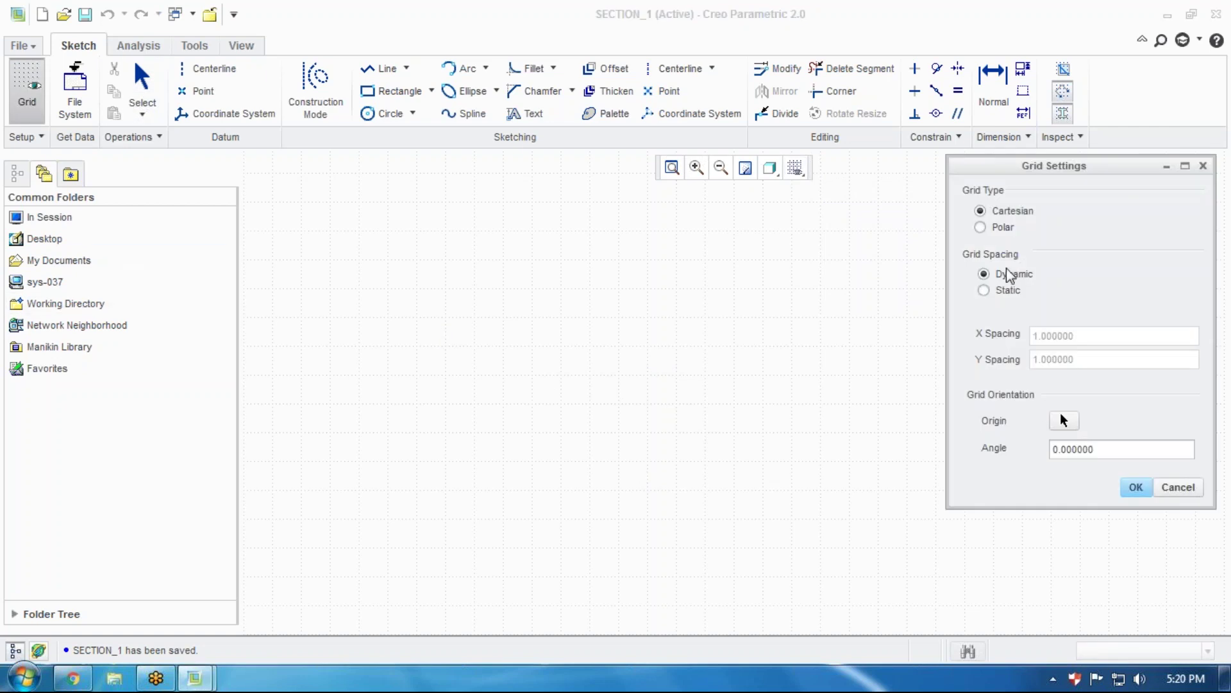
pyautogui.click(985, 295)
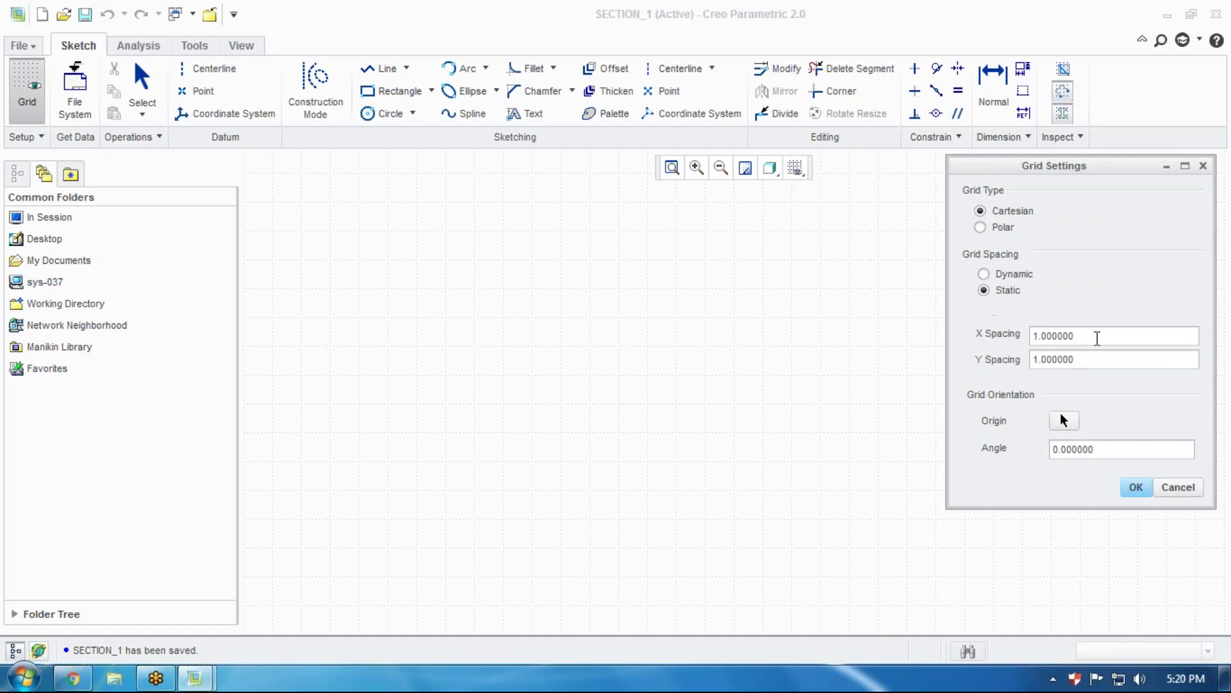
pyautogui.moveTo(1075, 338); pyautogui.dragTo(1055, 338)
pyautogui.click(1060, 338)
pyautogui.doubleClick(1060, 338)
pyautogui.write('10')
pyautogui.doubleClick(1088, 359)
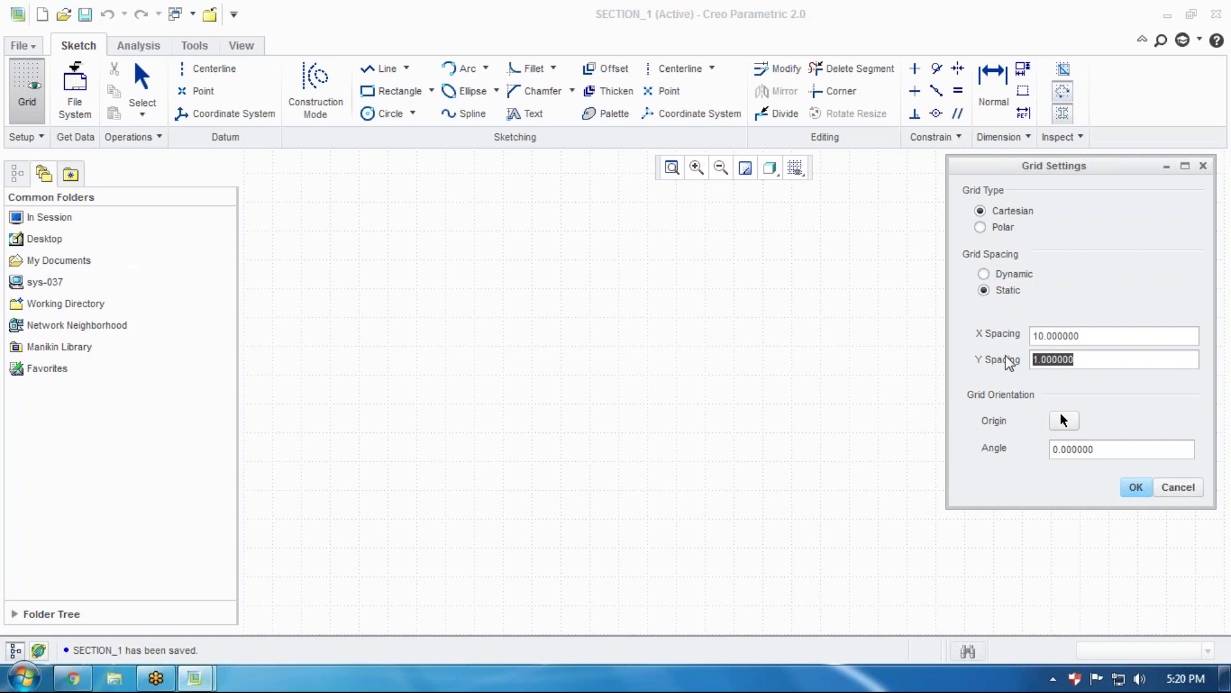
pyautogui.write('10')
pyautogui.click(1136, 489)
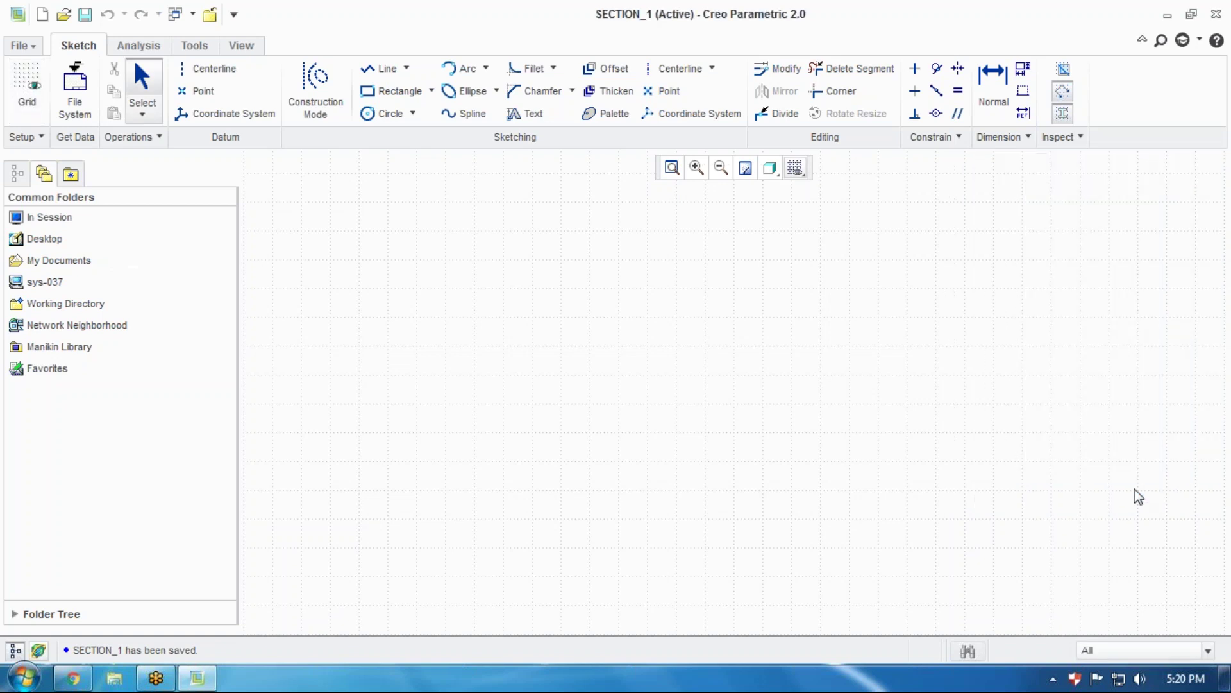
pyautogui.click(27, 90)
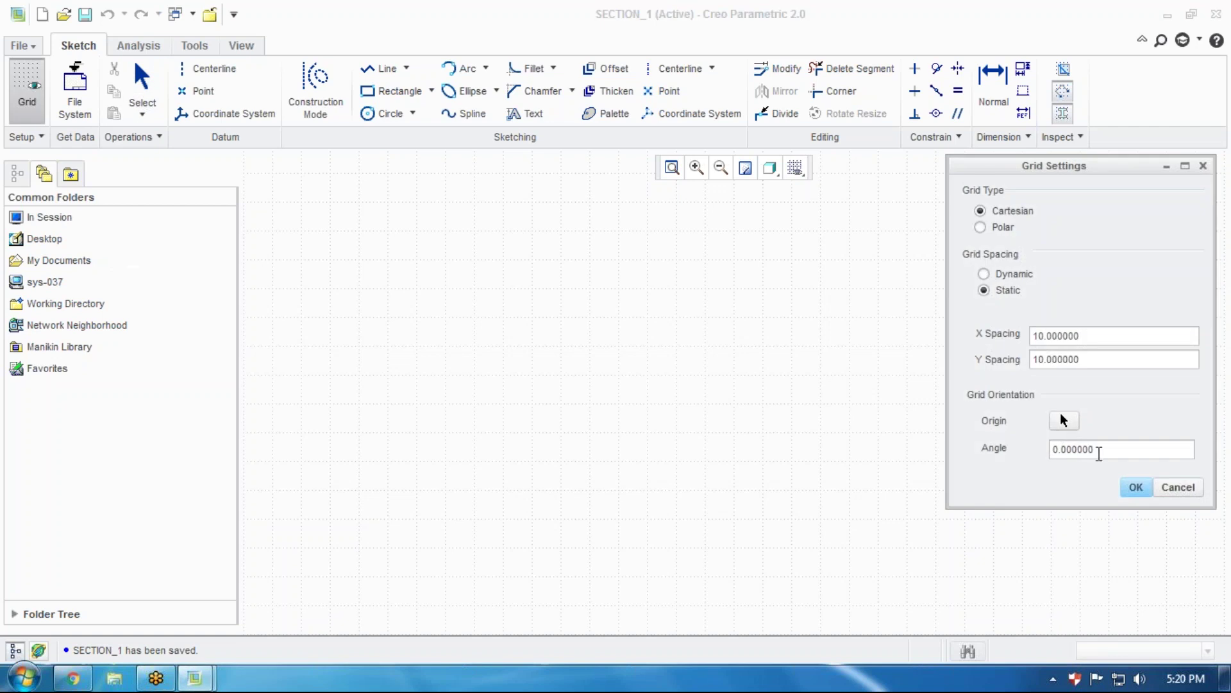
pyautogui.doubleClick(1102, 340)
pyautogui.click(1135, 487)
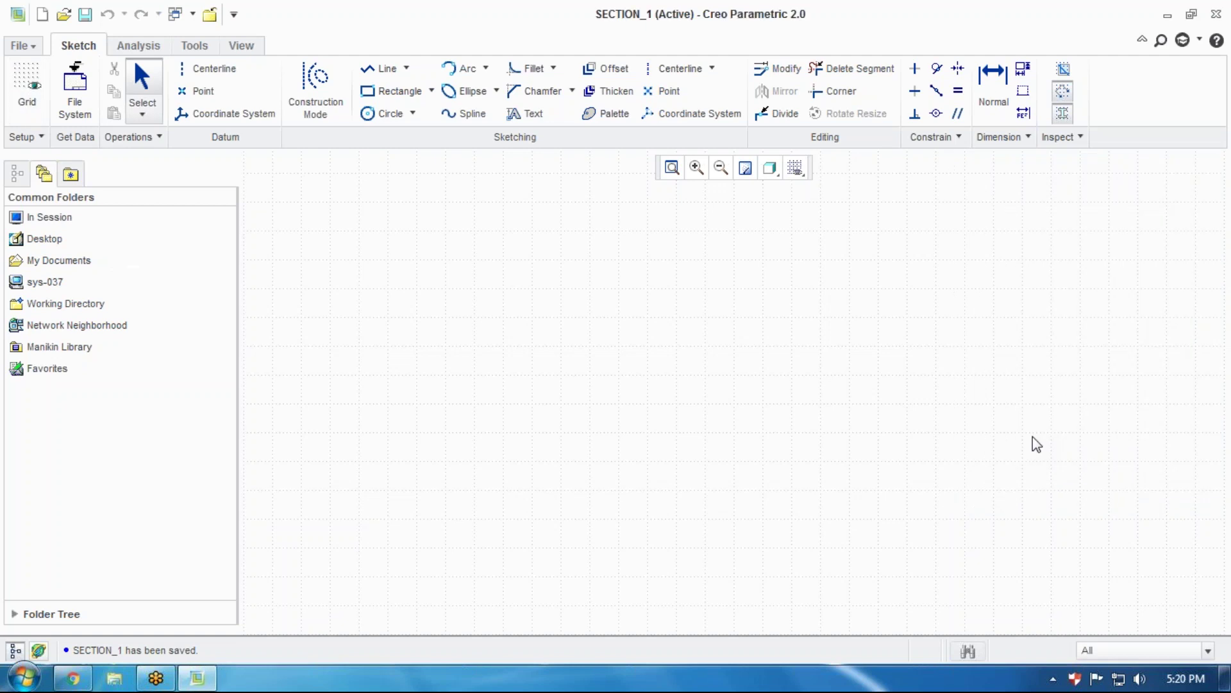
# Switch all sketch display options off and back on, and hide only the grid
pyautogui.click(797, 168)
pyautogui.click(806, 197)
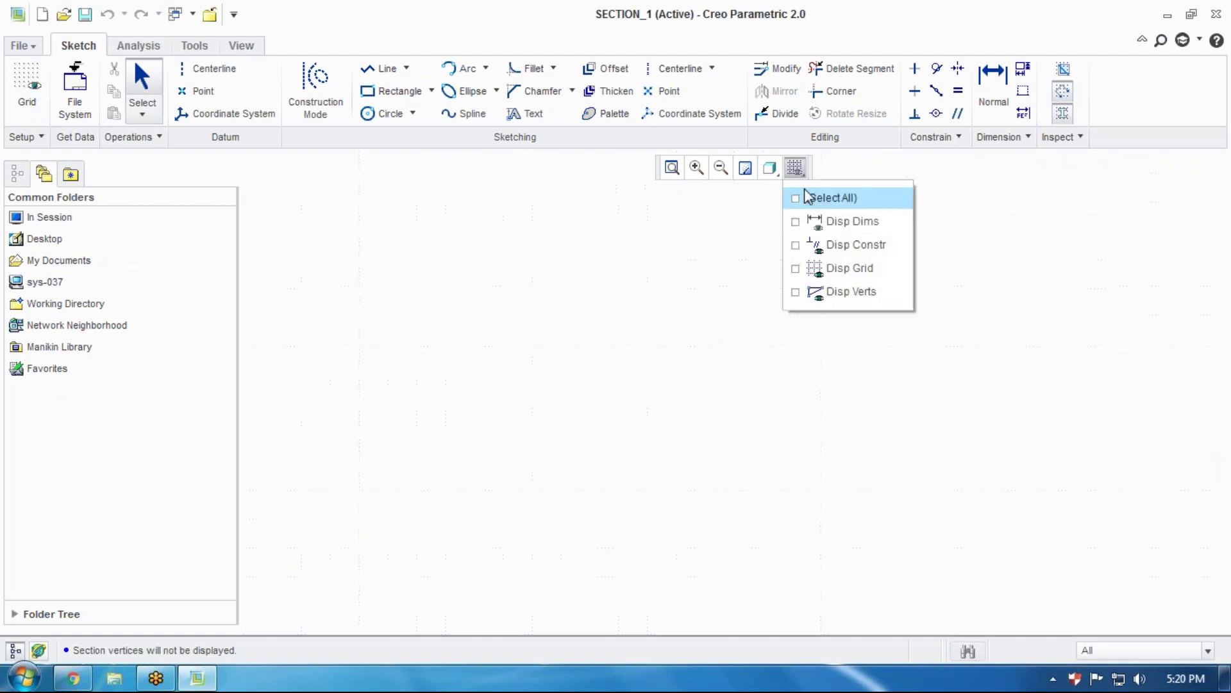
pyautogui.click(810, 196)
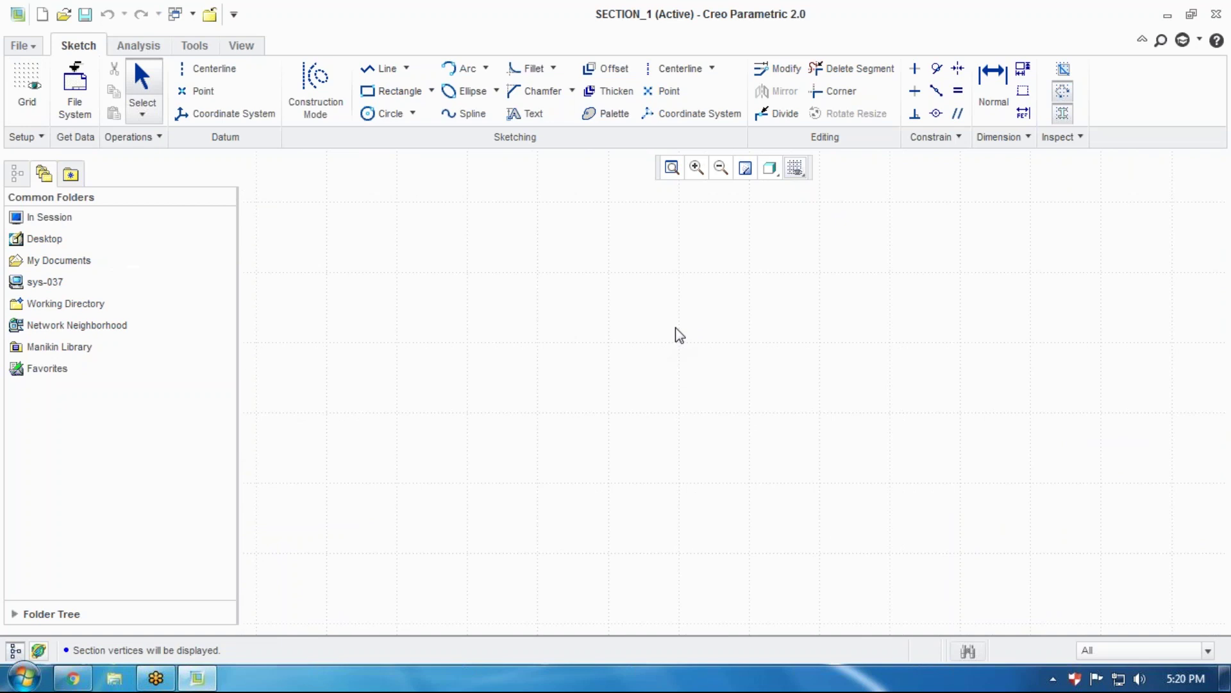
pyautogui.scroll(-1, 608, 348)
pyautogui.click(800, 173)
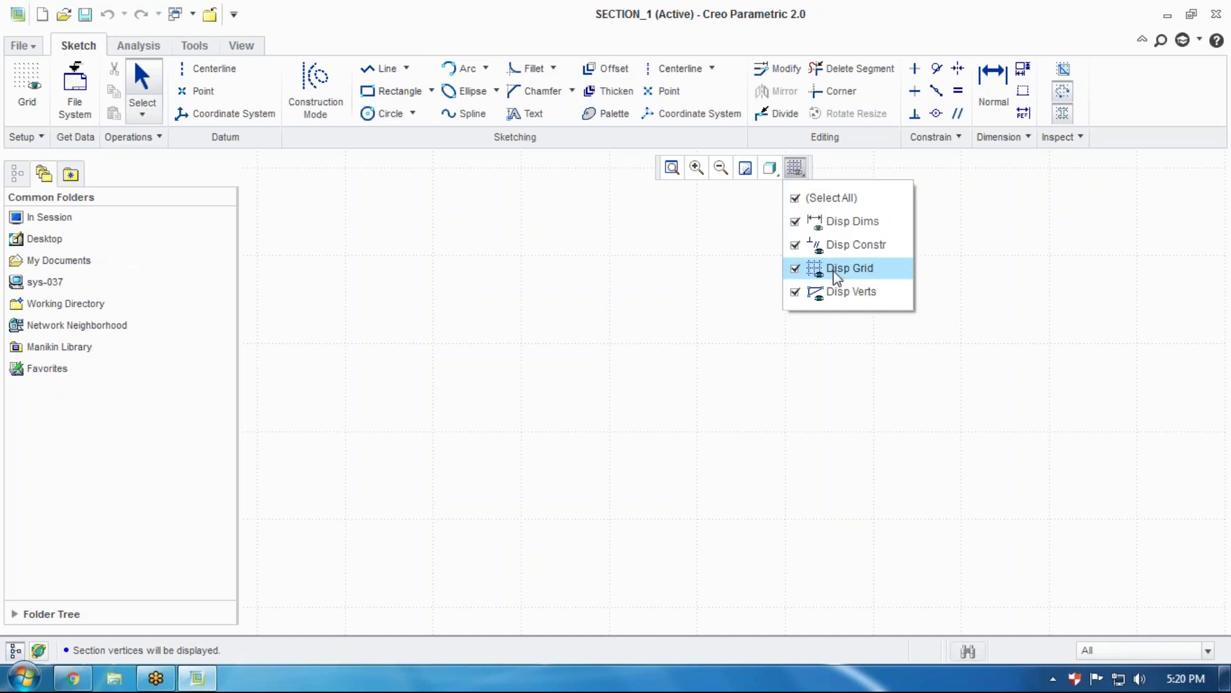
pyautogui.click(795, 270)
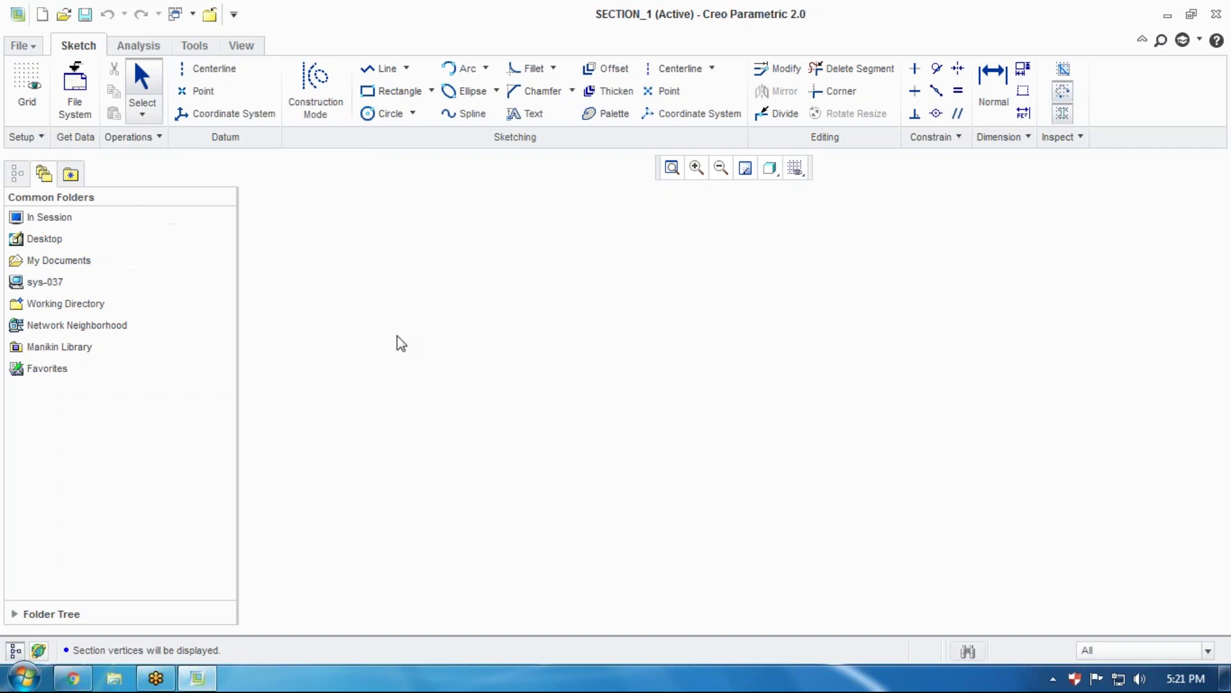
# Draw one vertical and one horizontal datum centerline crossing each other in the sketch
pyautogui.click(208, 72)
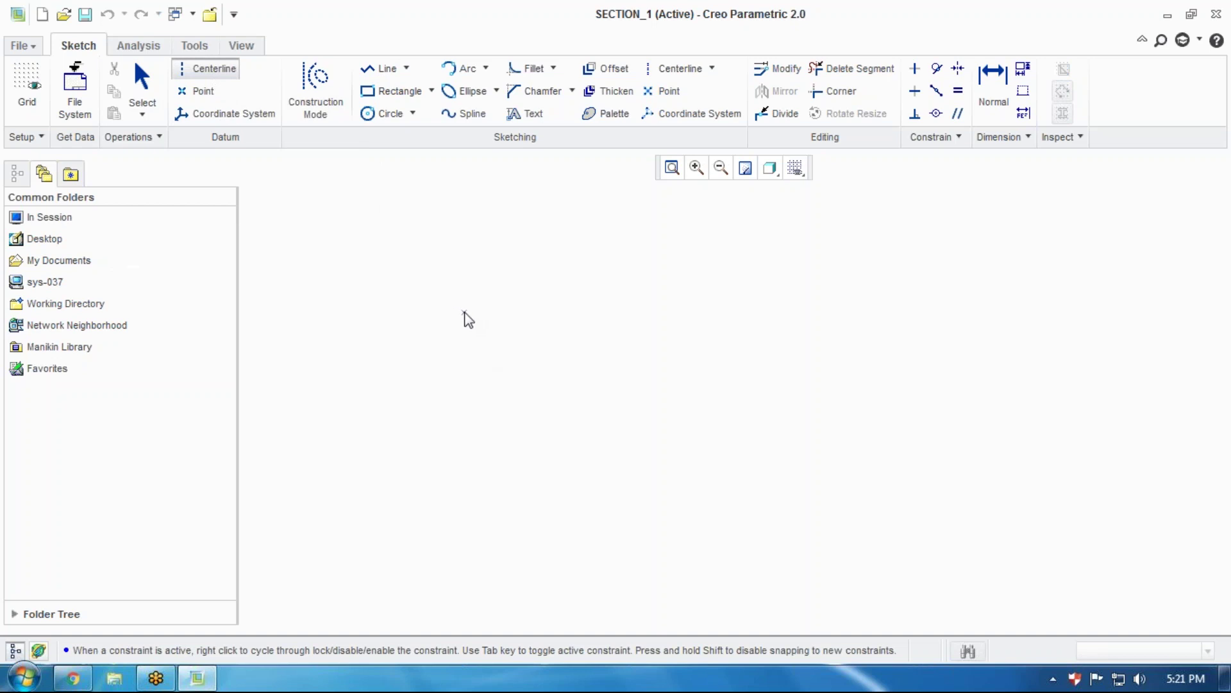
pyautogui.click(688, 306)
pyautogui.click(692, 397)
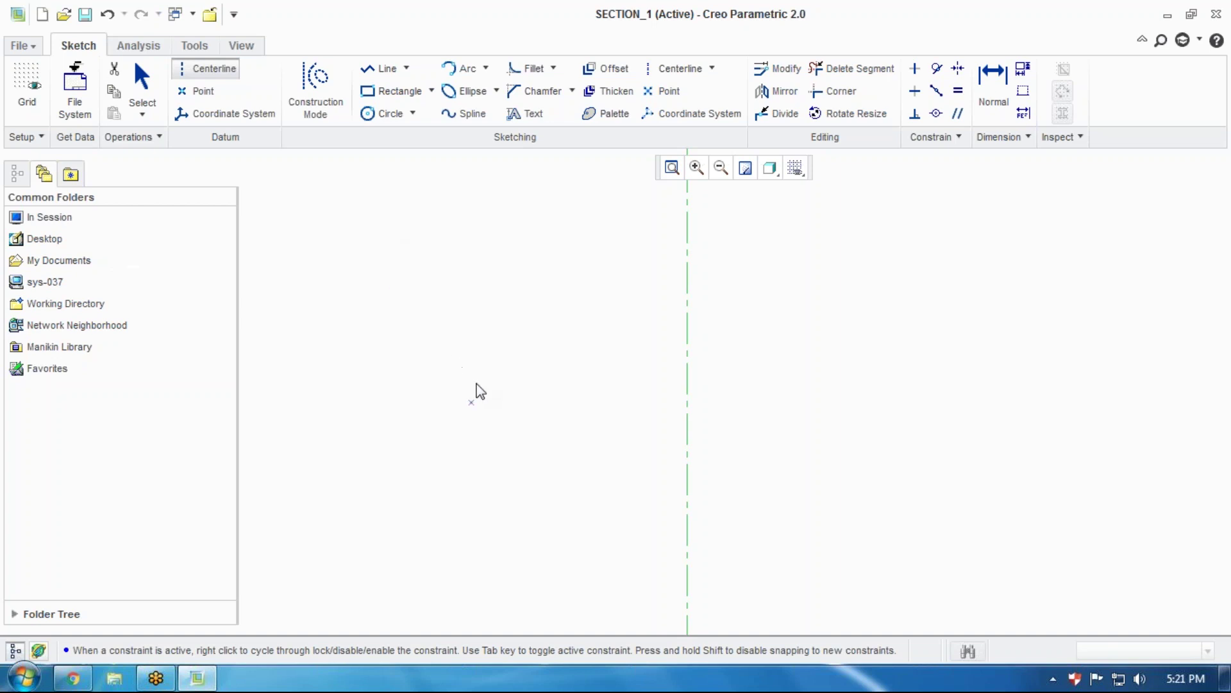
pyautogui.click(475, 385)
pyautogui.click(558, 384)
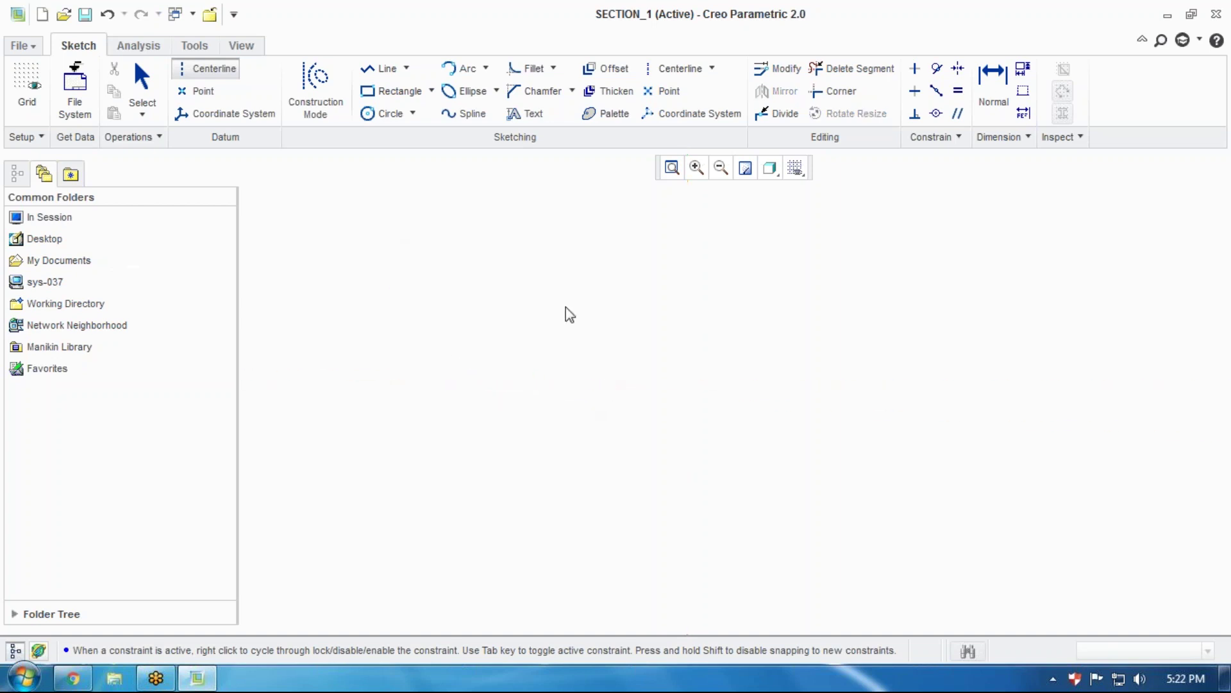
pyautogui.click(519, 270)
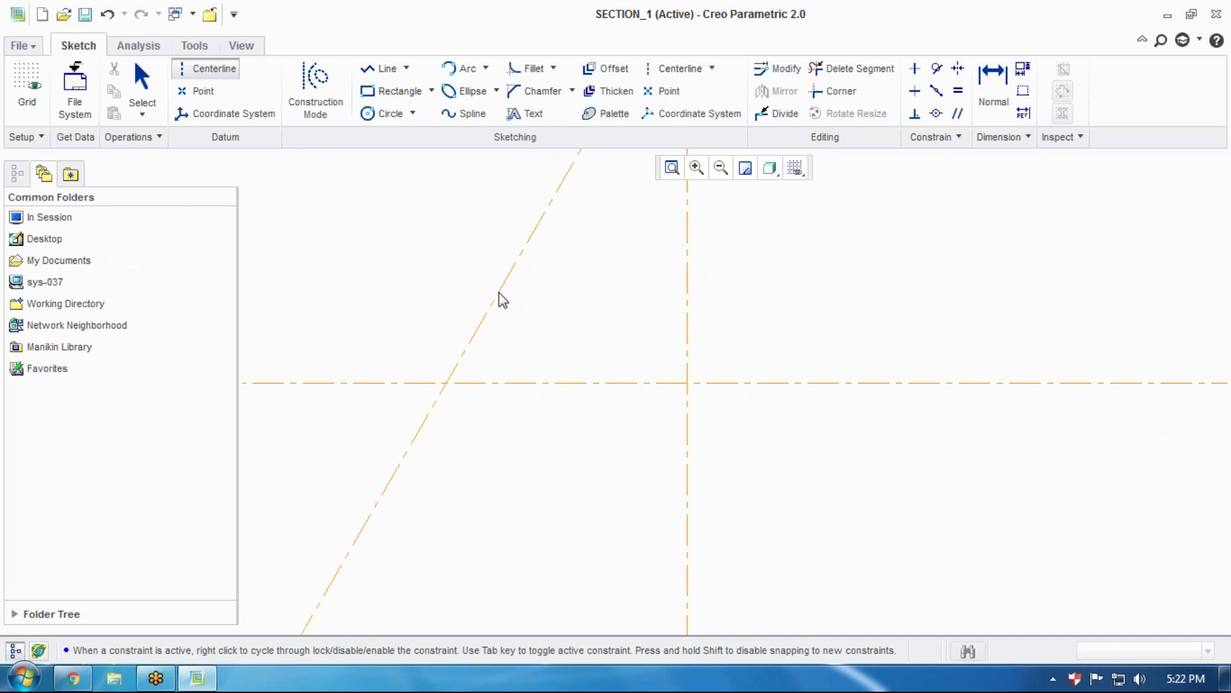
pyautogui.middleClick(499, 292)
pyautogui.middleClick(499, 291)
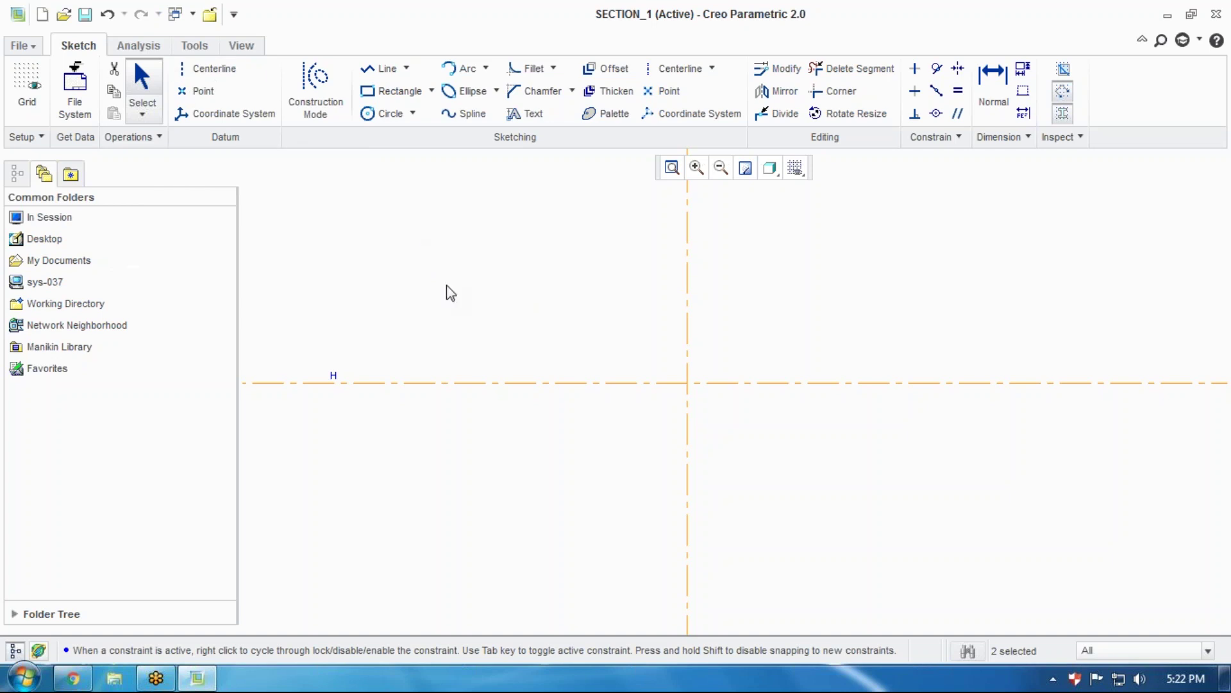
pyautogui.click(208, 72)
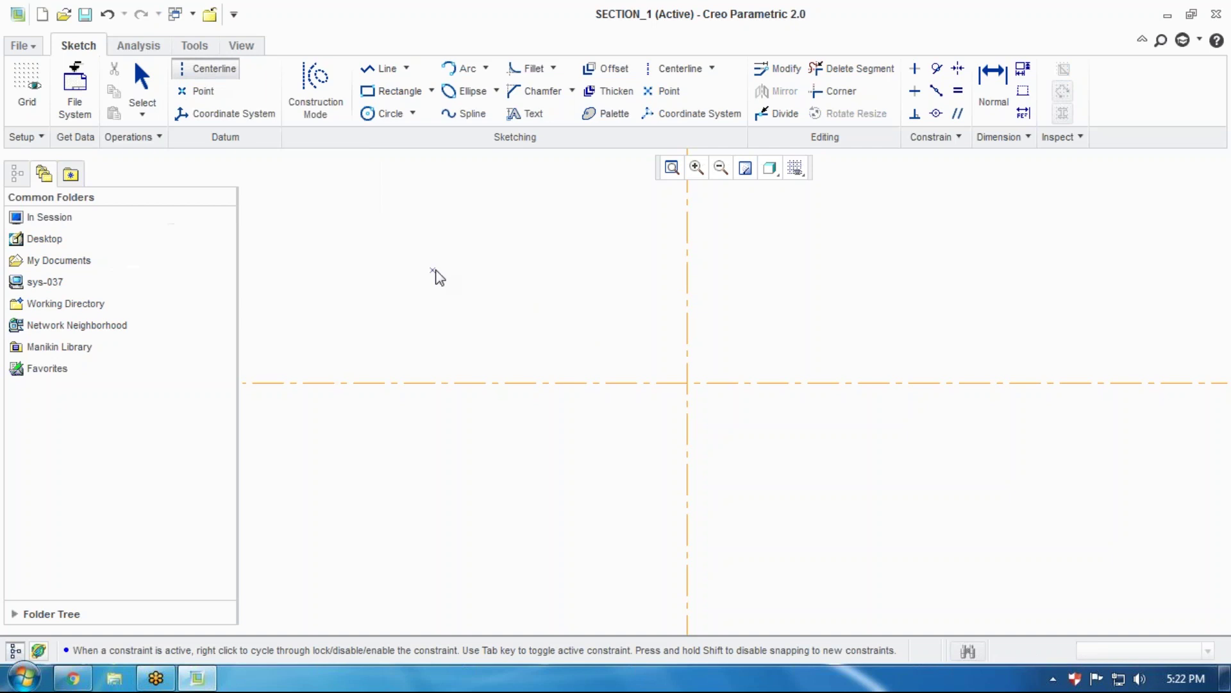
pyautogui.click(483, 299)
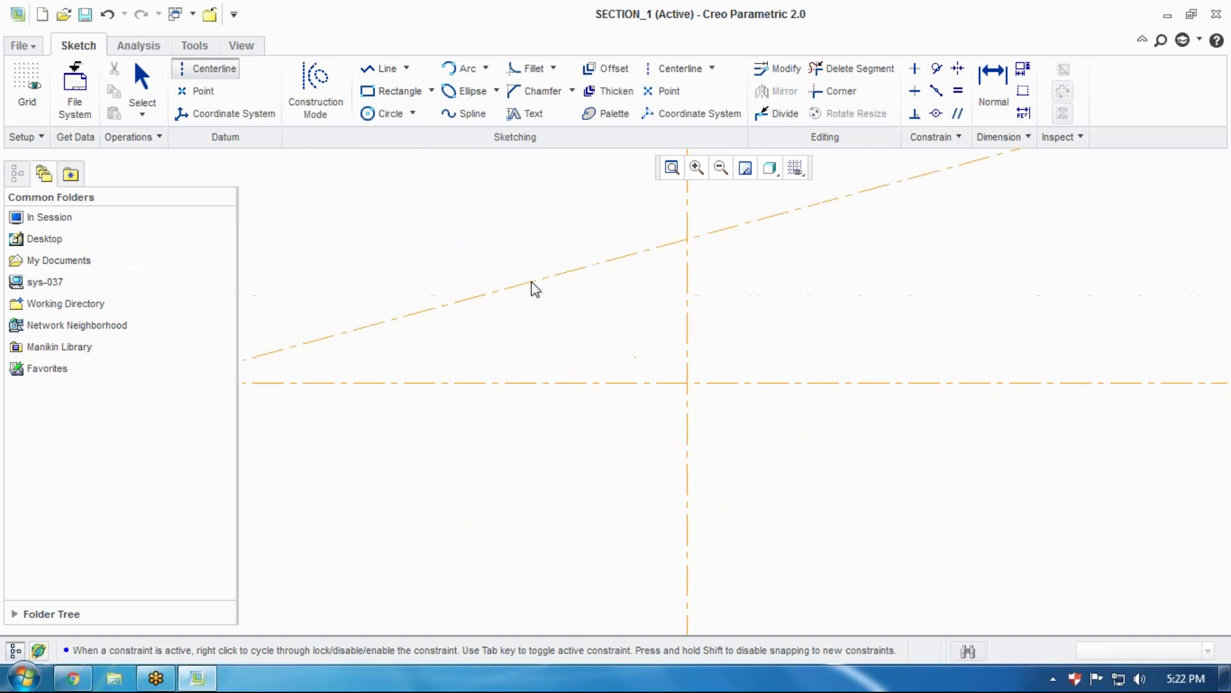
pyautogui.middleClick(532, 282)
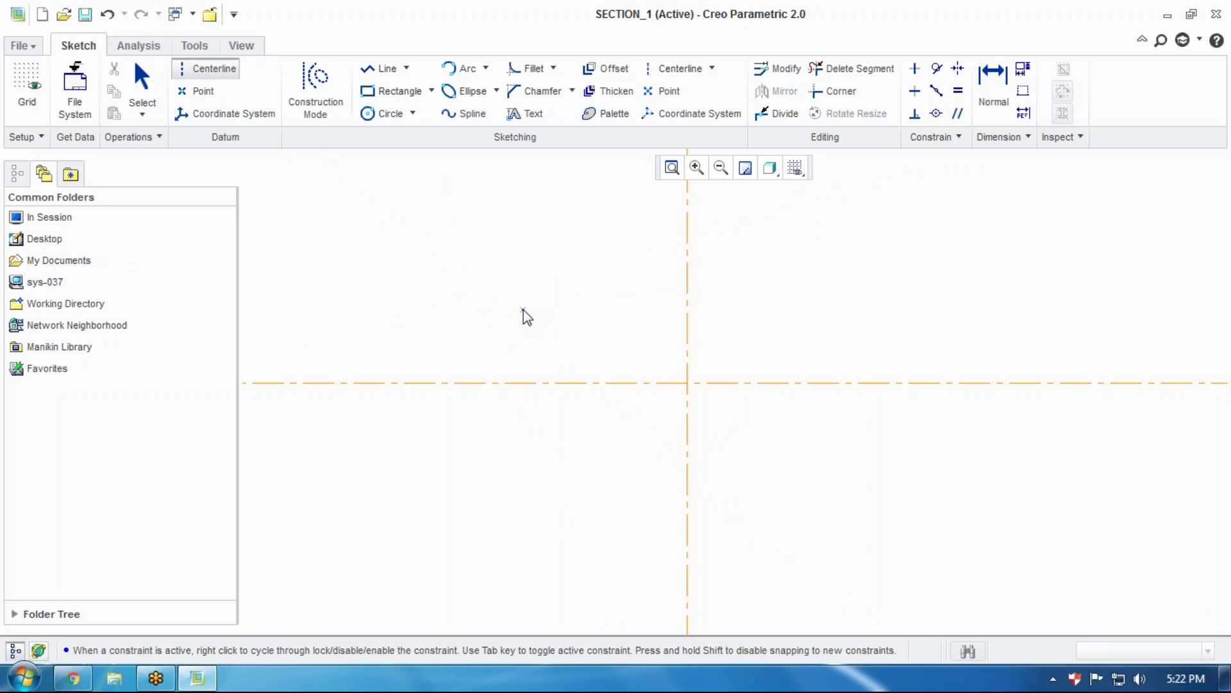
pyautogui.middleClick(523, 310)
pyautogui.scroll(-1, 498, 420)
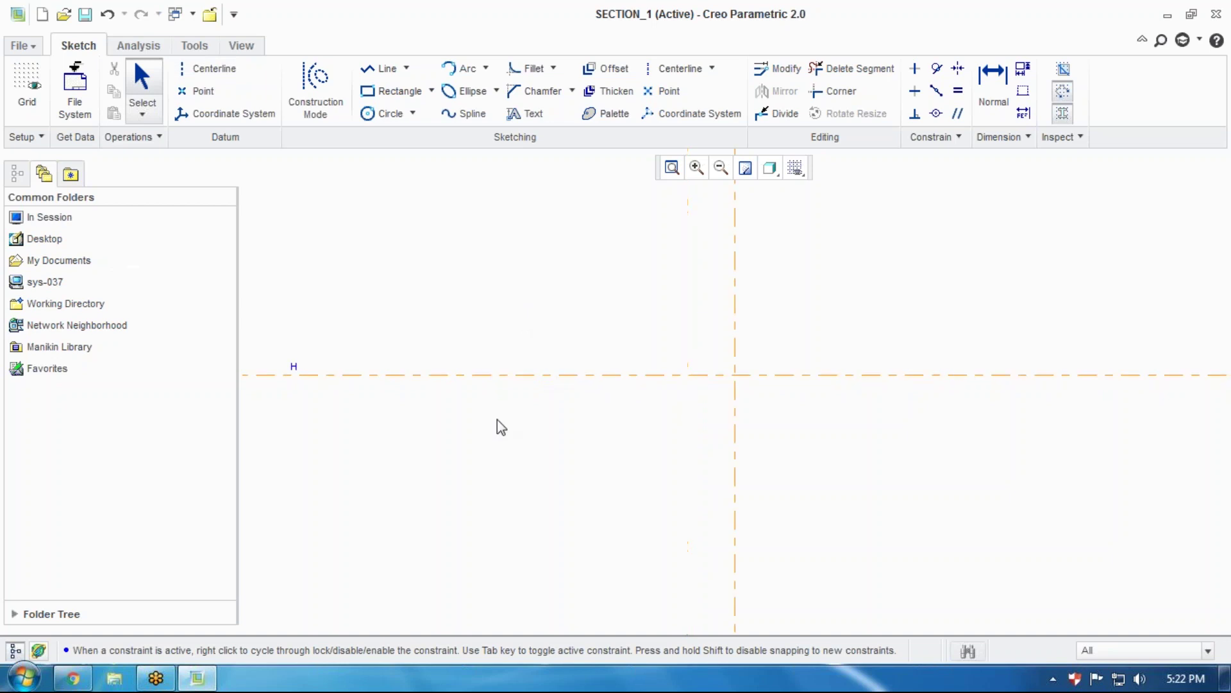
pyautogui.scroll(1, 727, 417)
pyautogui.scroll(-3, 744, 397)
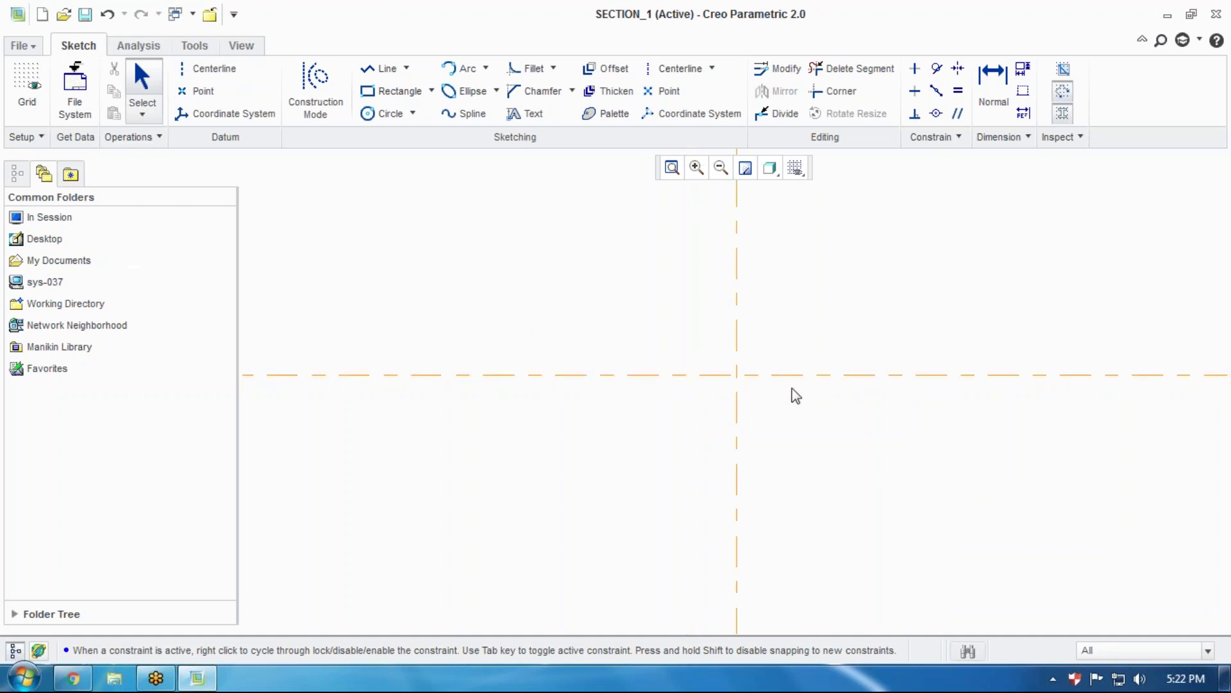
pyautogui.scroll(2, 738, 386)
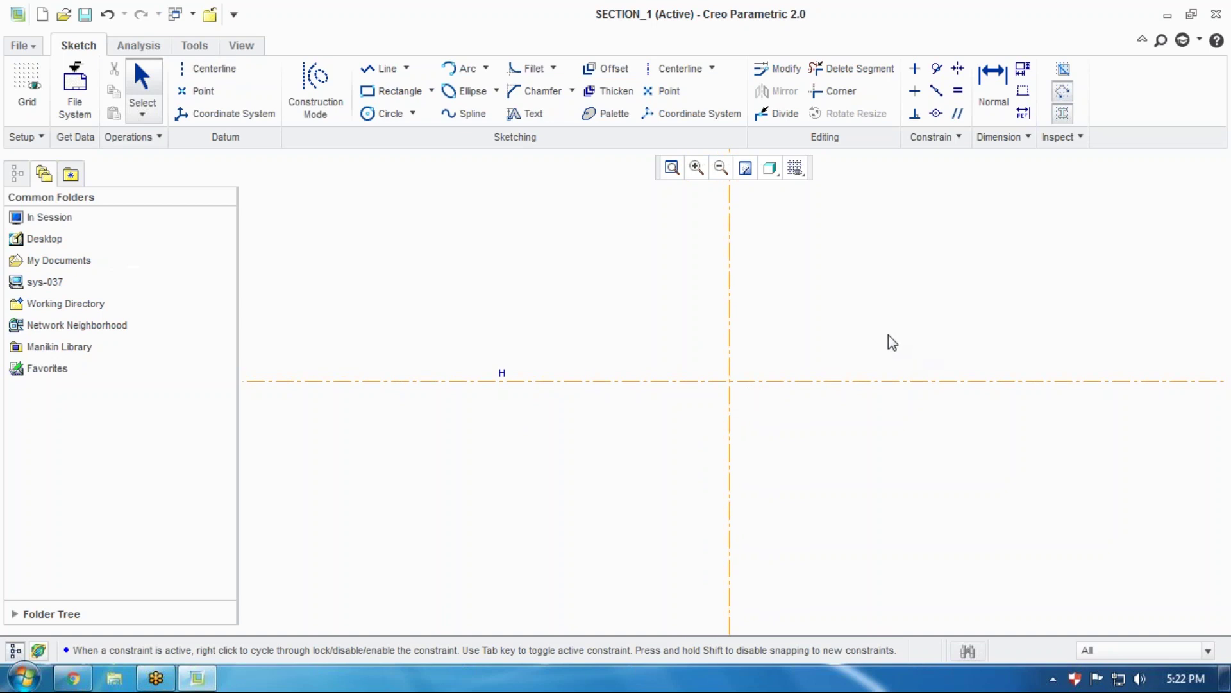
pyautogui.scroll(1, 834, 340)
pyautogui.scroll(-1, 959, 328)
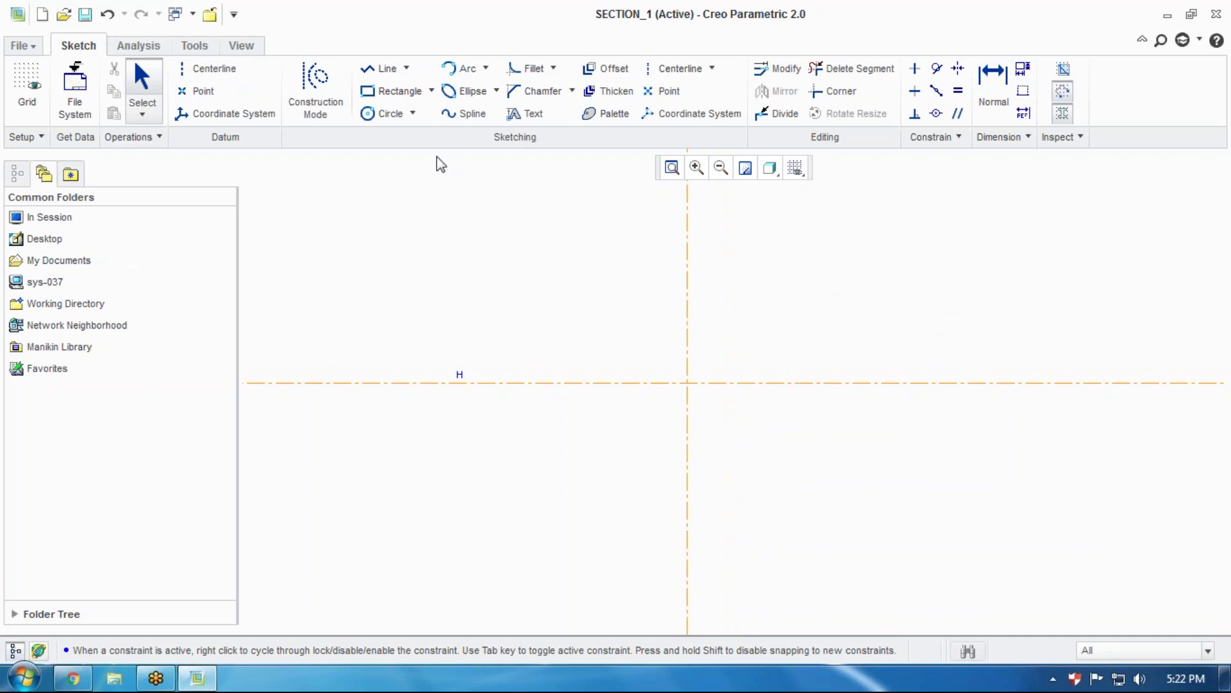
# Sketch an open line chain left of the vertical centerline: a sloped line crossing the horizontal centerline, a horizontal about 14 long and a vertical about 38 long
pyautogui.click(406, 68)
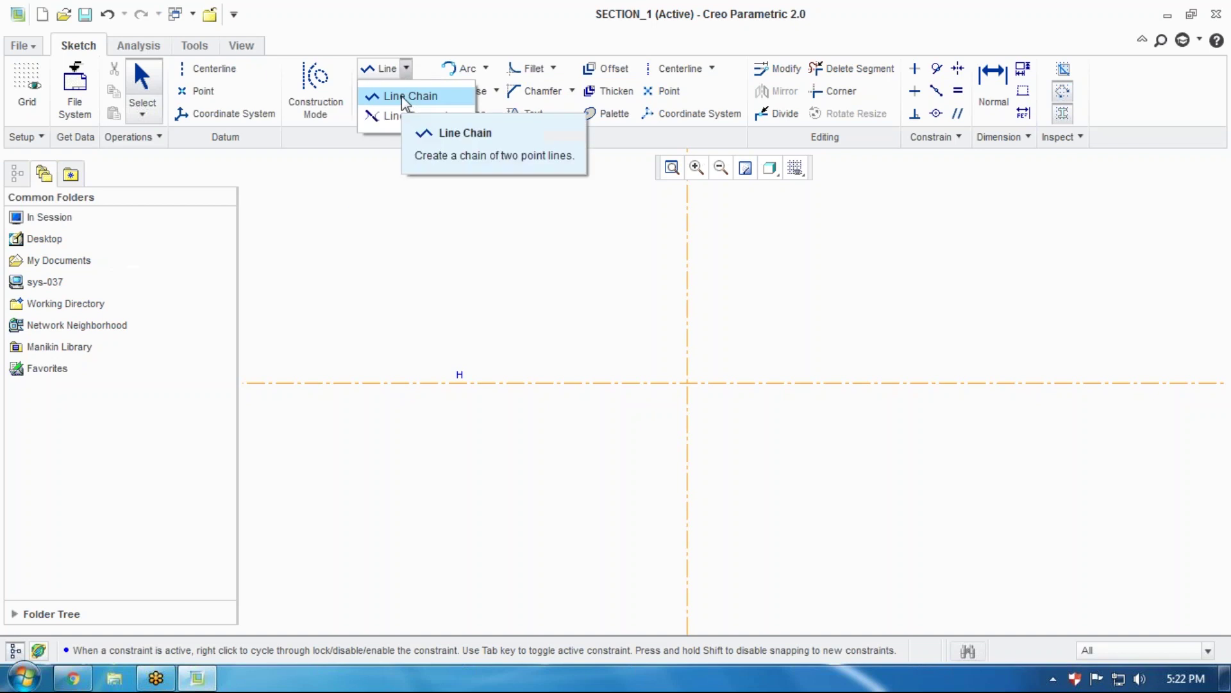
pyautogui.click(402, 97)
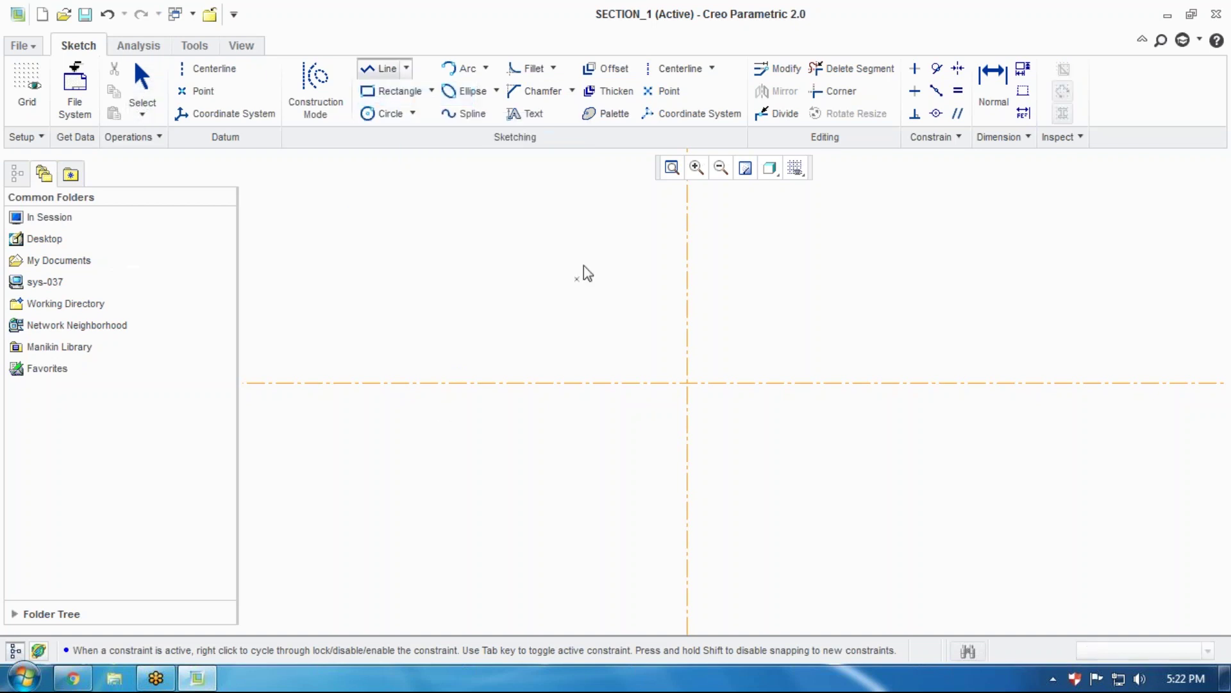
pyautogui.click(550, 279)
pyautogui.click(497, 514)
pyautogui.scroll(3, 579, 515)
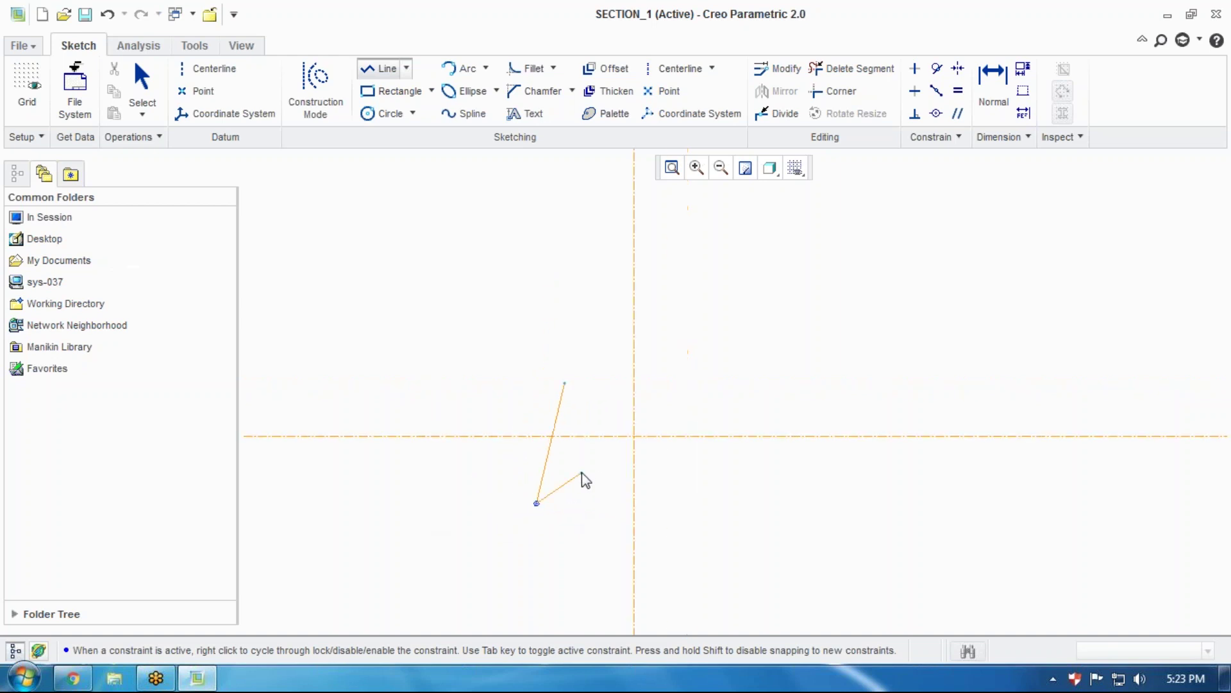
pyautogui.click(579, 504)
pyautogui.click(578, 613)
pyautogui.middleClick(594, 577)
pyautogui.scroll(2, 545, 541)
pyautogui.scroll(-3, 548, 598)
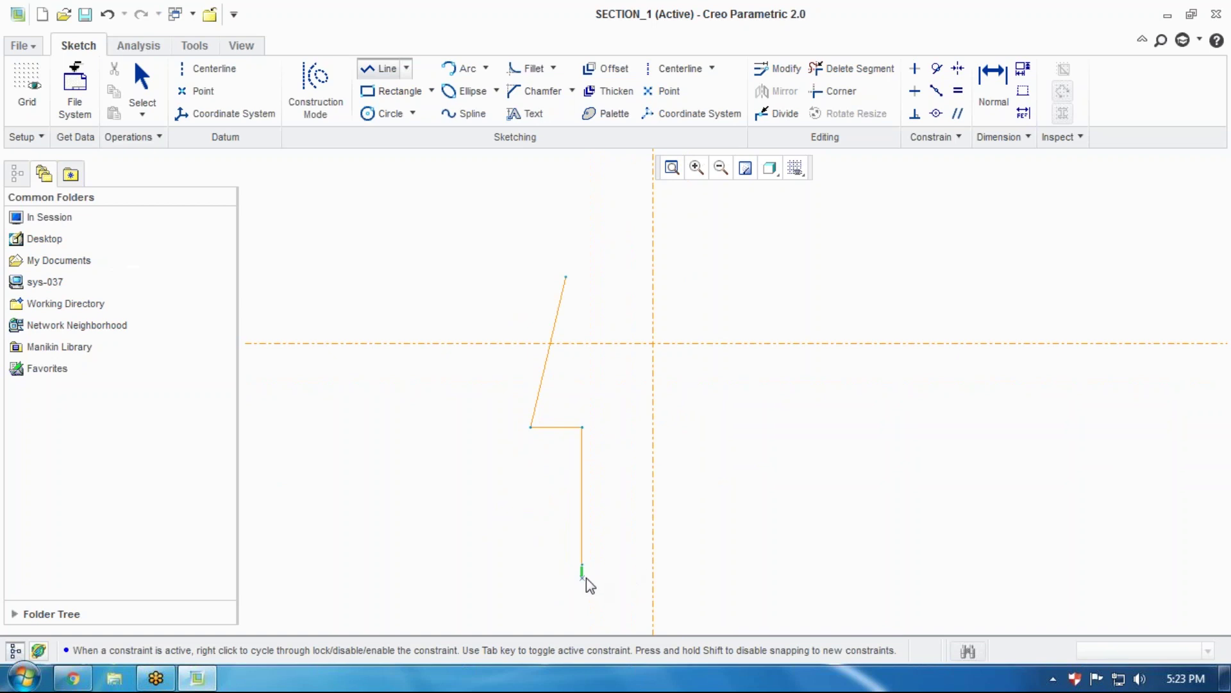
pyautogui.scroll(-1, 586, 577)
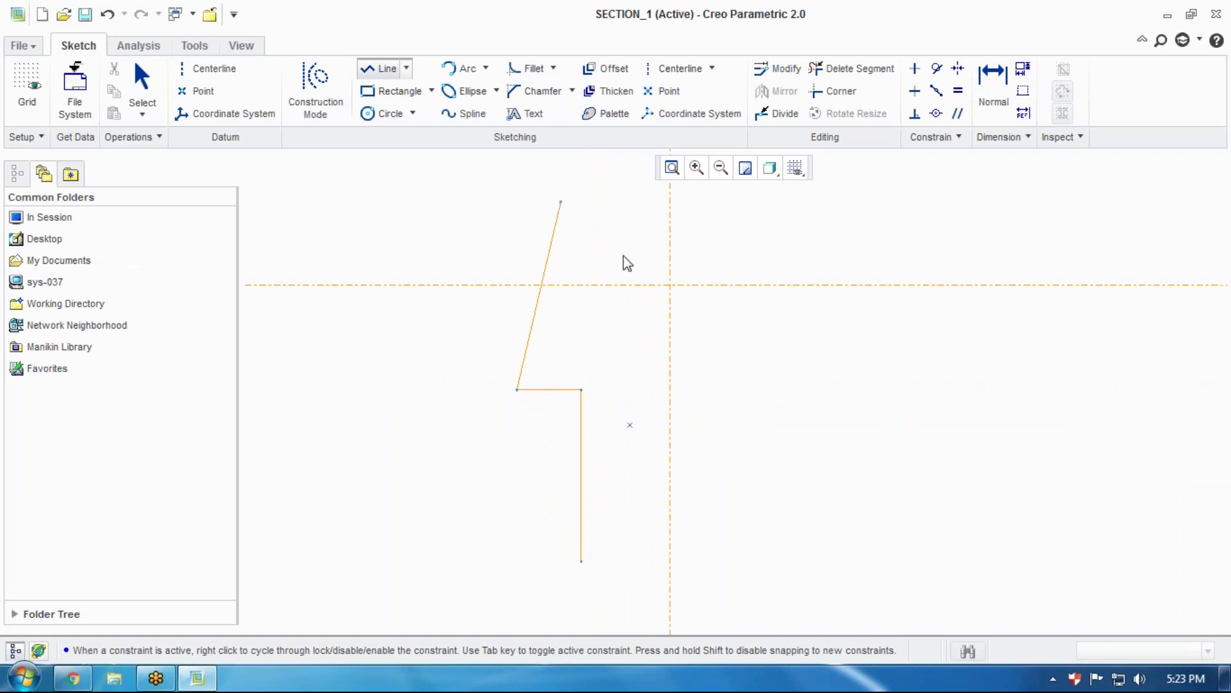
pyautogui.scroll(1, 624, 232)
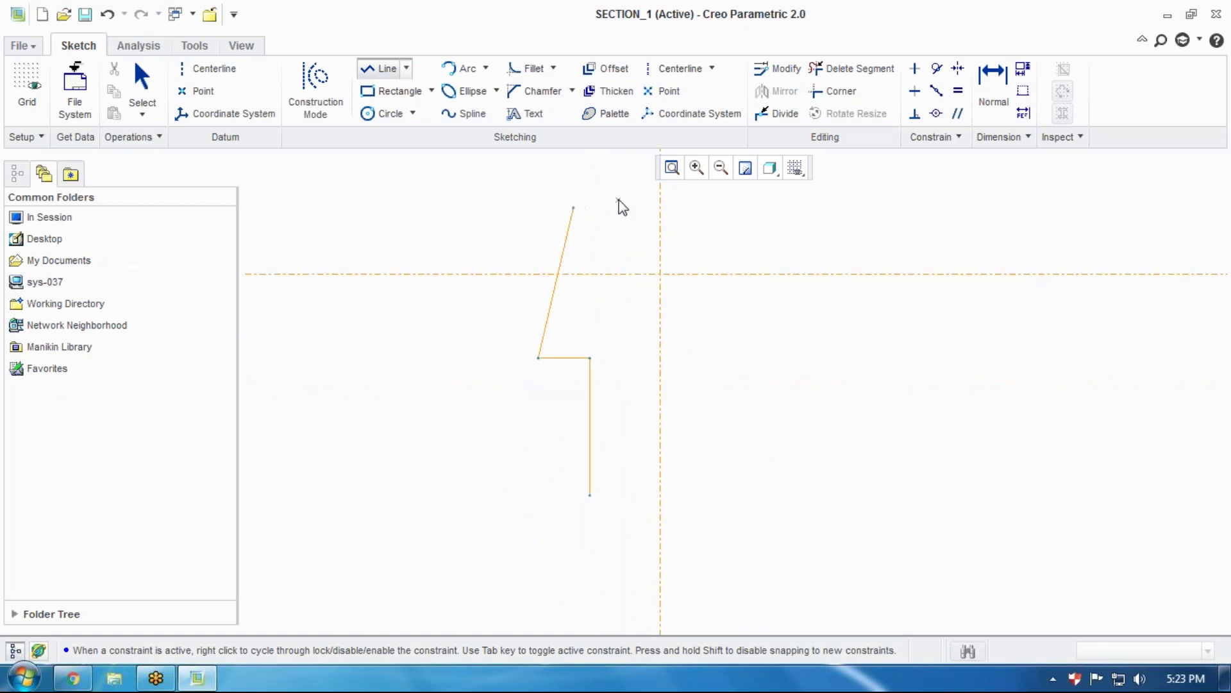
pyautogui.scroll(-1, 618, 203)
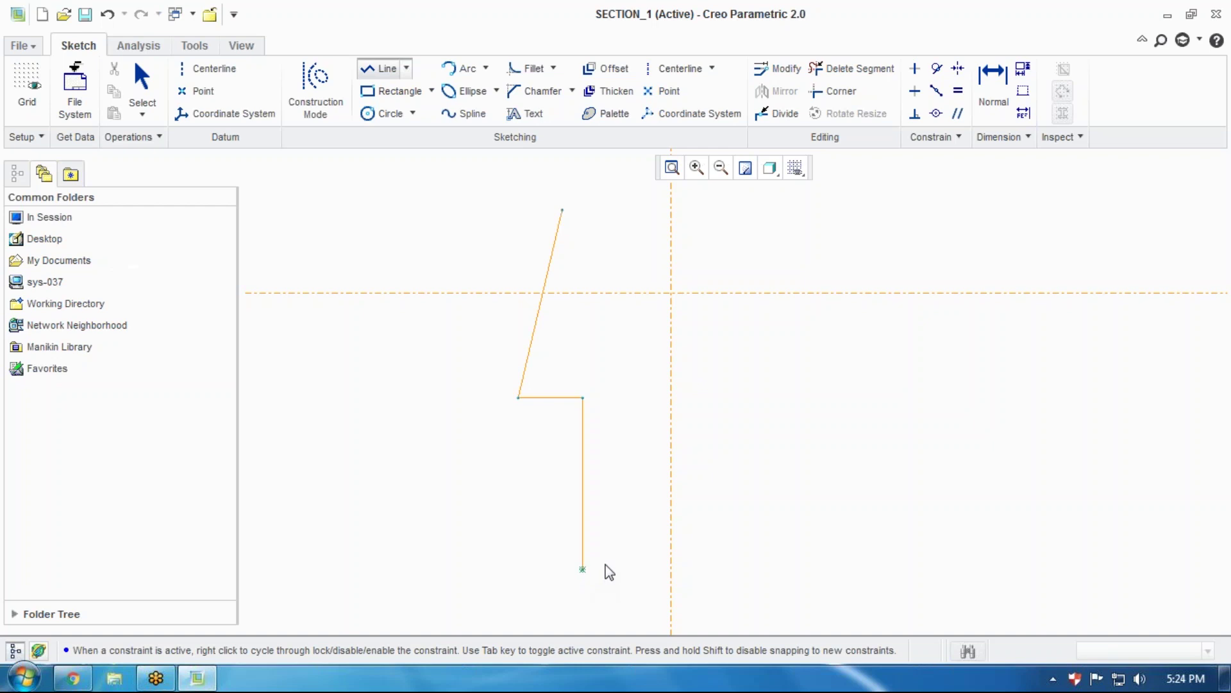
pyautogui.middleClick(640, 424)
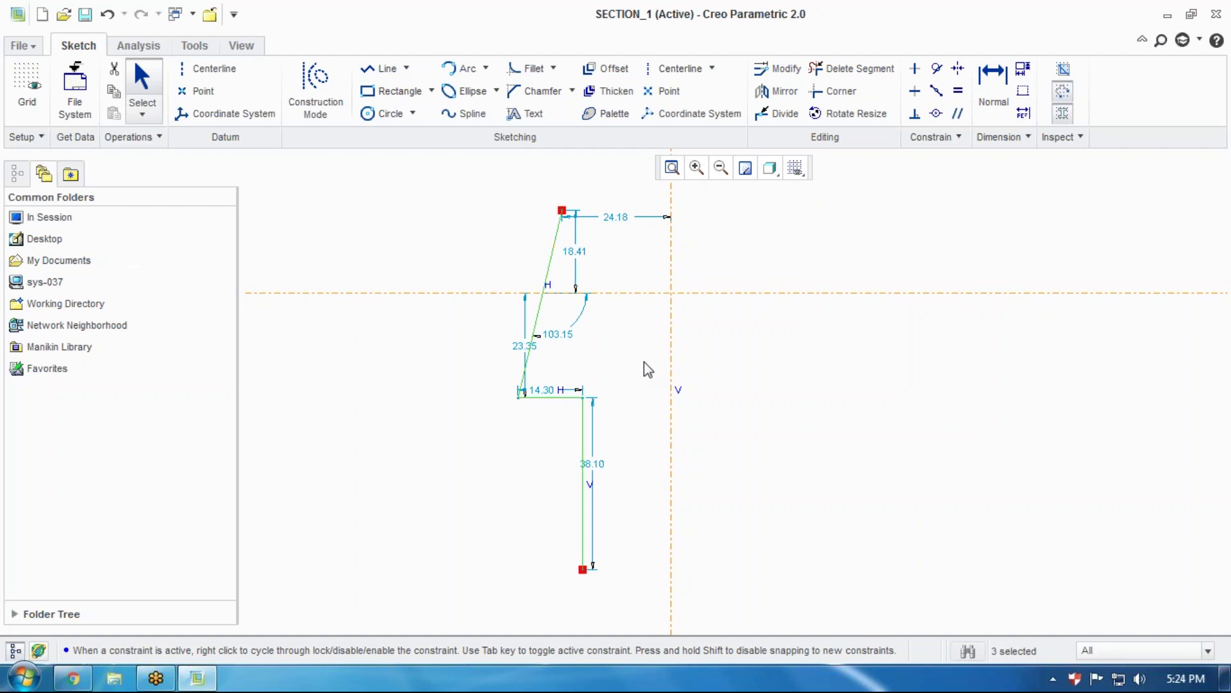
pyautogui.scroll(2, 635, 351)
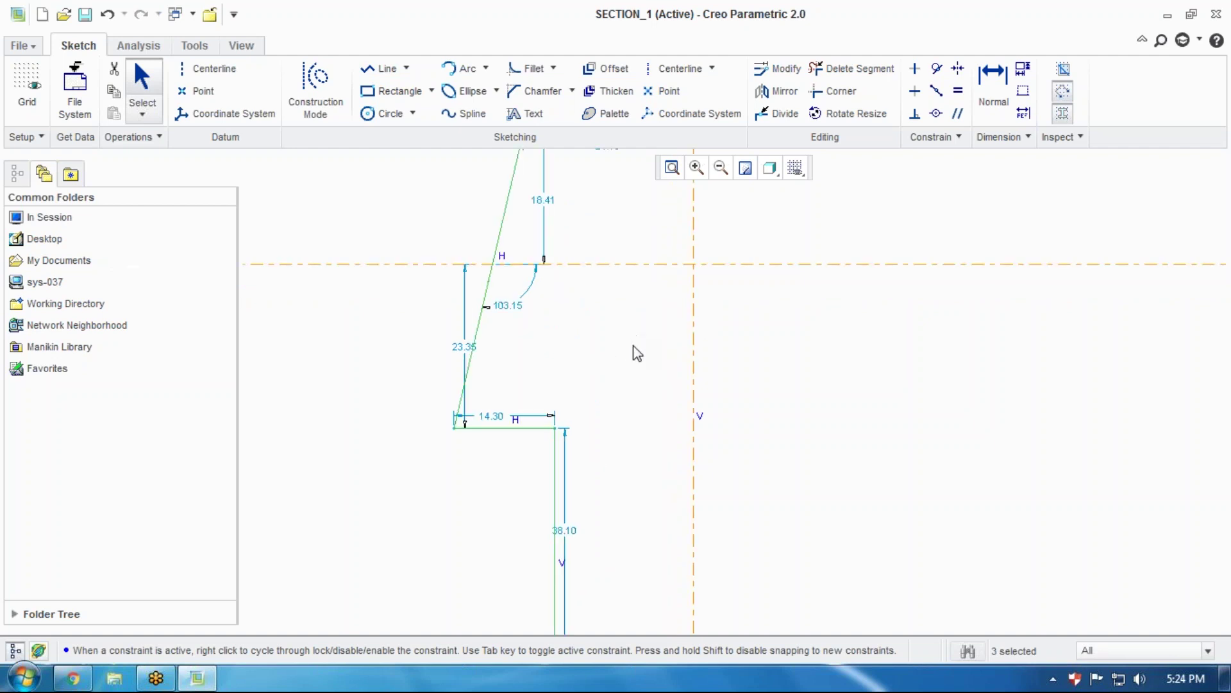
# Zoom in and out on the line chain to examine its shape and dimensions at different magnifications
pyautogui.scroll(-3, 633, 352)
pyautogui.scroll(1, 610, 292)
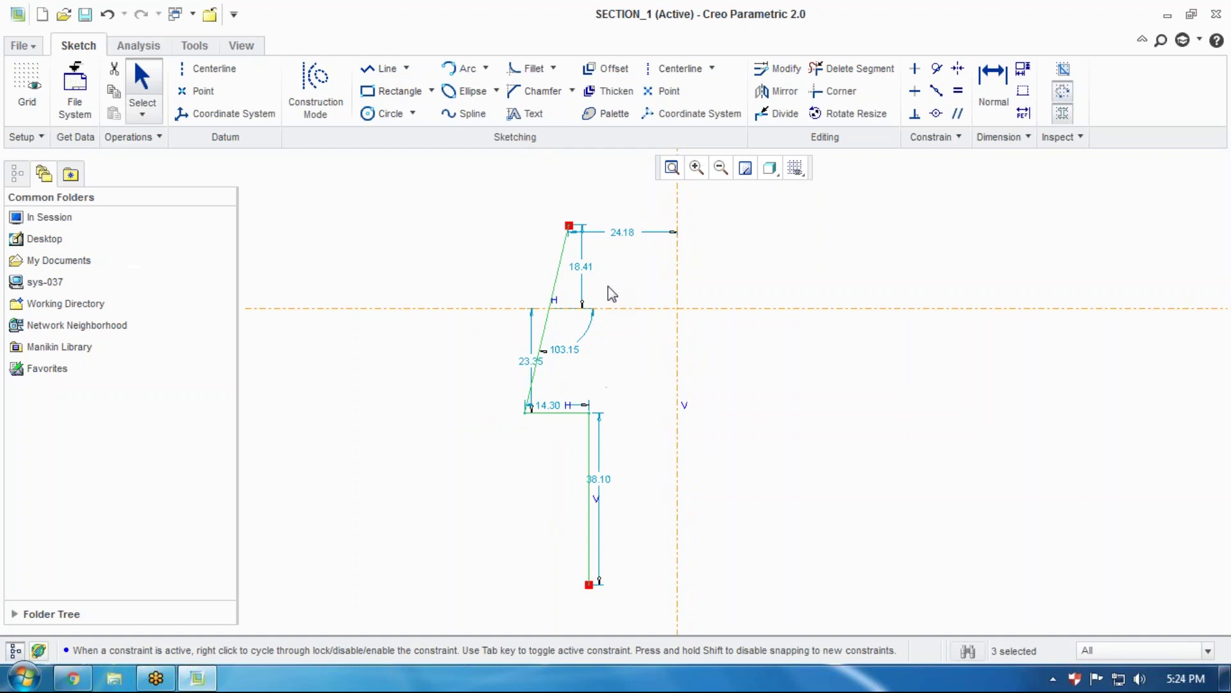
pyautogui.scroll(2, 608, 286)
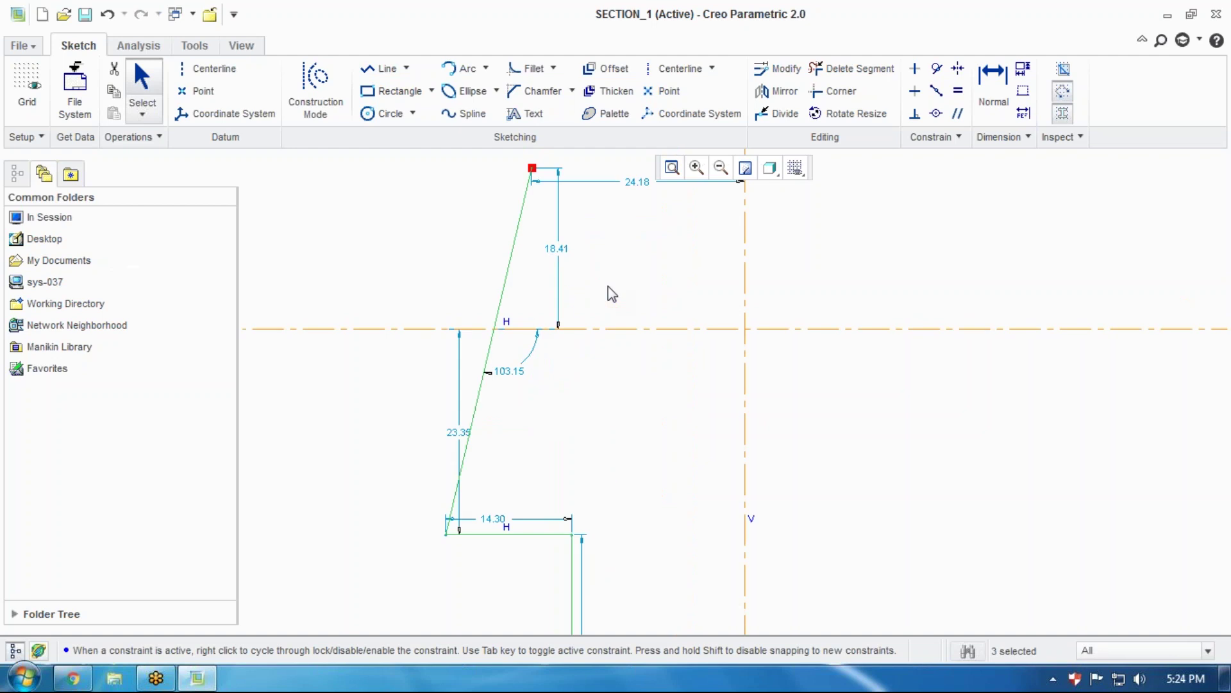
pyautogui.scroll(1, 608, 286)
pyautogui.scroll(-3, 608, 286)
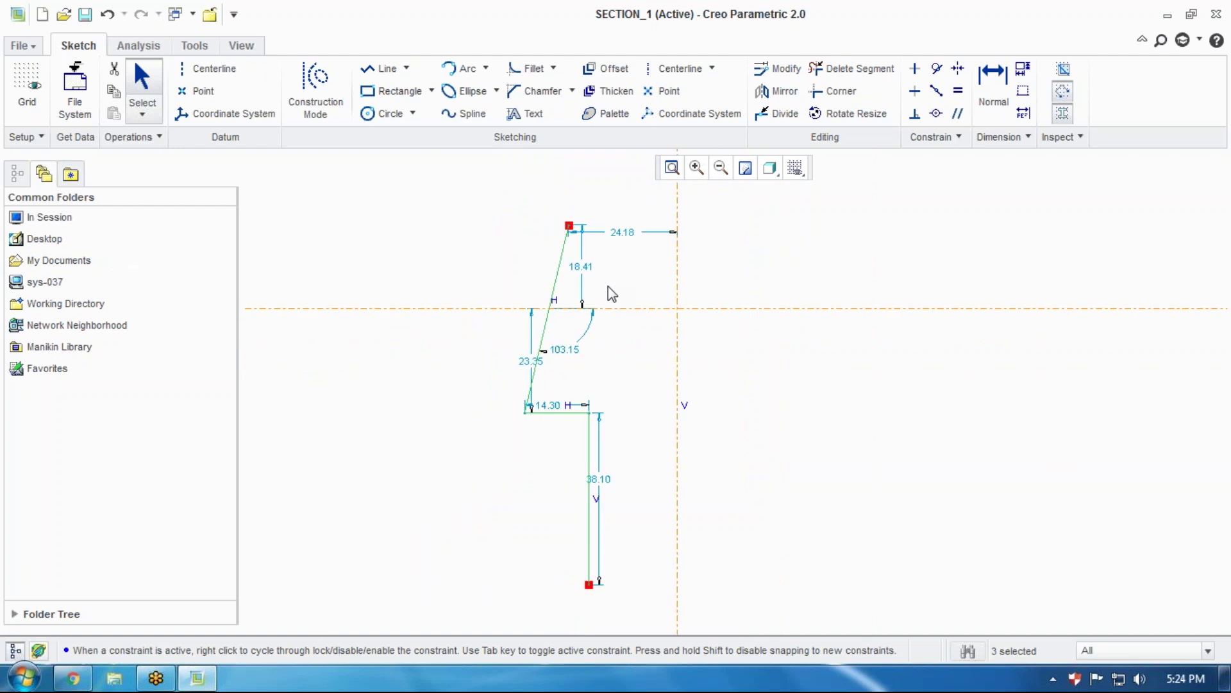
pyautogui.scroll(-2, 608, 288)
pyautogui.scroll(5, 609, 287)
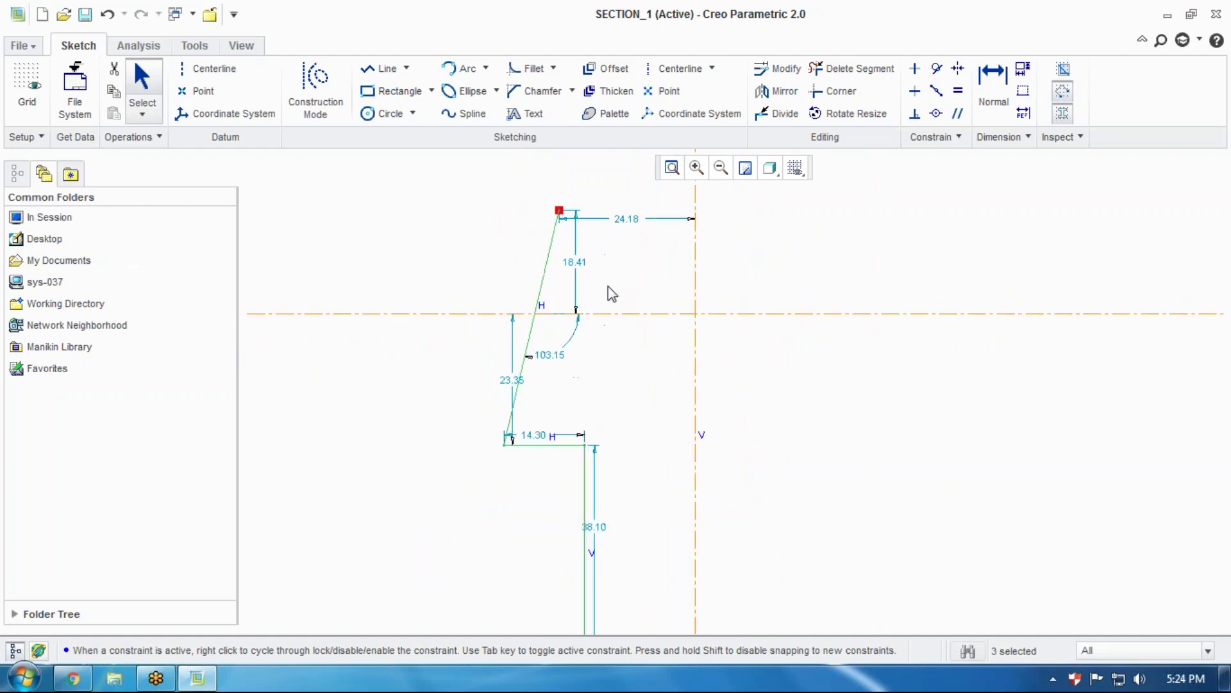
pyautogui.scroll(-5, 611, 295)
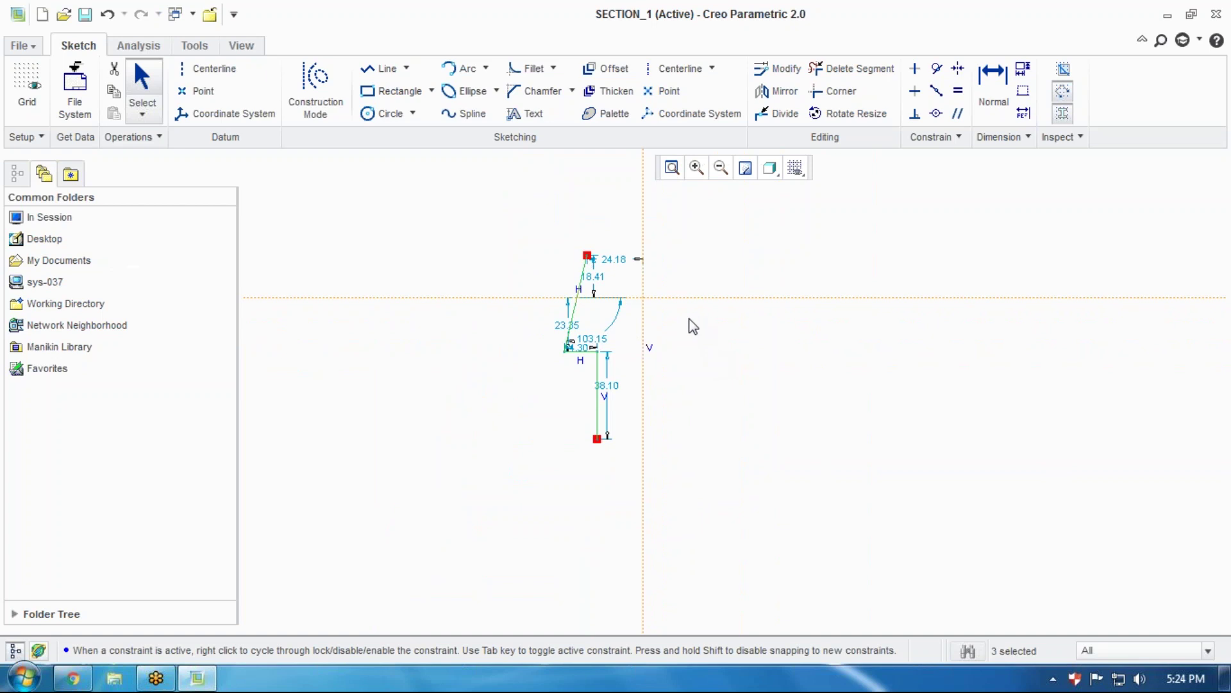
# Pan the sketch around the drawing area and zoom about the lower end of the vertical line
pyautogui.keyDown('shift'); pyautogui.moveTo(681, 308); pyautogui.dragTo(520, 349, button='middle'); pyautogui.keyUp('shift')
pyautogui.moveTo(454, 380)
pyautogui.keyDown('shift'); pyautogui.mouseDown(button='middle')
pyautogui.moveTo(739, 401)
pyautogui.moveTo(581, 305)
pyautogui.moveTo(407, 467)
pyautogui.moveTo(750, 426)
pyautogui.moveTo(597, 319)
pyautogui.moveTo(479, 462)
pyautogui.moveTo(561, 272)
pyautogui.mouseUp(button='middle'); pyautogui.keyUp('shift')
pyautogui.moveTo(697, 245)
pyautogui.keyDown('shift'); pyautogui.mouseDown(button='middle')
pyautogui.moveTo(549, 451)
pyautogui.moveTo(654, 421)
pyautogui.moveTo(580, 305)
pyautogui.moveTo(767, 386)
pyautogui.mouseUp(button='middle'); pyautogui.keyUp('shift')
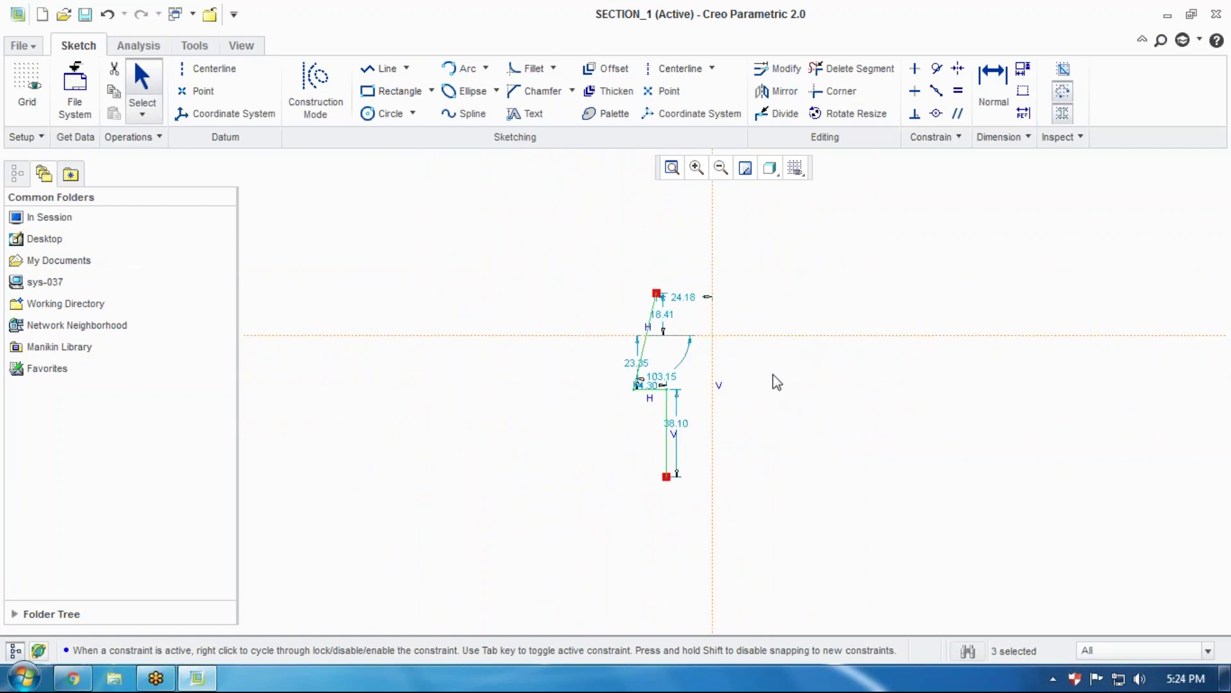
pyautogui.keyDown('shift'); pyautogui.moveTo(772, 375); pyautogui.dragTo(550, 405, button='middle'); pyautogui.keyUp('shift')
pyautogui.moveTo(467, 393)
pyautogui.keyDown('shift'); pyautogui.mouseDown(button='middle')
pyautogui.moveTo(753, 454)
pyautogui.moveTo(757, 471)
pyautogui.mouseUp(button='middle'); pyautogui.keyUp('shift')
pyautogui.keyDown('shift'); pyautogui.moveTo(852, 512); pyautogui.dragTo(764, 351, button='middle'); pyautogui.keyUp('shift')
pyautogui.moveTo(690, 249)
pyautogui.keyDown('shift'); pyautogui.mouseDown(button='middle')
pyautogui.moveTo(516, 359)
pyautogui.moveTo(735, 374)
pyautogui.mouseUp(button='middle'); pyautogui.keyUp('shift')
pyautogui.scroll(4, 706, 529)
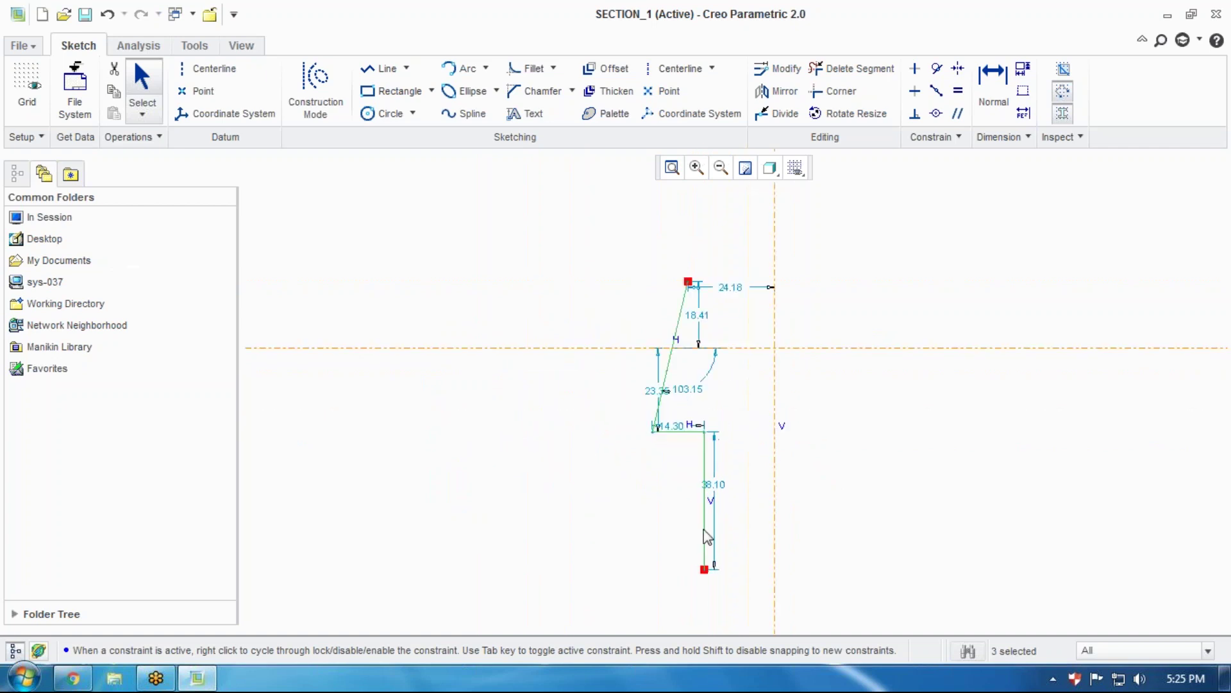
pyautogui.scroll(-5, 708, 532)
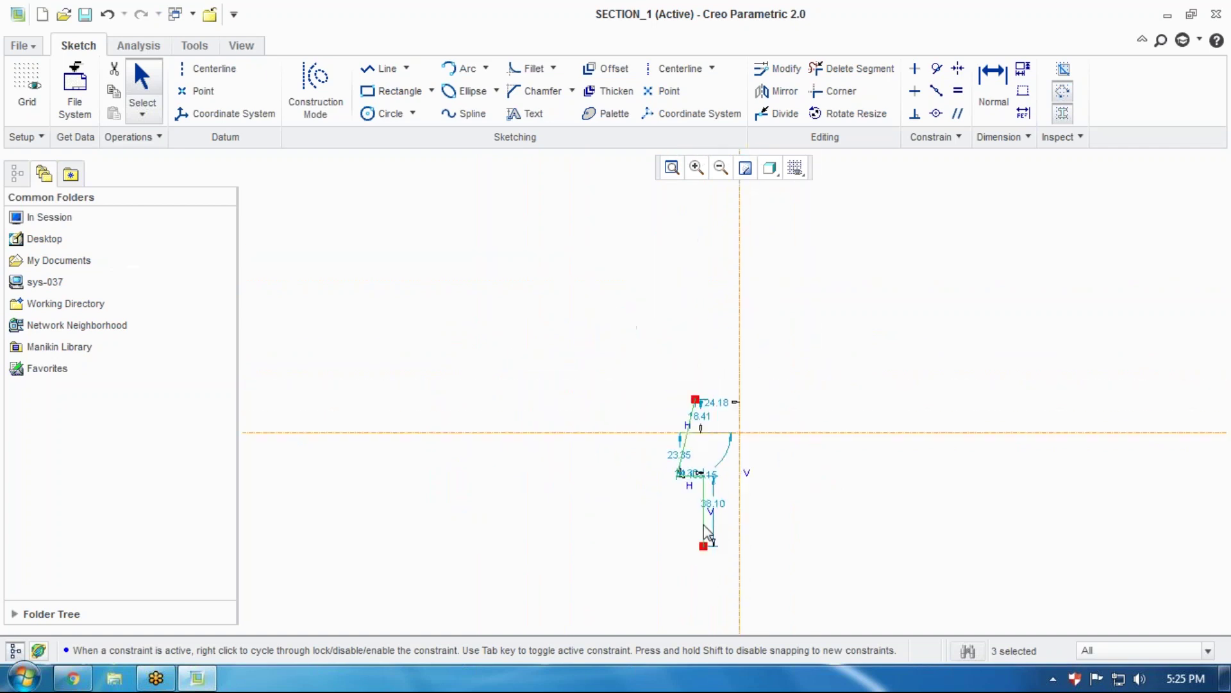
pyautogui.scroll(2, 711, 536)
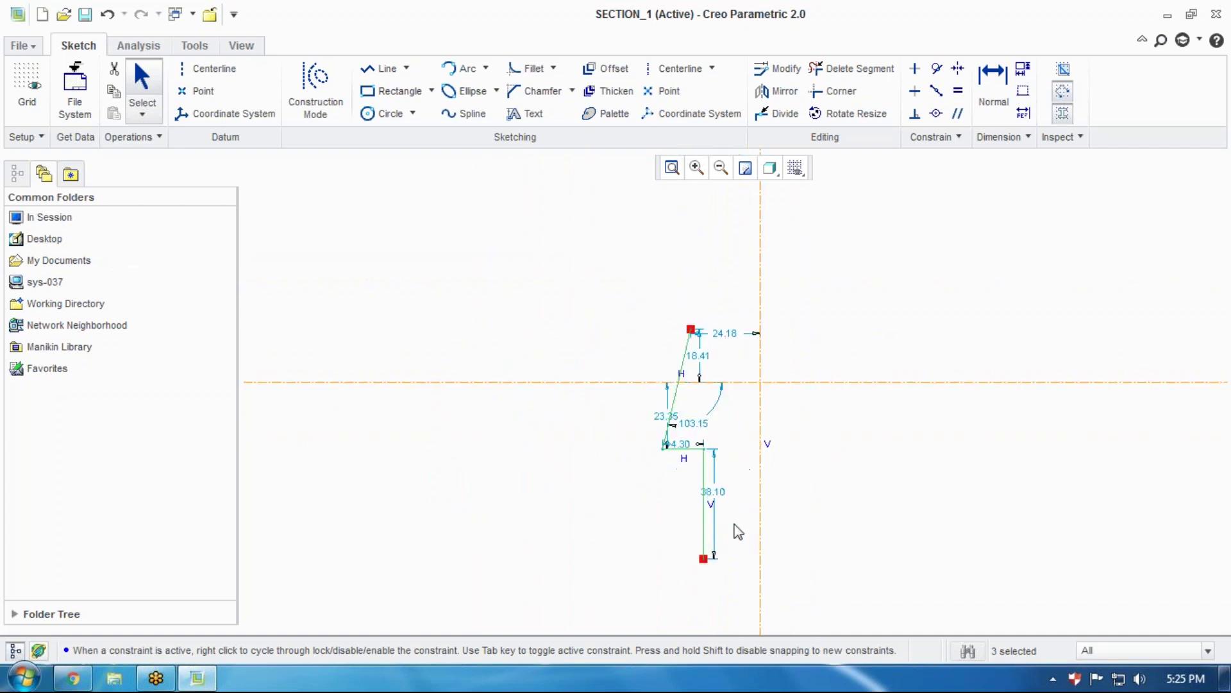
# Zoom into a very small boxed area beside the sloped line, and refit the whole sketch in the view
pyautogui.click(697, 169)
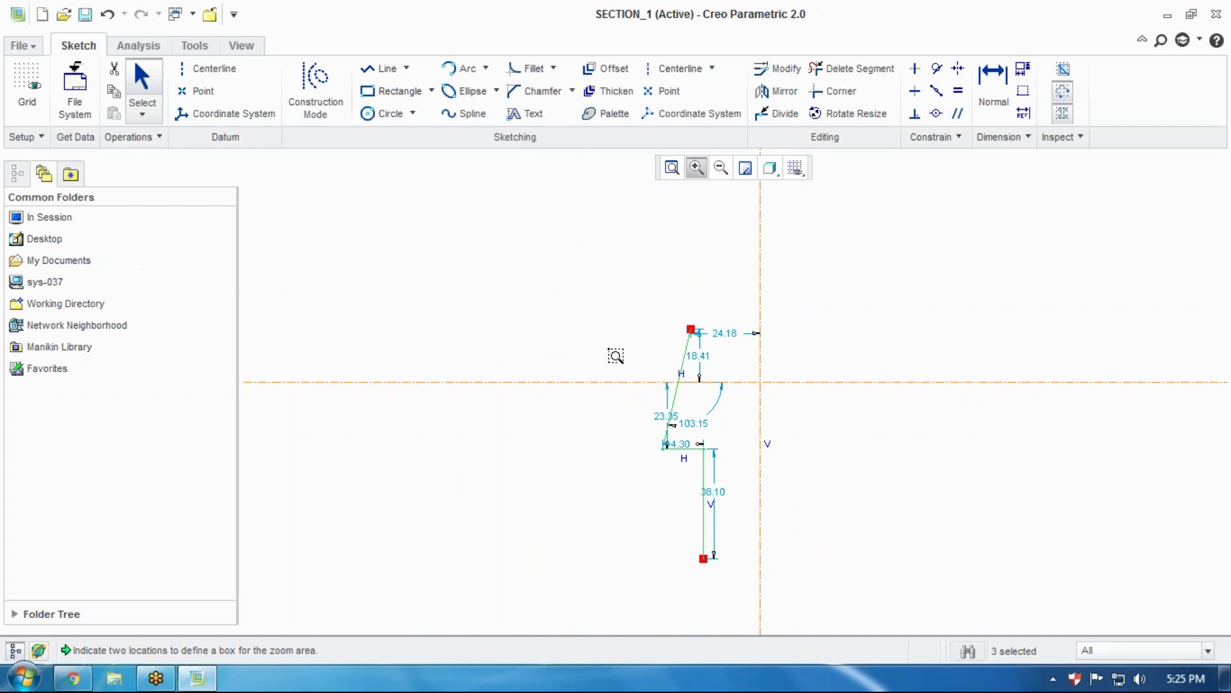
pyautogui.click(616, 356)
pyautogui.click(618, 344)
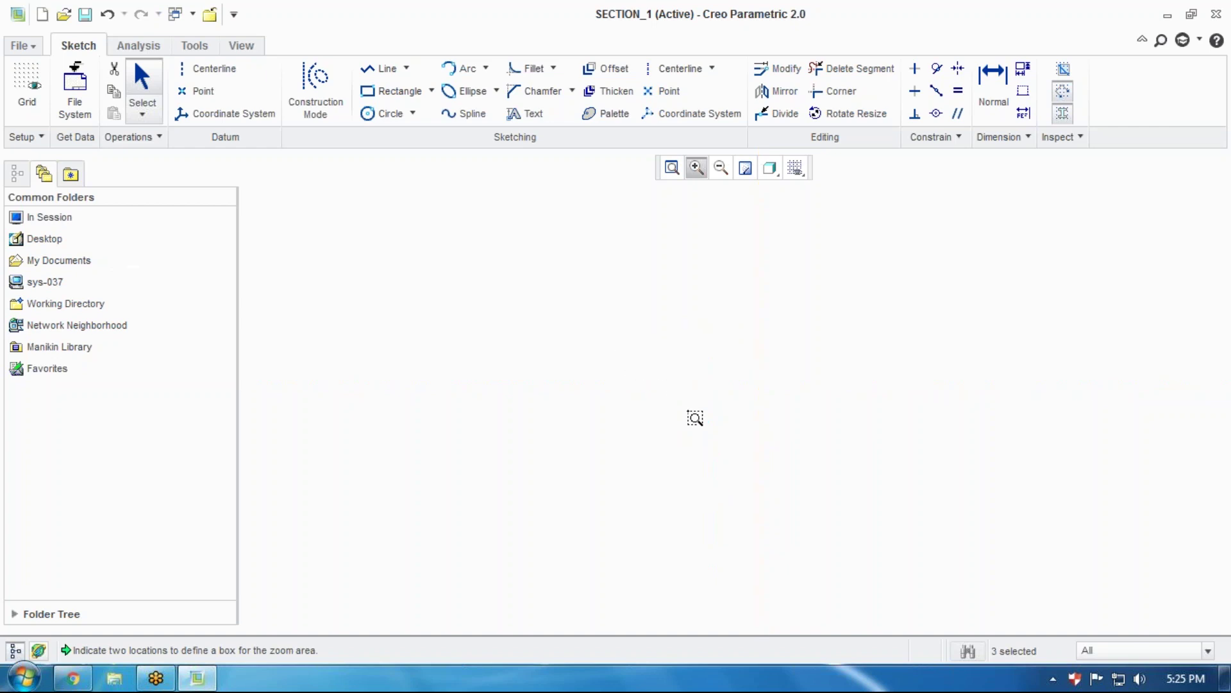
pyautogui.click(721, 347)
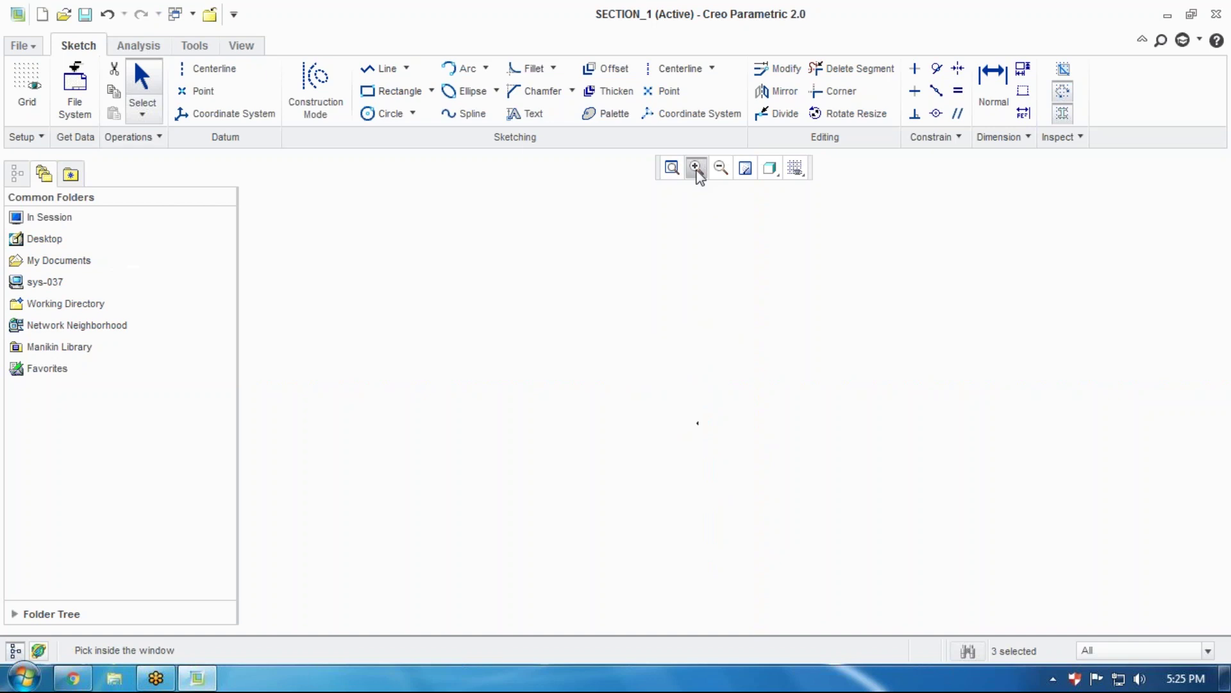
pyautogui.middleClick(717, 359)
pyautogui.click(725, 365)
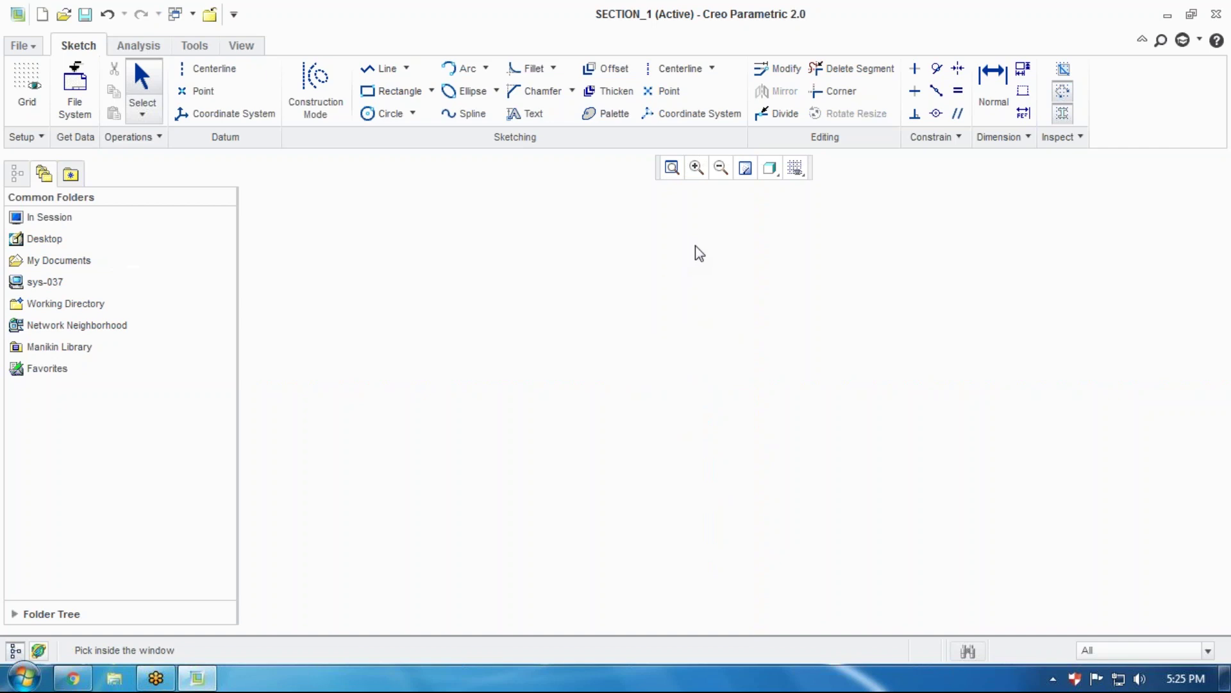
pyautogui.click(672, 168)
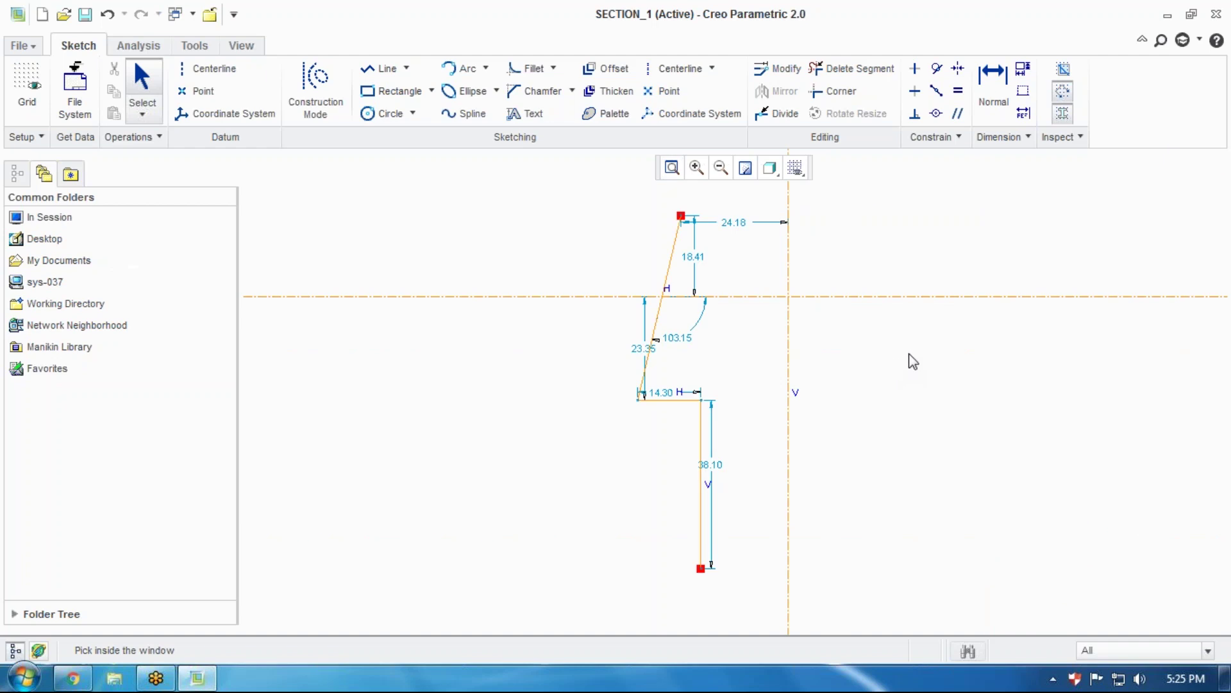
# Zoom out in fixed steps, magnify a boxed area around the sloped line, and zoom back out to the whole chain
pyautogui.click(720, 168)
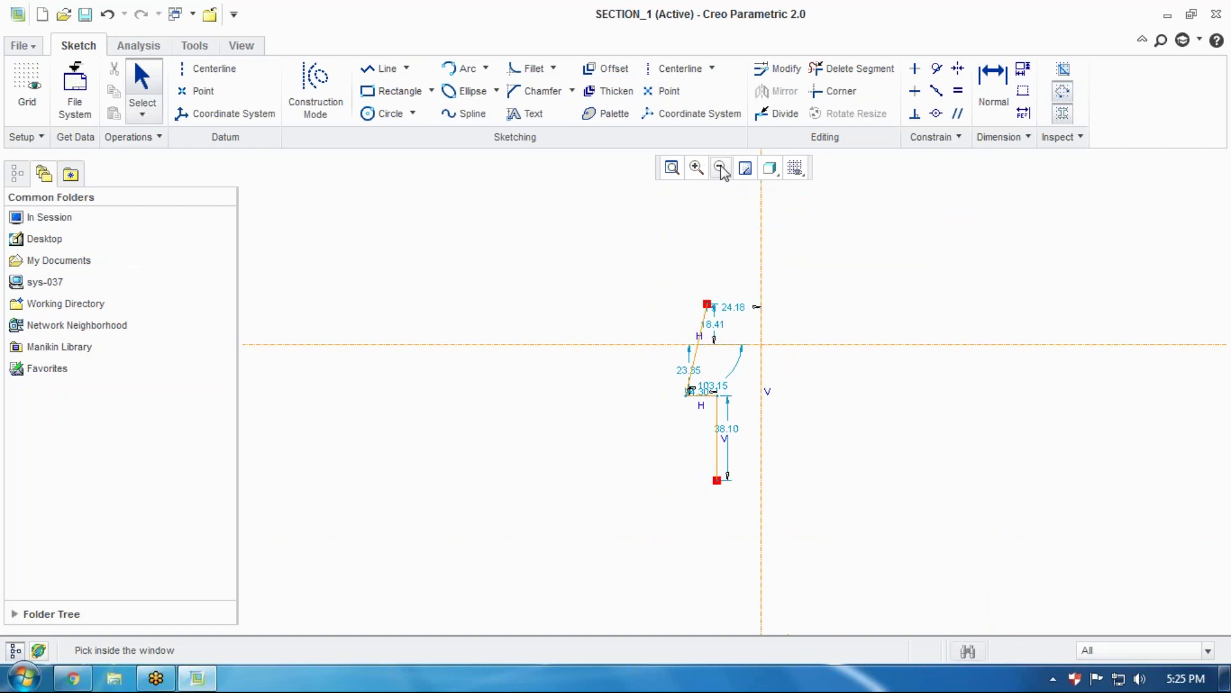
pyautogui.click(722, 169)
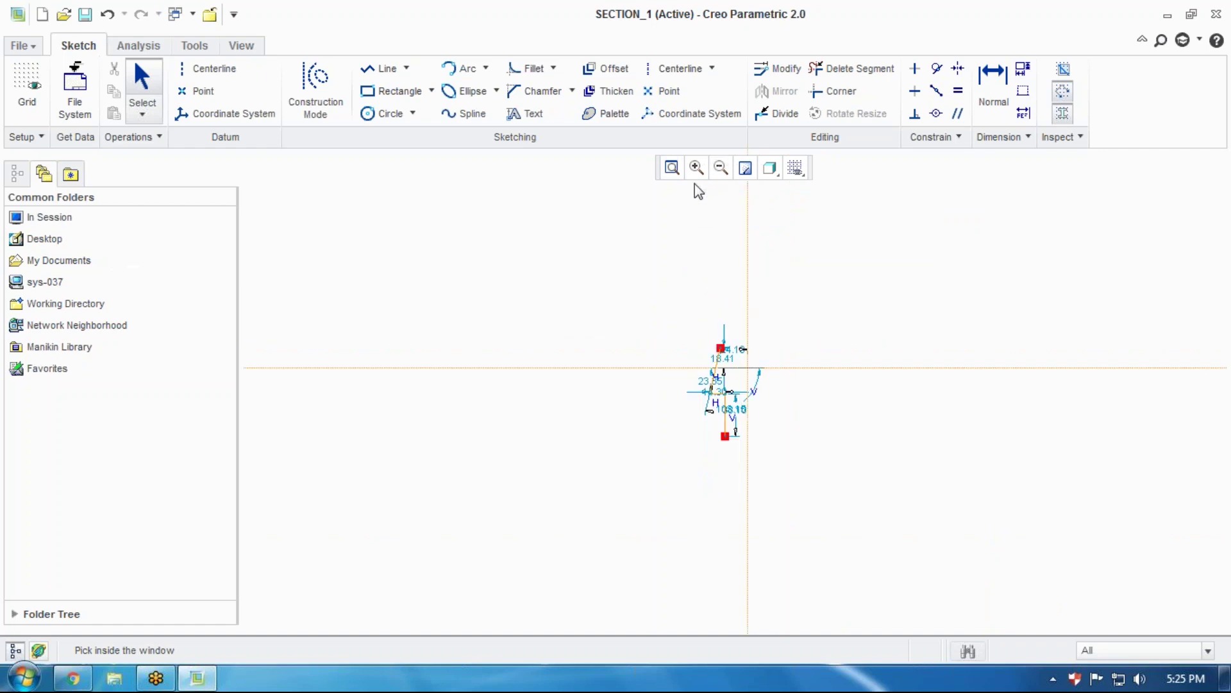
pyautogui.click(696, 168)
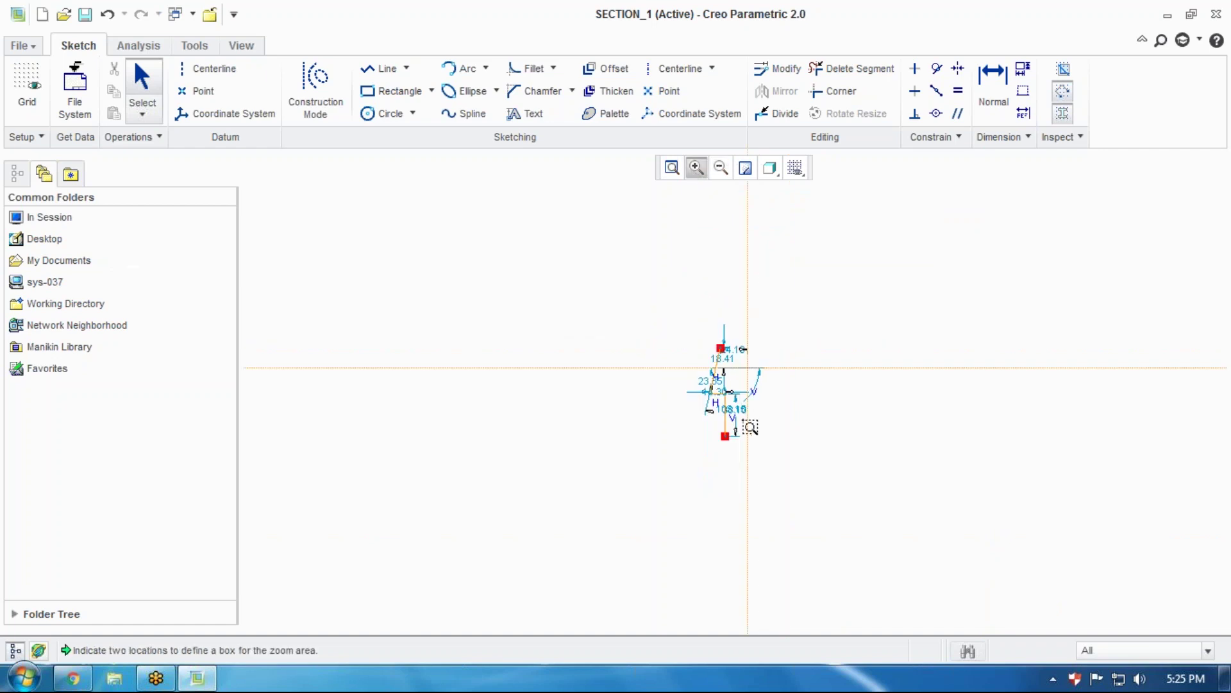
pyautogui.click(750, 436)
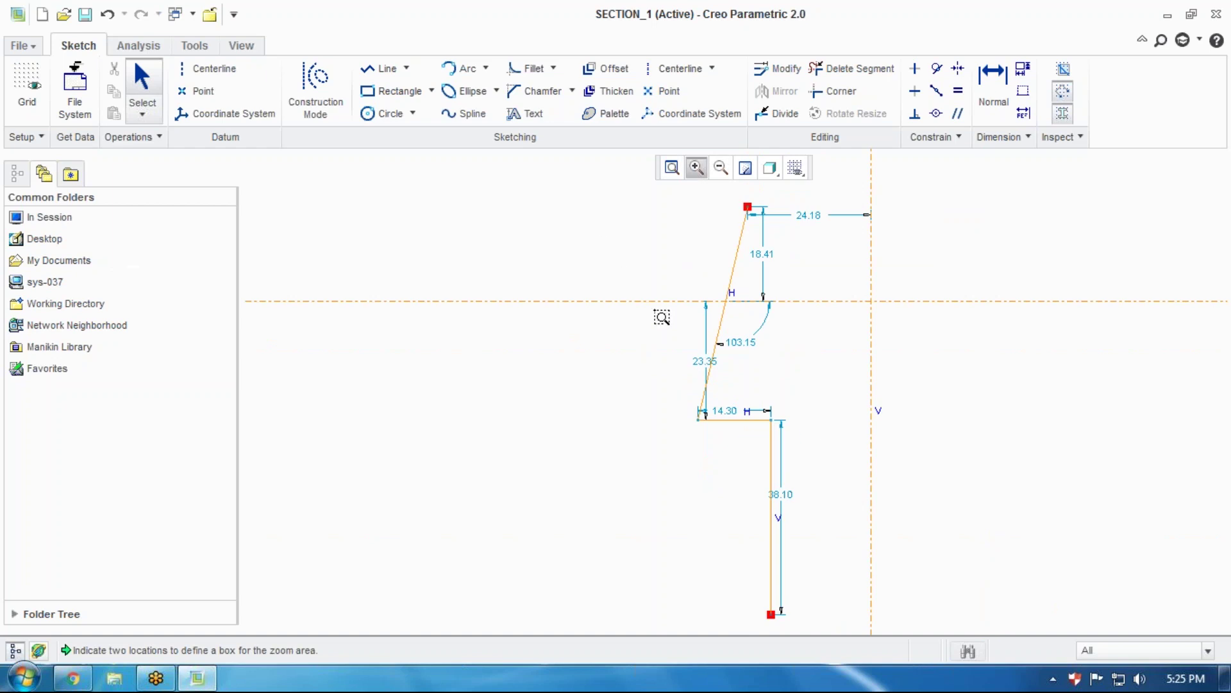
pyautogui.moveTo(662, 317); pyautogui.dragTo(786, 393)
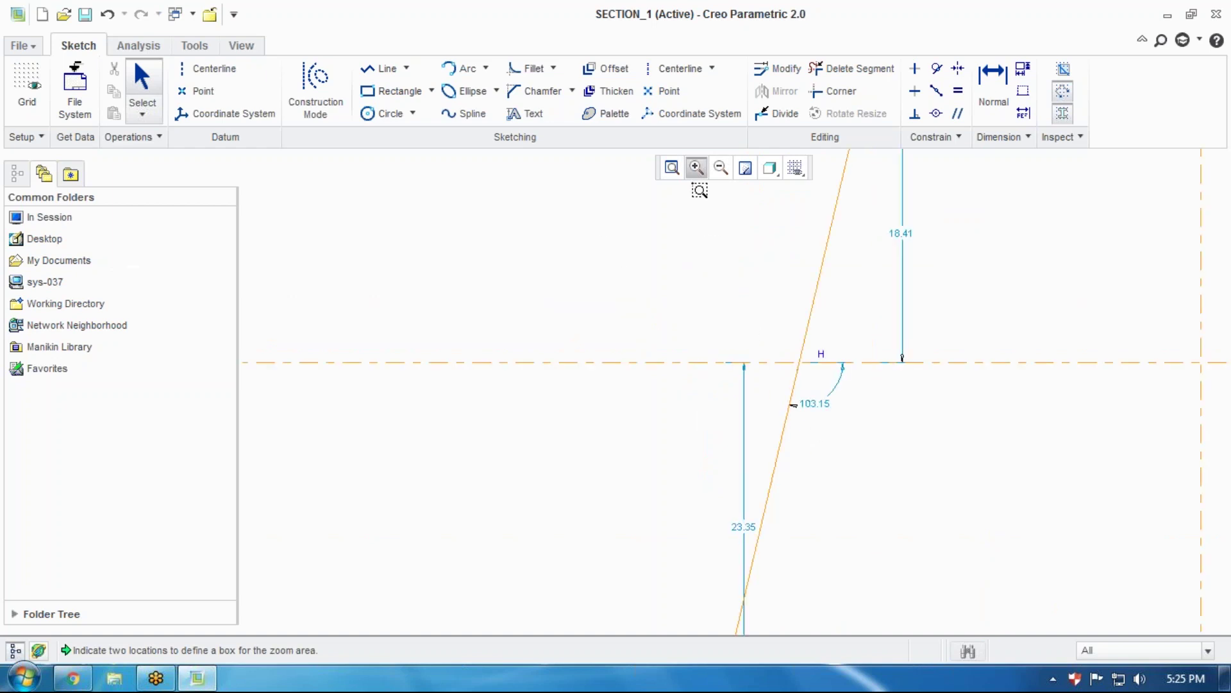
pyautogui.click(721, 168)
pyautogui.click(720, 168)
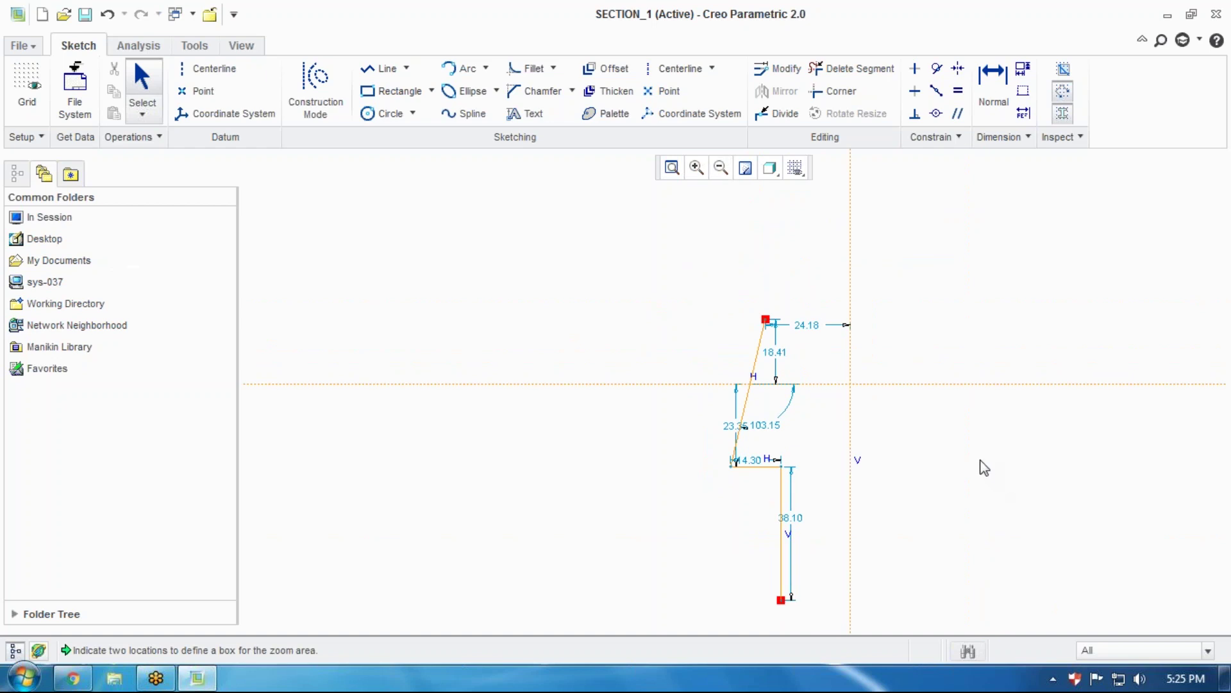
pyautogui.scroll(2, 965, 447)
pyautogui.scroll(-2, 975, 536)
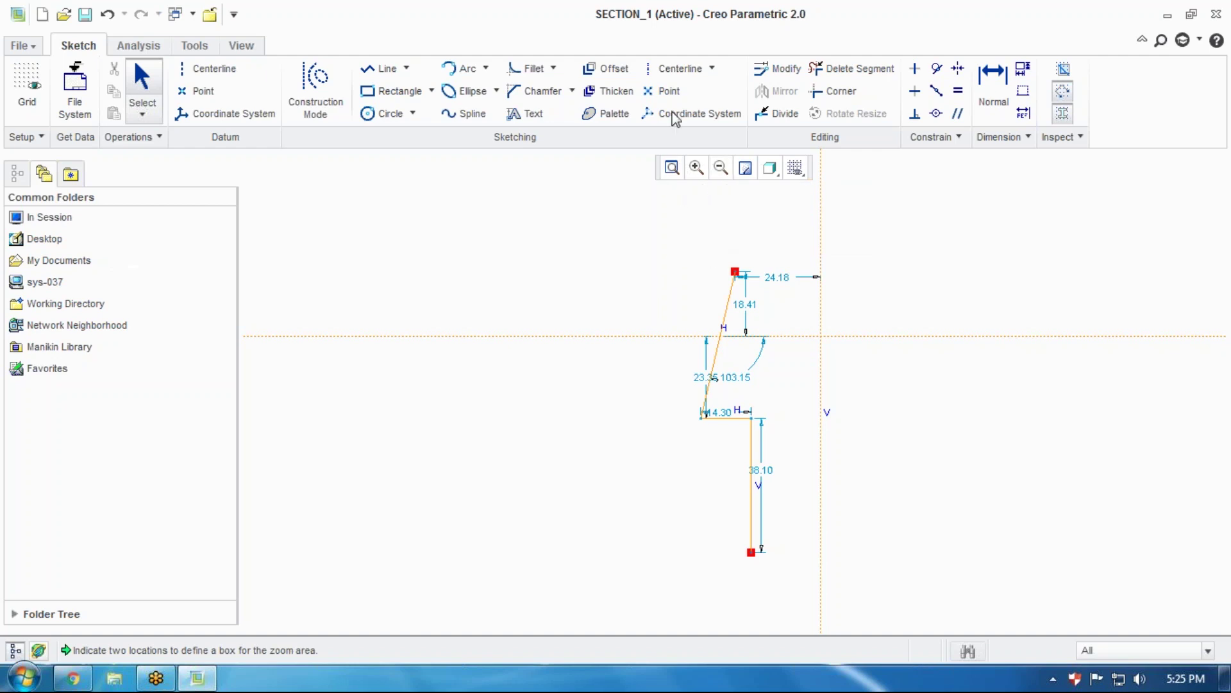
# Pan the view twice with the Pan command by picking new center points beside and below the line chain
pyautogui.click(241, 46)
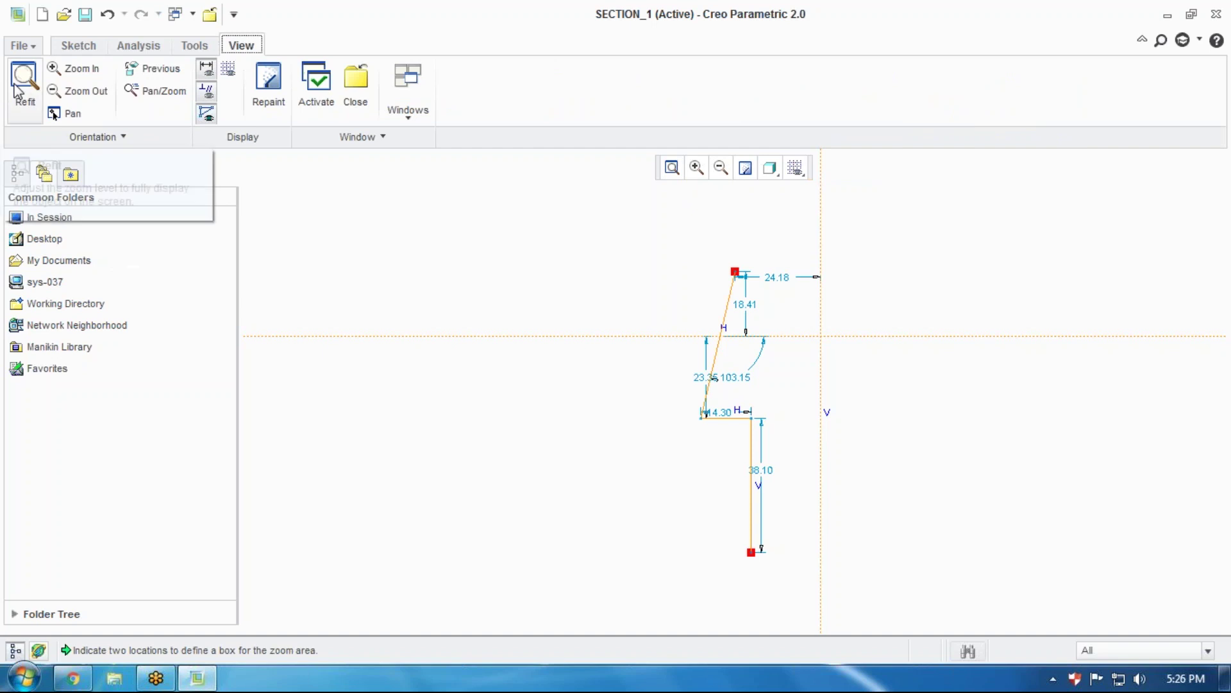
pyautogui.click(73, 116)
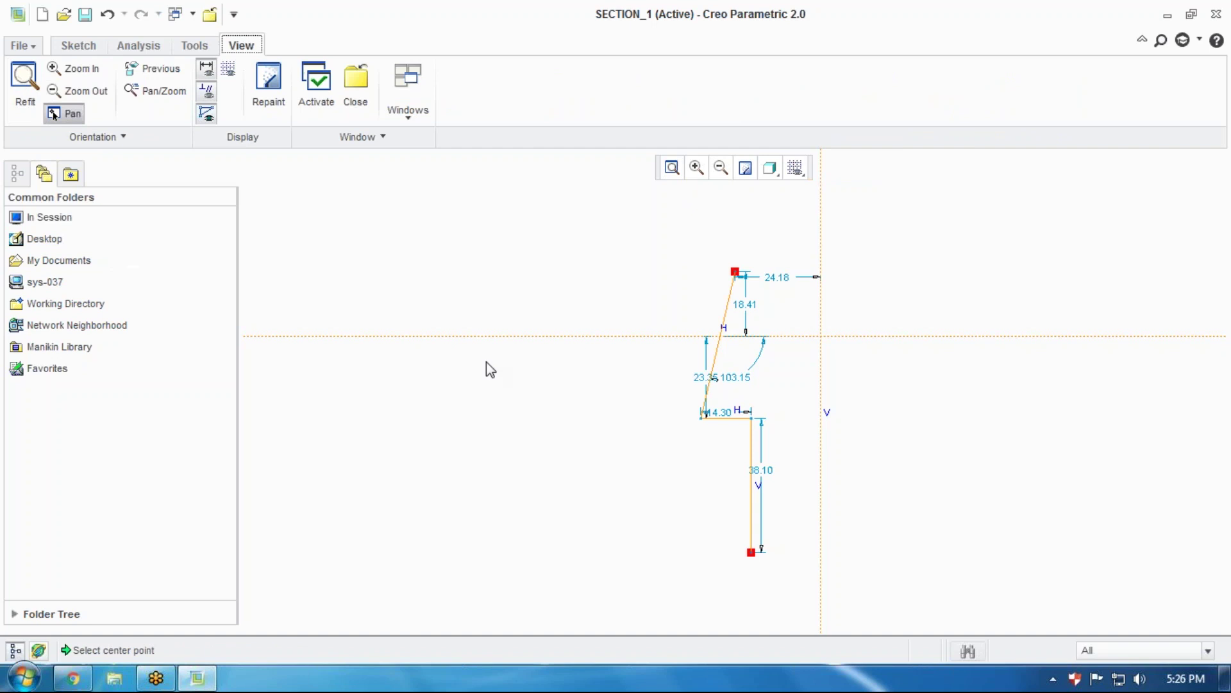
pyautogui.click(633, 374)
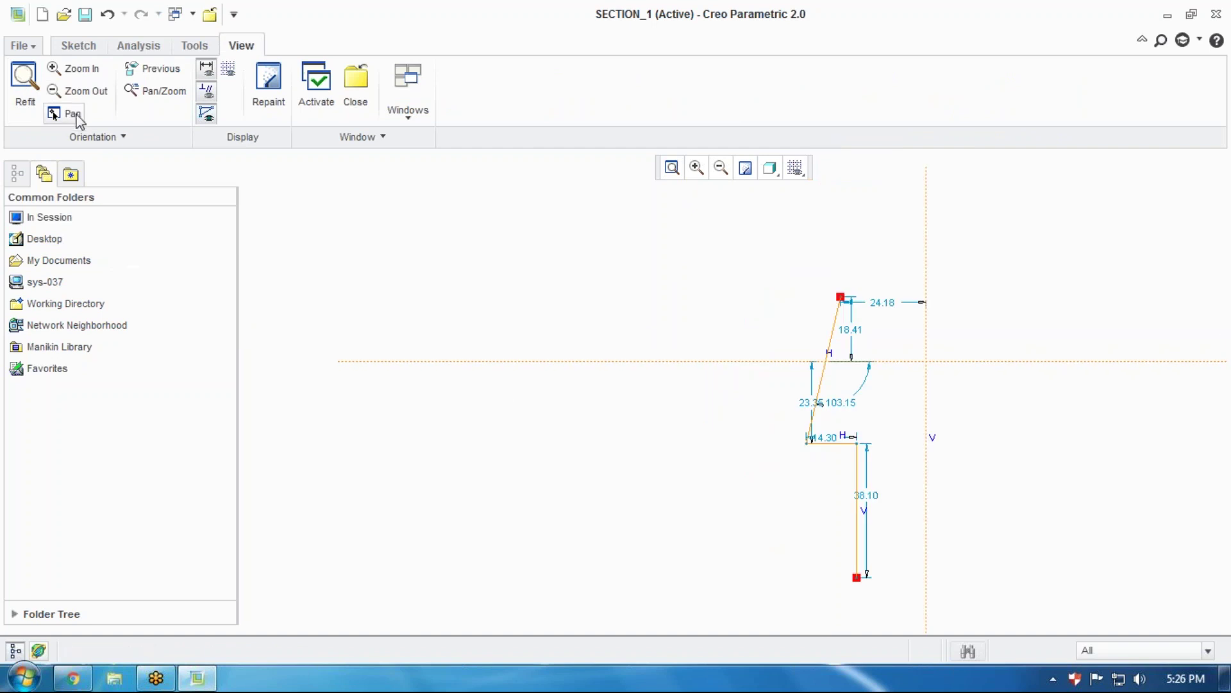
pyautogui.click(819, 489)
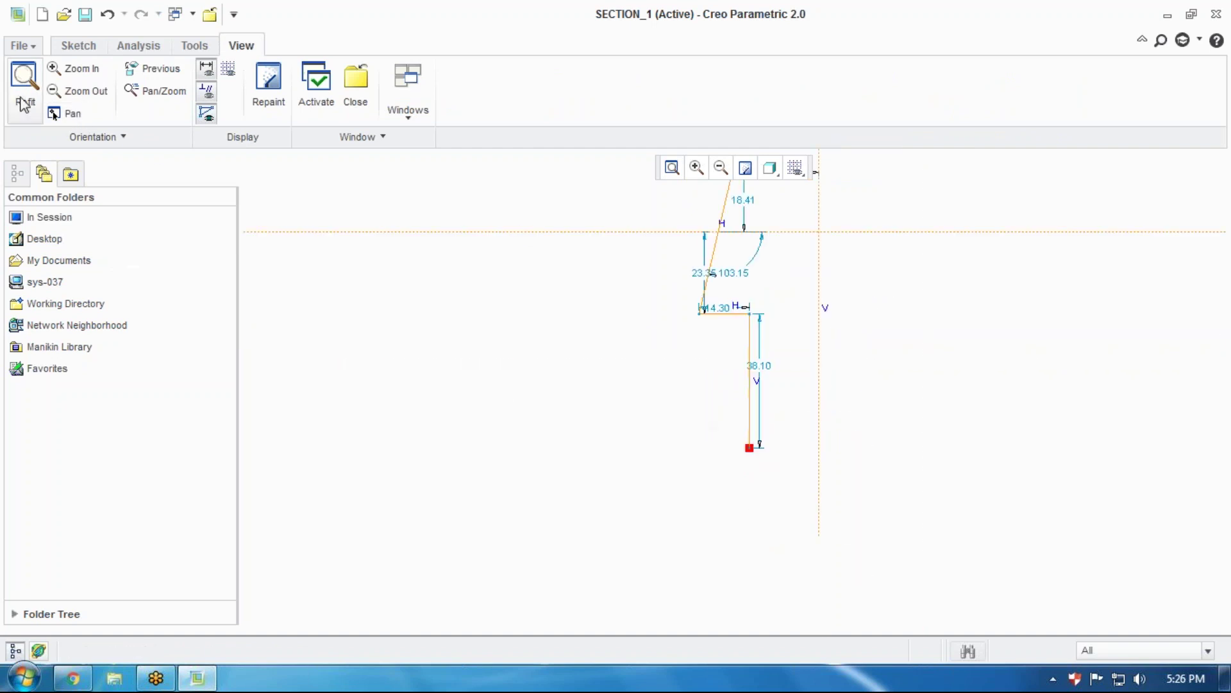
# Refit the sketch with Pan/Zoom, and adjust the view to horizontal pan 0.600, vertical pan -3.200 and zoom -1.120
pyautogui.click(156, 90)
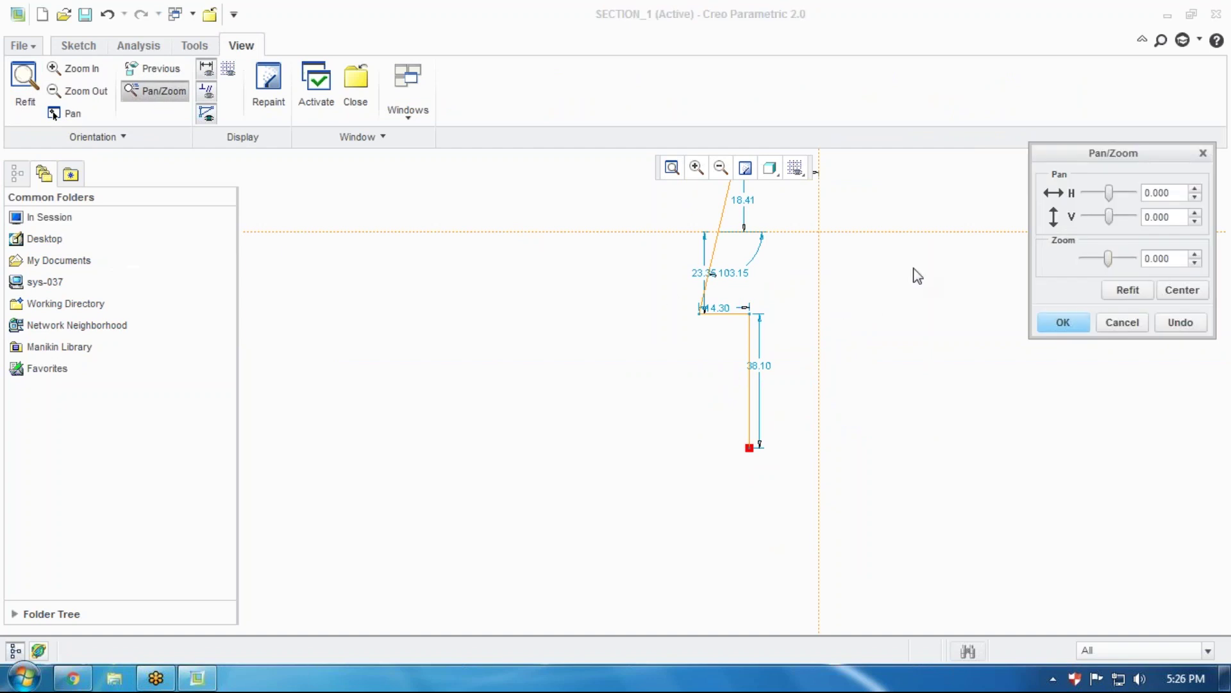
pyautogui.click(1123, 295)
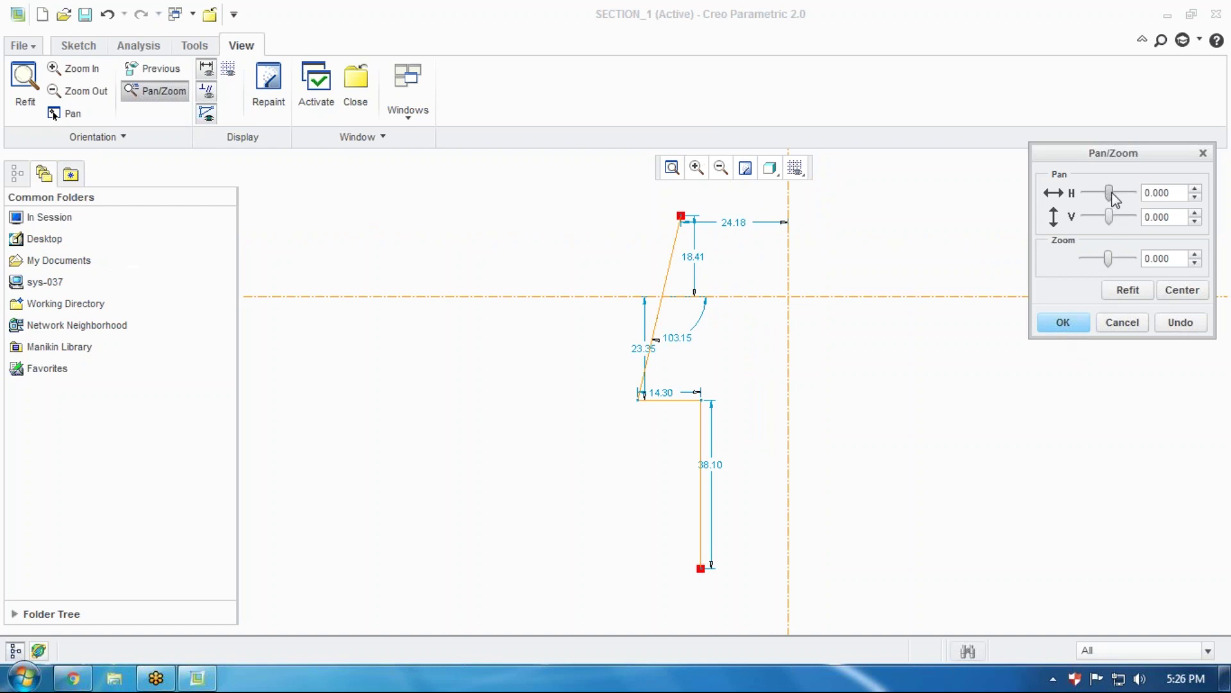
pyautogui.moveTo(1113, 192)
pyautogui.mouseDown()
pyautogui.moveTo(1091, 195)
pyautogui.moveTo(1110, 193)
pyautogui.moveTo(1108, 228)
pyautogui.moveTo(1091, 217)
pyautogui.moveTo(1109, 222)
pyautogui.mouseUp()
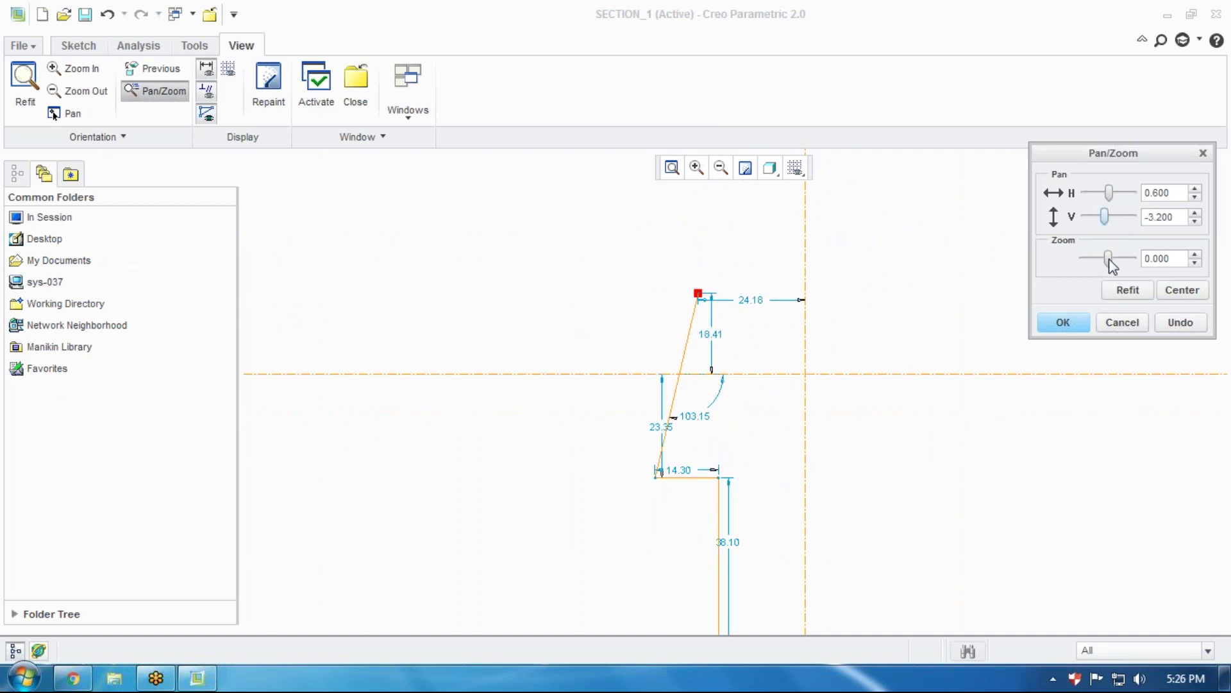
pyautogui.moveTo(1113, 266); pyautogui.dragTo(1108, 263)
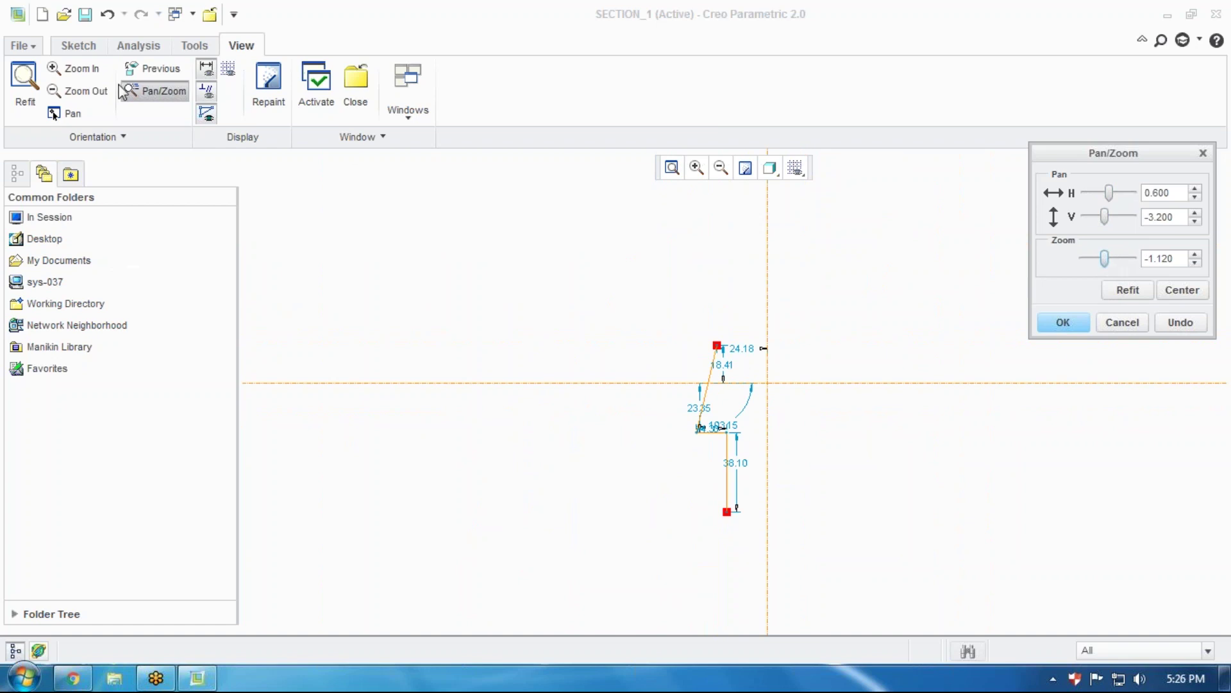
pyautogui.click(1074, 323)
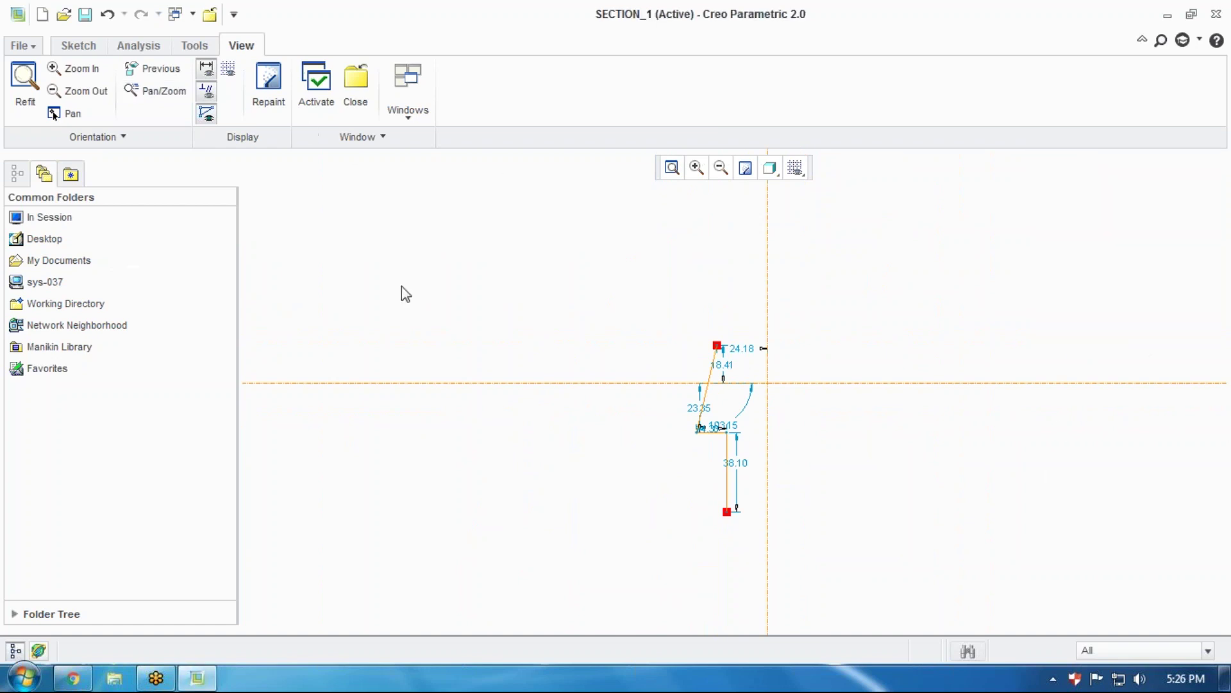
# Restore the previous view orientation repeatedly
pyautogui.click(147, 67)
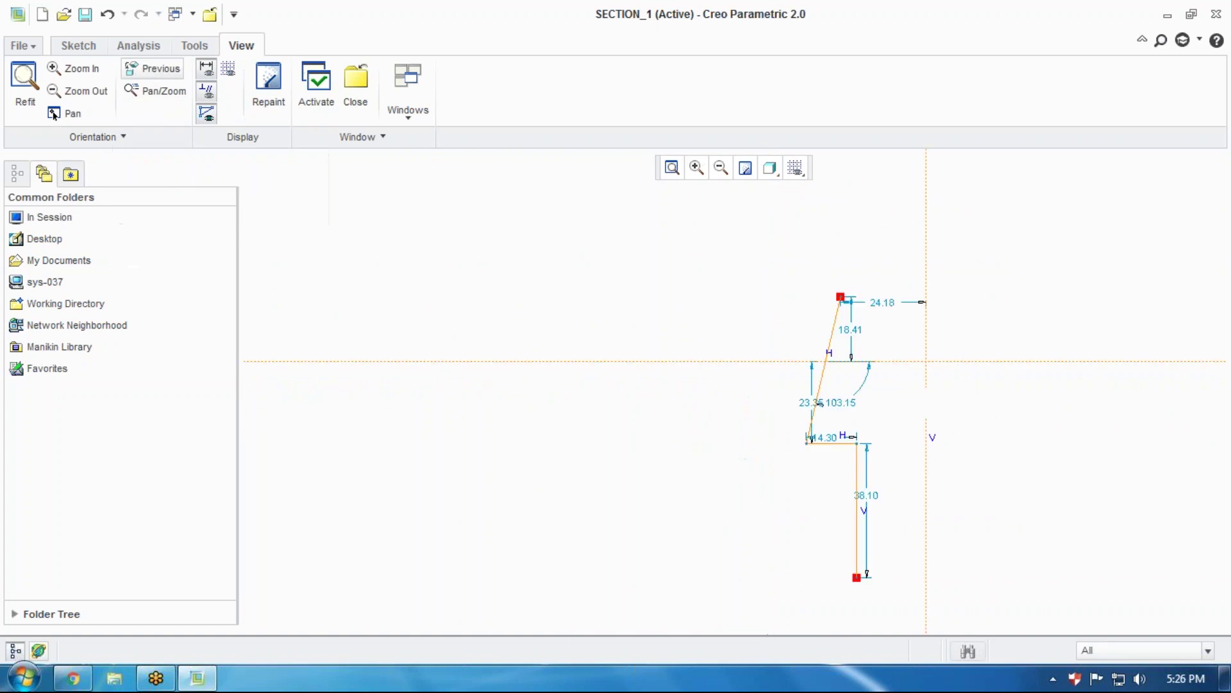
pyautogui.click(156, 75)
pyautogui.click(156, 75)
pyautogui.scroll(-1, 984, 529)
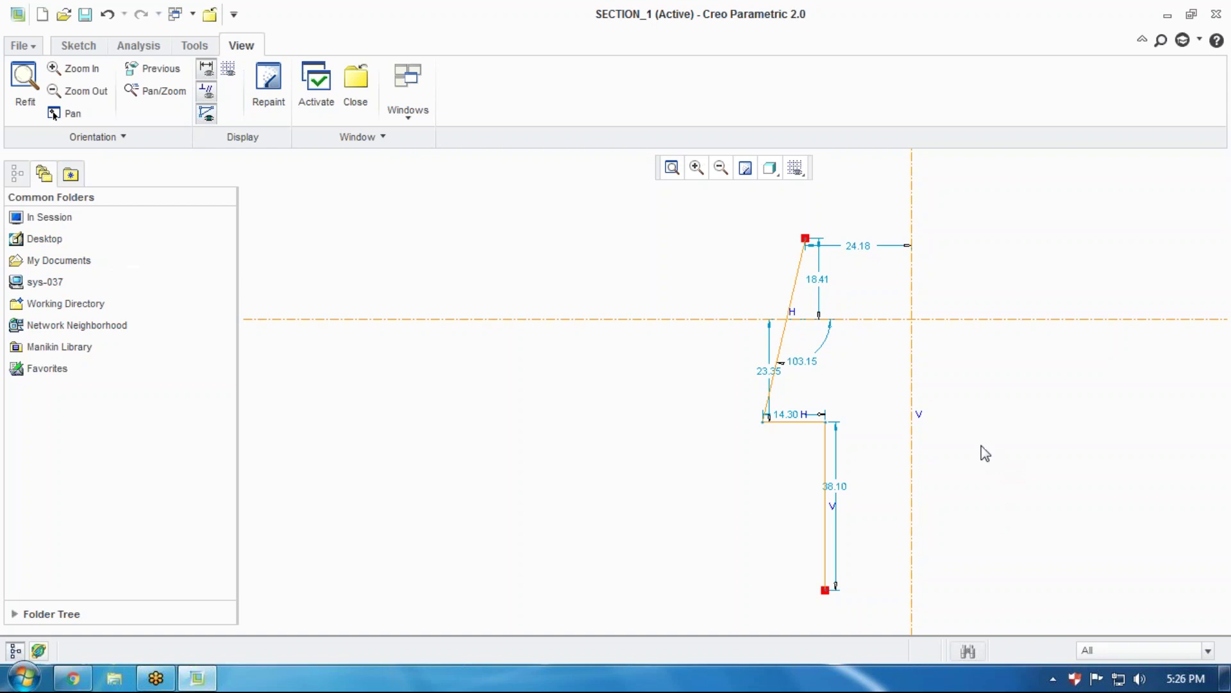
# Adjust the view with Pan/Zoom to horizontal pan -4.000 and vertical pan -0.800, then refit the sketch and accept
pyautogui.click(154, 91)
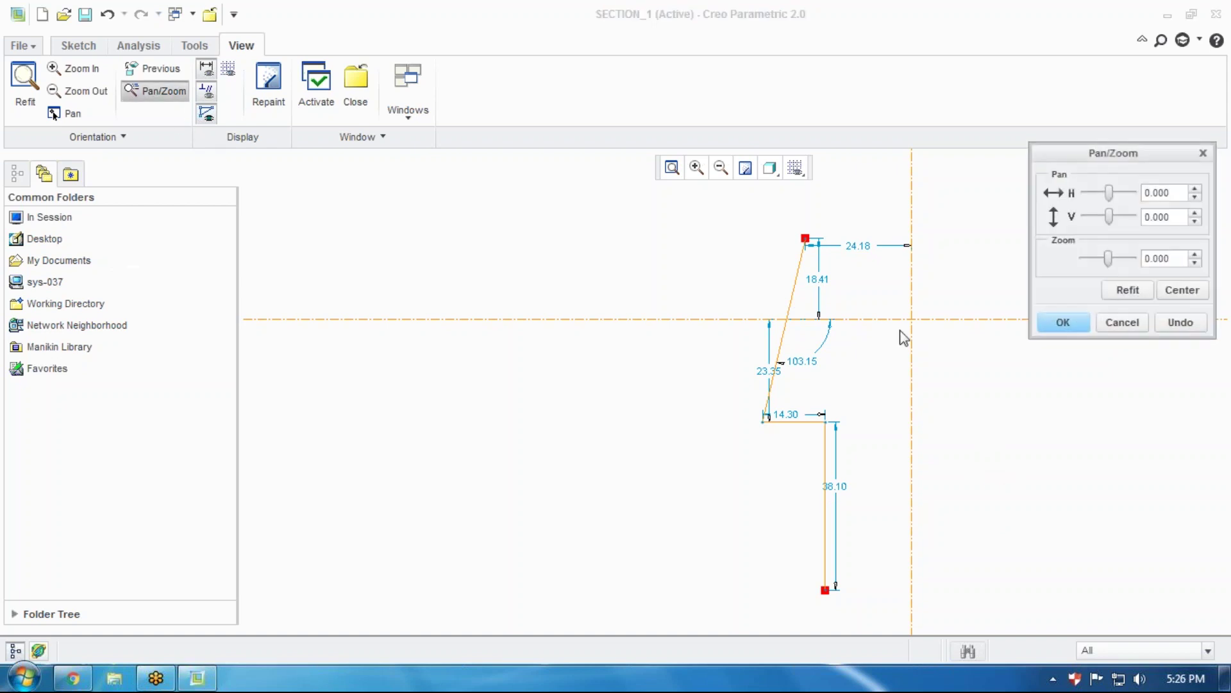
pyautogui.moveTo(1109, 218)
pyautogui.mouseDown()
pyautogui.moveTo(1118, 198)
pyautogui.moveTo(1103, 204)
pyautogui.mouseUp()
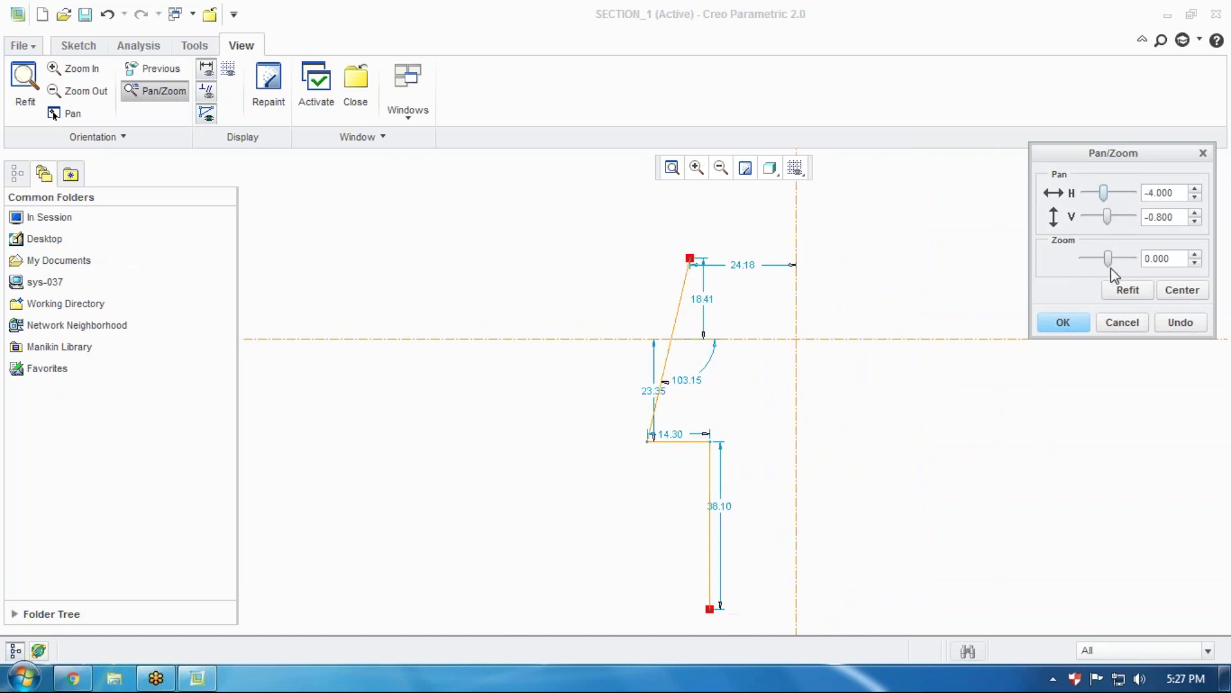
pyautogui.moveTo(1111, 268)
pyautogui.mouseDown()
pyautogui.moveTo(1121, 267)
pyautogui.moveTo(1111, 258)
pyautogui.mouseUp()
pyautogui.click(1104, 289)
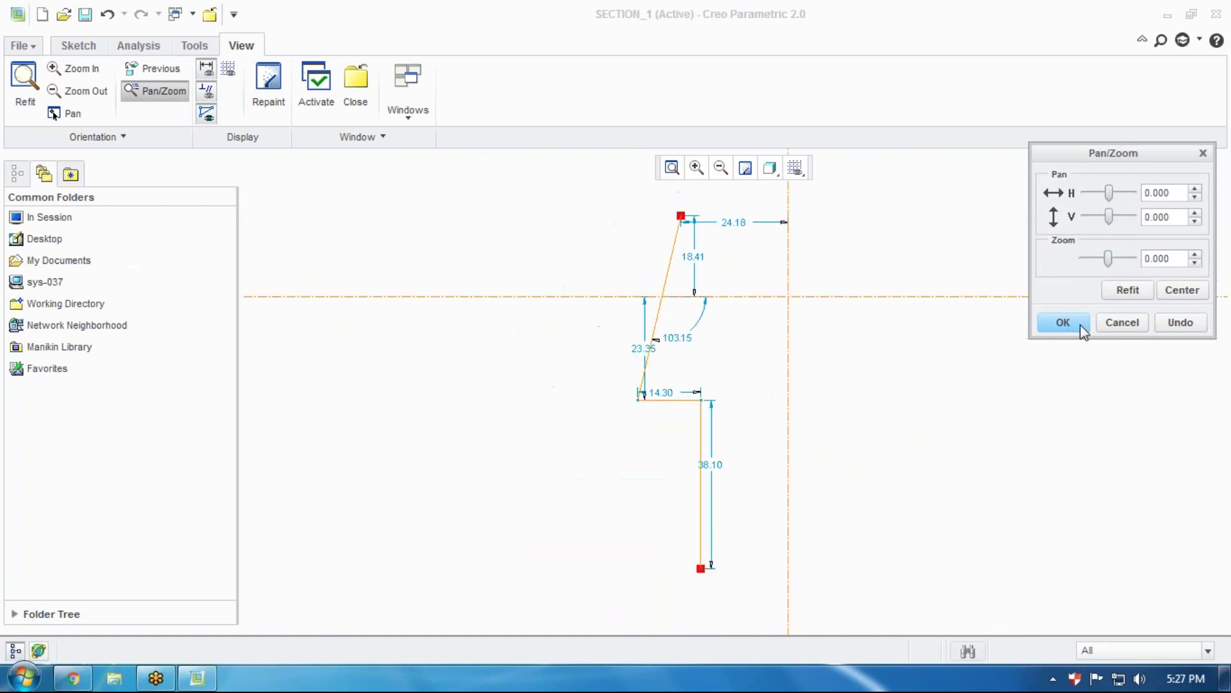
pyautogui.click(1062, 323)
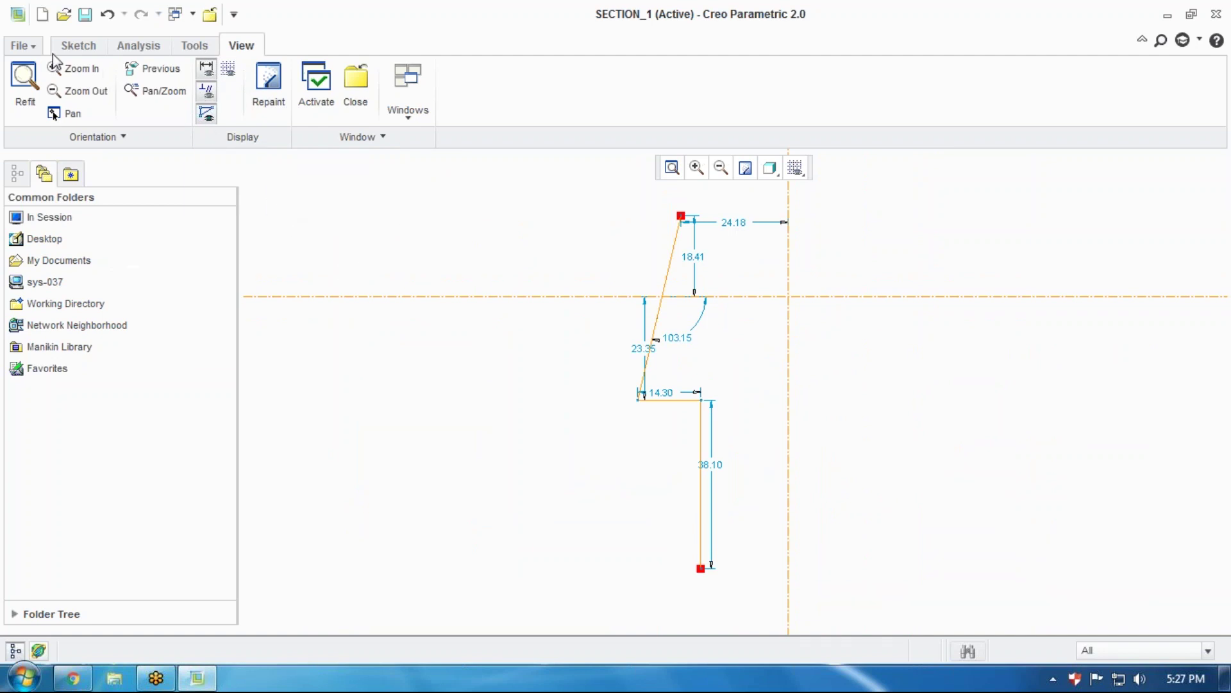
# Select all sketch entities, including the line chain and both centerlines, and delete them
pyautogui.click(78, 47)
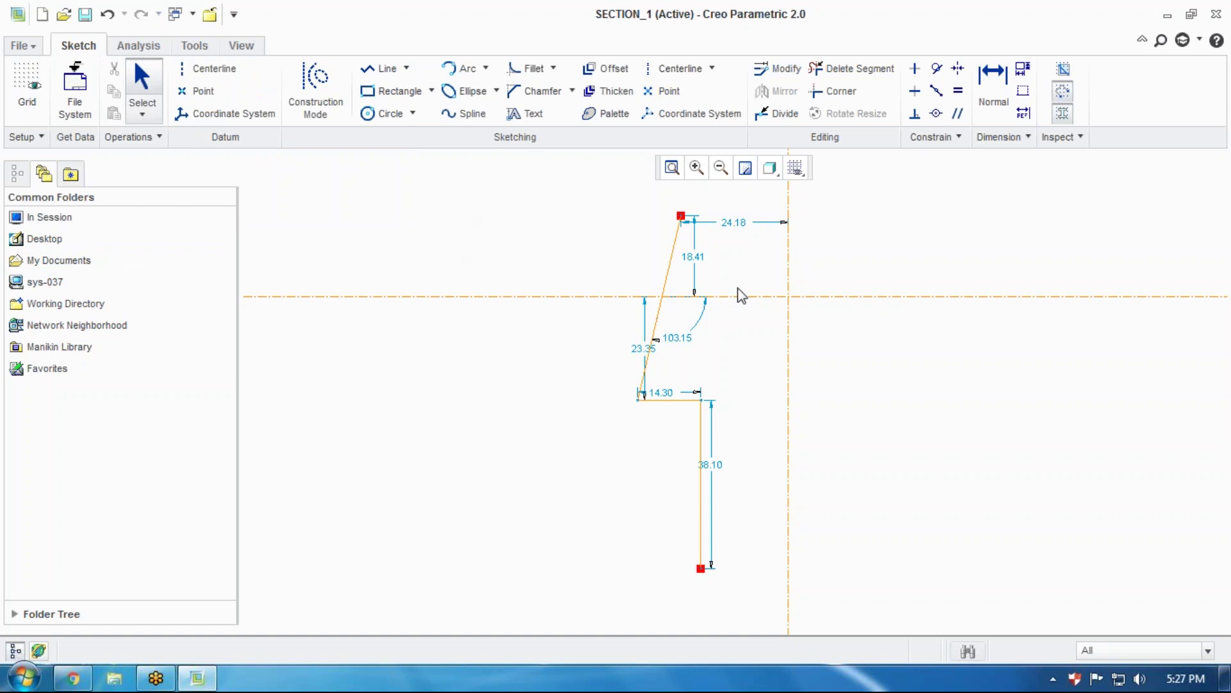
pyautogui.scroll(2, 641, 237)
pyautogui.scroll(-1, 635, 231)
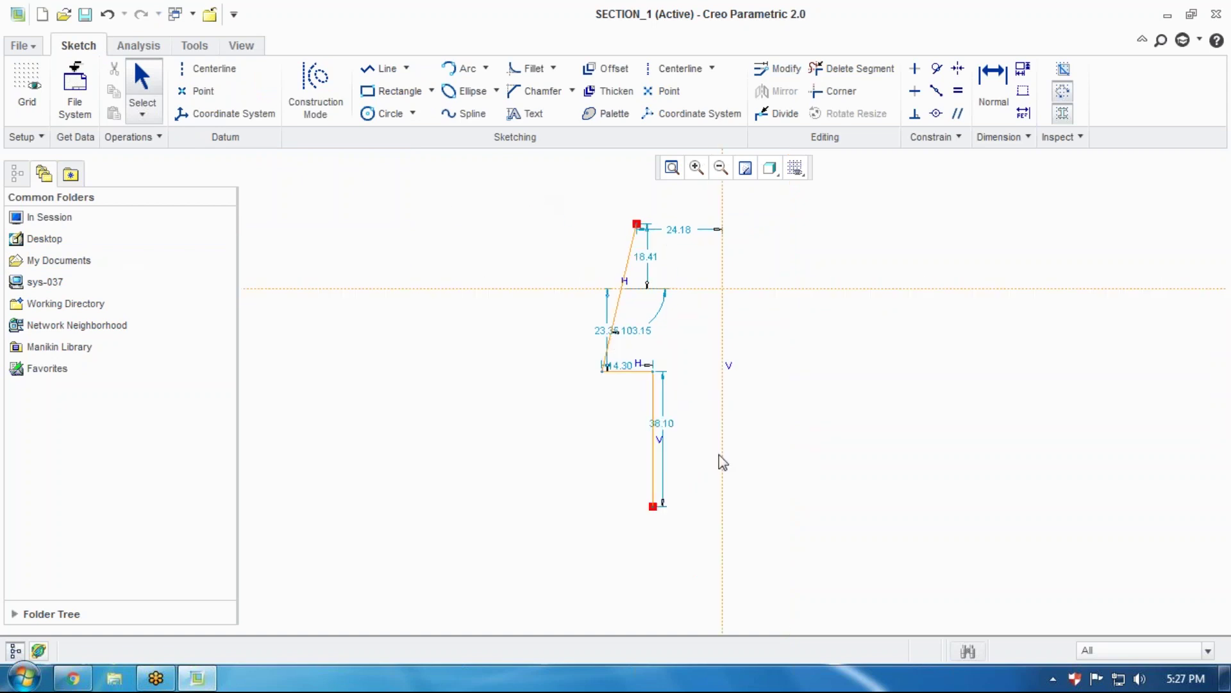
pyautogui.hotkey('ctrl', 'alt', 'a')
pyautogui.scroll(2, 789, 501)
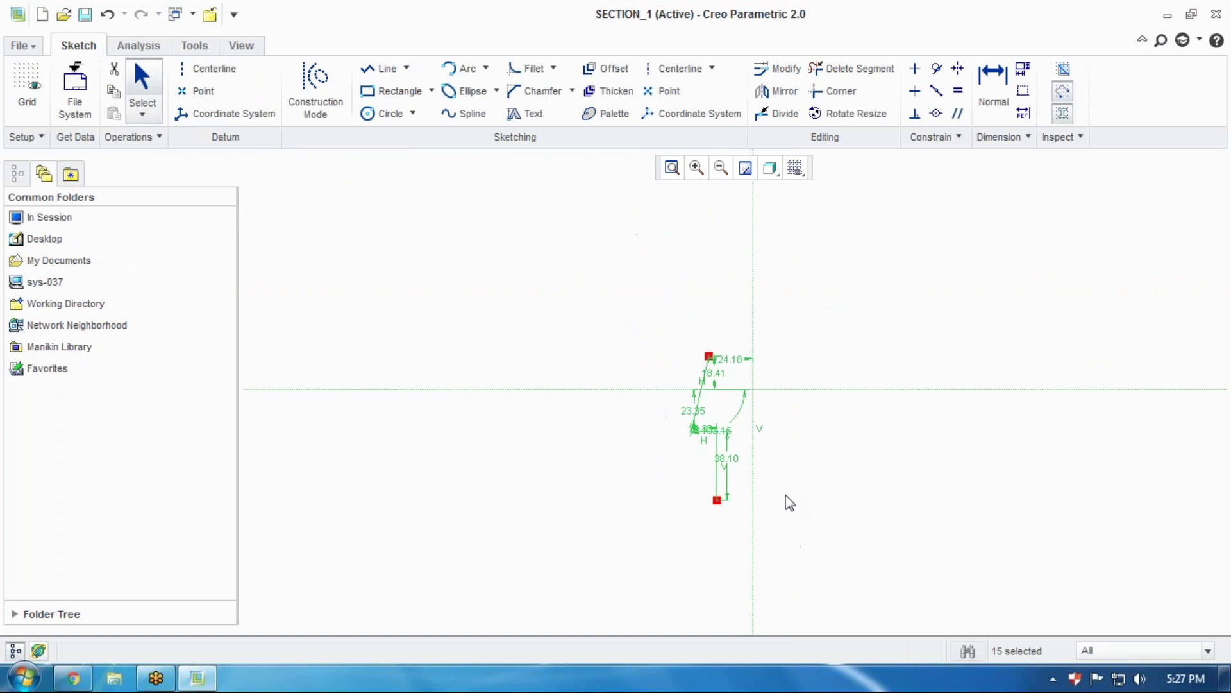
pyautogui.scroll(-1, 789, 502)
pyautogui.scroll(-1, 789, 501)
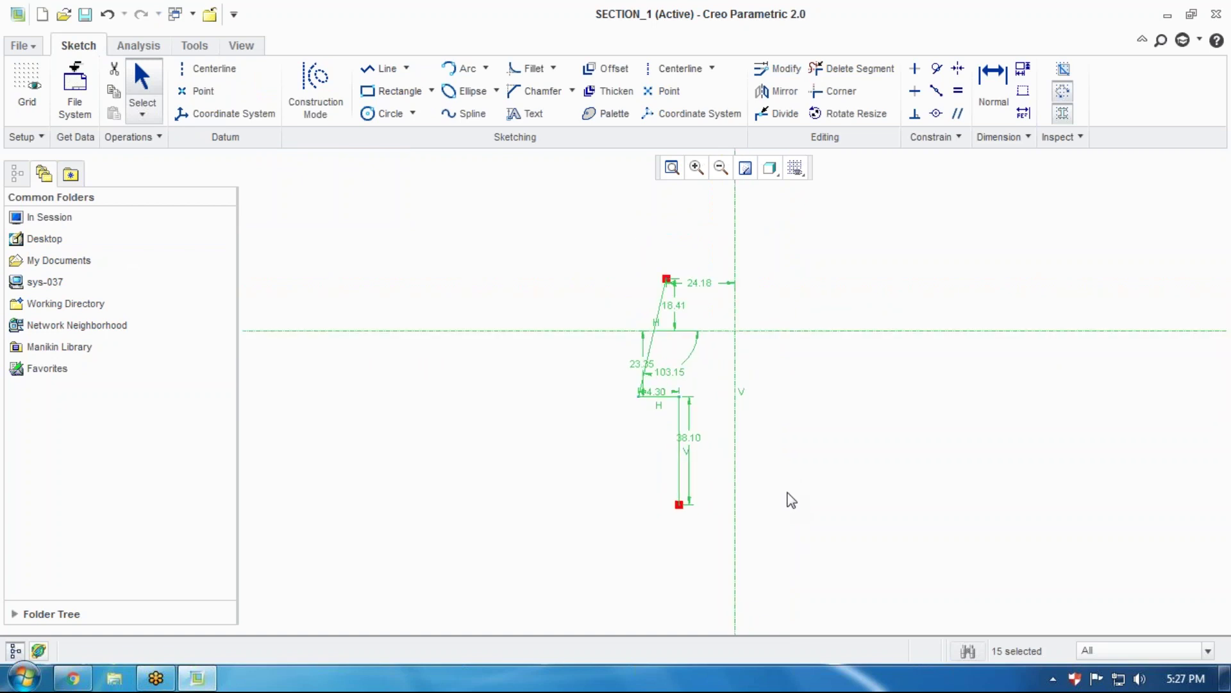
pyautogui.click(783, 424)
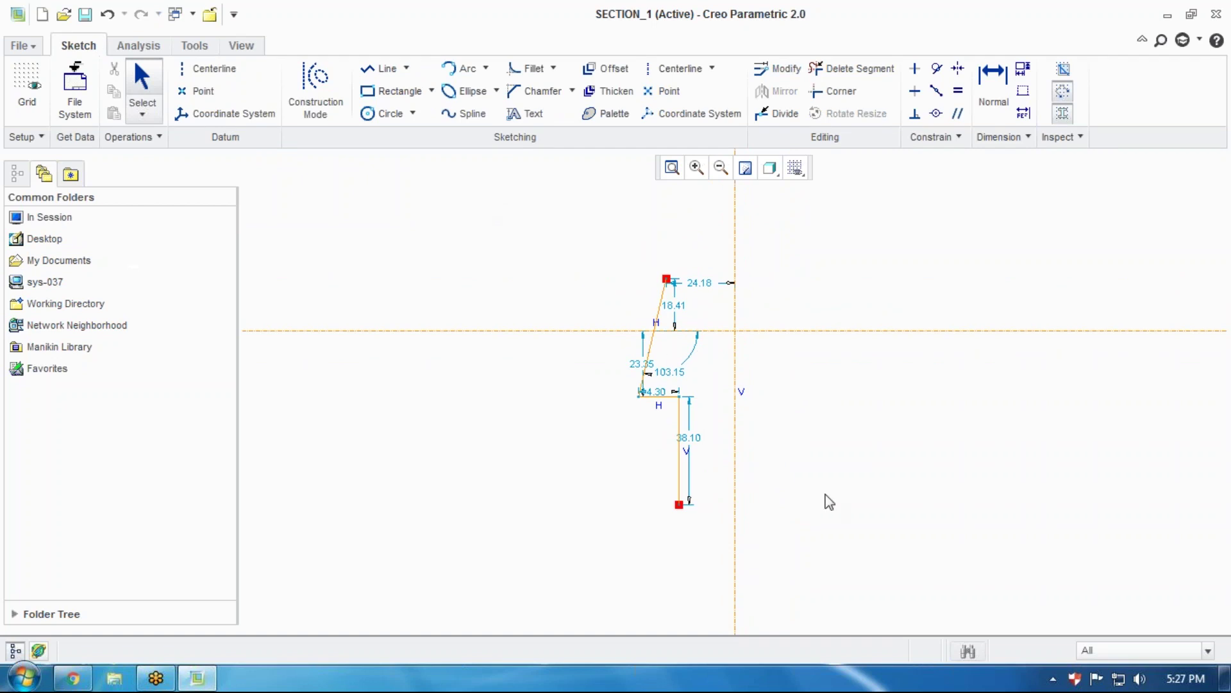
pyautogui.hotkey('ctrl', 'a')
pyautogui.scroll(-1, 892, 507)
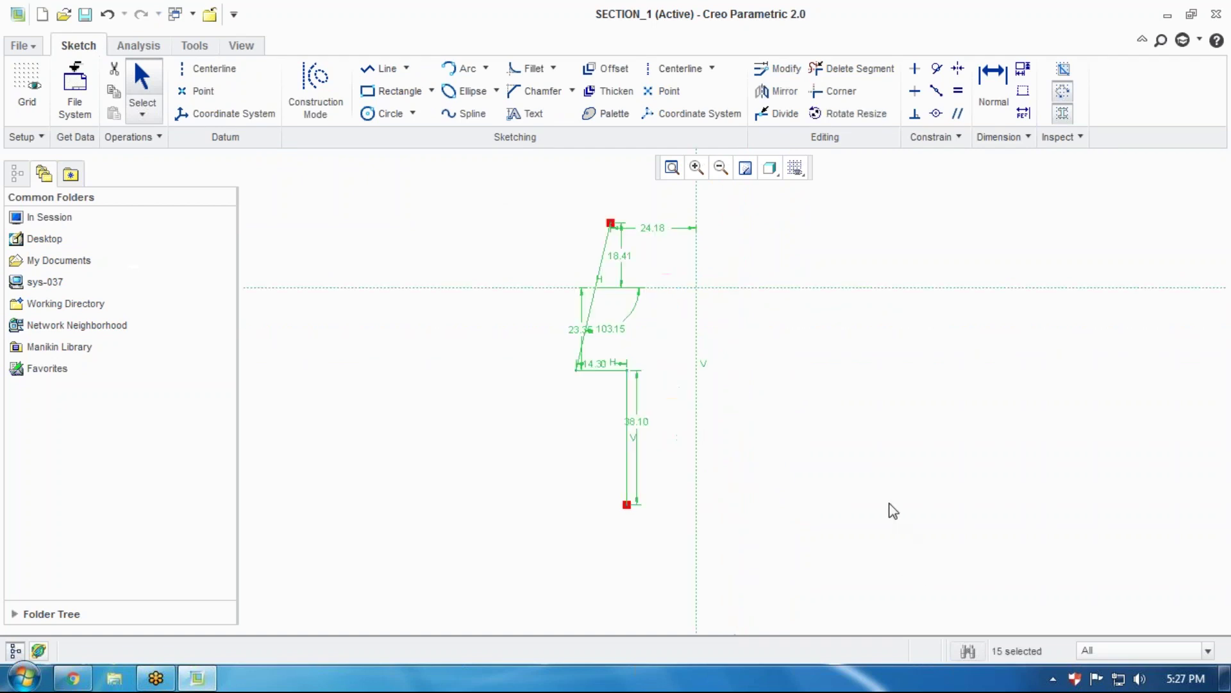
pyautogui.scroll(1, 892, 511)
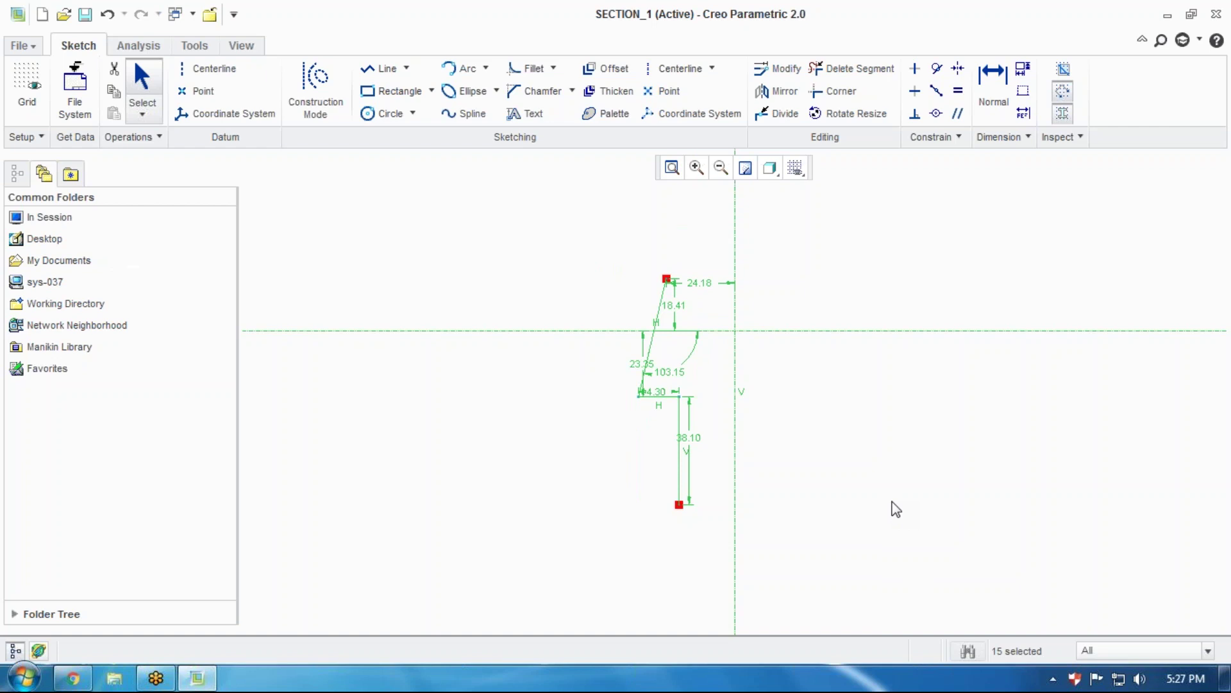
pyautogui.press('Delete')
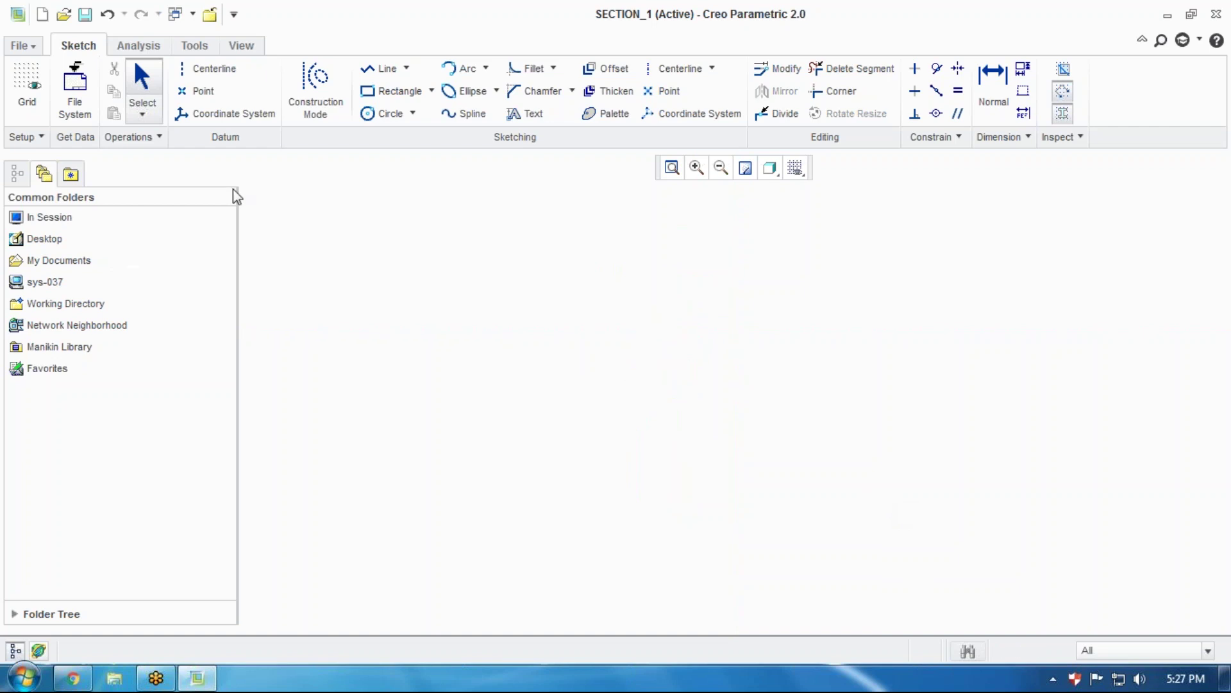
# Draw a vertical and a horizontal datum centerline crossing near the middle of the empty sketch
pyautogui.click(209, 71)
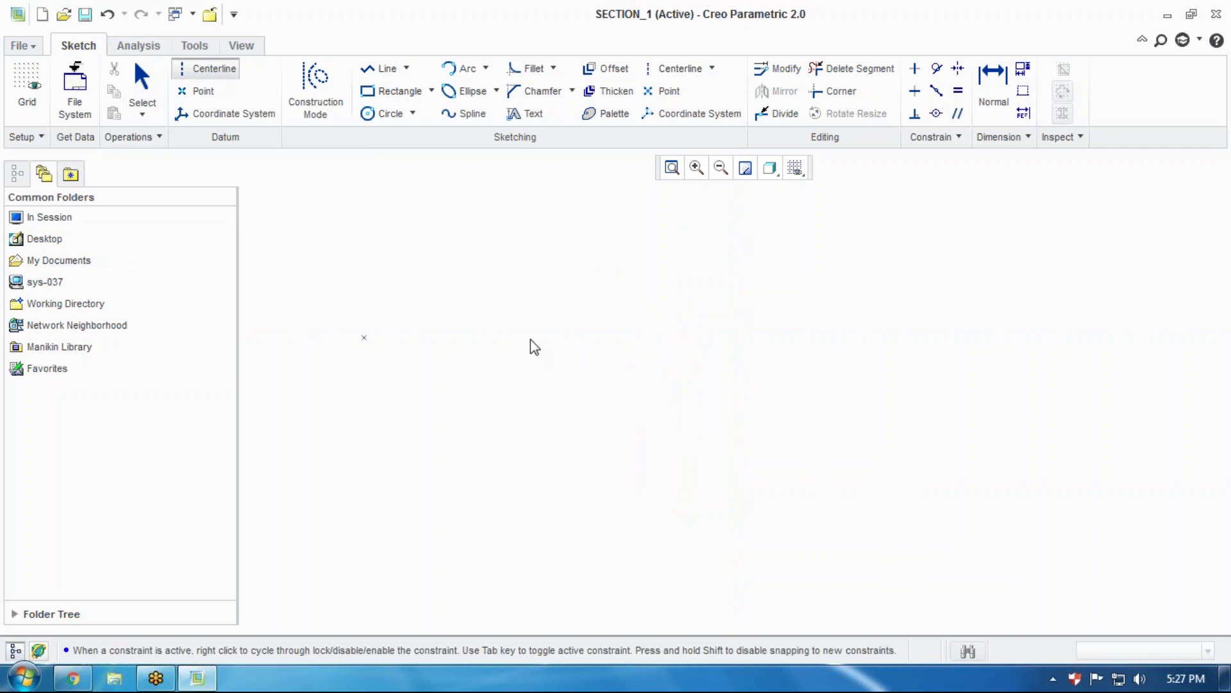
pyautogui.click(676, 272)
pyautogui.click(679, 368)
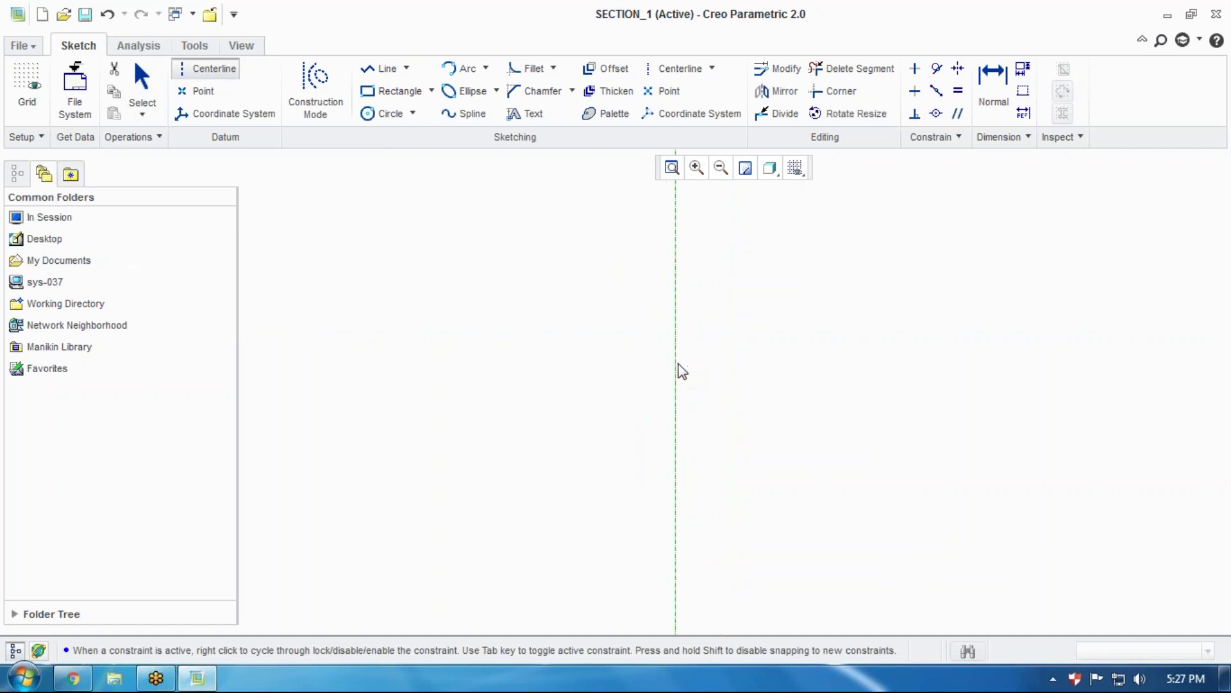
pyautogui.click(499, 380)
pyautogui.click(761, 385)
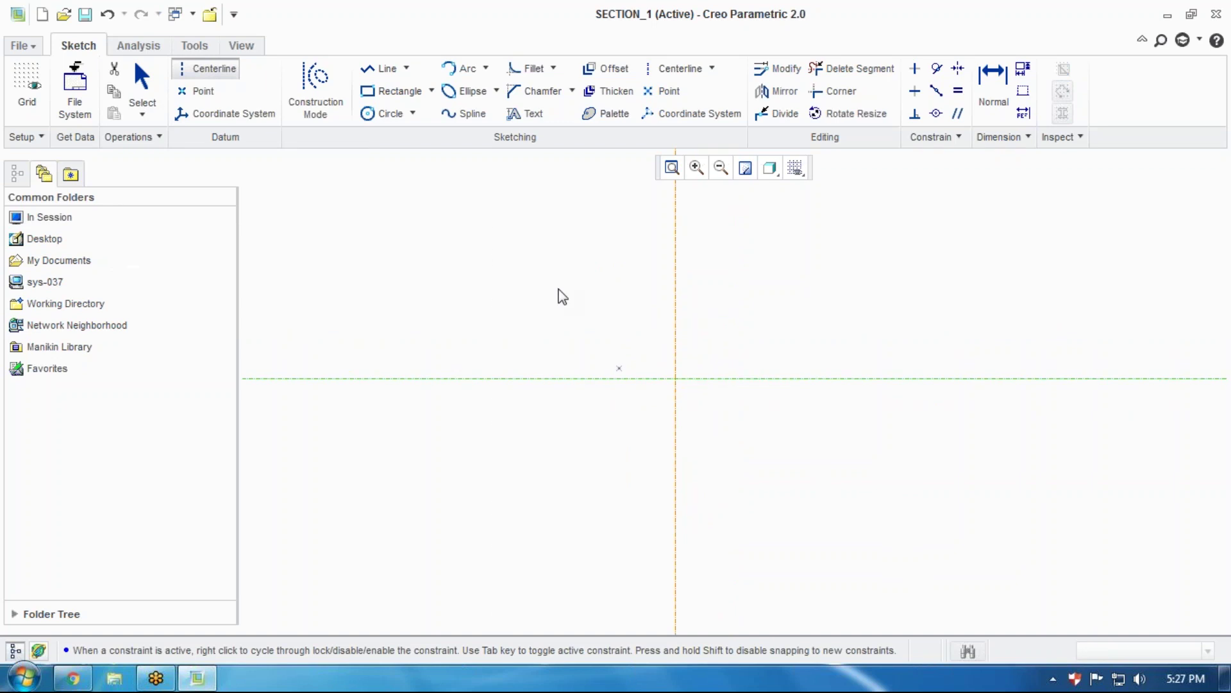
pyautogui.middleClick(548, 292)
pyautogui.scroll(1, 518, 421)
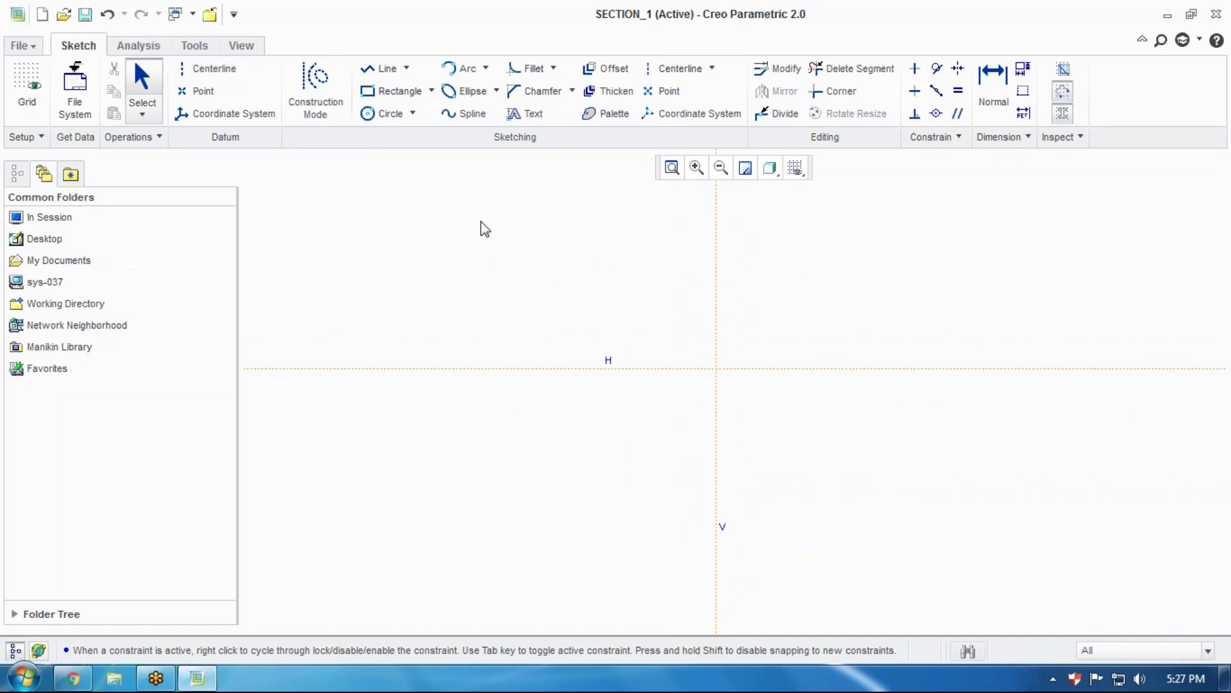
# Draw a circle about 16.8 in diameter, centered about 45 left of the vertical centerline and about 43 above the horizontal one
pyautogui.click(406, 68)
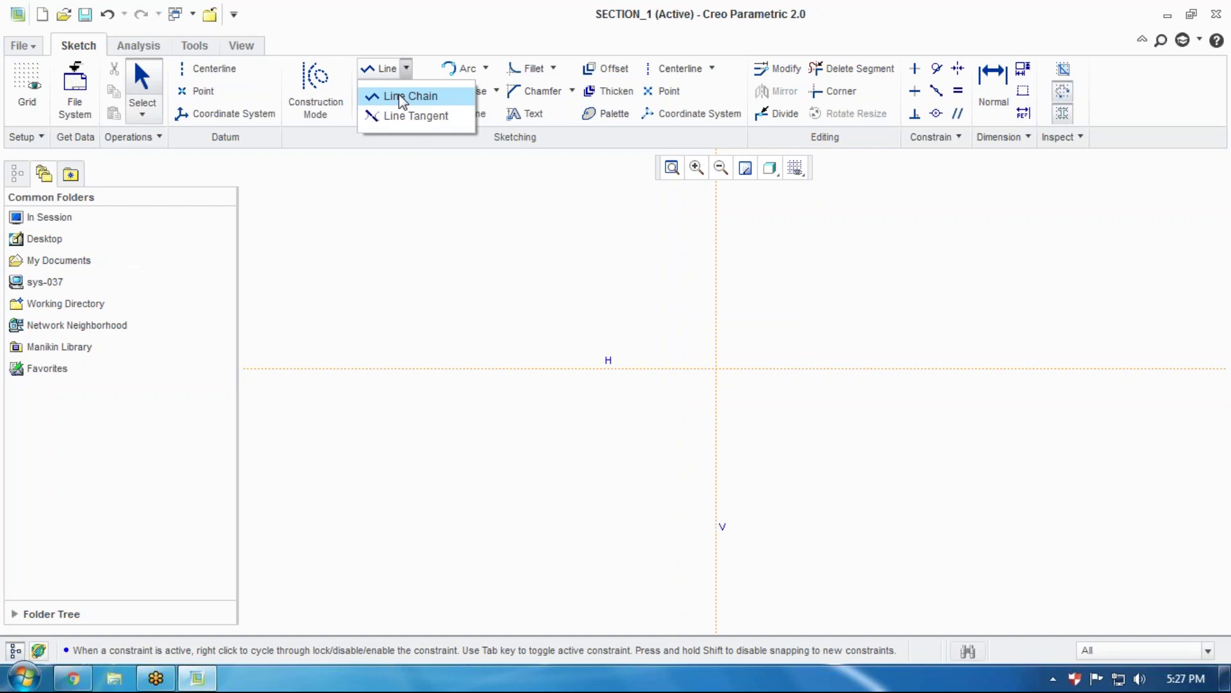
pyautogui.click(445, 223)
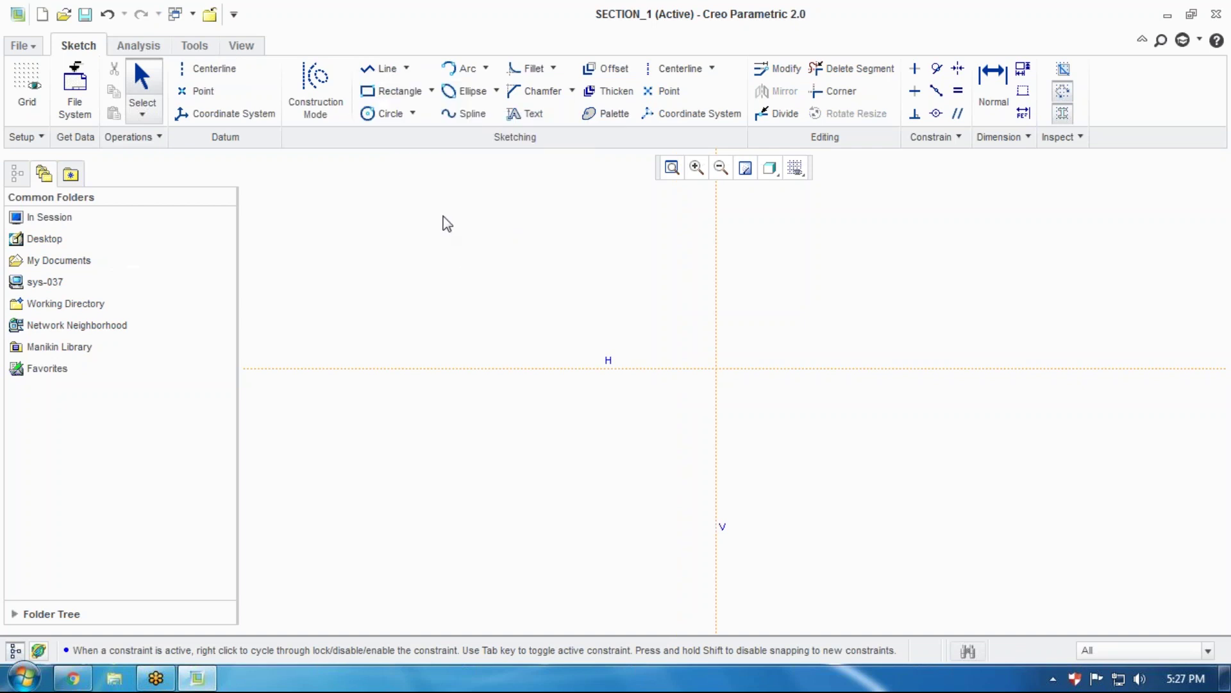
pyautogui.click(412, 114)
pyautogui.click(404, 144)
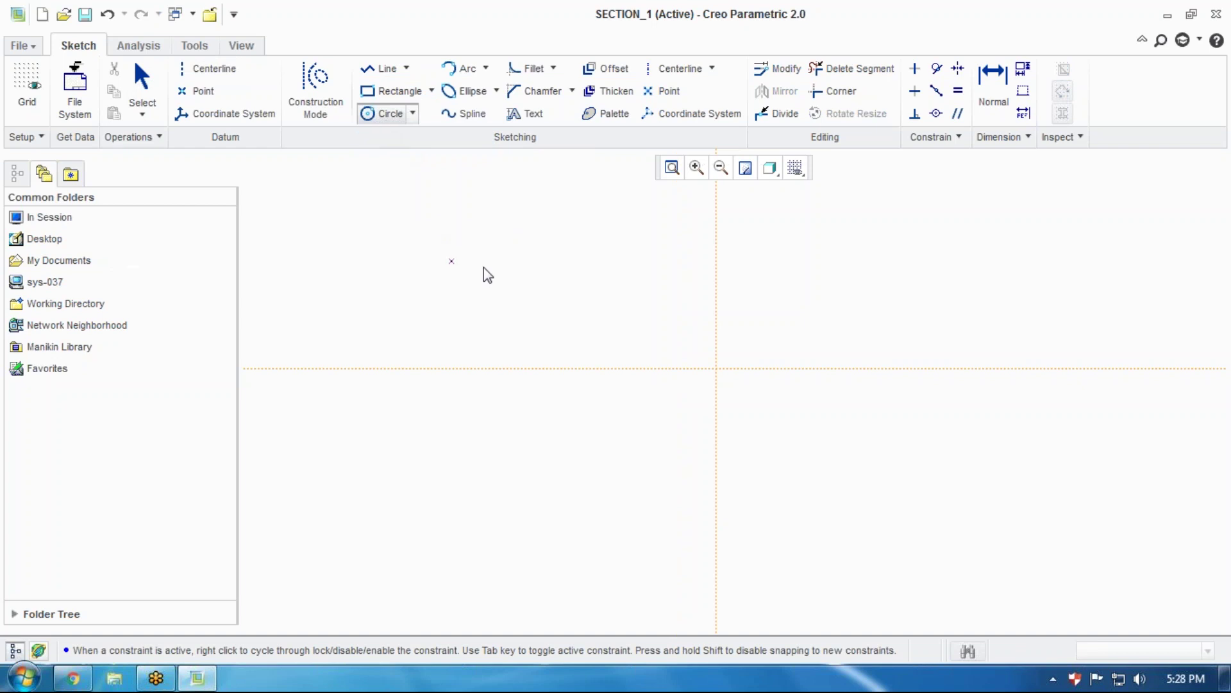
pyautogui.click(556, 218)
pyautogui.click(582, 229)
pyautogui.middleClick(621, 253)
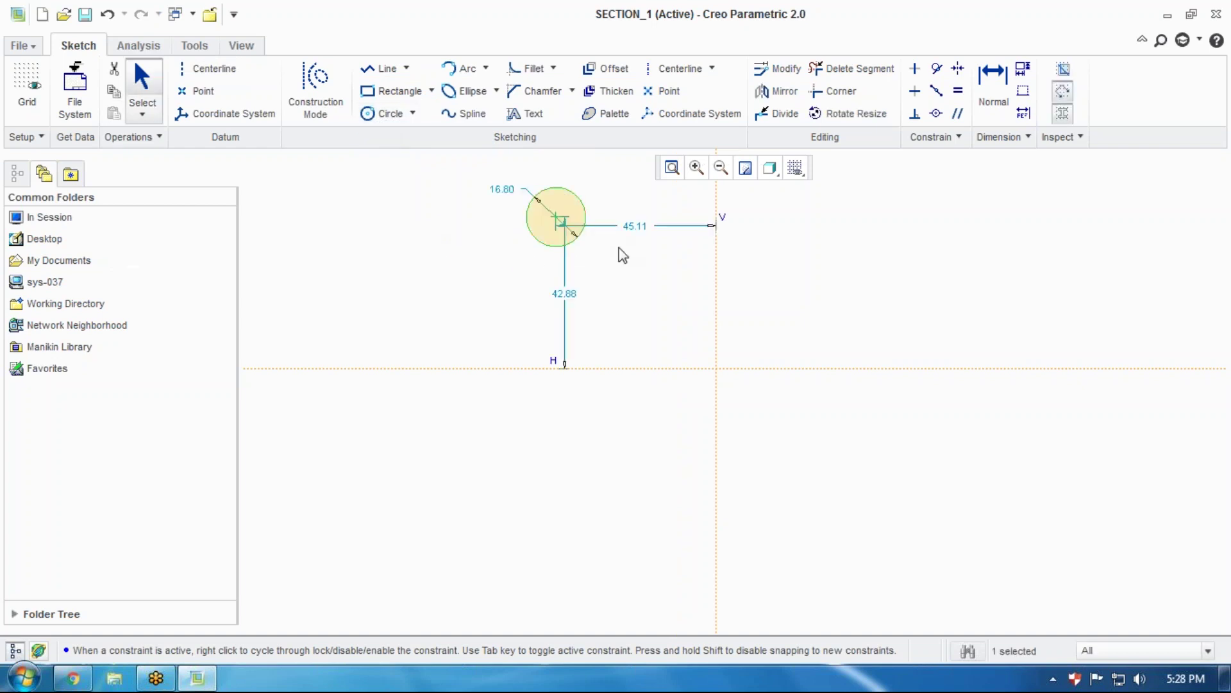
# Set the vertical distance from the circle's center to the horizontal centerline to 50
pyautogui.scroll(3, 622, 275)
pyautogui.scroll(-4, 628, 260)
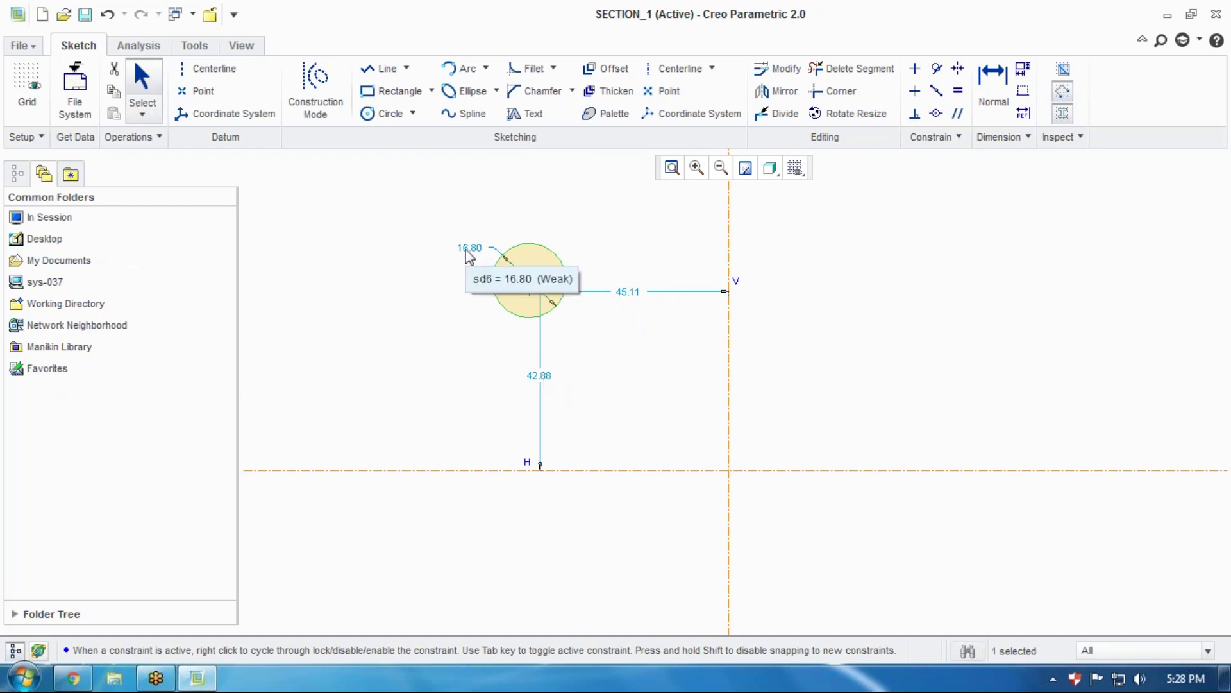
pyautogui.doubleClick(627, 292)
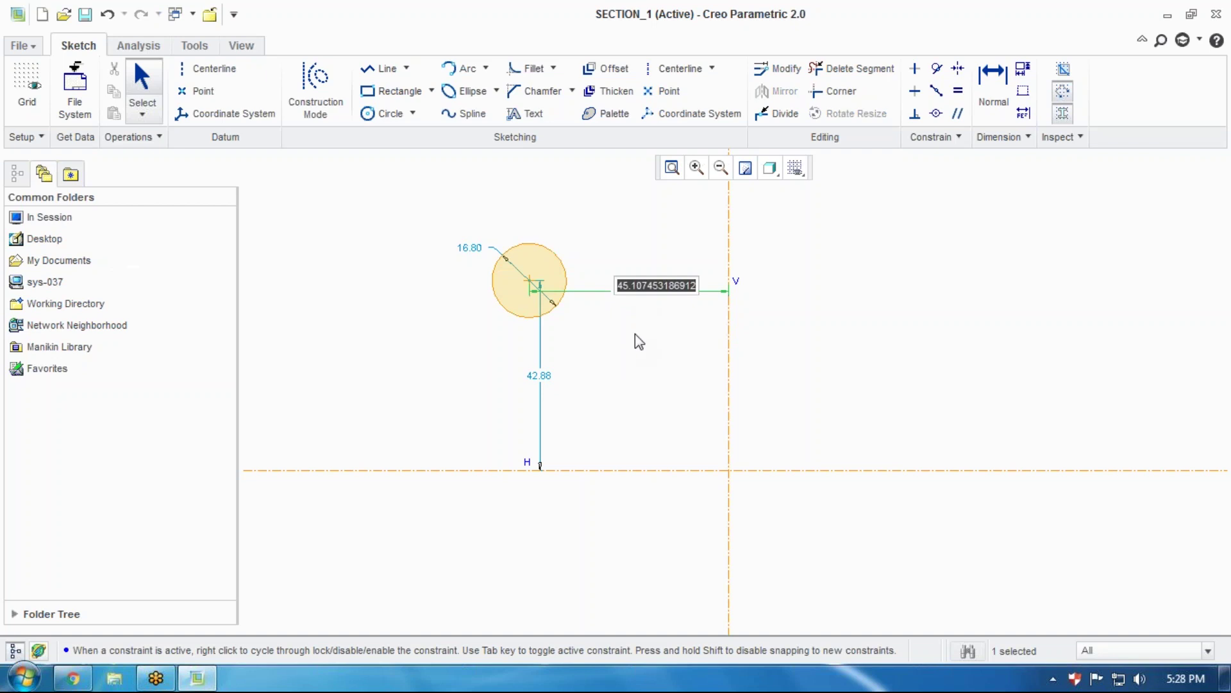
pyautogui.press('Return')
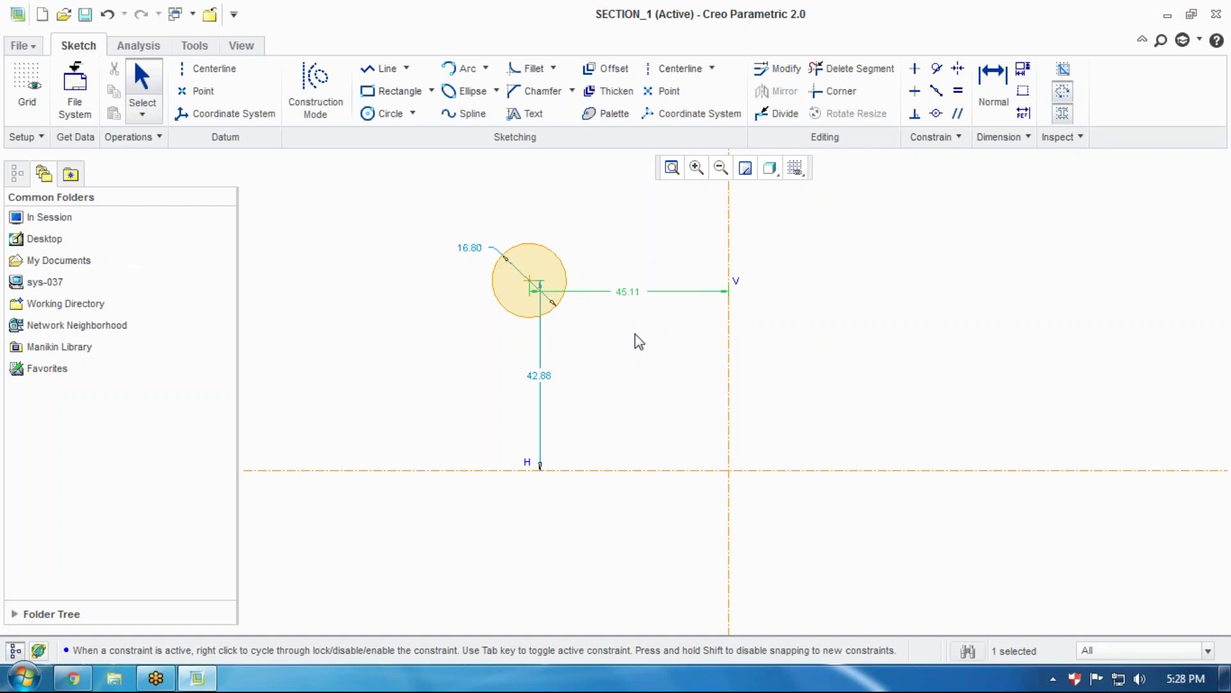
pyautogui.doubleClick(538, 376)
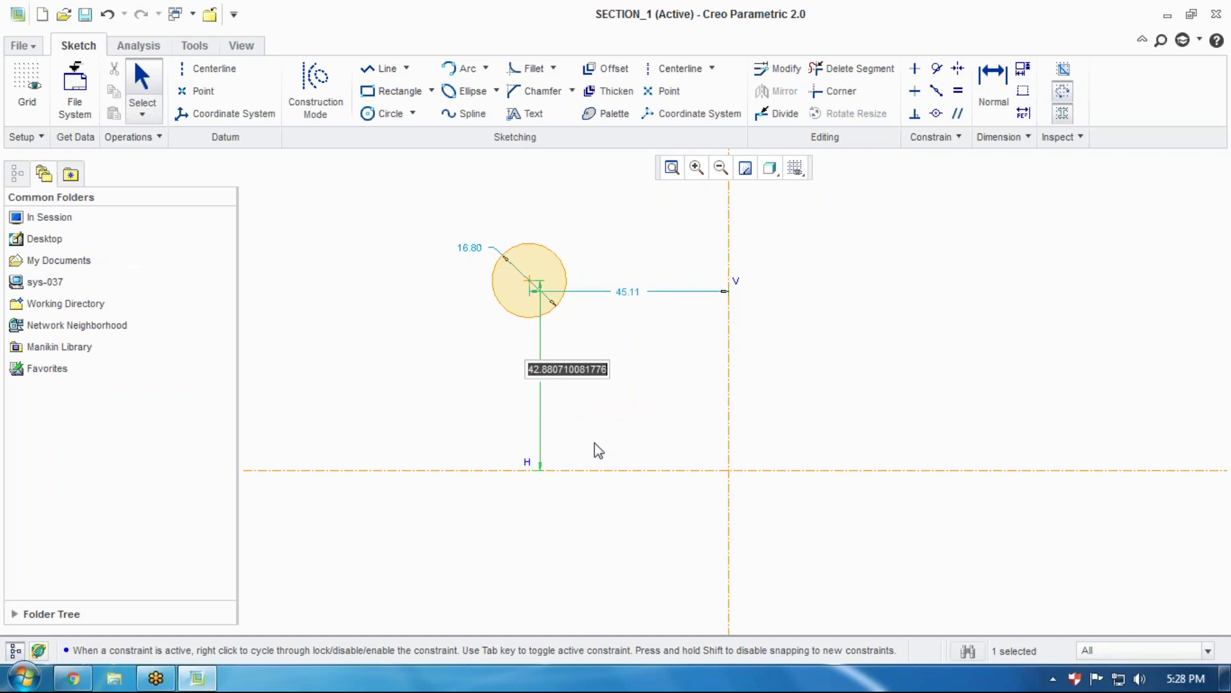
pyautogui.write('50')
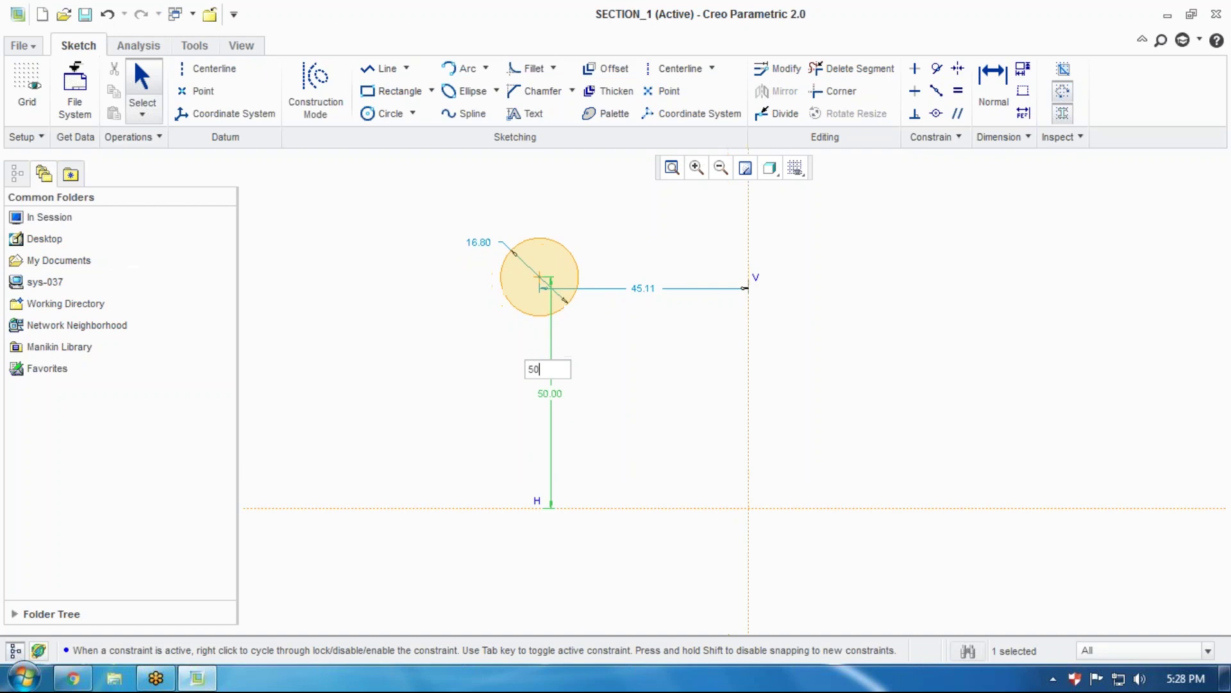
pyautogui.press('Return')
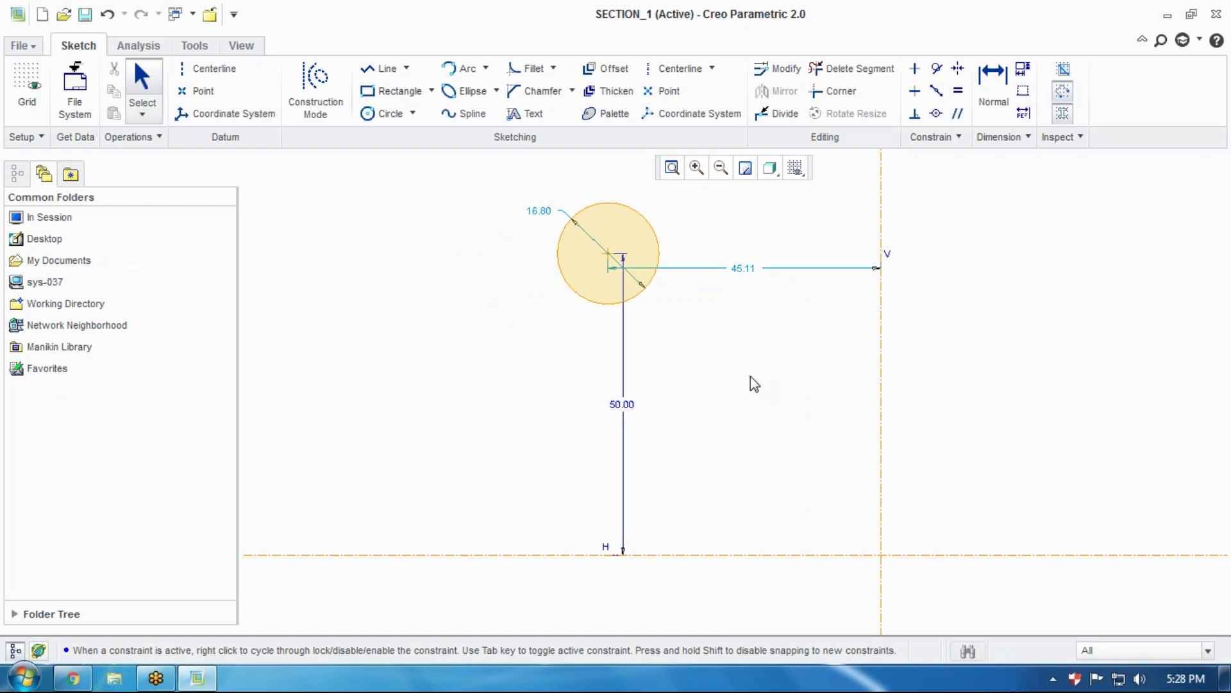
# Set the circle's diameter to 20 and its center's distance from the vertical centerline to 50
pyautogui.doubleClick(538, 213)
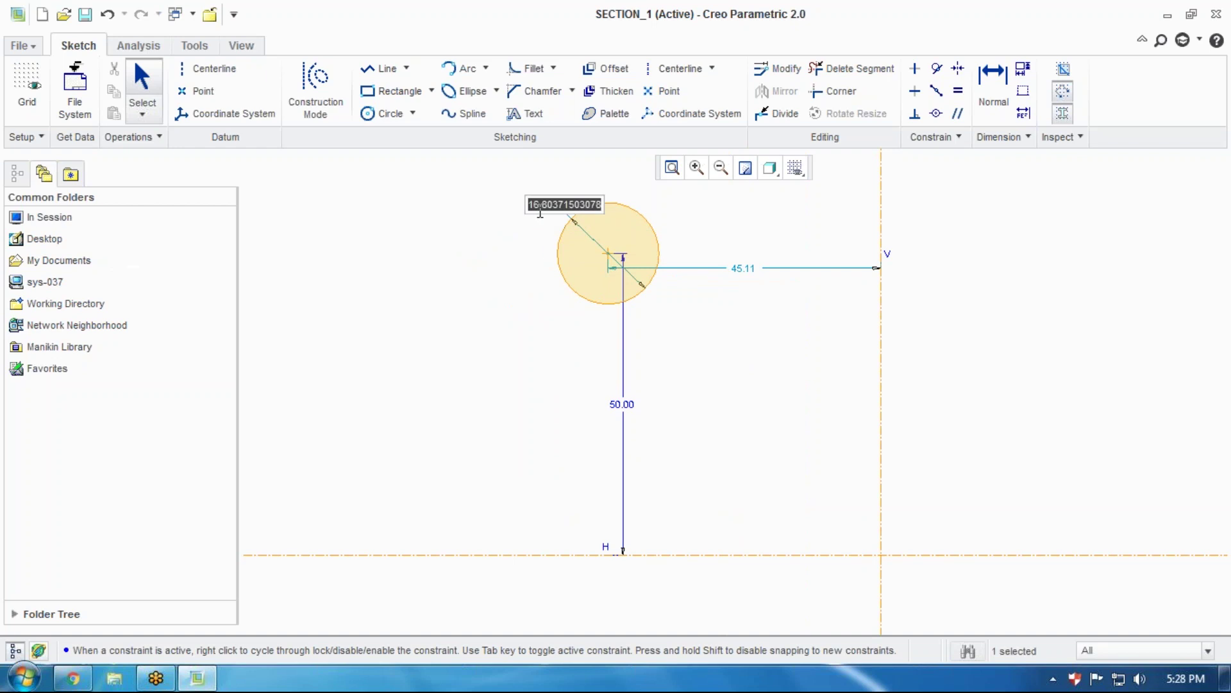
pyautogui.write('20')
pyautogui.press('Return')
pyautogui.doubleClick(754, 281)
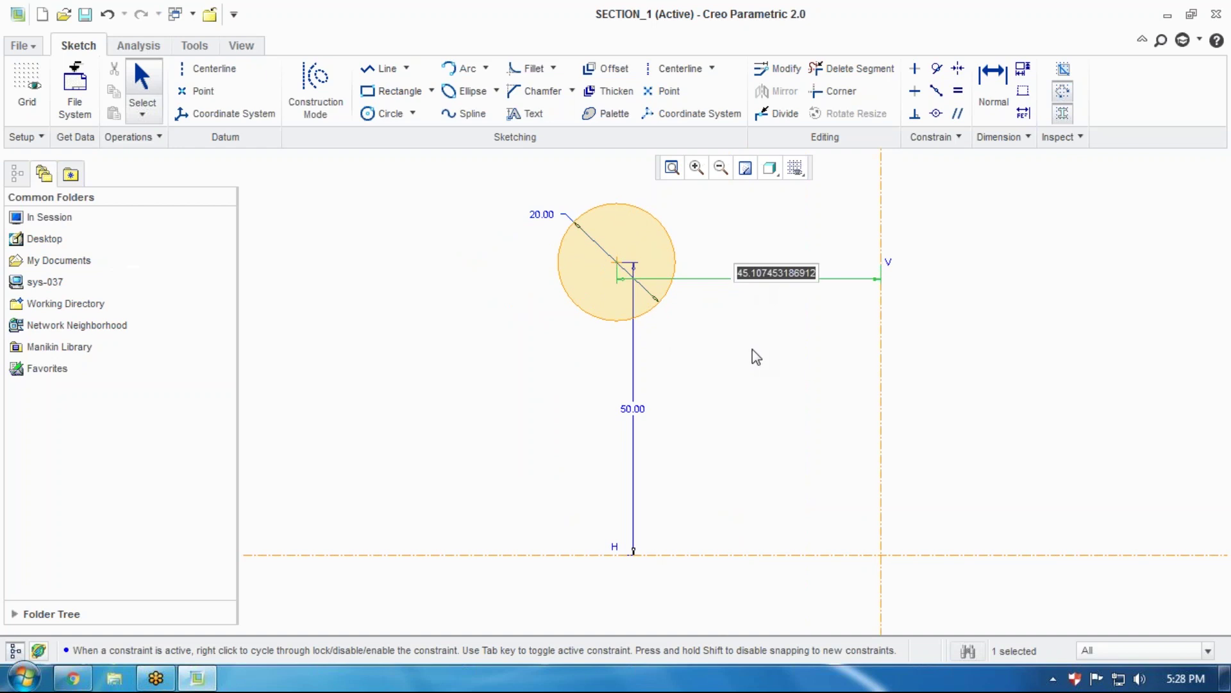
pyautogui.write('50')
pyautogui.press('Return')
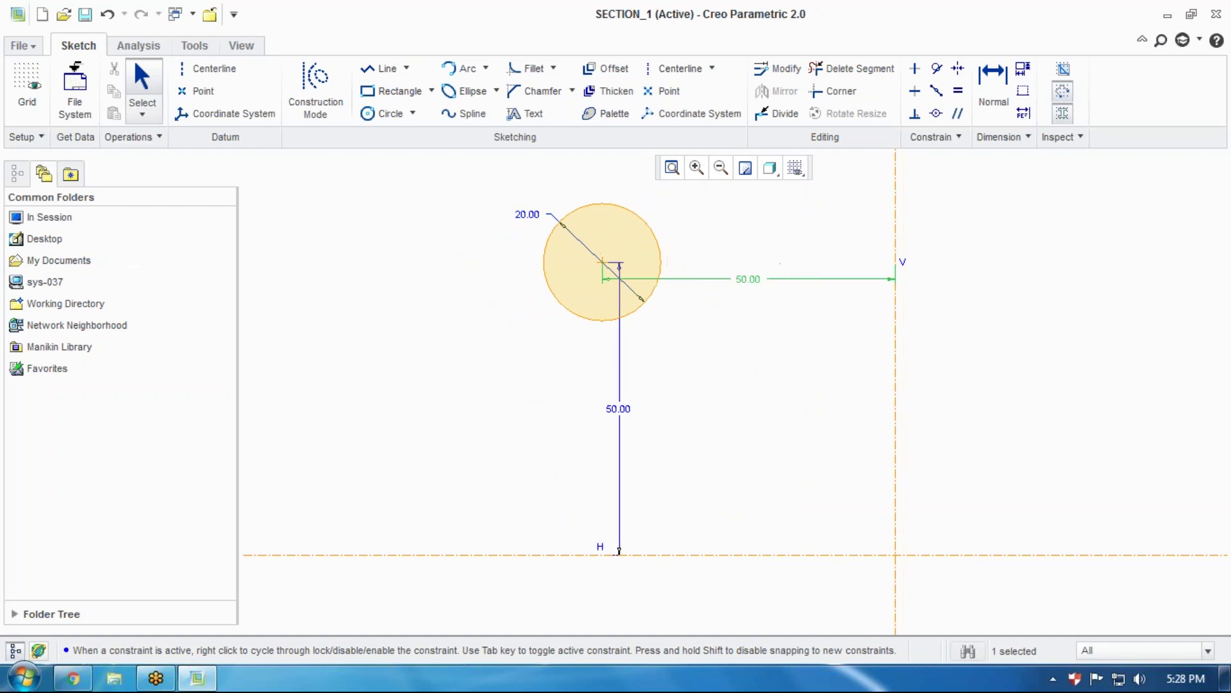
pyautogui.press('Escape')
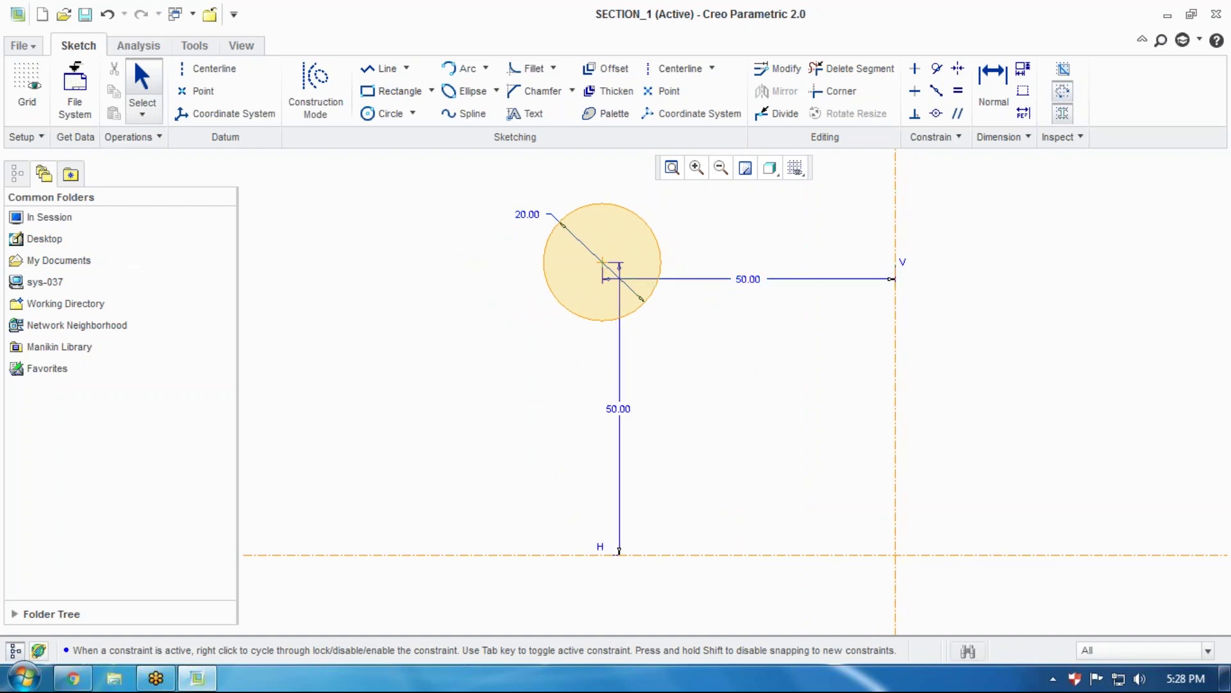
# Draw a second circle centered on the intersection of the centerlines and set its diameter to 50
pyautogui.scroll(2, 745, 329)
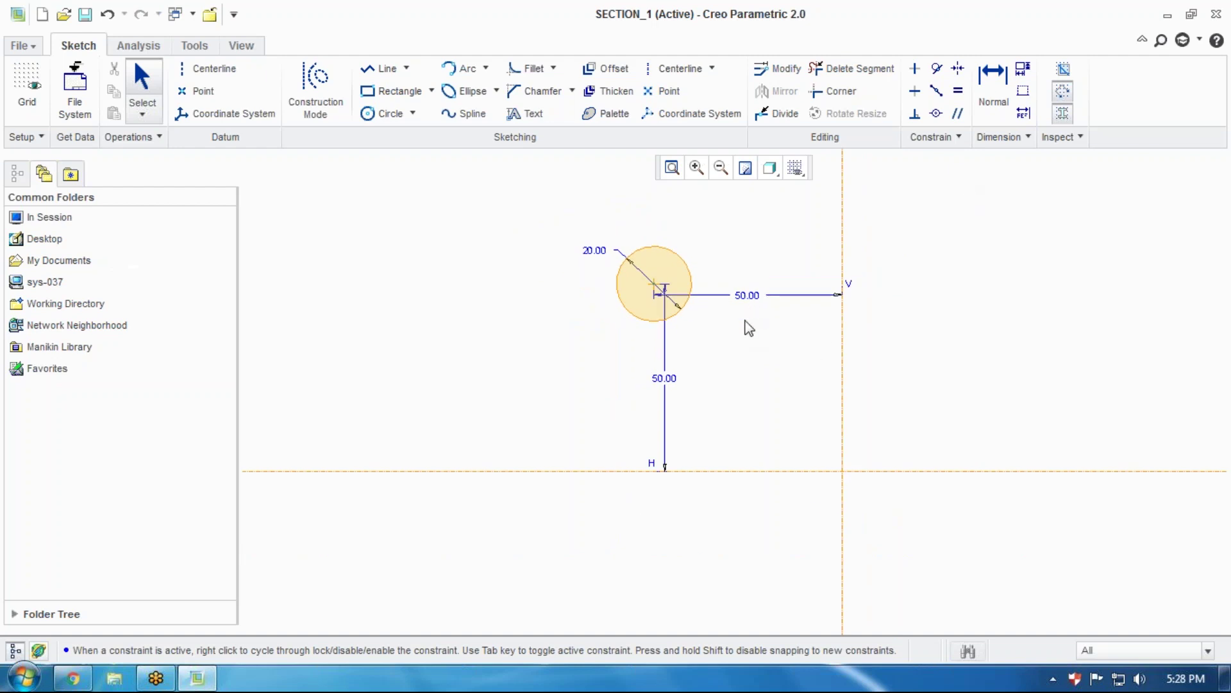
pyautogui.click(379, 115)
pyautogui.click(842, 471)
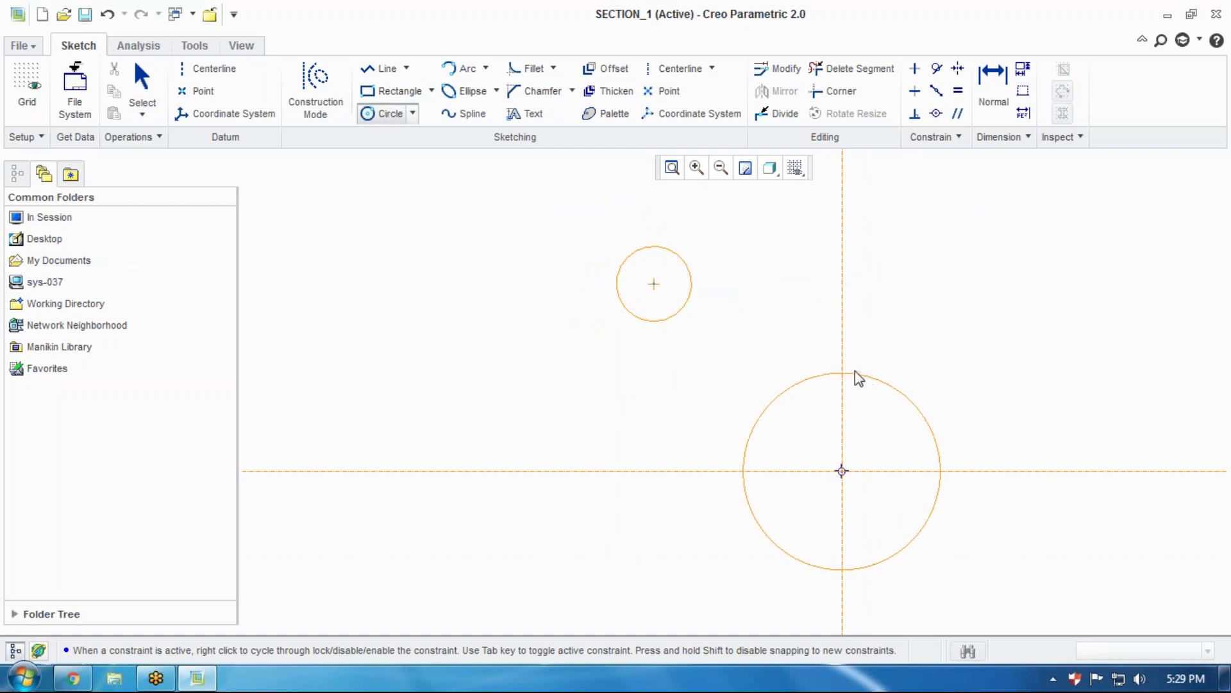
pyautogui.click(857, 379)
pyautogui.middleClick(949, 383)
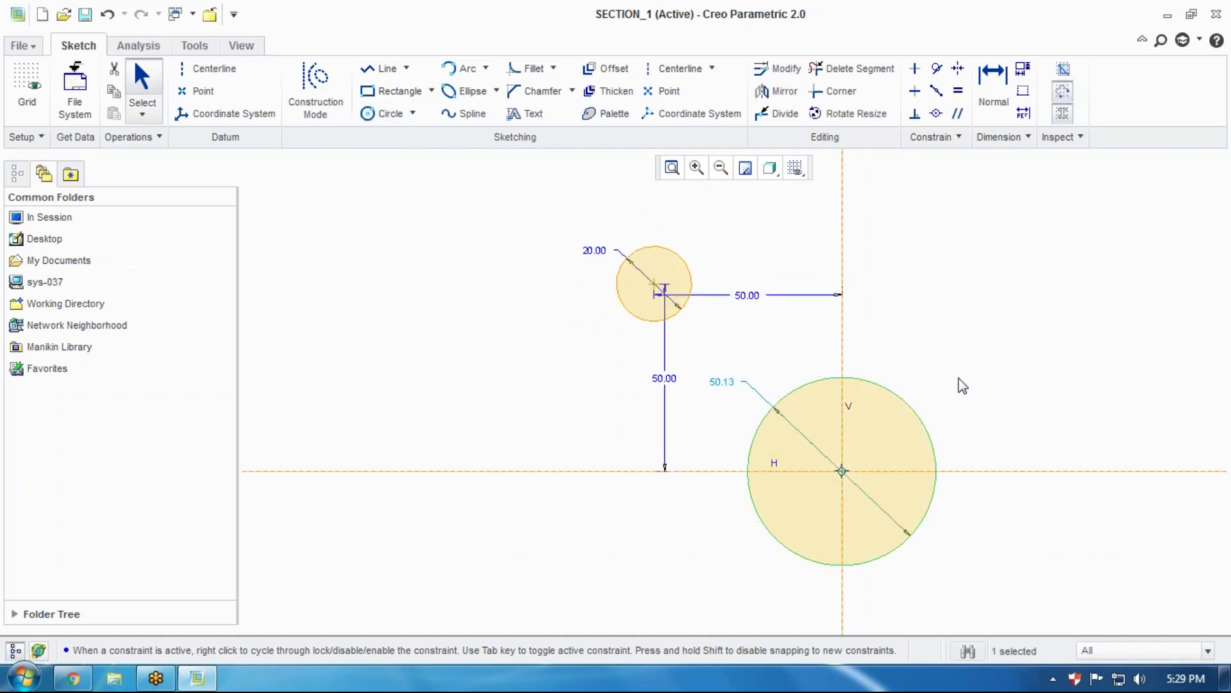
pyautogui.doubleClick(715, 387)
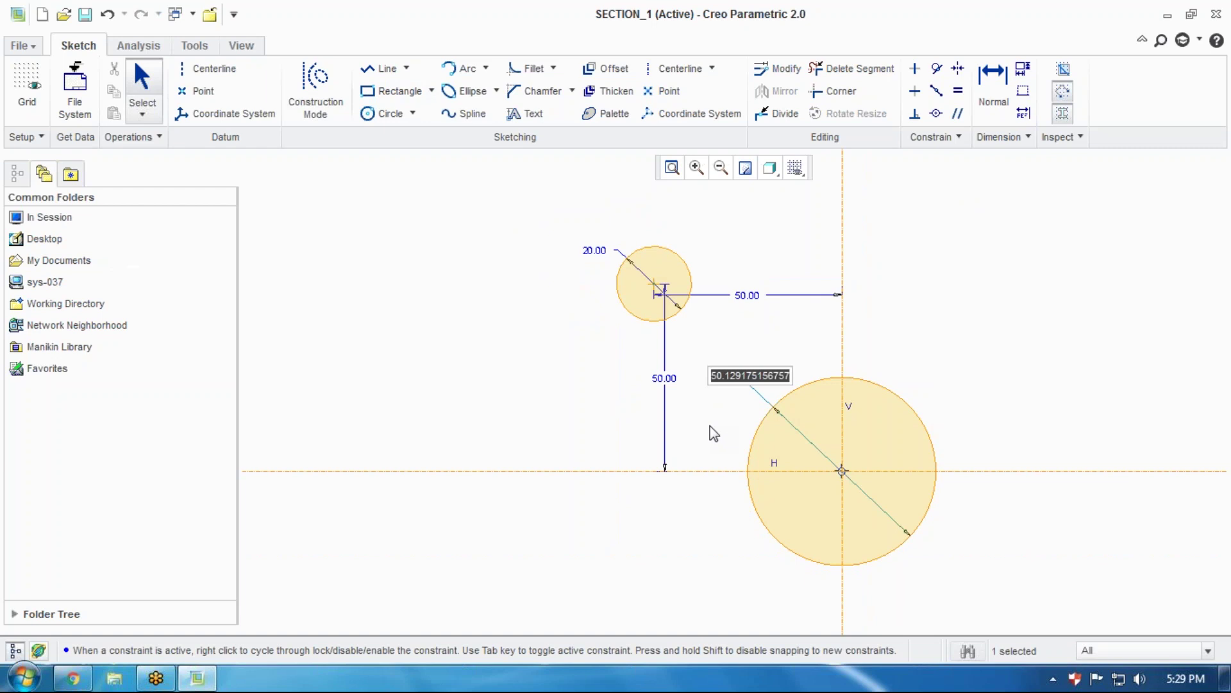
pyautogui.write('50')
pyautogui.press('Return')
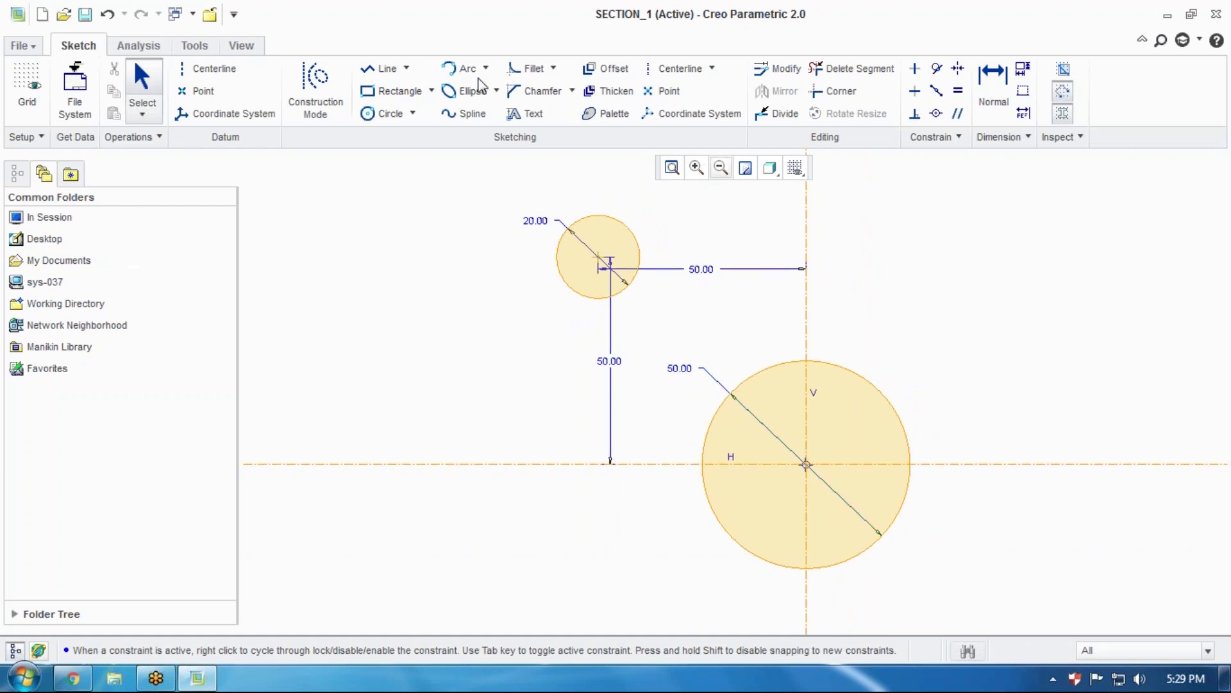
# Draw a third circle about 11.9 in diameter, level with the upper-left circle and about 46.7 right of the vertical centerline
pyautogui.click(385, 115)
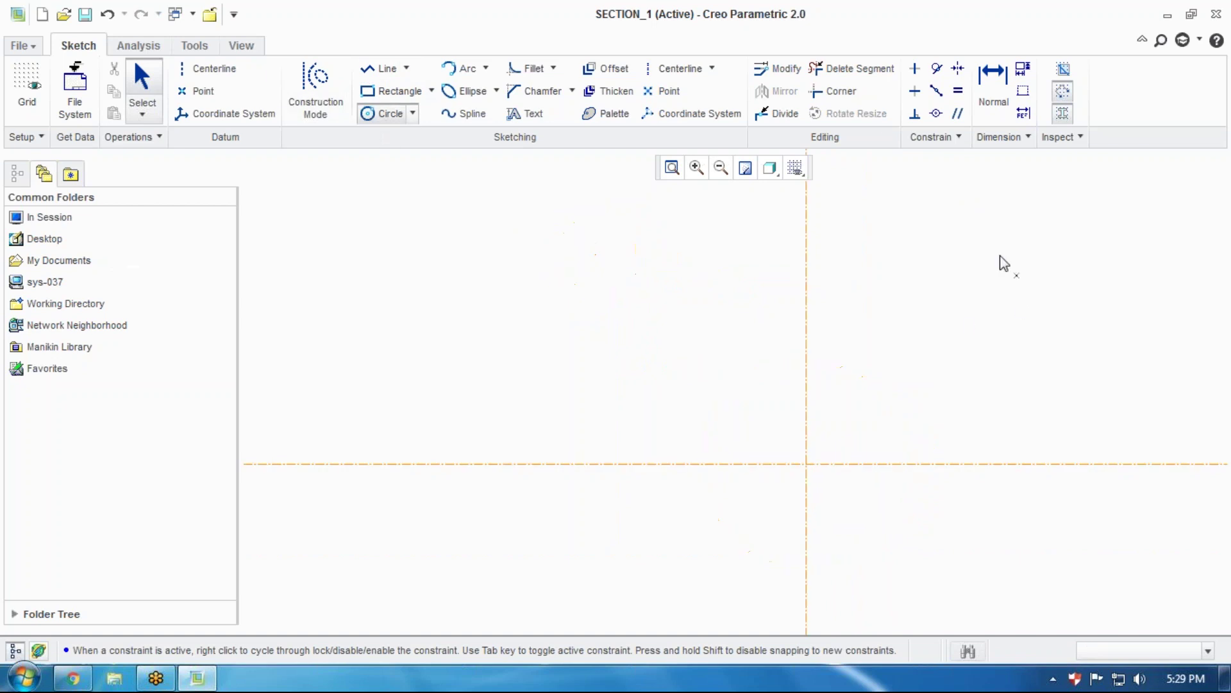
pyautogui.scroll(-1, 962, 269)
pyautogui.scroll(1, 972, 273)
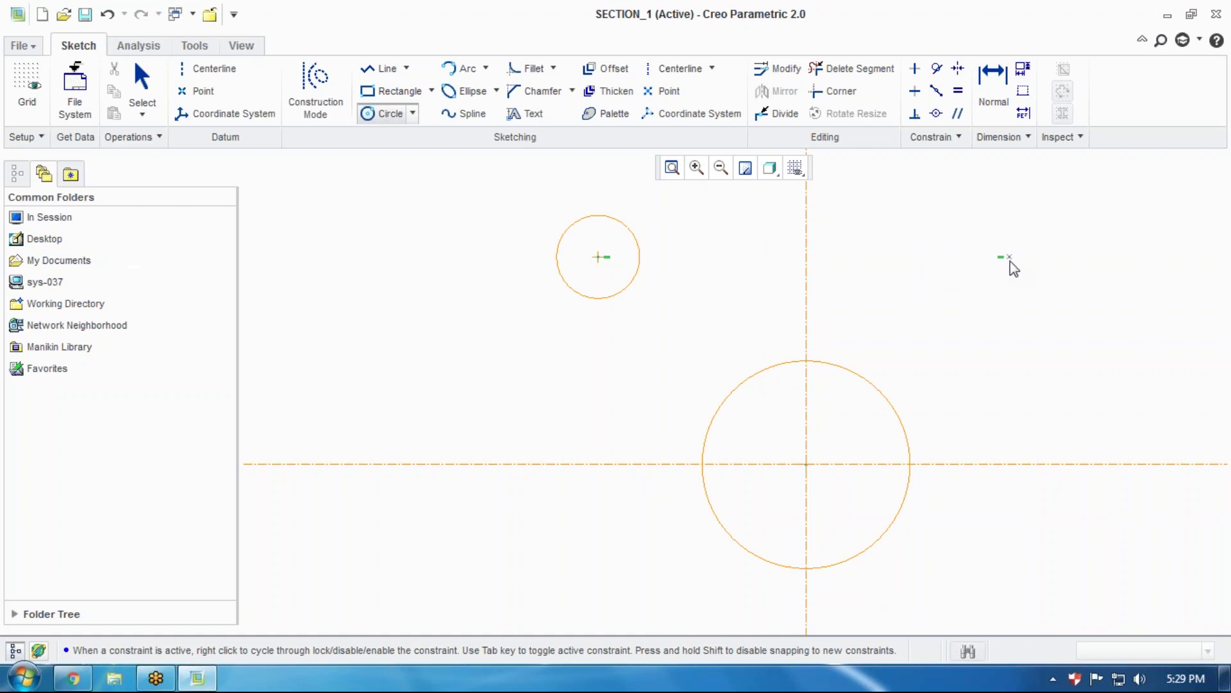
pyautogui.click(999, 257)
pyautogui.click(1008, 233)
pyautogui.middleClick(1085, 238)
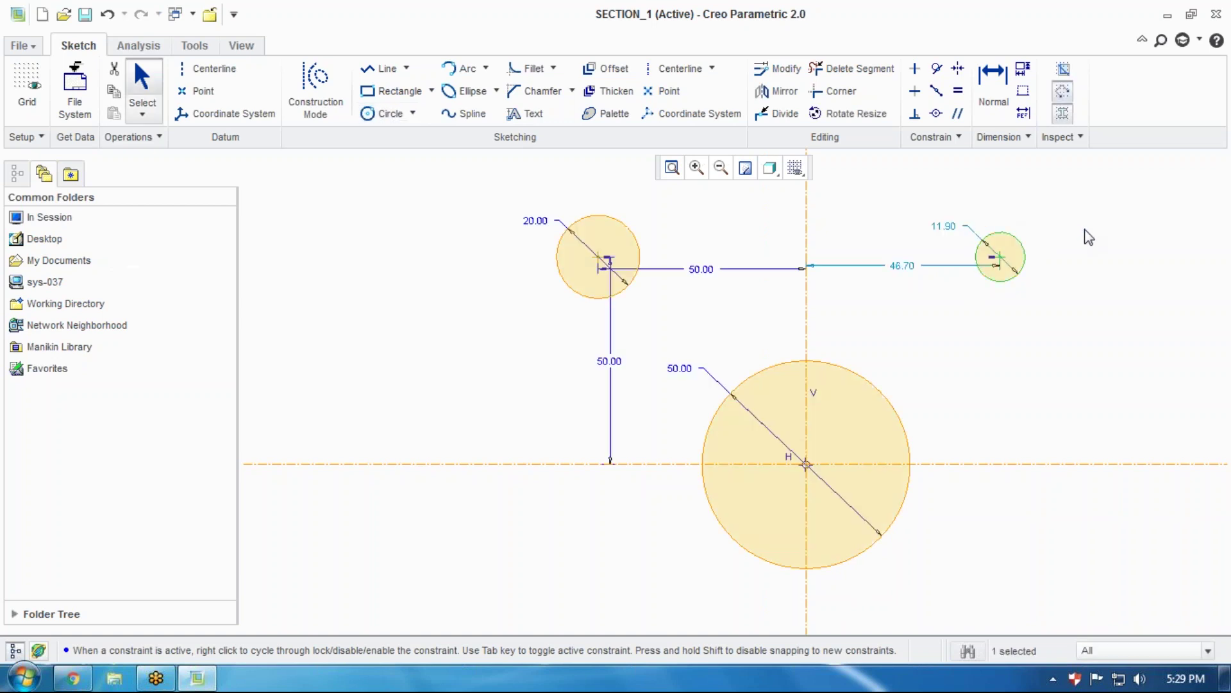
# Apply an Equal constraint between the two small upper circles so they share the same radius
pyautogui.scroll(-2, 1090, 226)
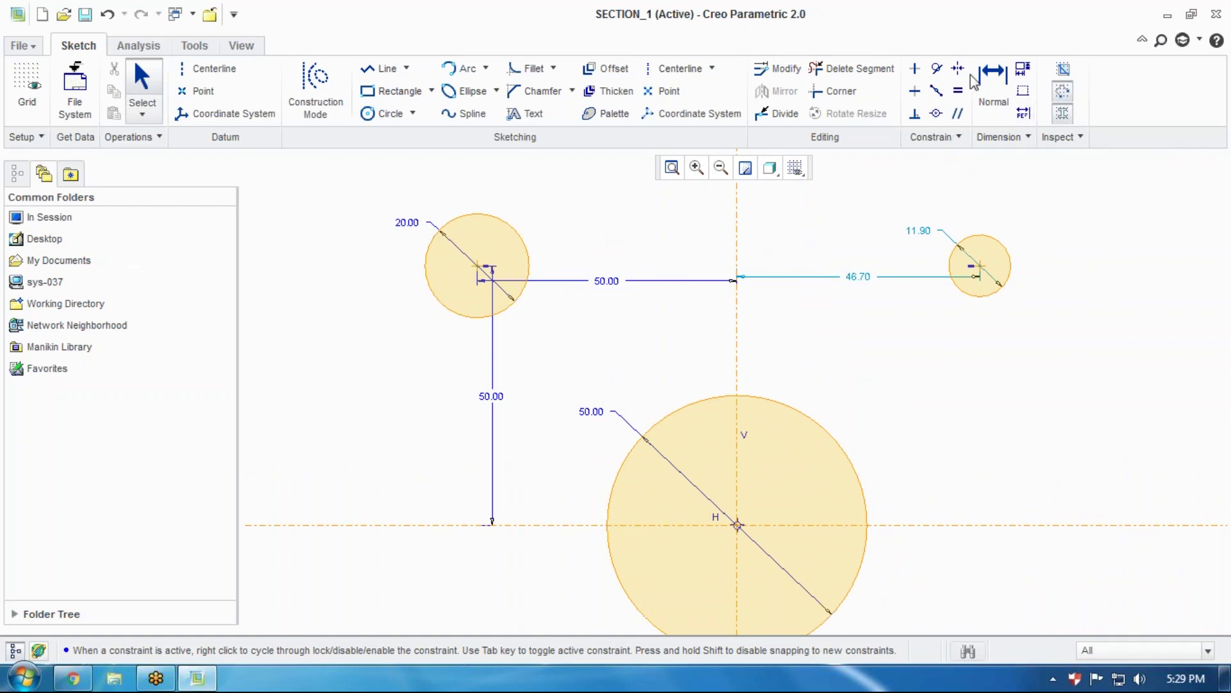
pyautogui.click(914, 68)
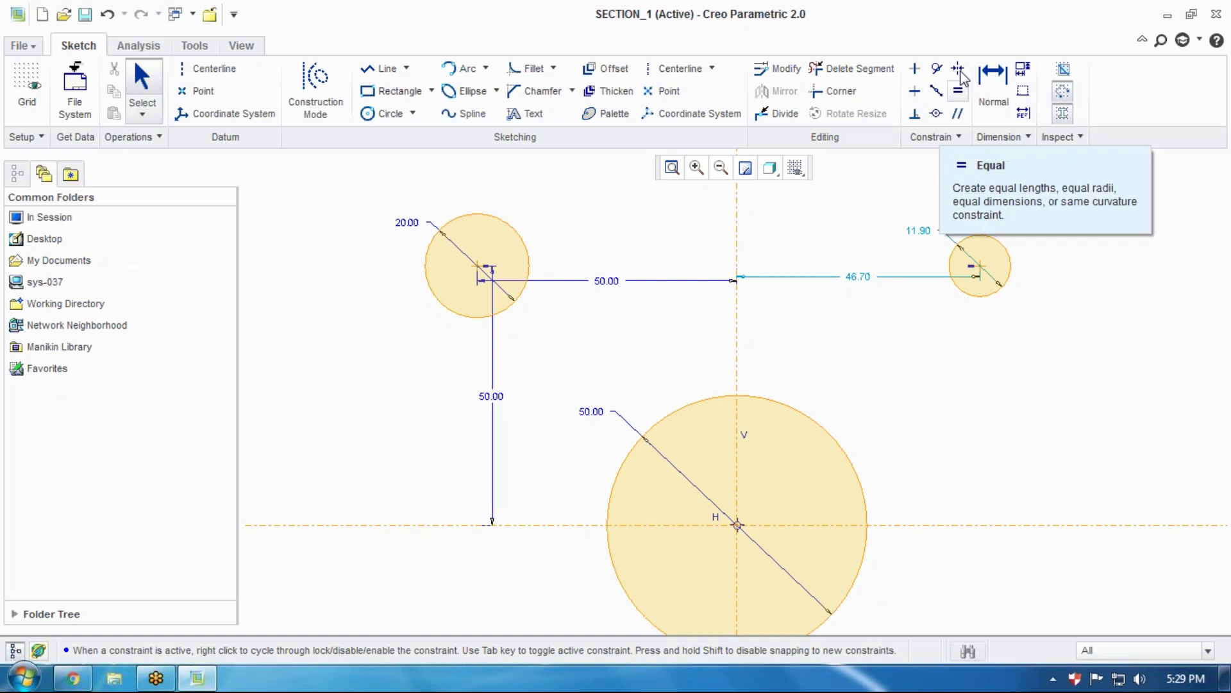
pyautogui.click(958, 91)
pyautogui.click(959, 94)
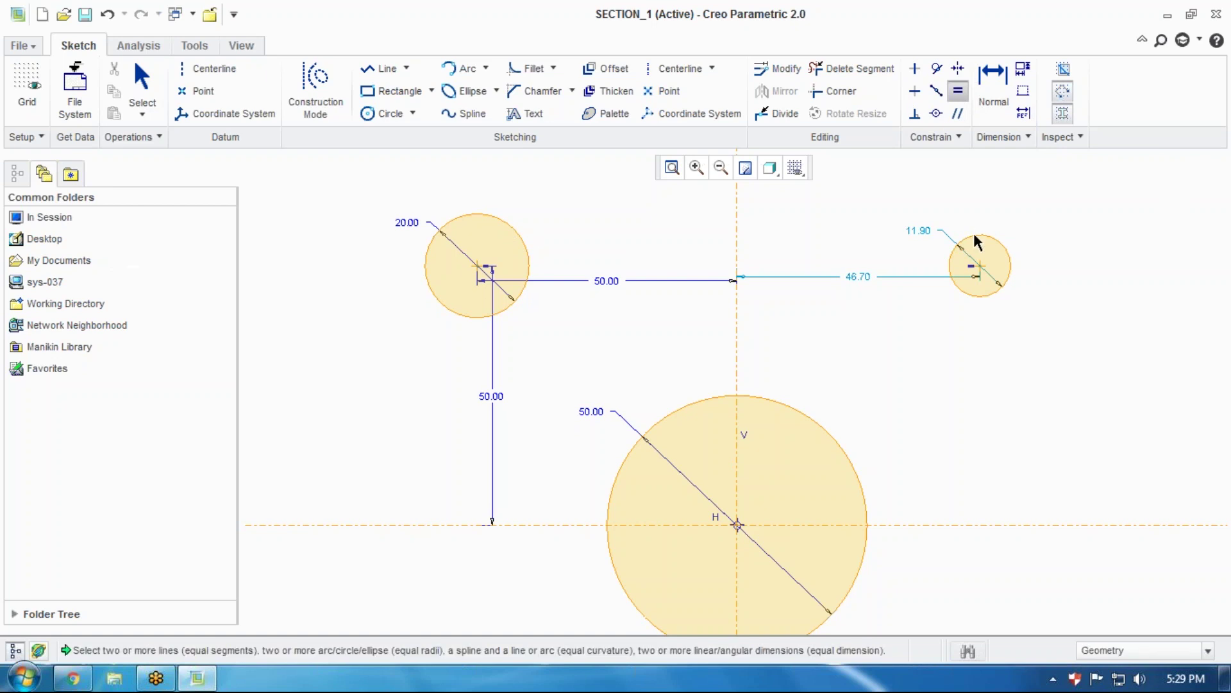
pyautogui.click(975, 237)
pyautogui.middleClick(944, 335)
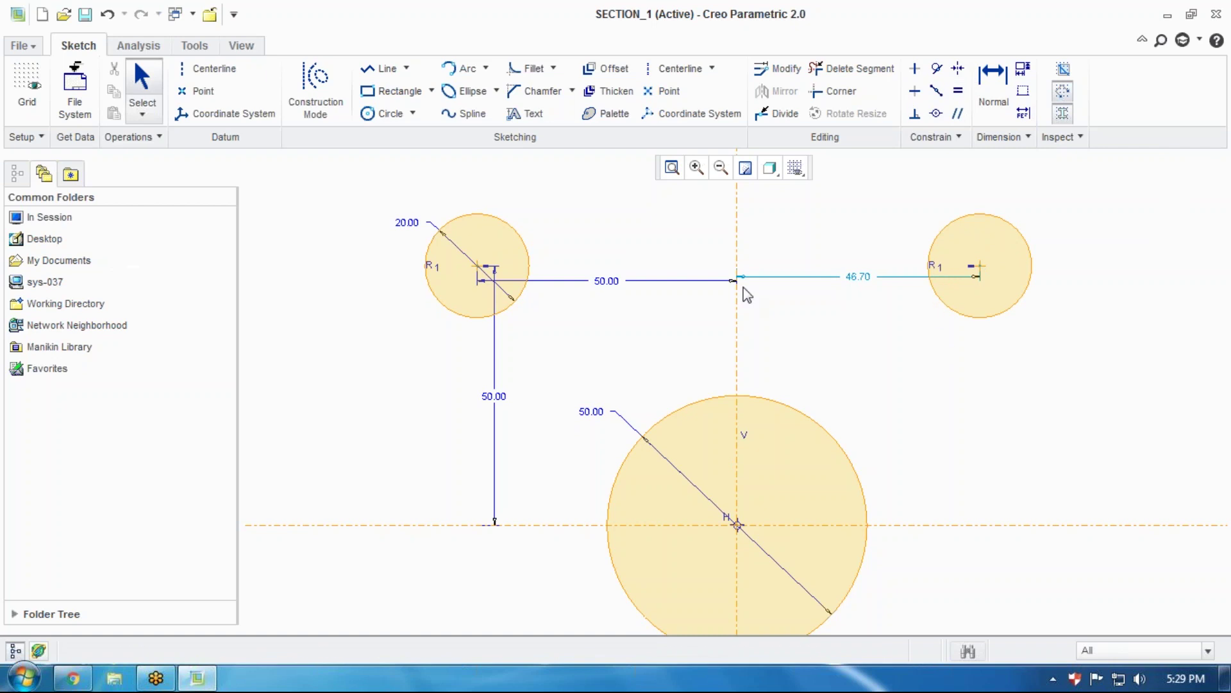
# Set the diameter of the two equal upper circles to 30
pyautogui.doubleClick(410, 223)
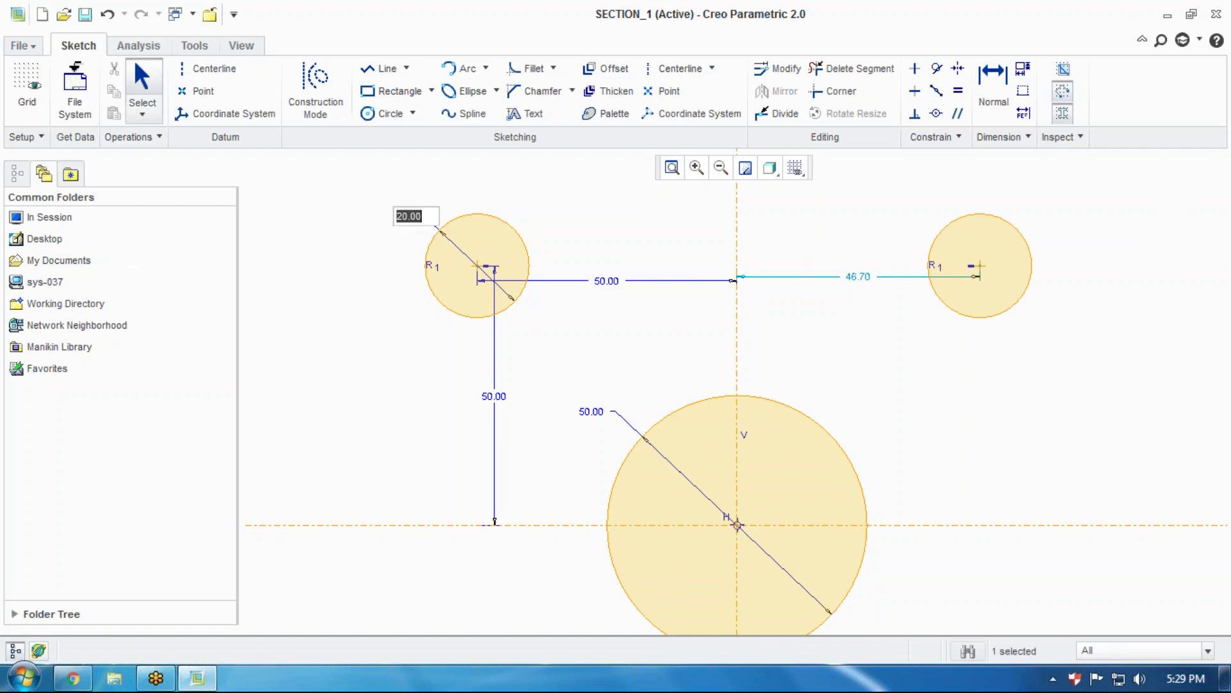
pyautogui.write('30')
pyautogui.press('Return')
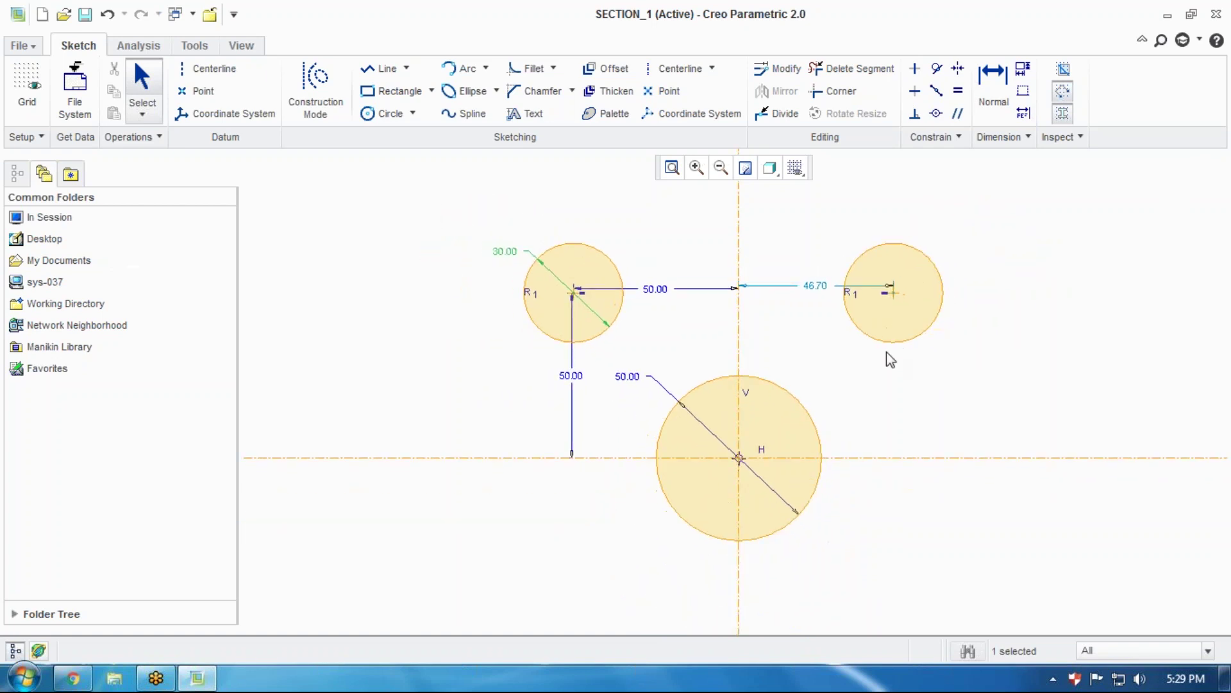
pyautogui.click(861, 352)
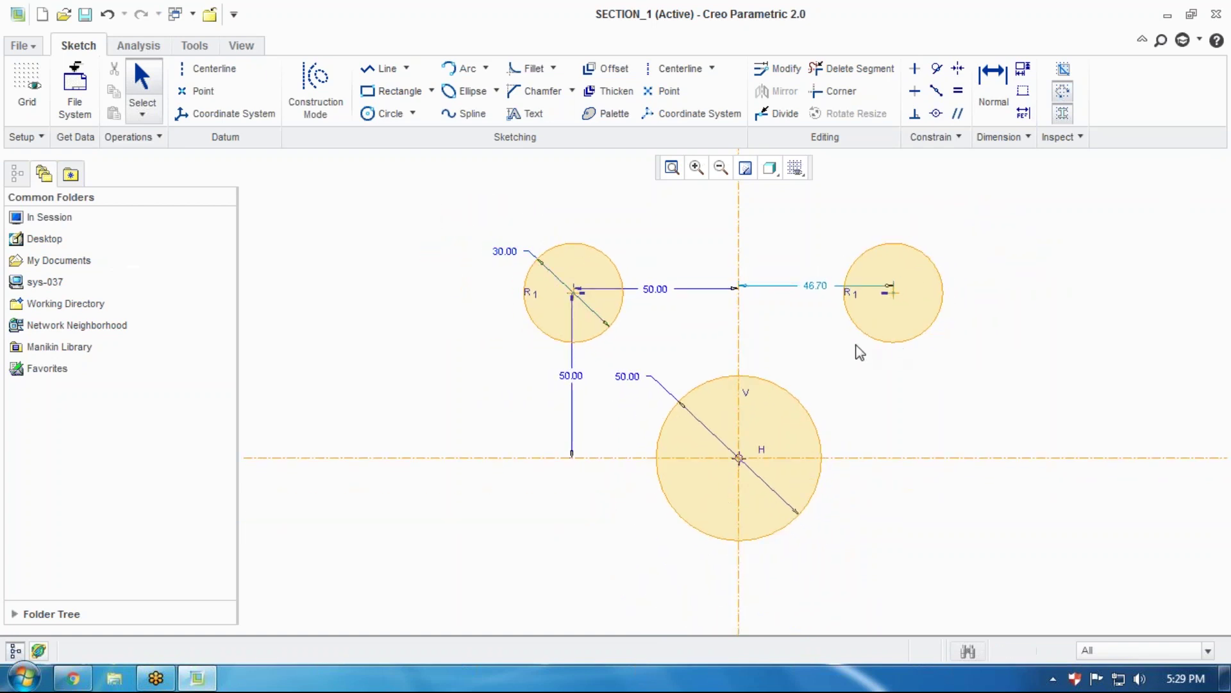
# Make the centers of the two upper circles symmetric about the vertical centerline
pyautogui.click(959, 91)
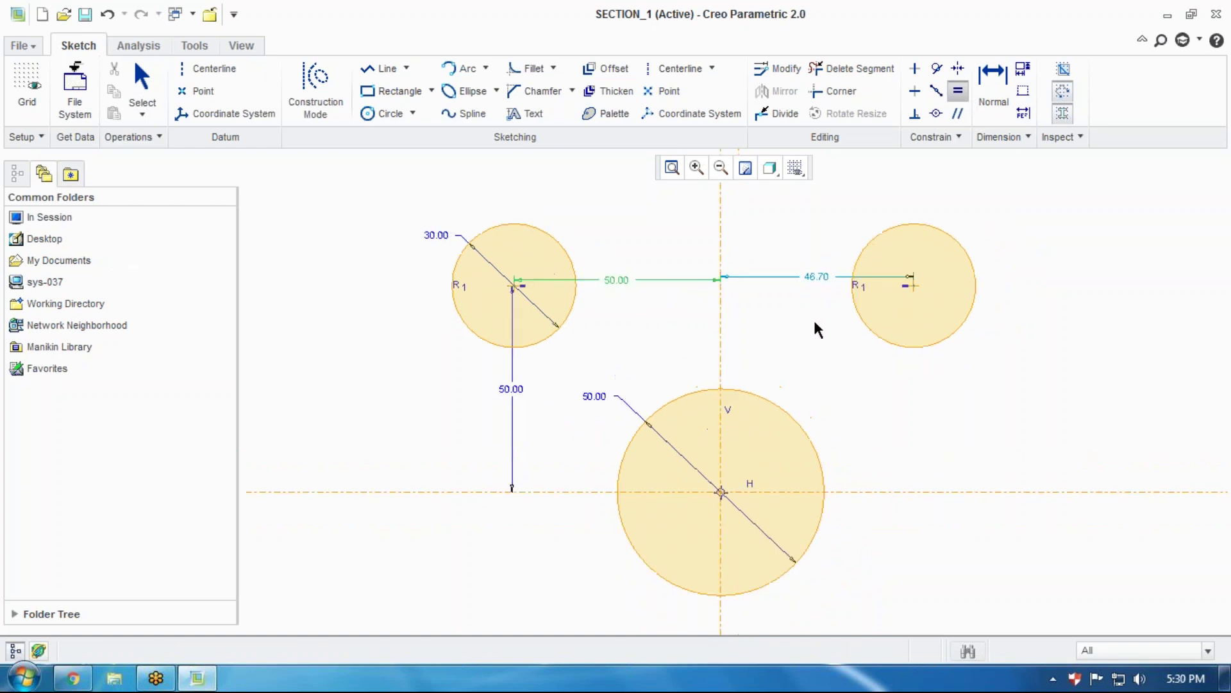
pyautogui.middleClick(829, 295)
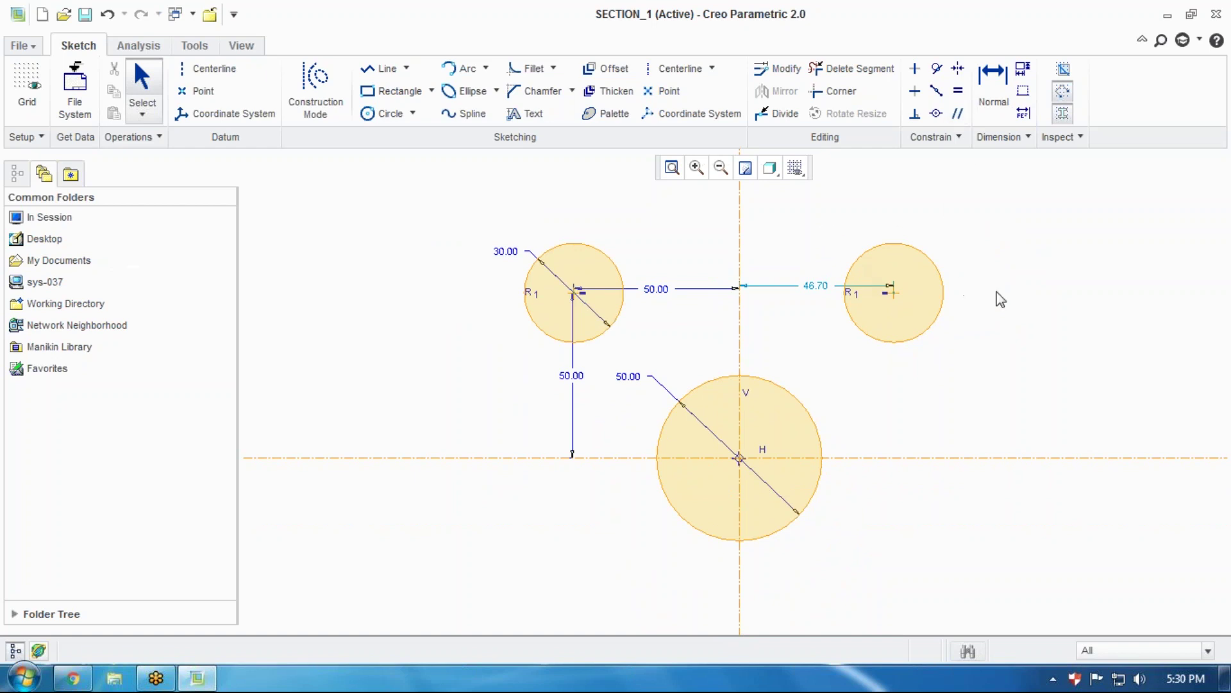
pyautogui.scroll(1, 763, 299)
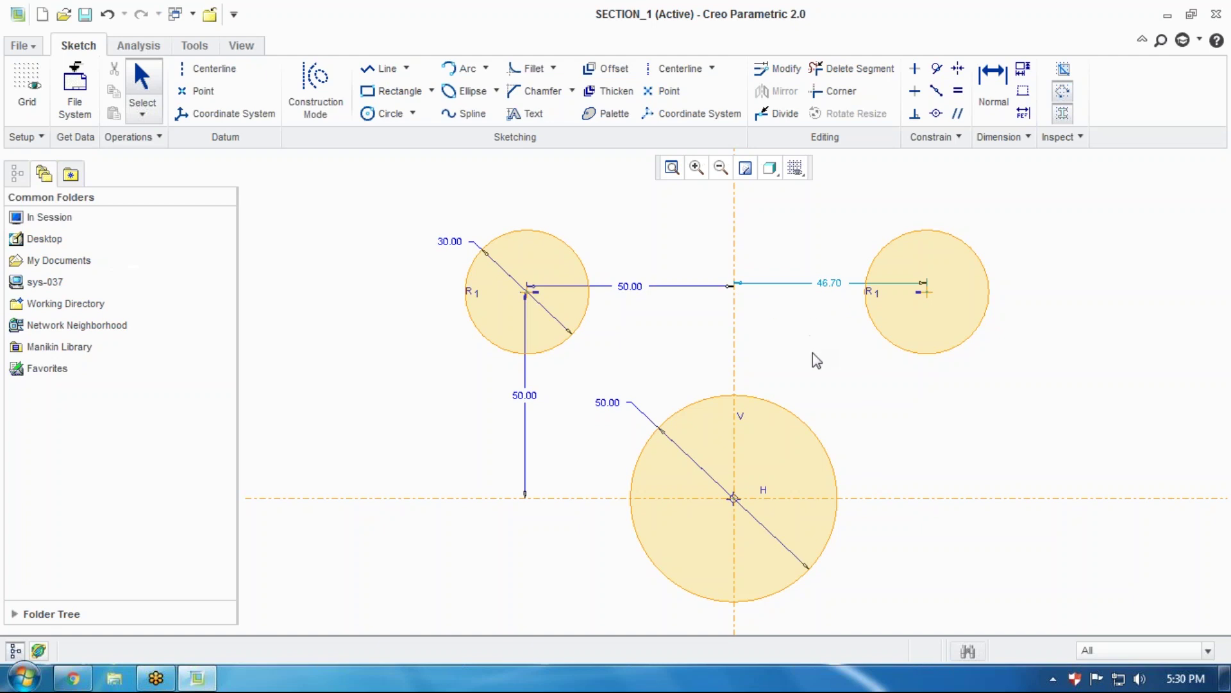
pyautogui.click(958, 74)
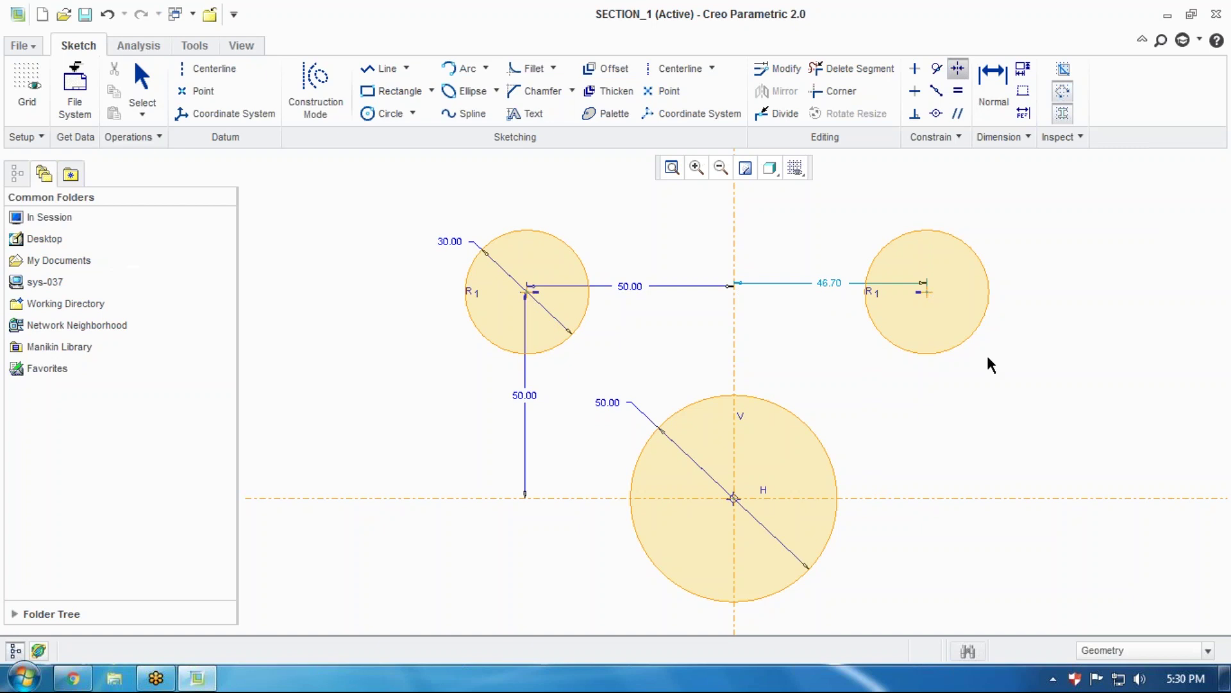
pyautogui.click(735, 230)
pyautogui.middleClick(766, 238)
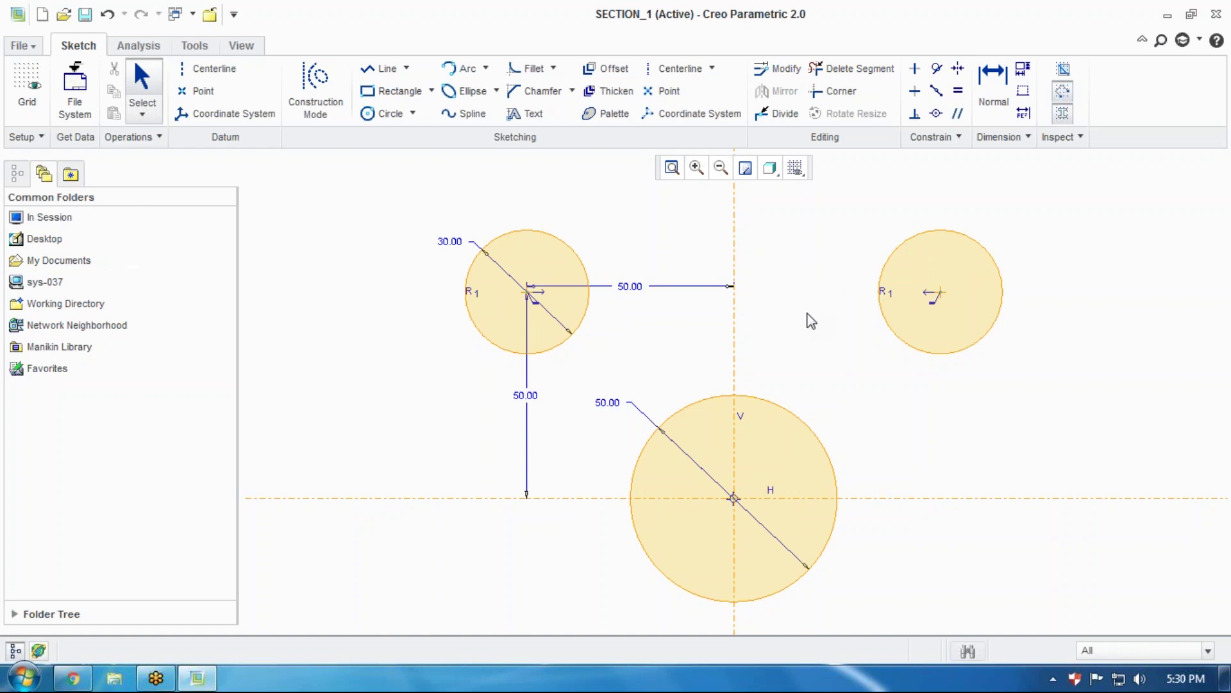
# Set the distance from the upper-left circle's center to the vertical centerline to 75
pyautogui.doubleClick(627, 286)
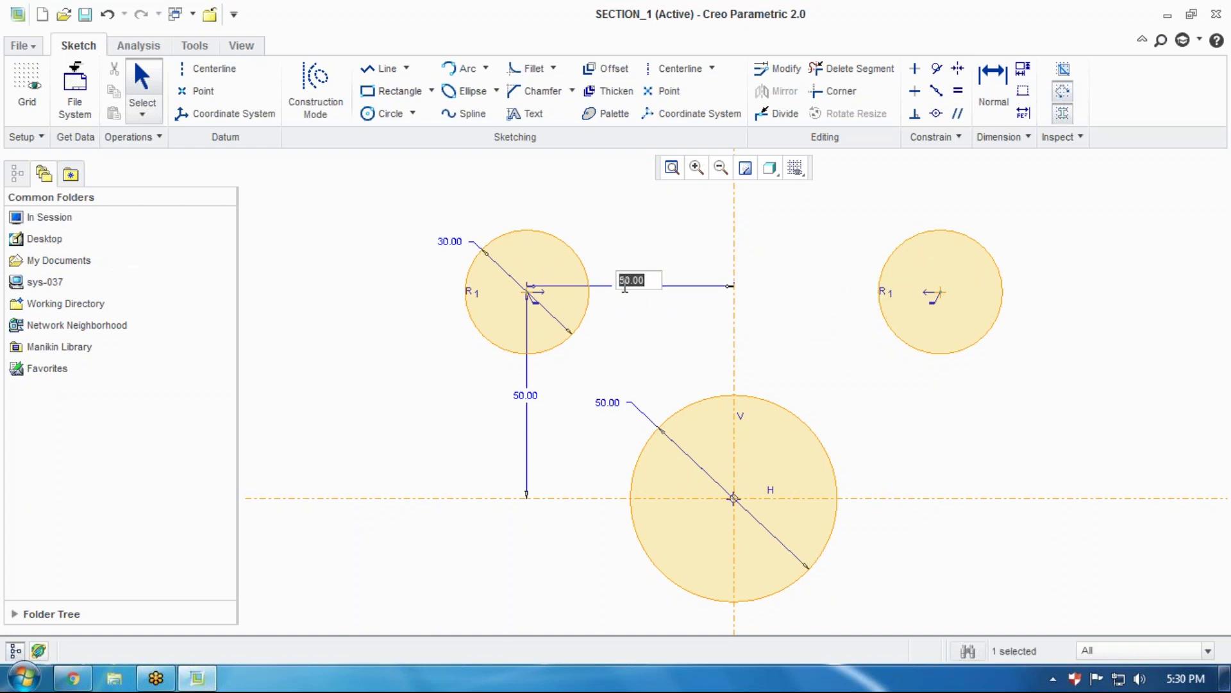
pyautogui.write('75')
pyautogui.press('Return')
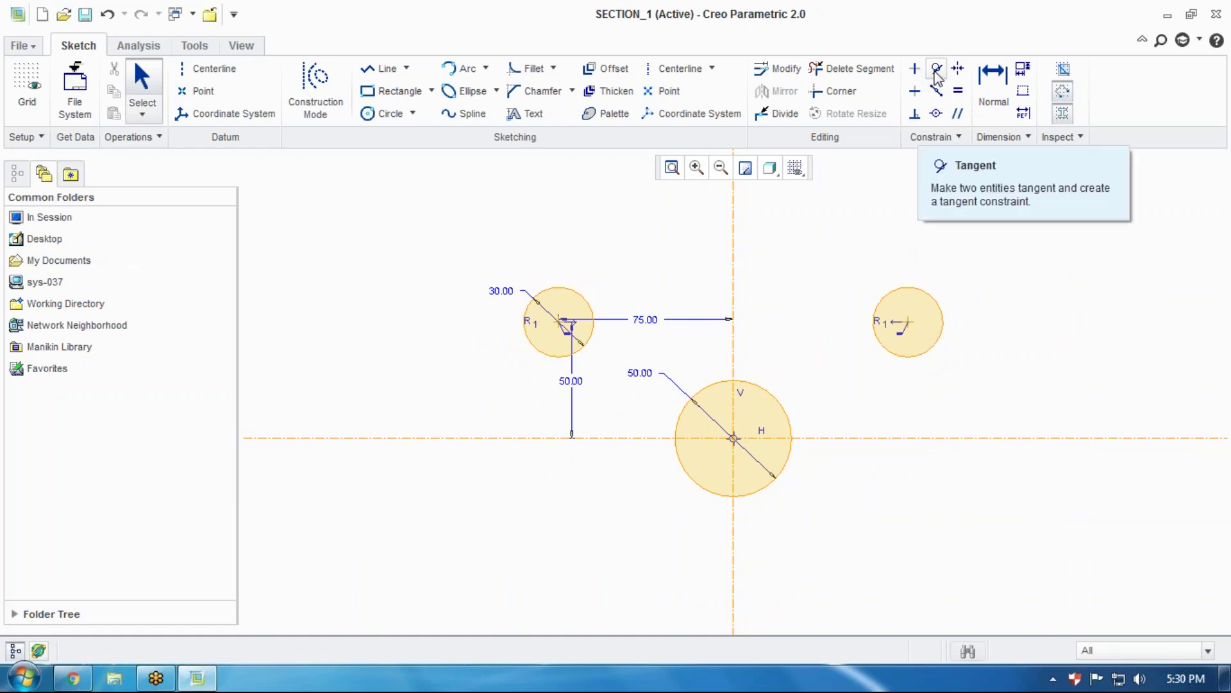
# Draw a horizontal line about 252.4 long across the top of the sketch, about 76.2 above the horizontal centerline
pyautogui.click(379, 69)
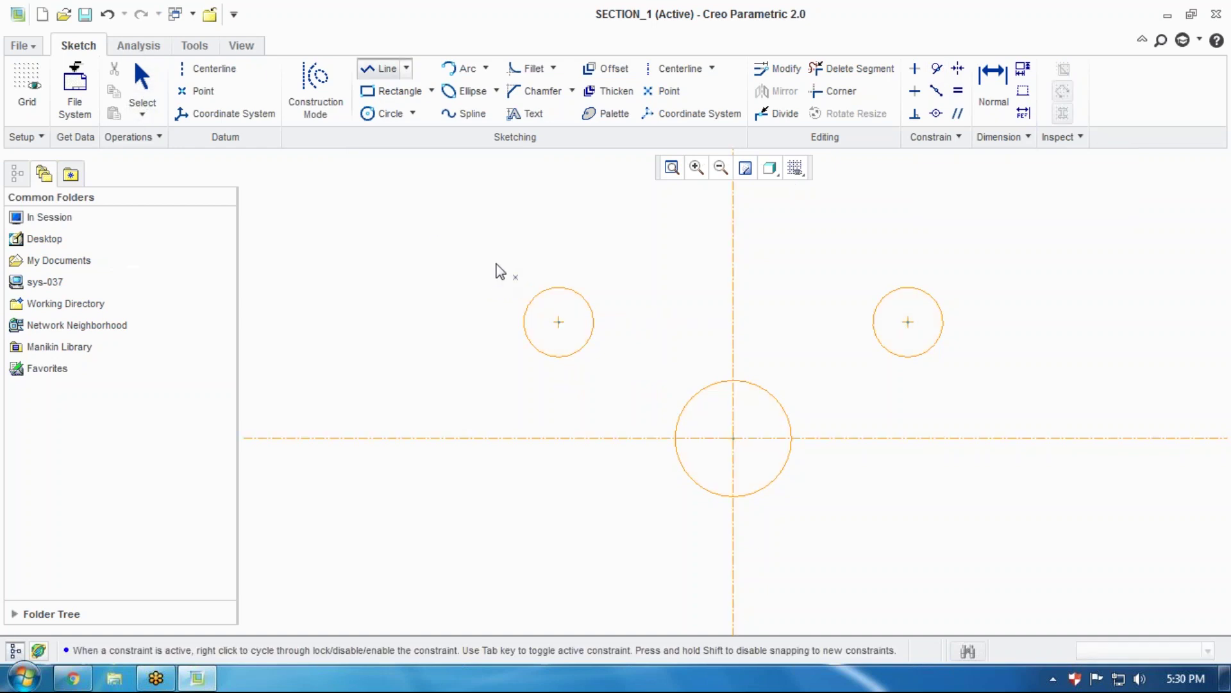
pyautogui.click(472, 260)
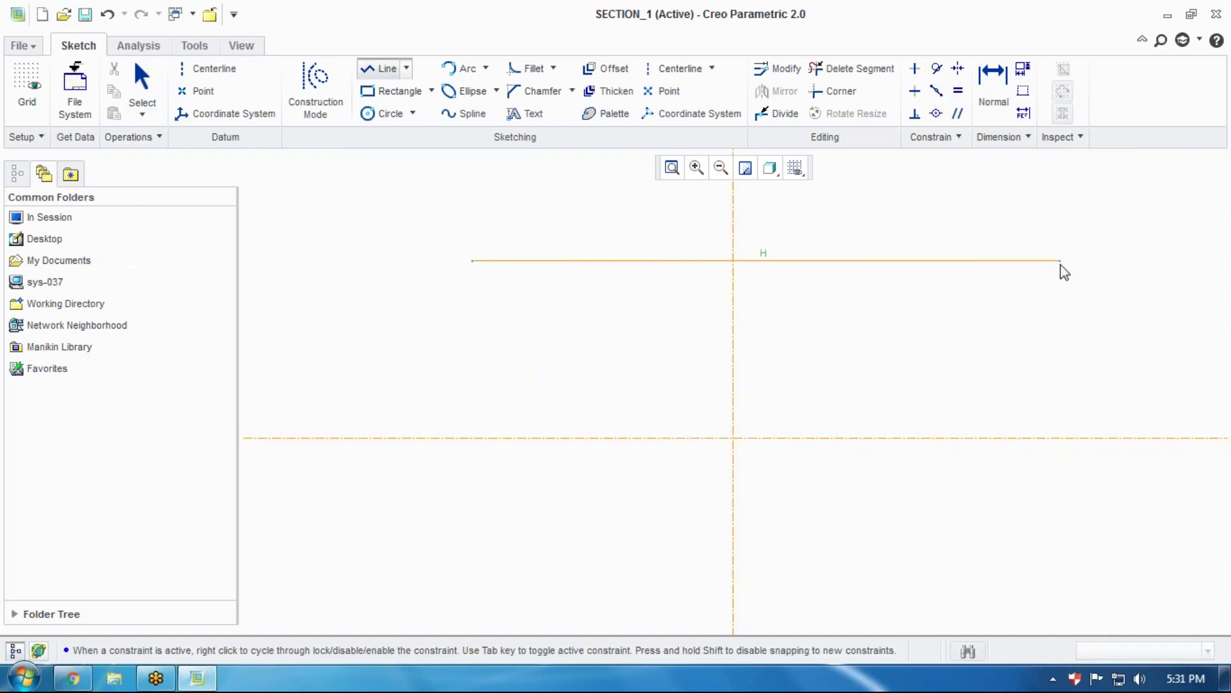
pyautogui.click(1060, 264)
pyautogui.middleClick(1069, 272)
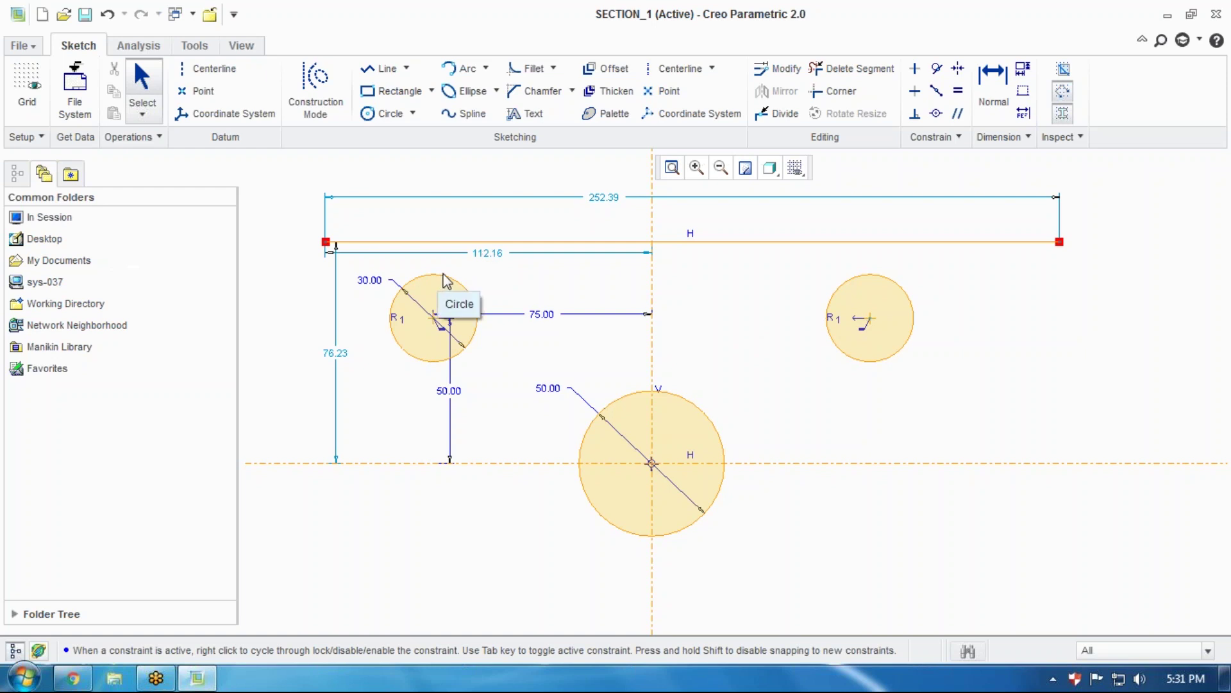
# Make the horizontal line tangent to the top of the upper-left circle
pyautogui.click(936, 69)
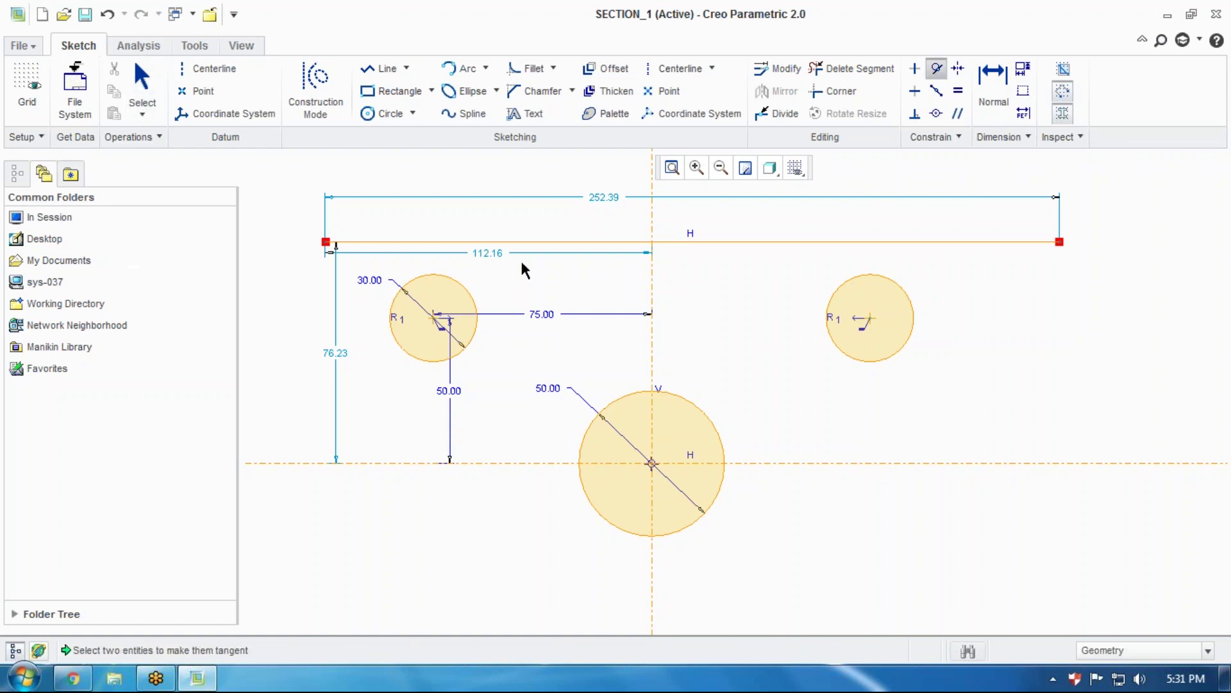
pyautogui.click(430, 242)
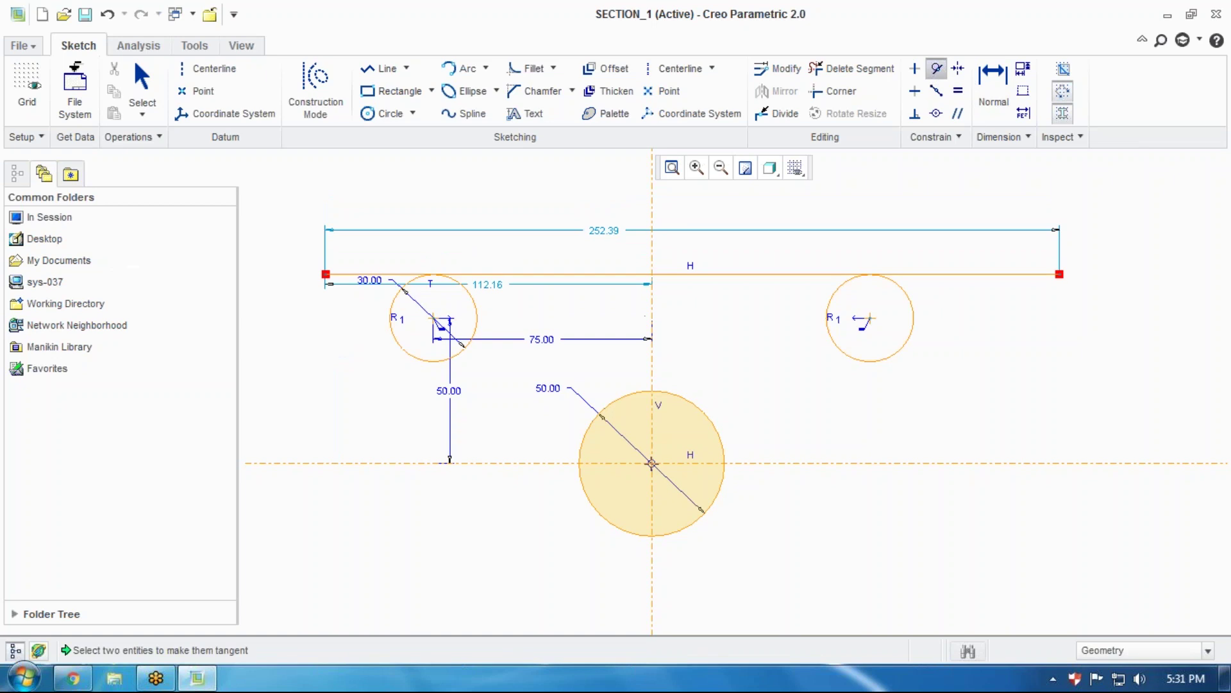
pyautogui.middleClick(712, 329)
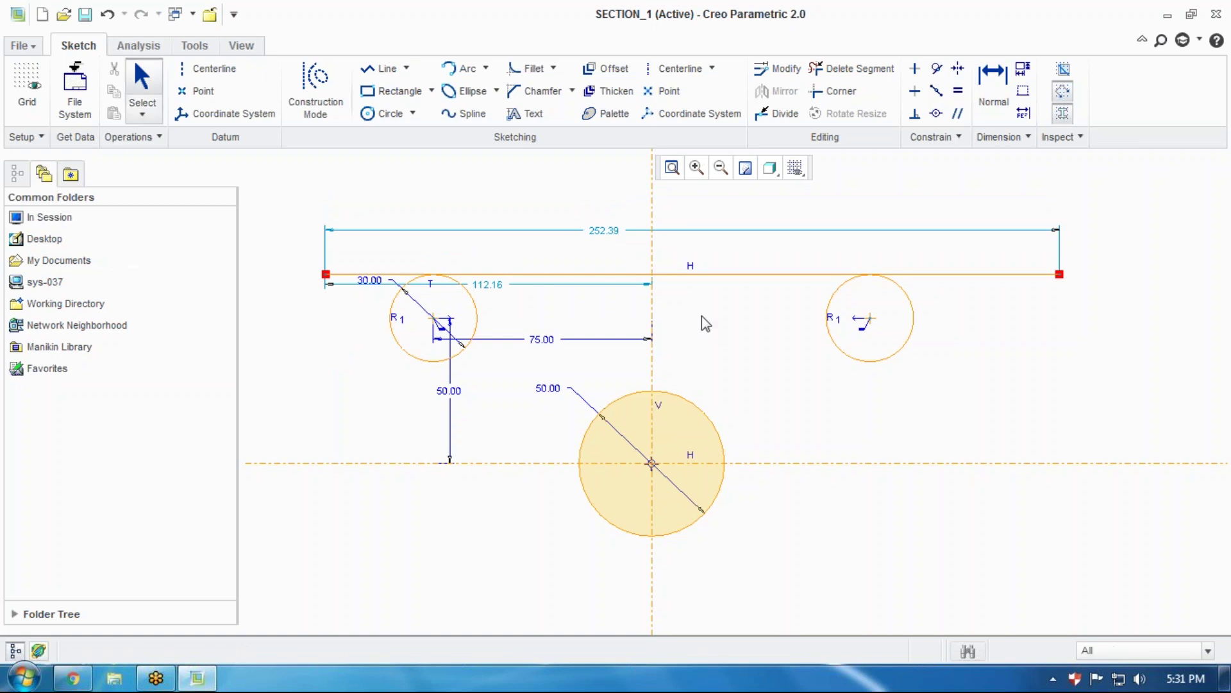
pyautogui.scroll(2, 429, 286)
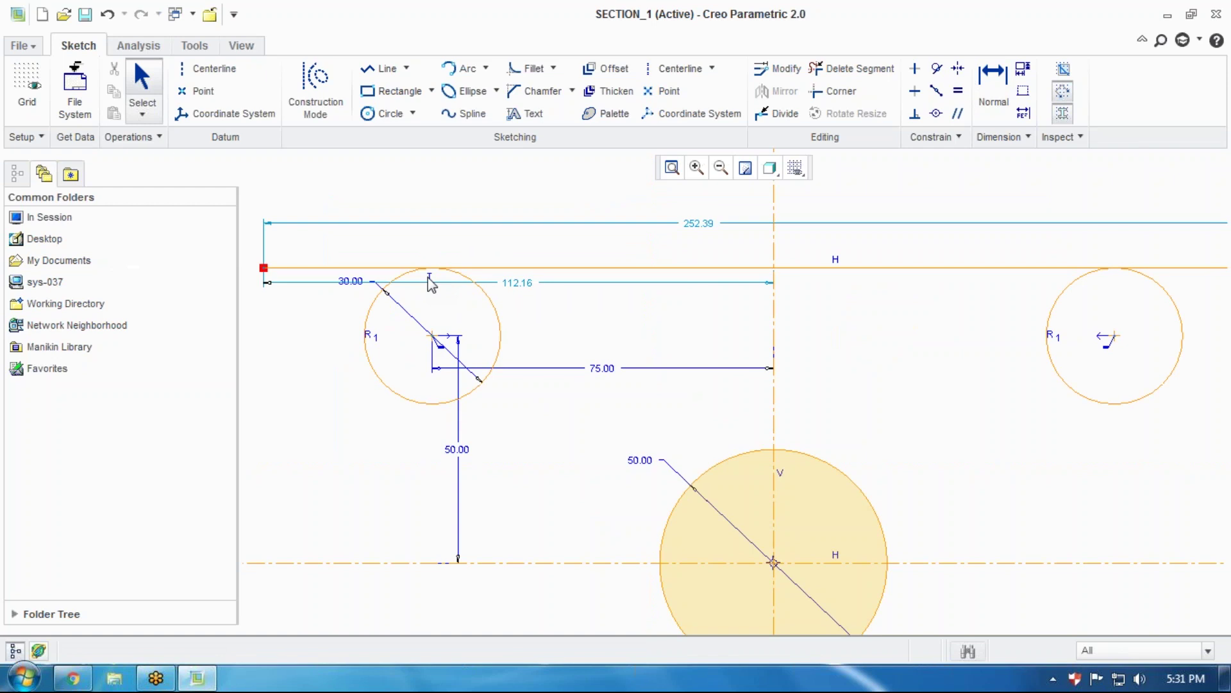
pyautogui.scroll(-2, 431, 284)
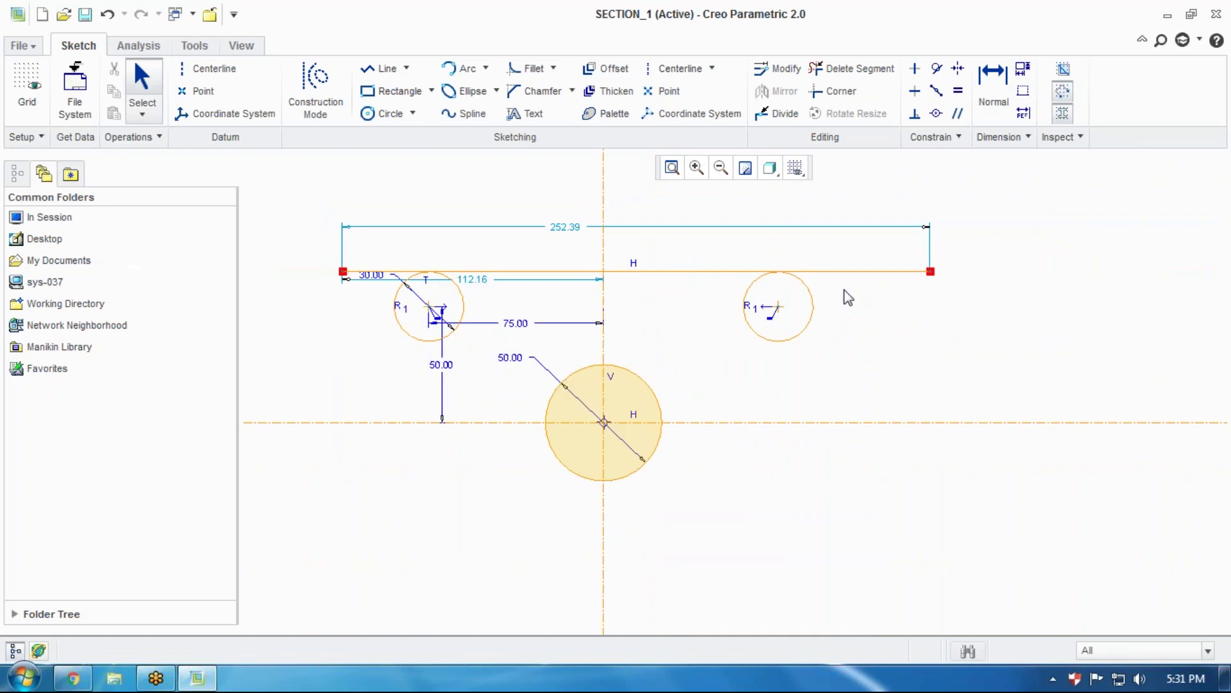
# Try to add a Tangent constraint between the horizontal line and the upper-right circle
pyautogui.click(817, 273)
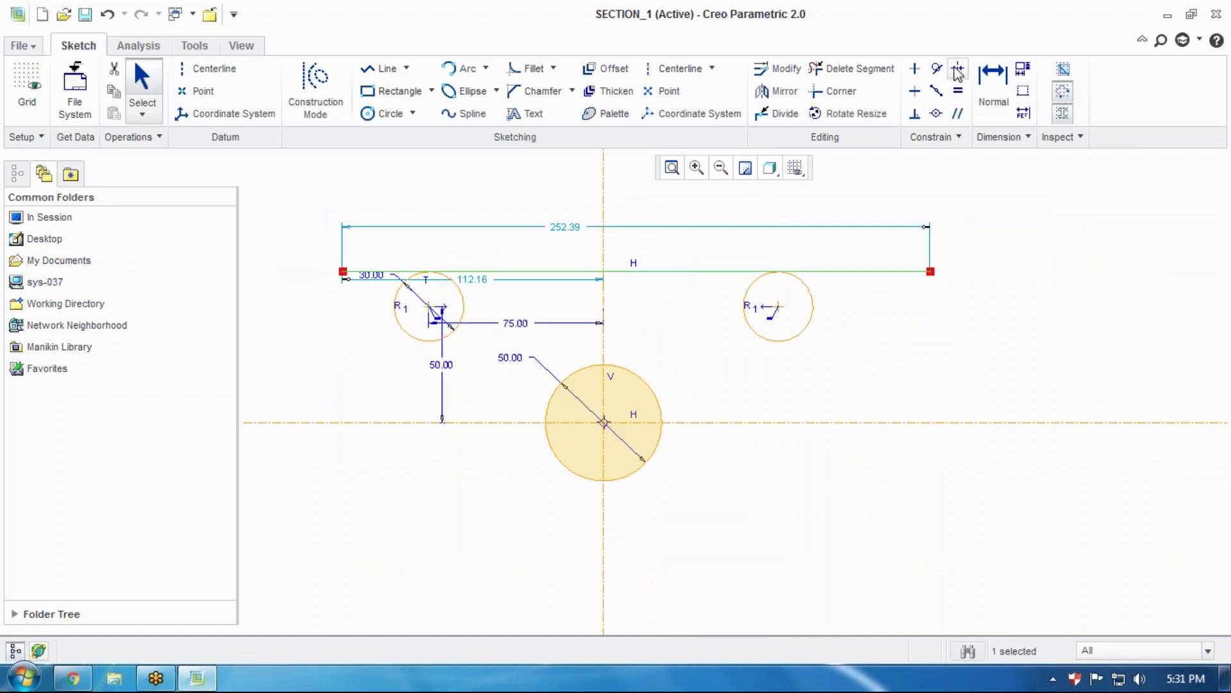
pyautogui.click(935, 69)
pyautogui.click(799, 274)
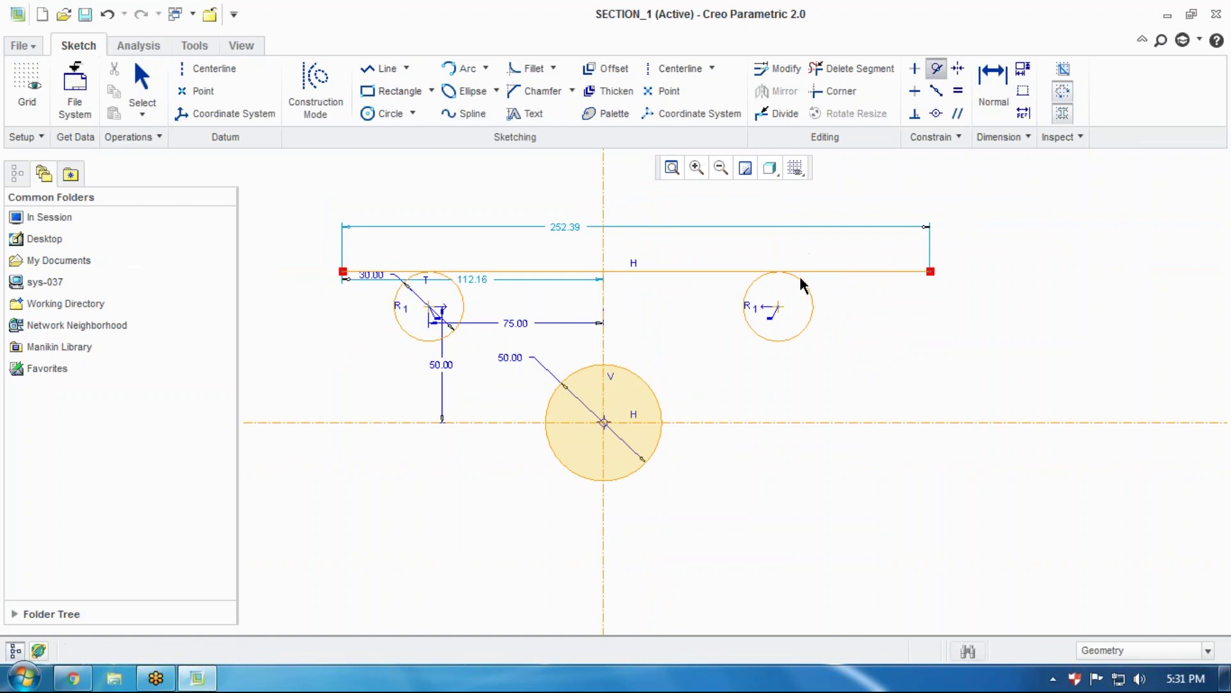
pyautogui.click(814, 278)
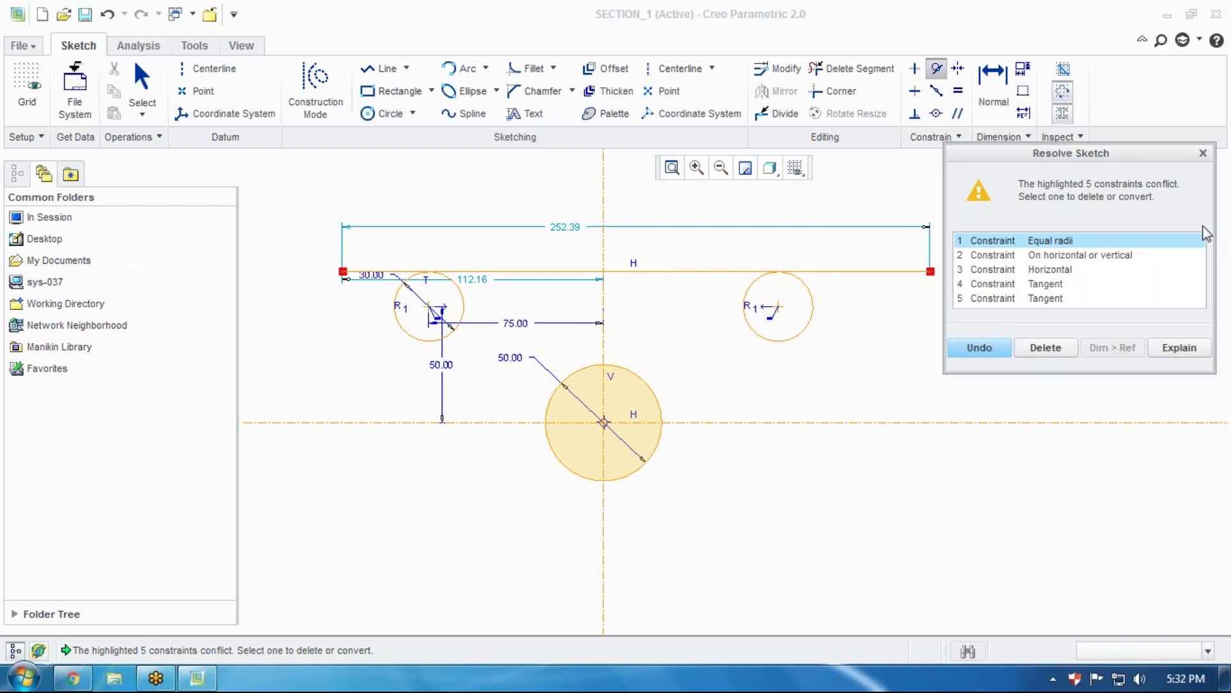
pyautogui.click(1202, 154)
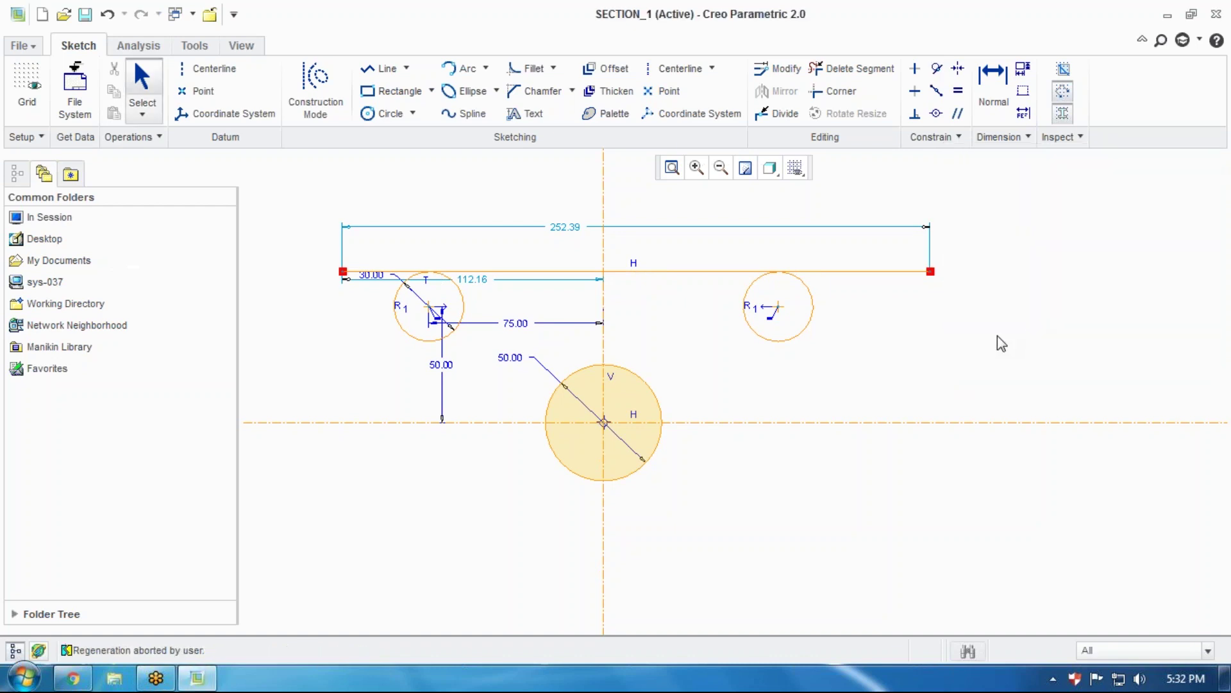
# Draw a slanted line left of the circles, from about 163.4 left of the vertical centerline to about 25.5 below the horizontal one
pyautogui.scroll(2, 1001, 334)
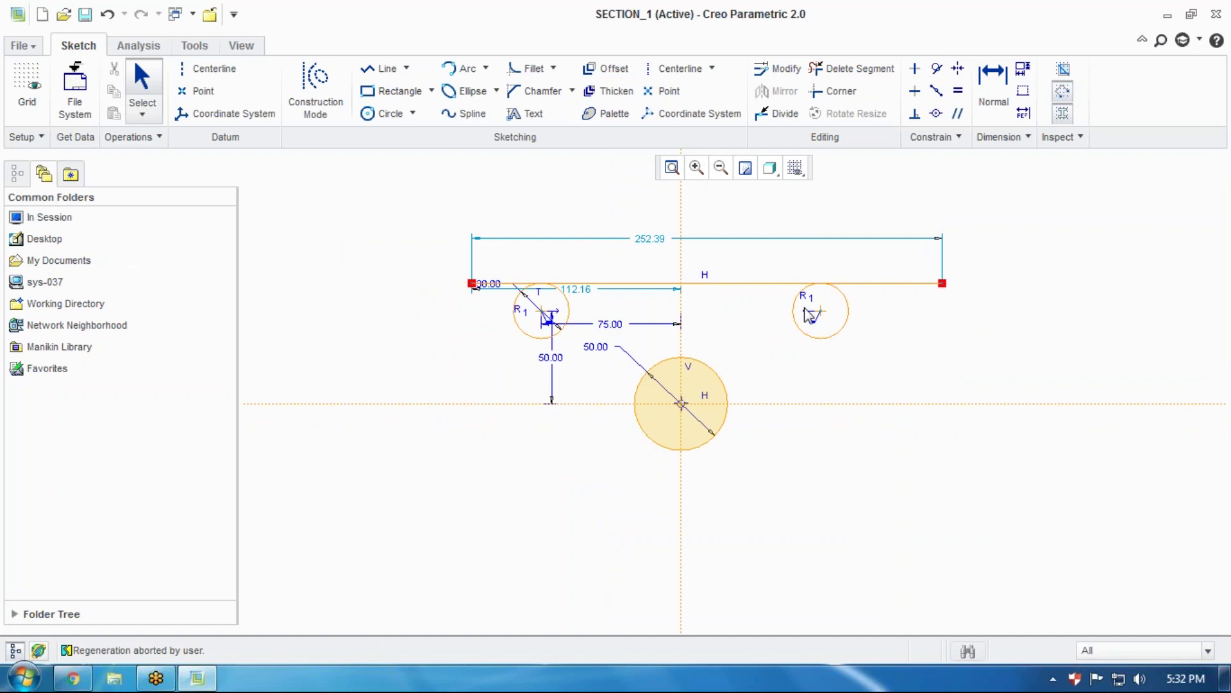
pyautogui.scroll(-2, 834, 331)
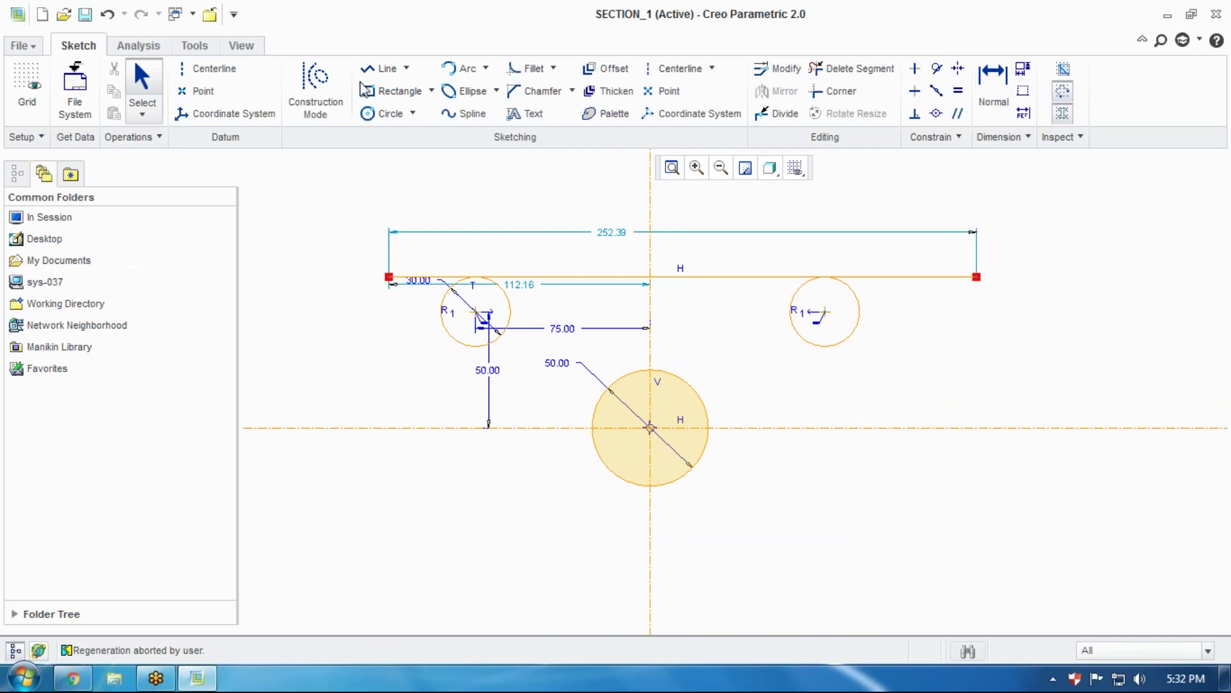
pyautogui.click(385, 69)
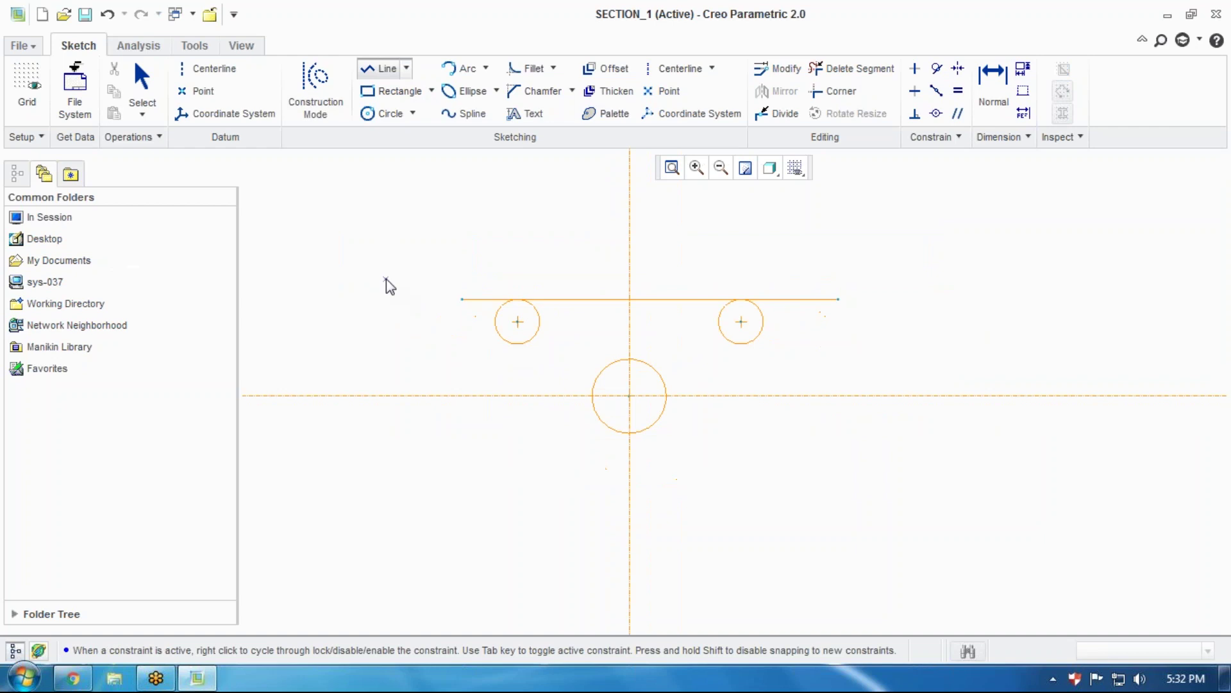
pyautogui.click(386, 279)
pyautogui.click(326, 433)
pyautogui.middleClick(394, 367)
pyautogui.middleClick(395, 363)
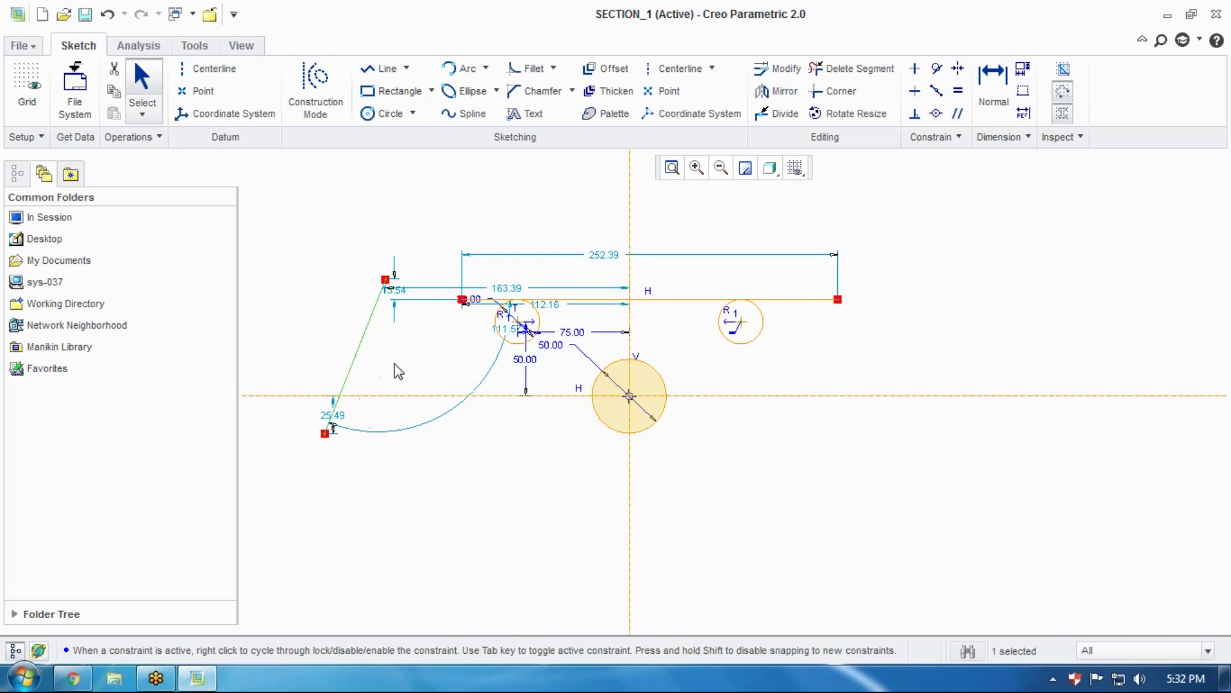
# Apply a Vertical constraint to the slanted line left of the circles
pyautogui.scroll(-3, 488, 491)
pyautogui.scroll(3, 312, 391)
pyautogui.click(557, 414)
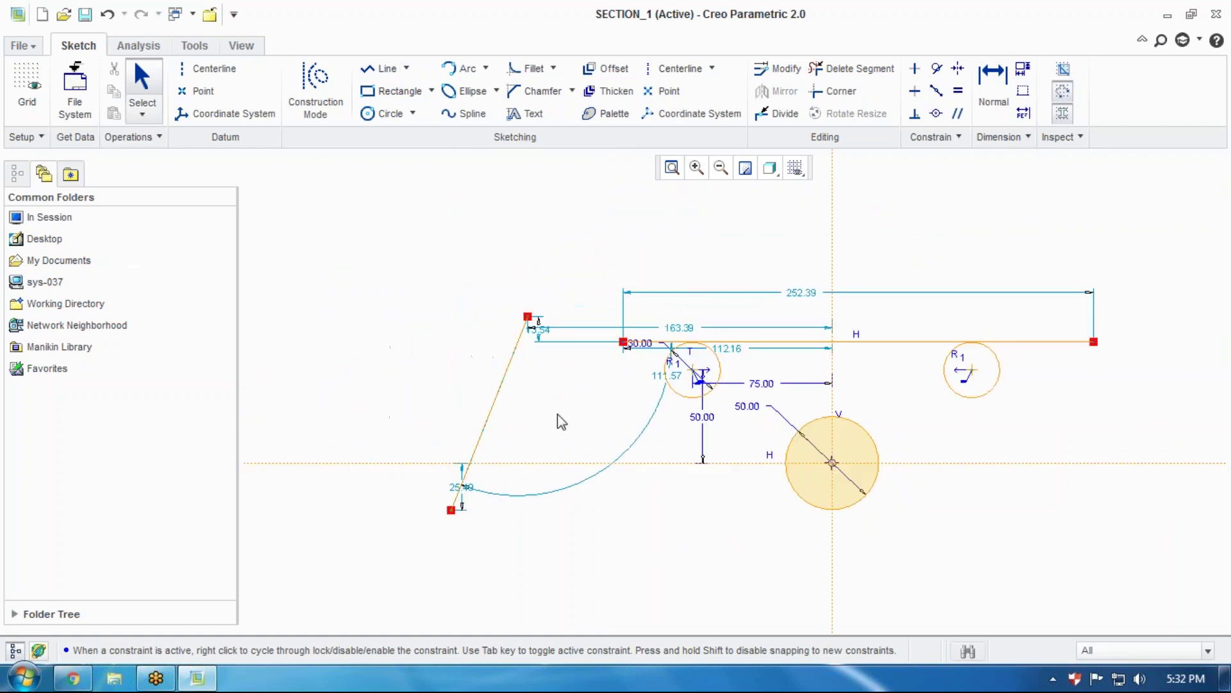
pyautogui.click(916, 69)
pyautogui.click(492, 421)
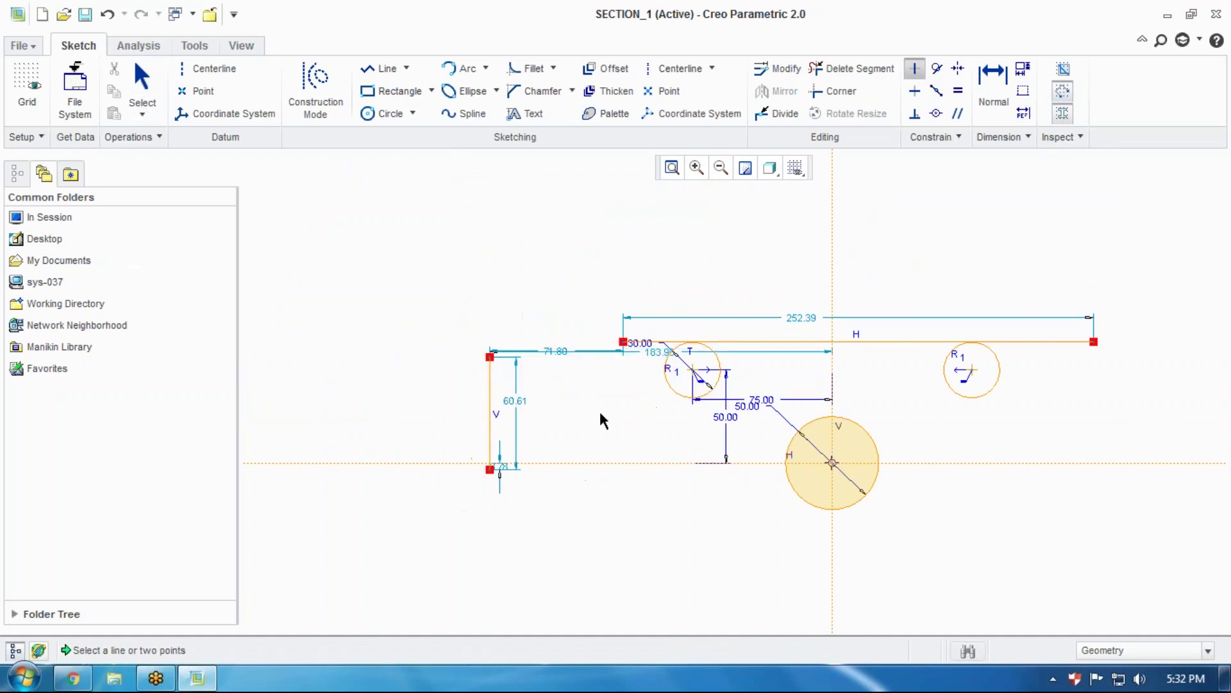
# Undo the Vertical constraint on the line left of the circles and apply a Horizontal constraint to it instead
pyautogui.middleClick(599, 417)
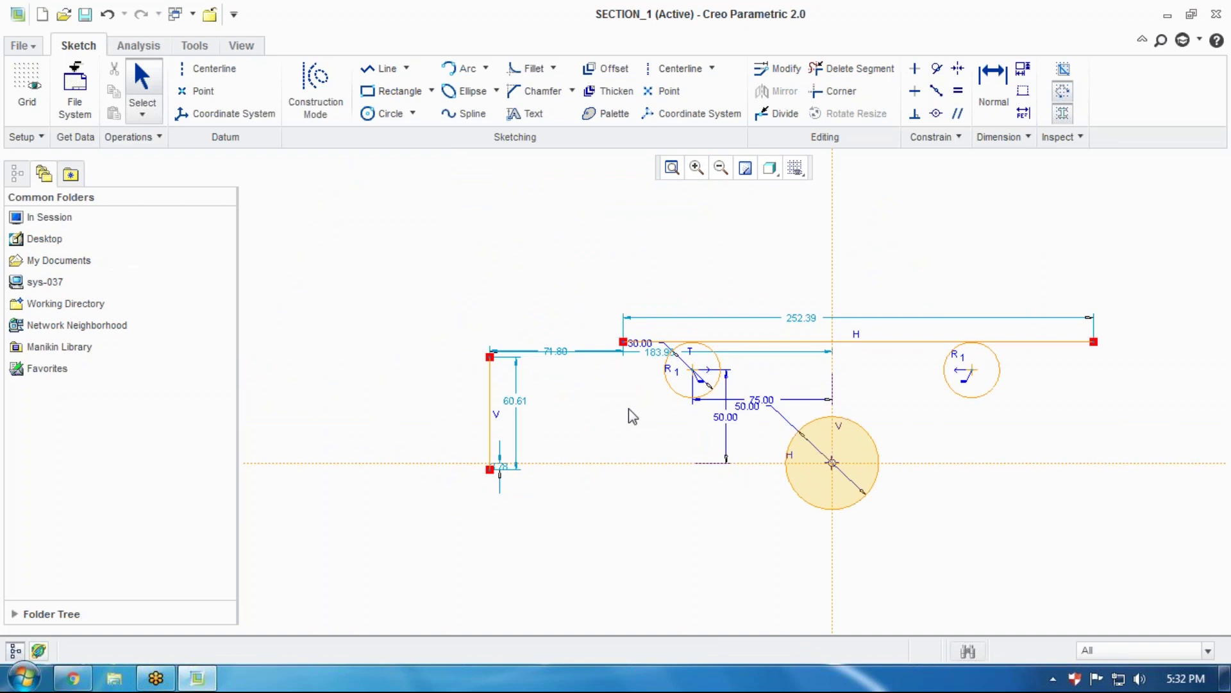
pyautogui.hotkey('ctrl', 'z')
pyautogui.click(915, 91)
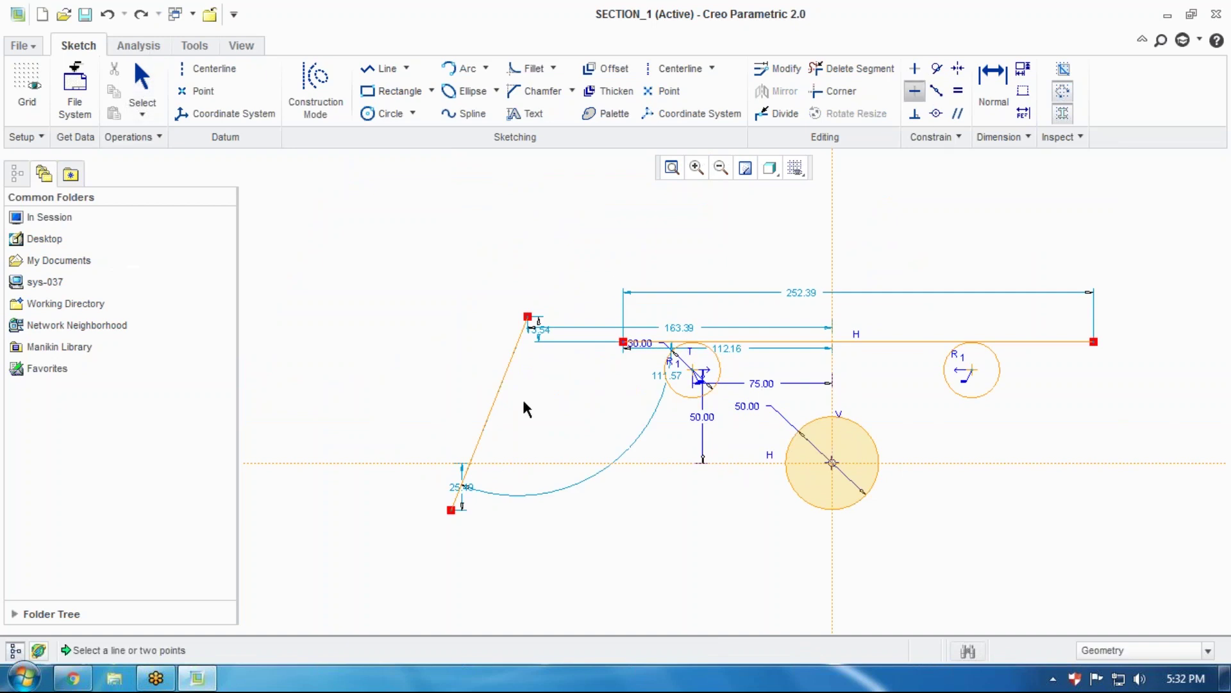
pyautogui.click(496, 403)
pyautogui.middleClick(563, 420)
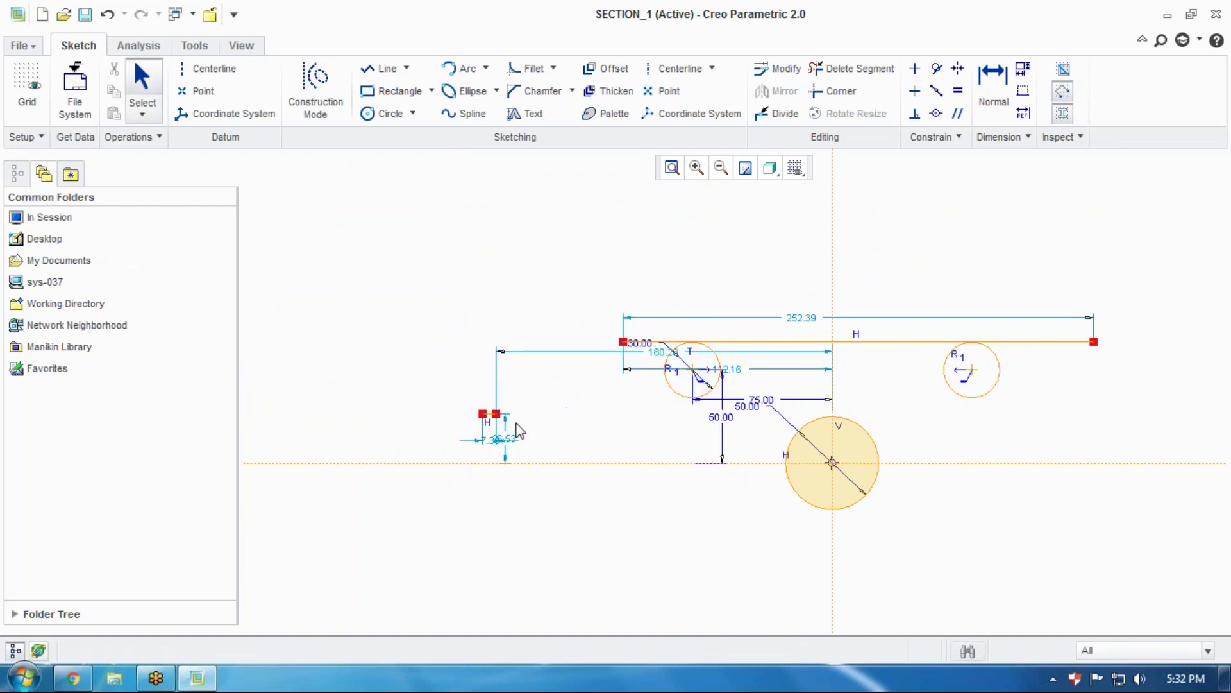
# Stretch the short horizontal line to about 61.4 long, and undo both the stretch and the Horizontal constraint
pyautogui.moveTo(484, 423); pyautogui.dragTo(466, 442)
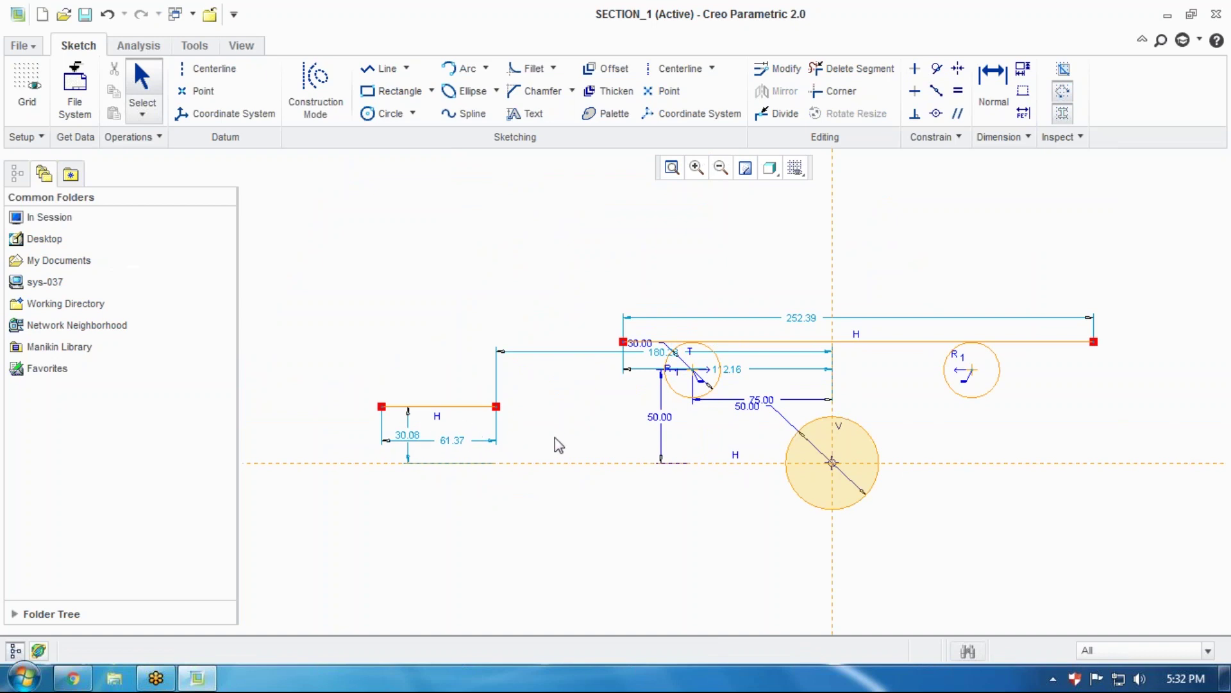
pyautogui.hotkey('ctrl', 'z')
pyautogui.hotkey('ctrl', 'z')
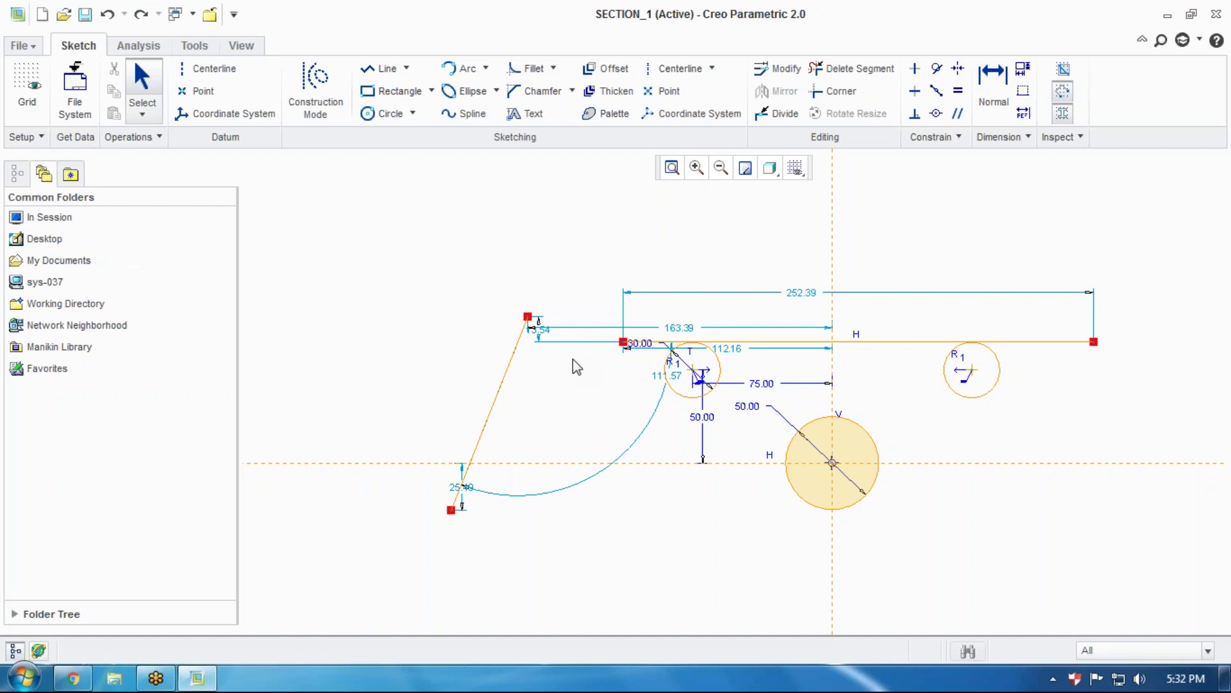
# Dimension the length of the slanted line left of the circles and set it to 100
pyautogui.scroll(-3, 504, 385)
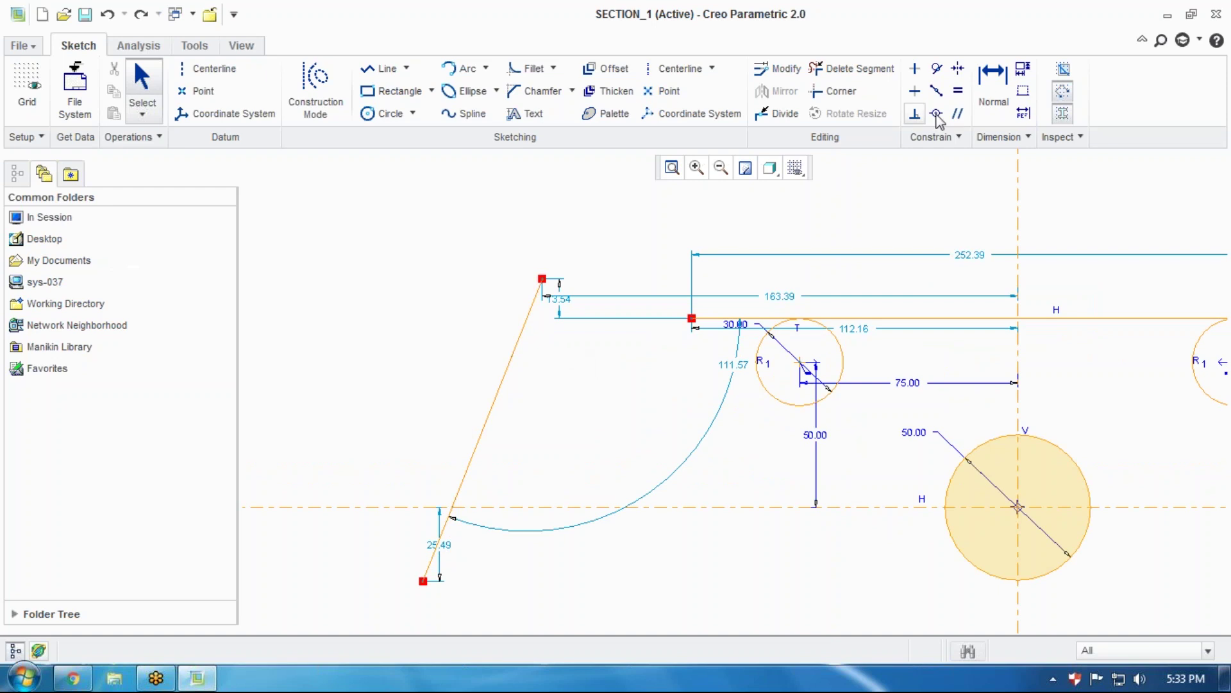
pyautogui.click(993, 86)
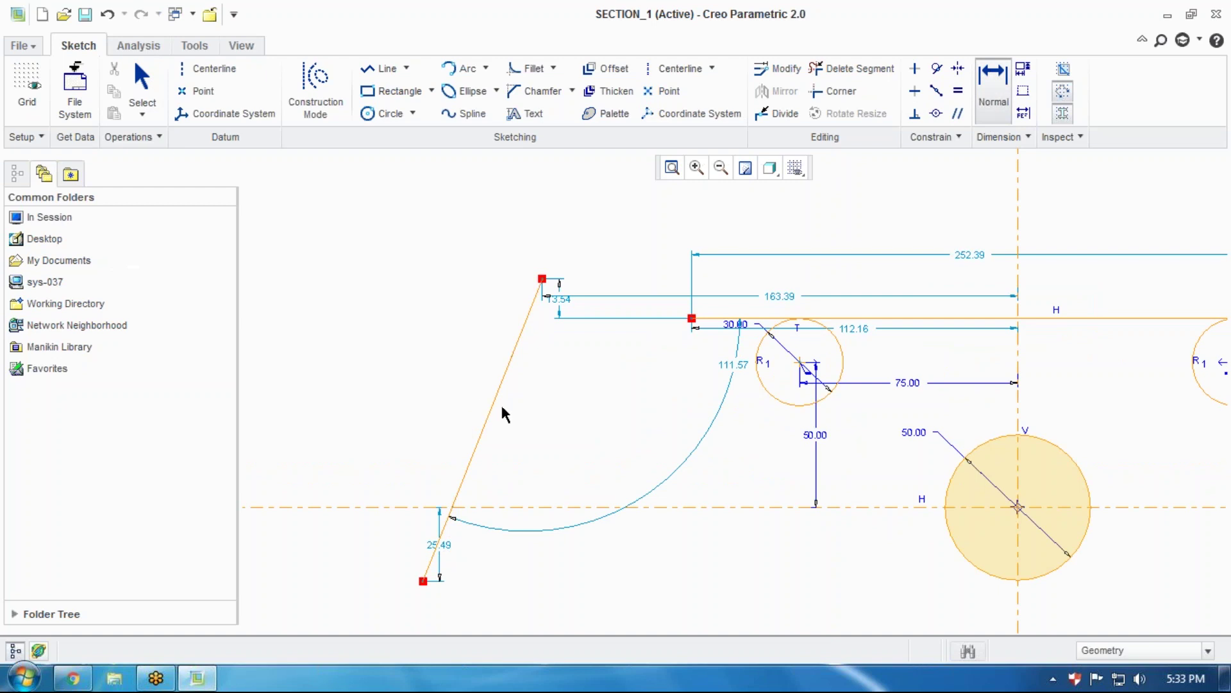
pyautogui.click(468, 392)
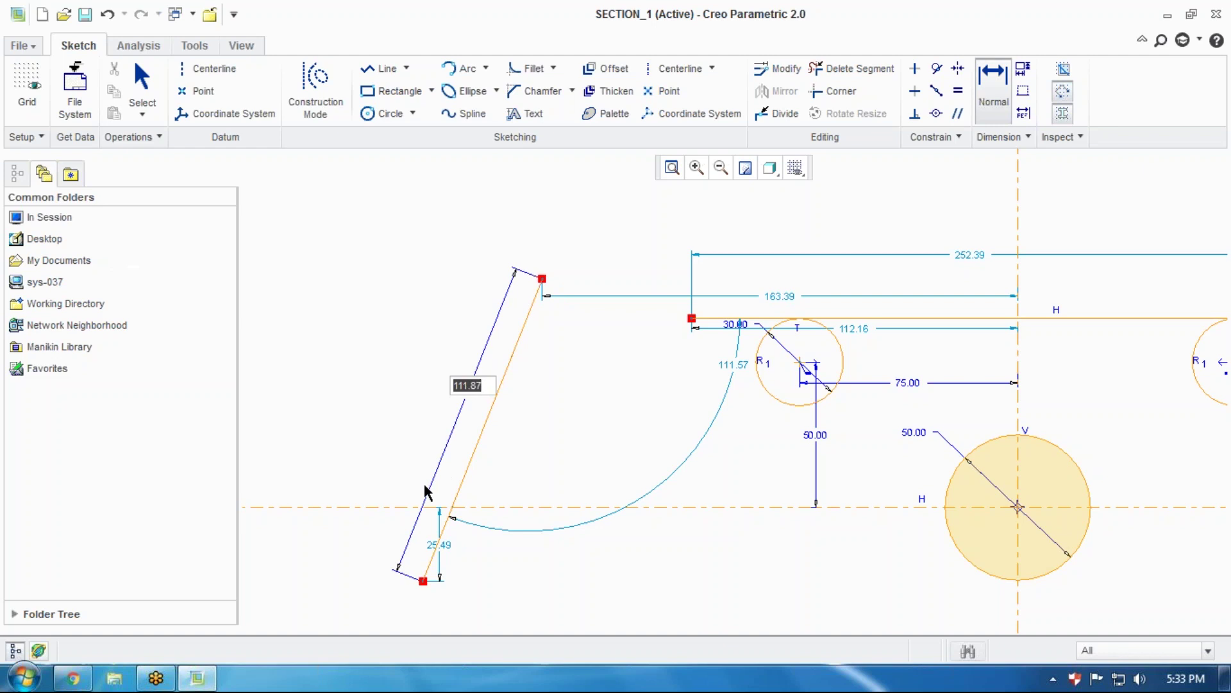
pyautogui.write('100')
pyautogui.press('Return')
pyautogui.middleClick(635, 475)
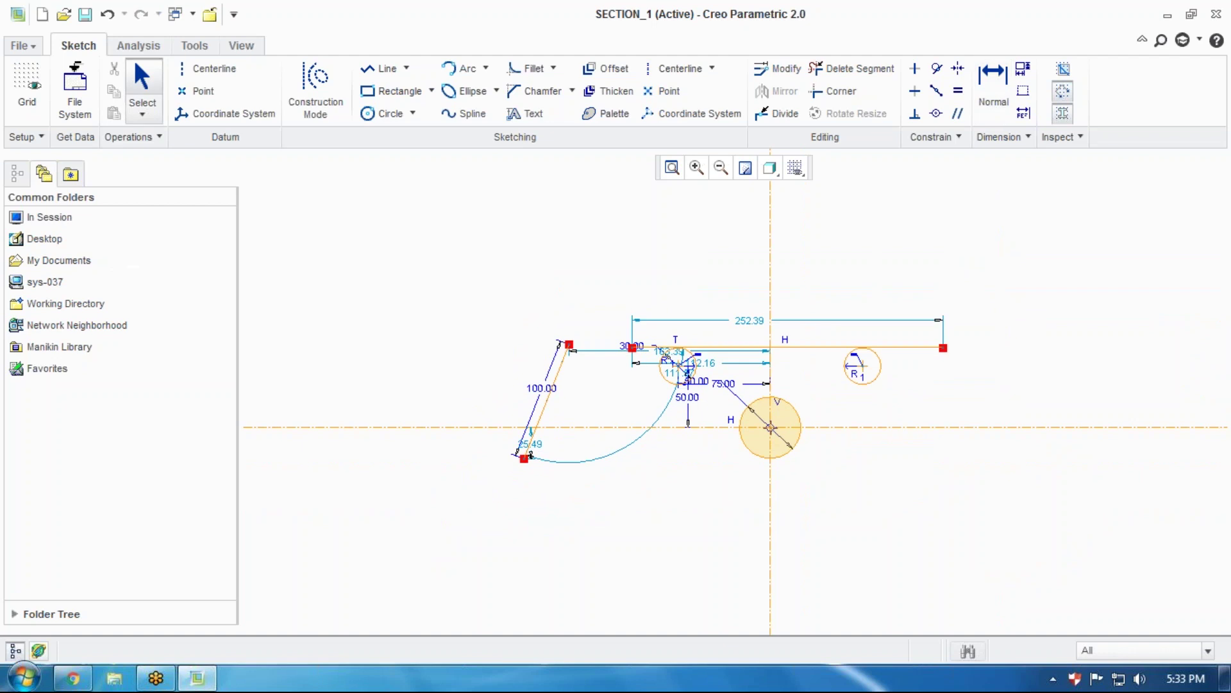
# Apply a Horizontal constraint to the 100-long slanted line and undo it
pyautogui.scroll(-1, 528, 483)
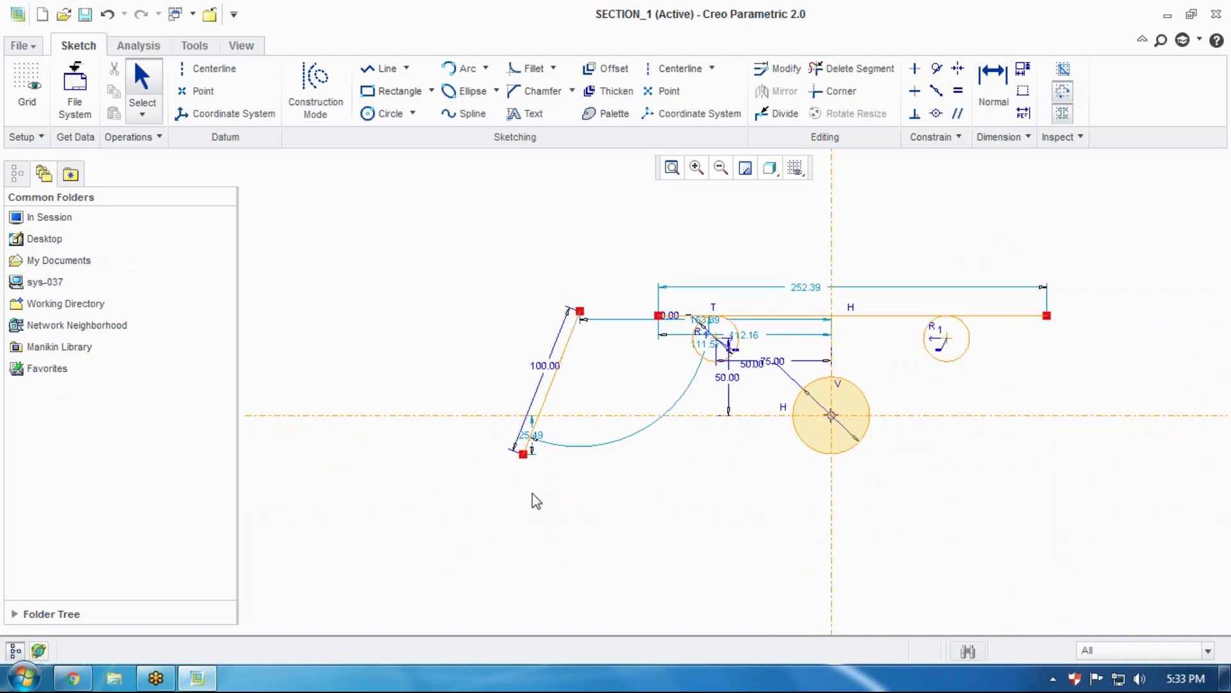
pyautogui.scroll(-1, 532, 436)
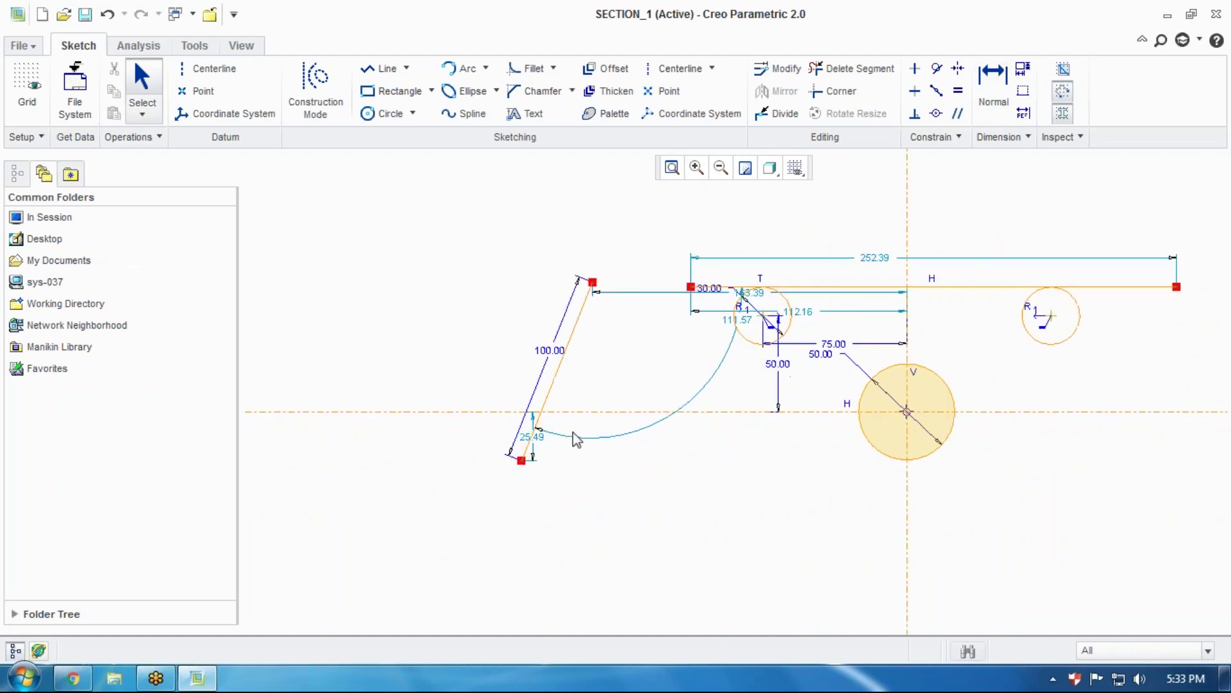
pyautogui.scroll(-1, 572, 432)
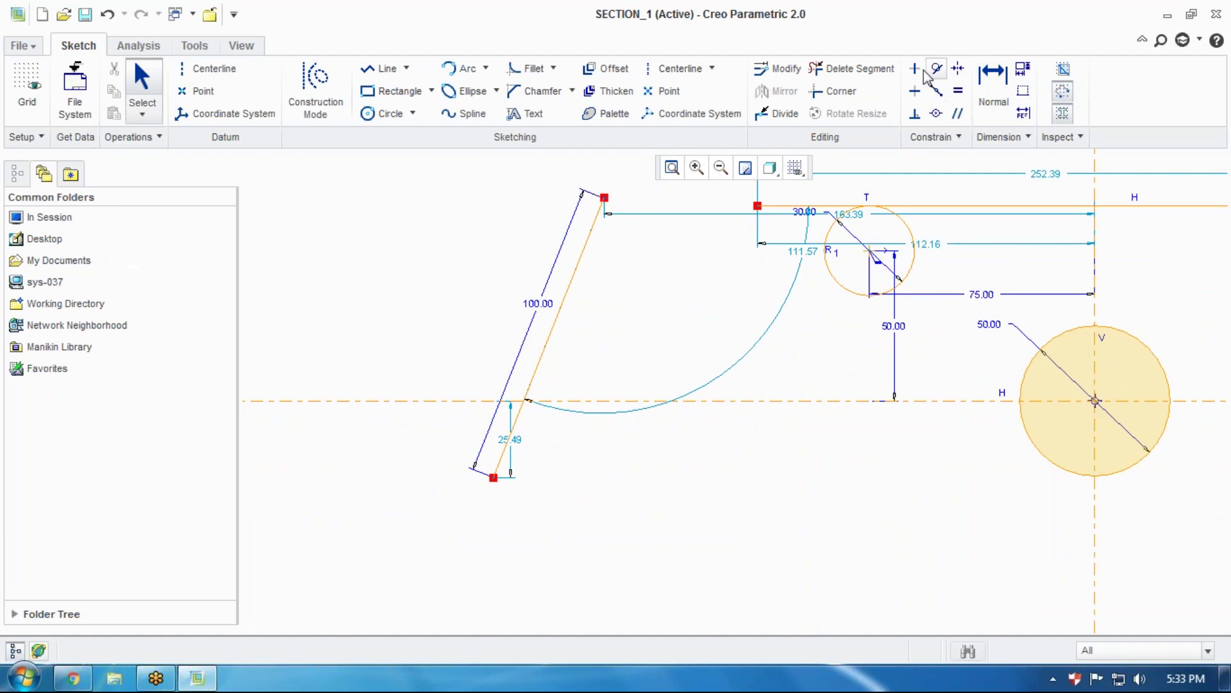
pyautogui.click(915, 90)
pyautogui.click(560, 308)
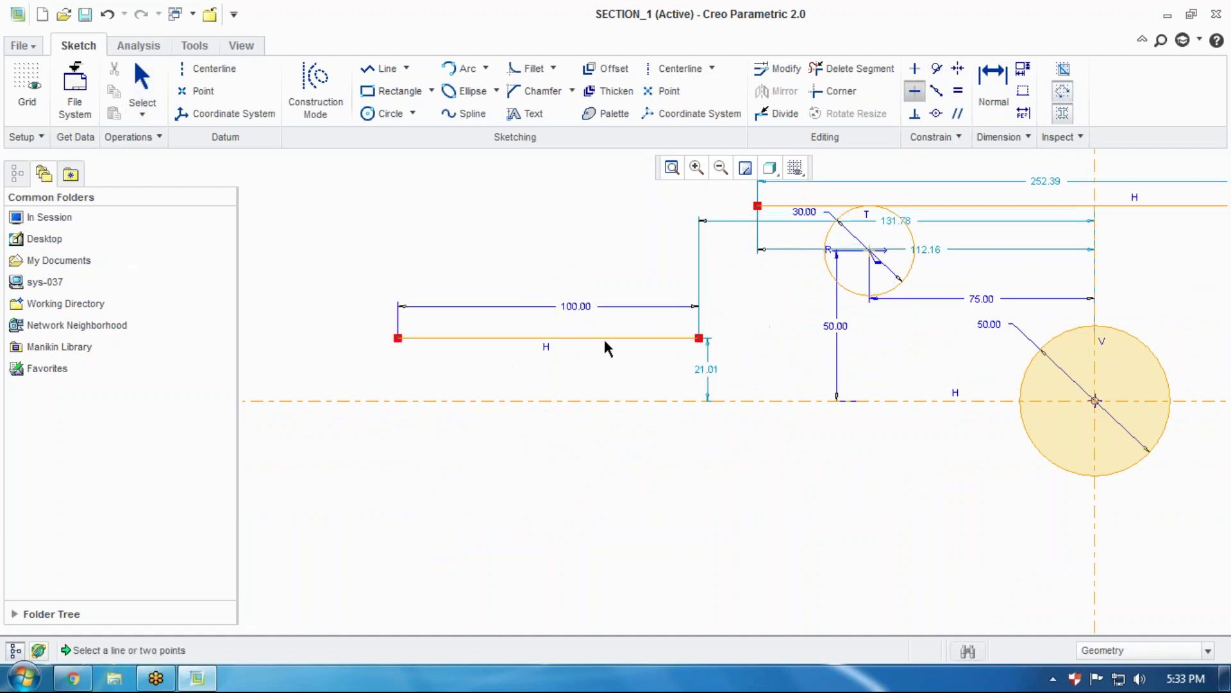
pyautogui.middleClick(608, 272)
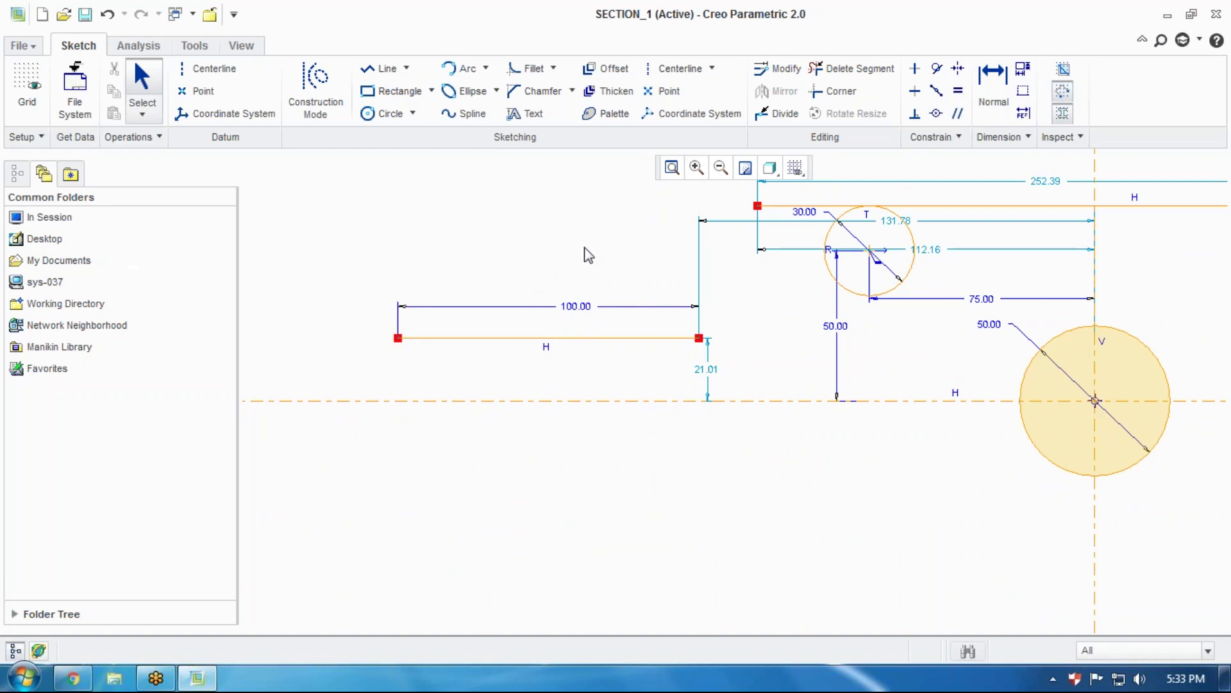
pyautogui.hotkey('ctrl', 'z')
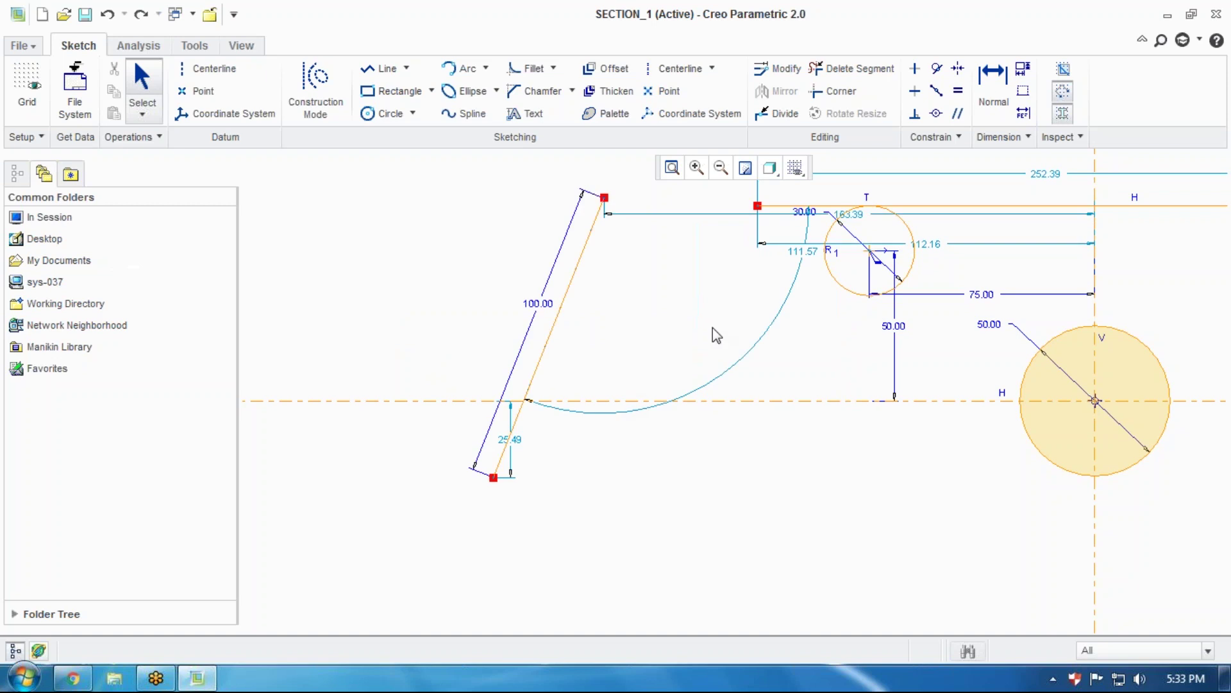
# Dimension the slanted line's lower endpoint from the horizontal centerline and set the distance to 50
pyautogui.click(991, 84)
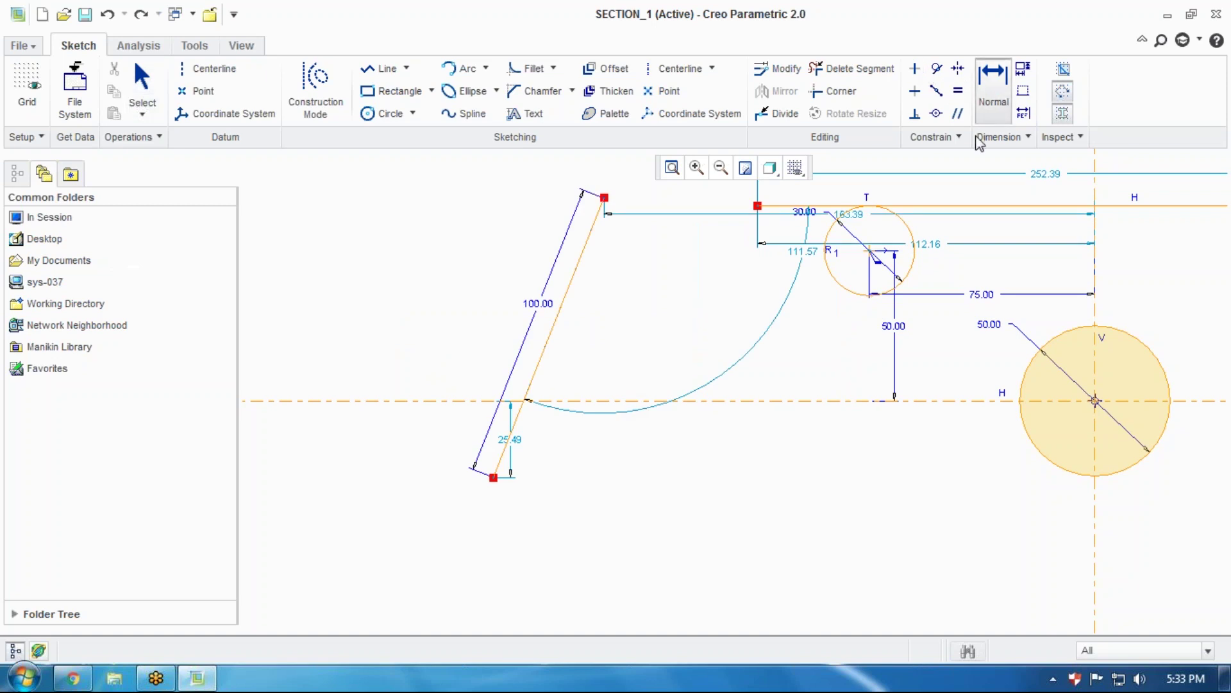
pyautogui.click(493, 477)
pyautogui.middleClick(564, 441)
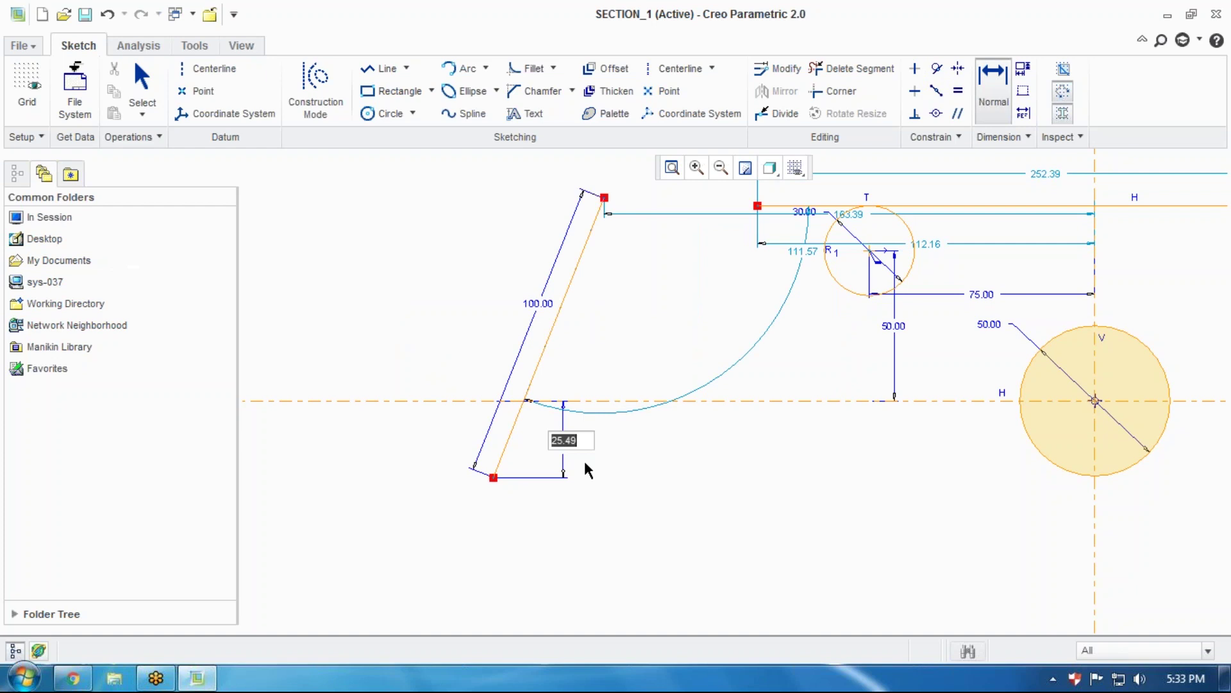
pyautogui.write('50')
pyautogui.press('Return')
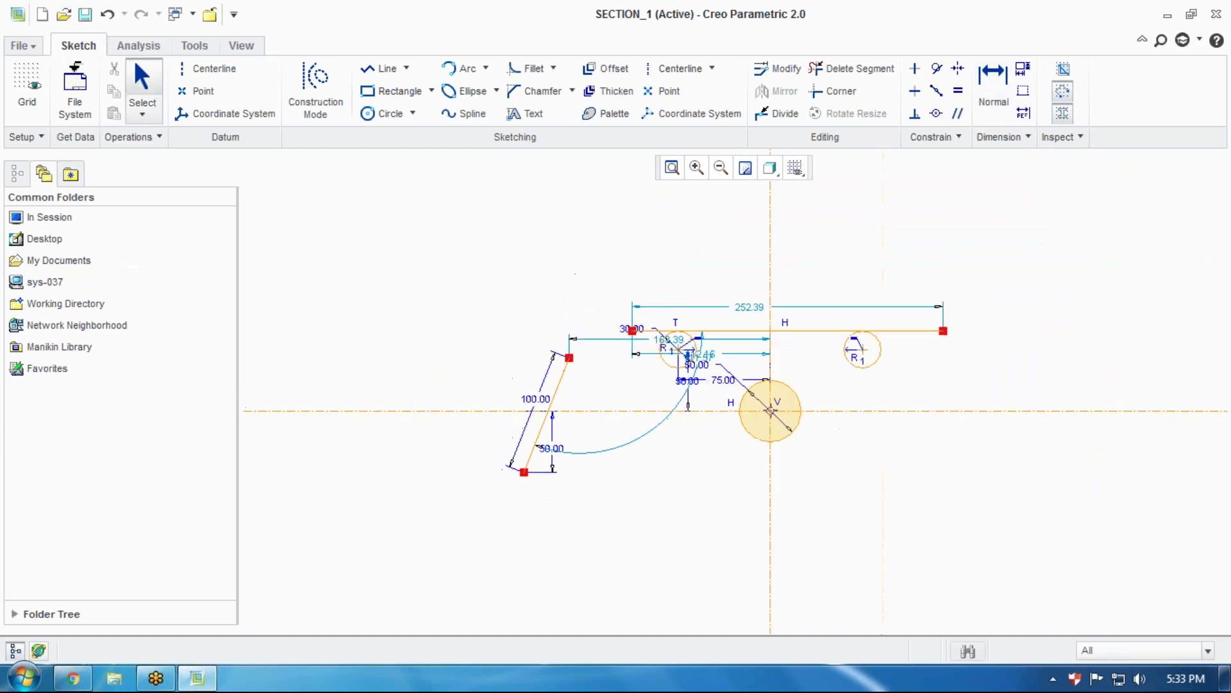
# Apply a Horizontal constraint to the slanted line left of the circles, and delete that line
pyautogui.scroll(2, 616, 470)
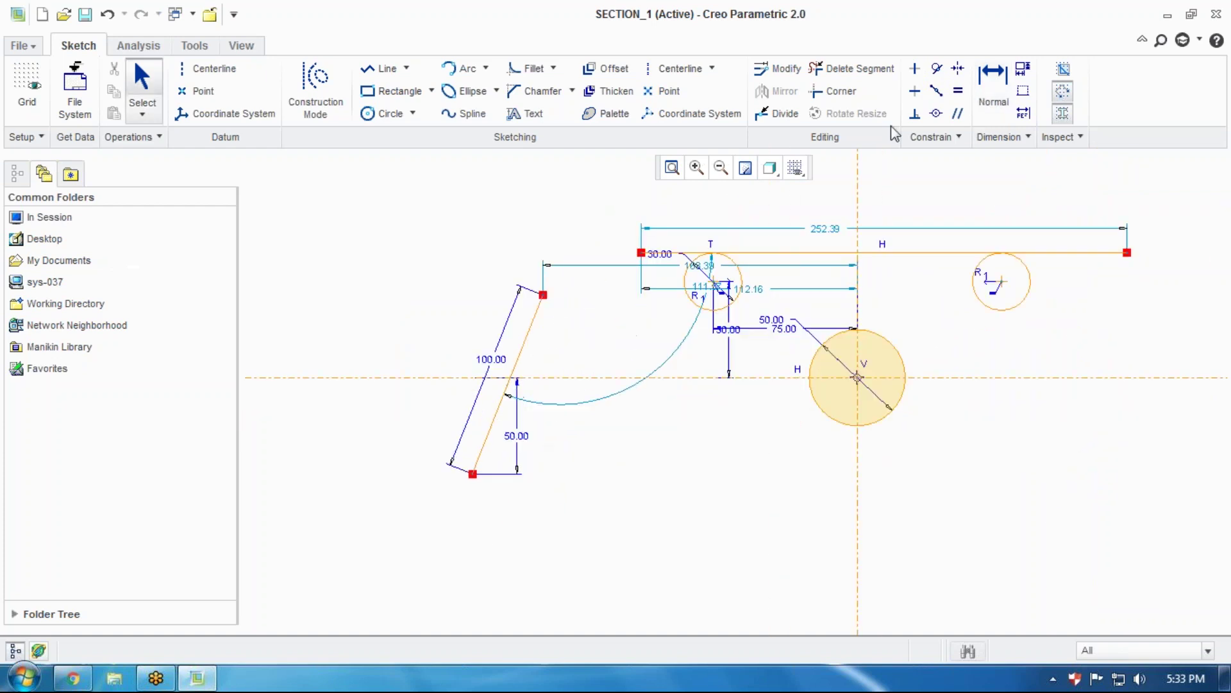
pyautogui.click(915, 91)
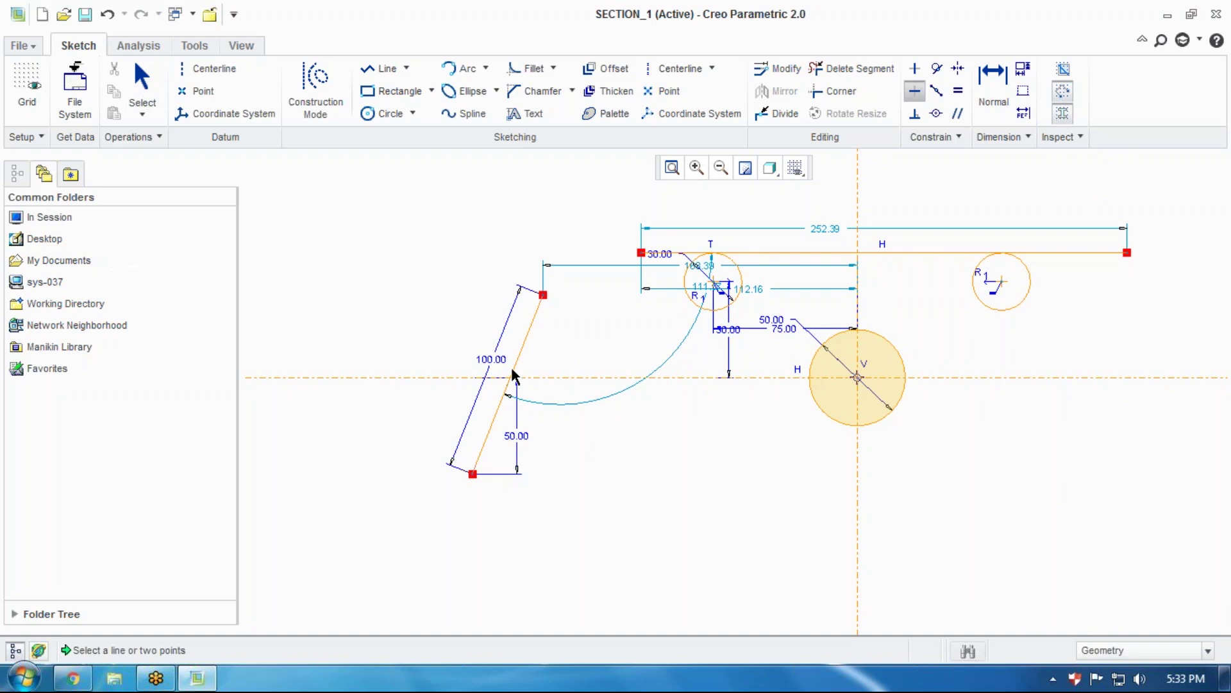
pyautogui.click(516, 366)
pyautogui.middleClick(562, 499)
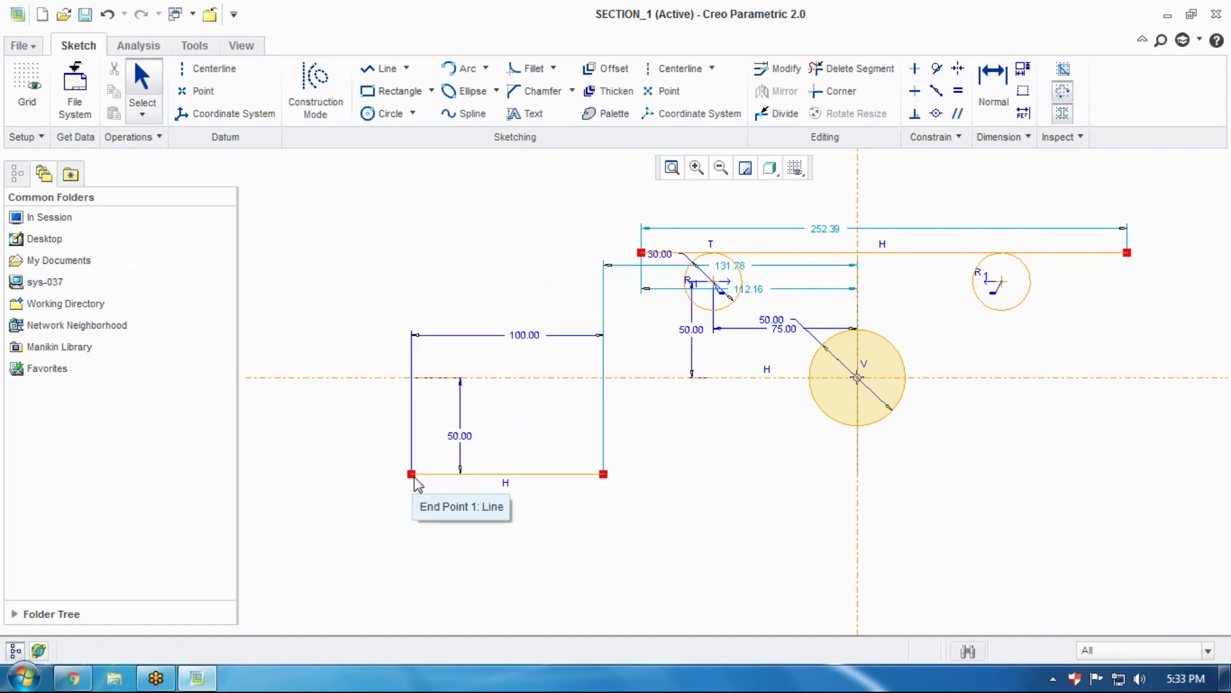
pyautogui.click(520, 475)
pyautogui.press('Delete')
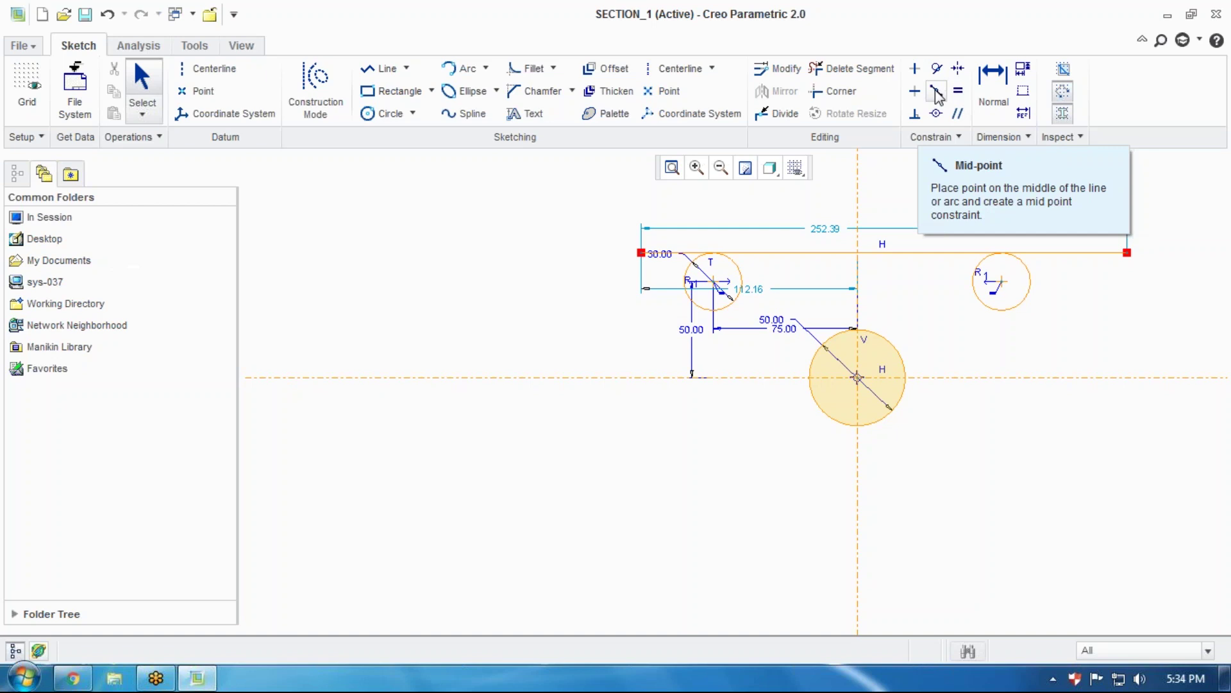
# Draw a slanted line above the upper-left circle, from about 87.7 above the horizontal line down to about 50.8 above it, 89.7 left of the vertical centerline
pyautogui.scroll(-3, 960, 372)
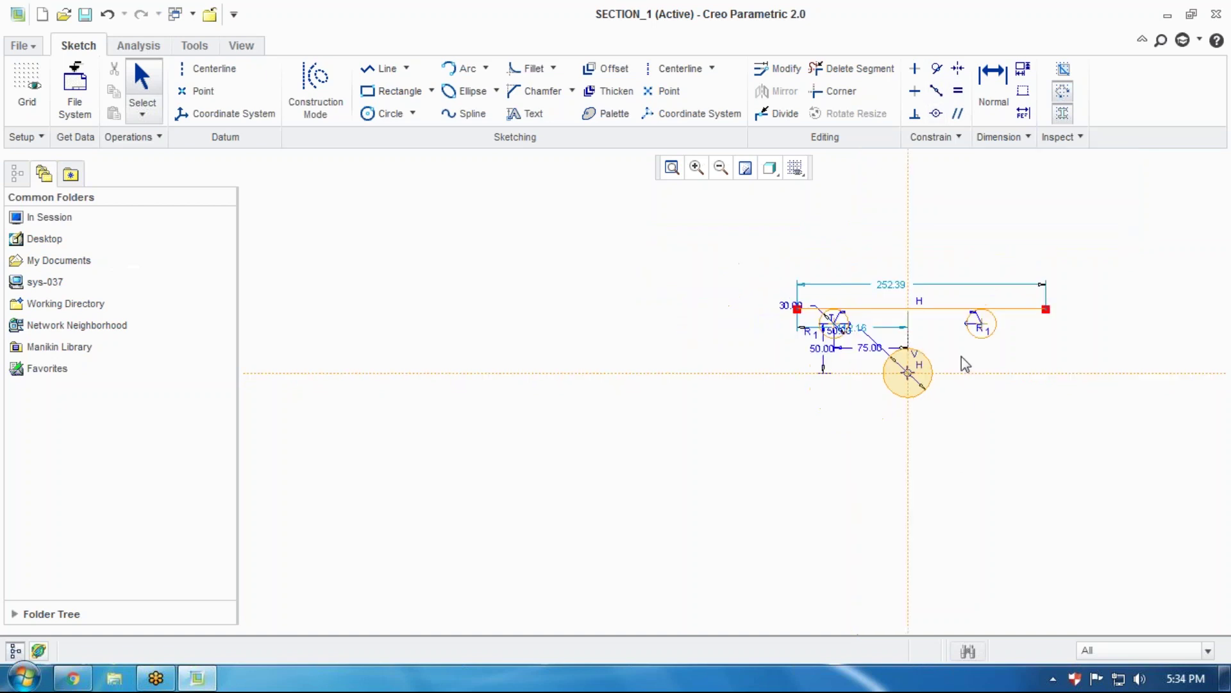
pyautogui.scroll(3, 943, 334)
pyautogui.scroll(-1, 950, 382)
pyautogui.keyDown('shift'); pyautogui.moveTo(950, 383); pyautogui.dragTo(945, 479, button='middle'); pyautogui.keyUp('shift')
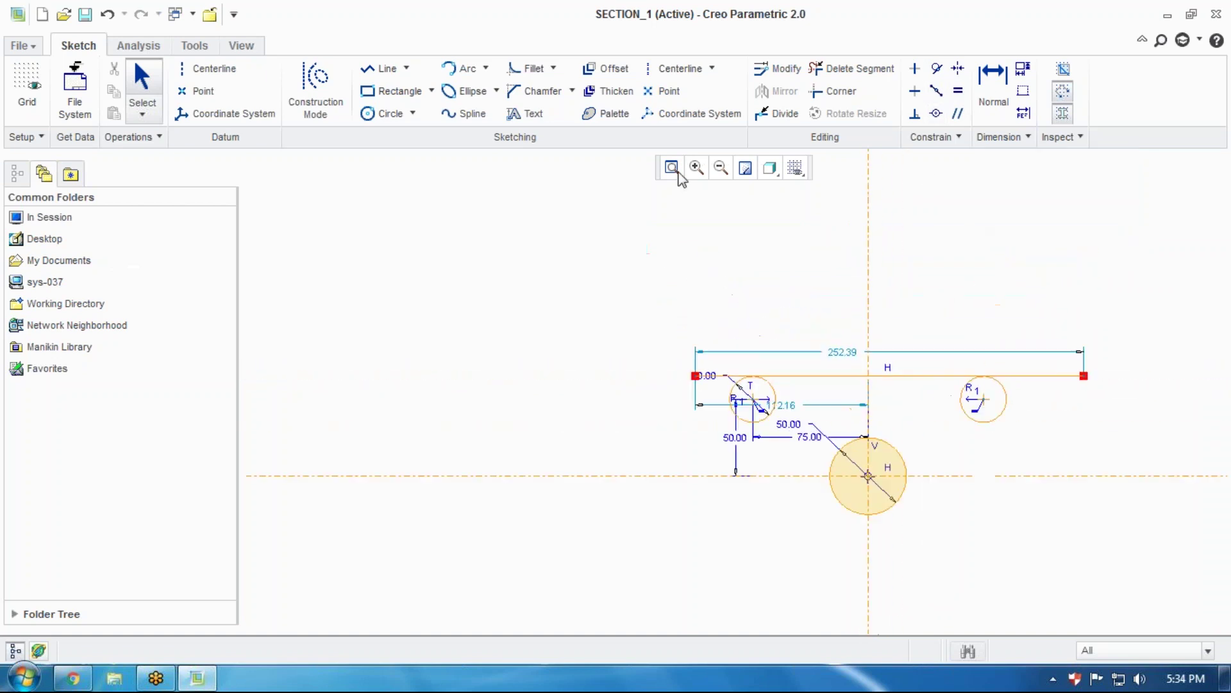
pyautogui.click(380, 68)
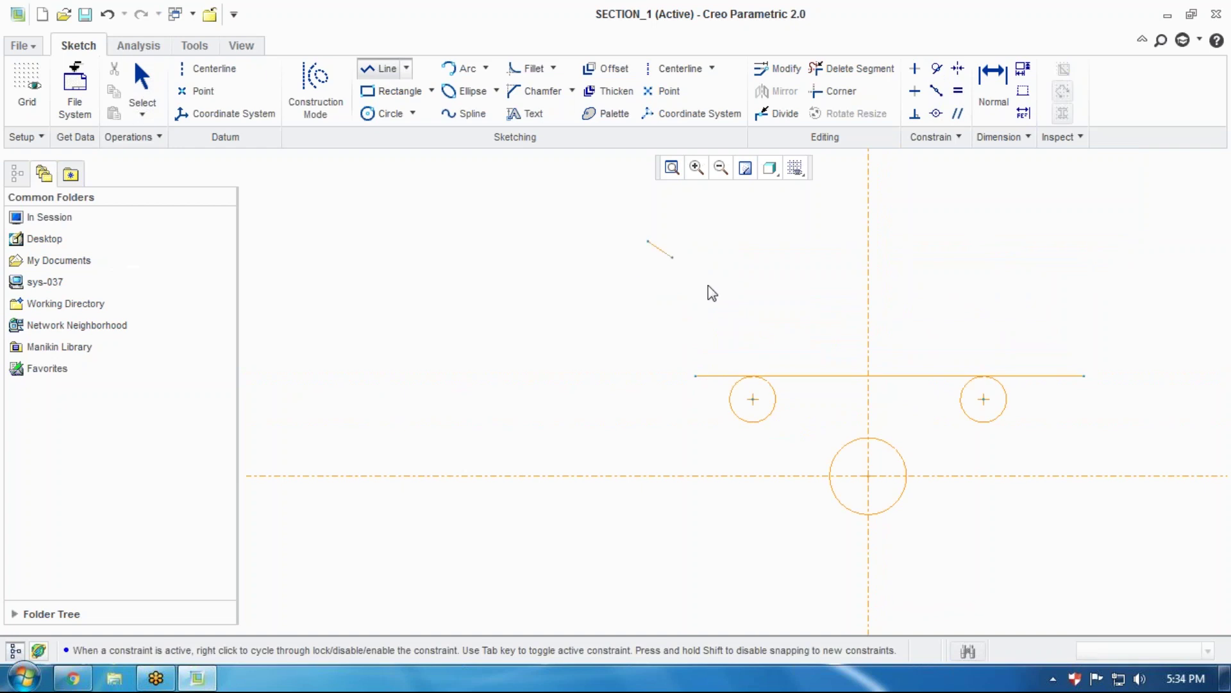
pyautogui.scroll(2, 768, 283)
pyautogui.middleClick(767, 281)
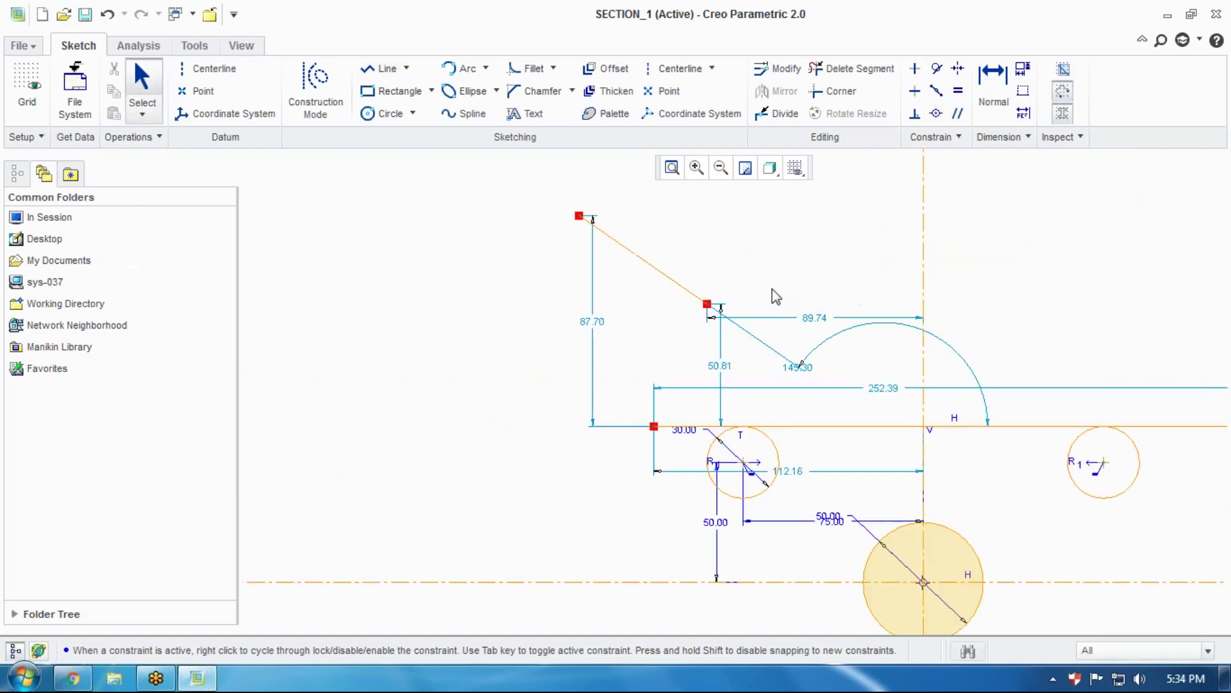
# Constrain the slanted line's lower endpoint to the midpoint of the horizontal line, and undo the Mid-point constraint
pyautogui.scroll(-3, 873, 306)
pyautogui.scroll(2, 873, 307)
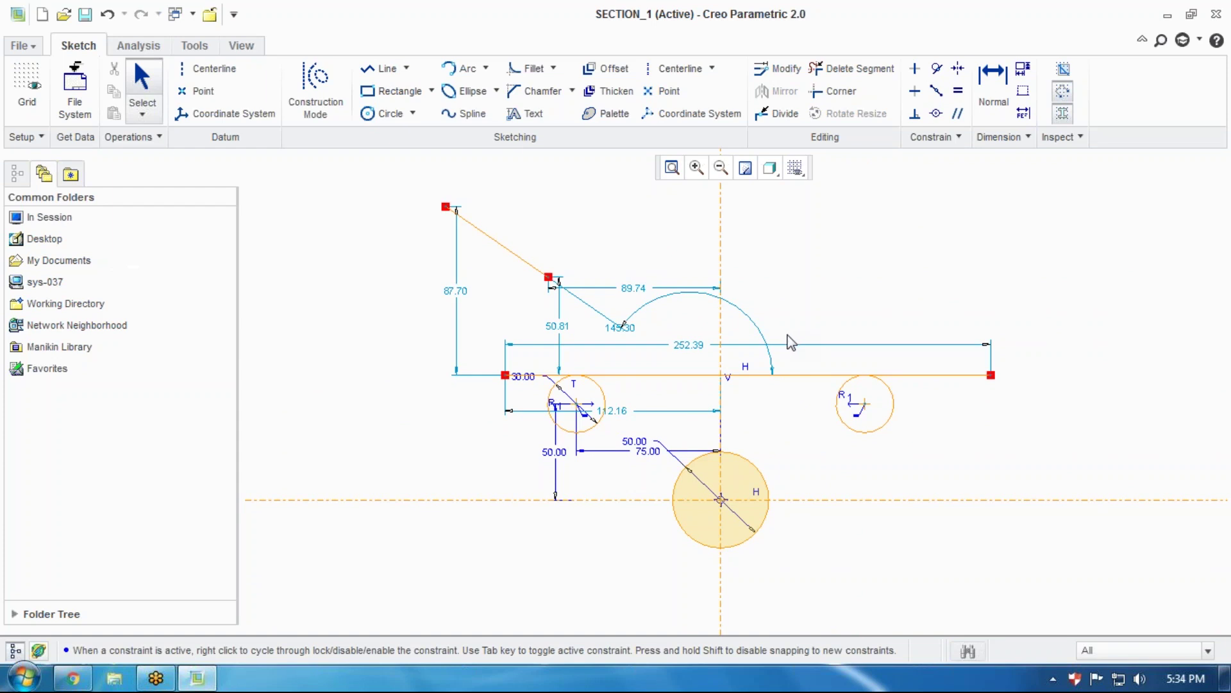
pyautogui.scroll(1, 662, 239)
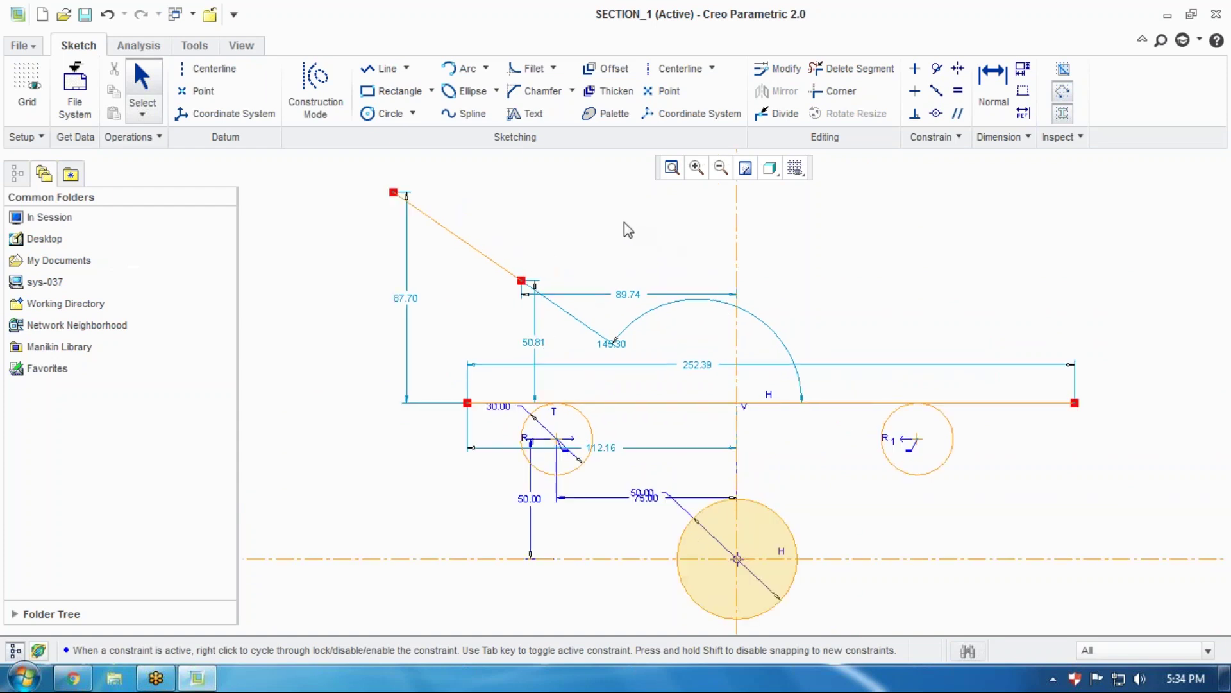
pyautogui.click(937, 93)
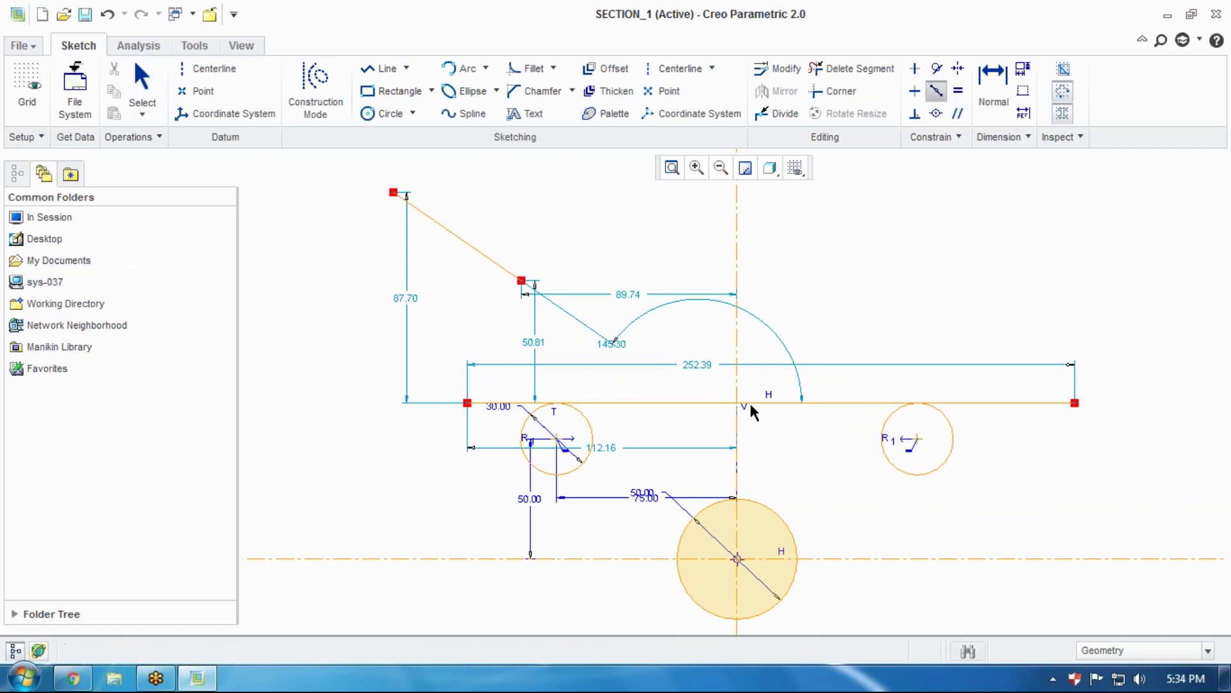
pyautogui.click(839, 404)
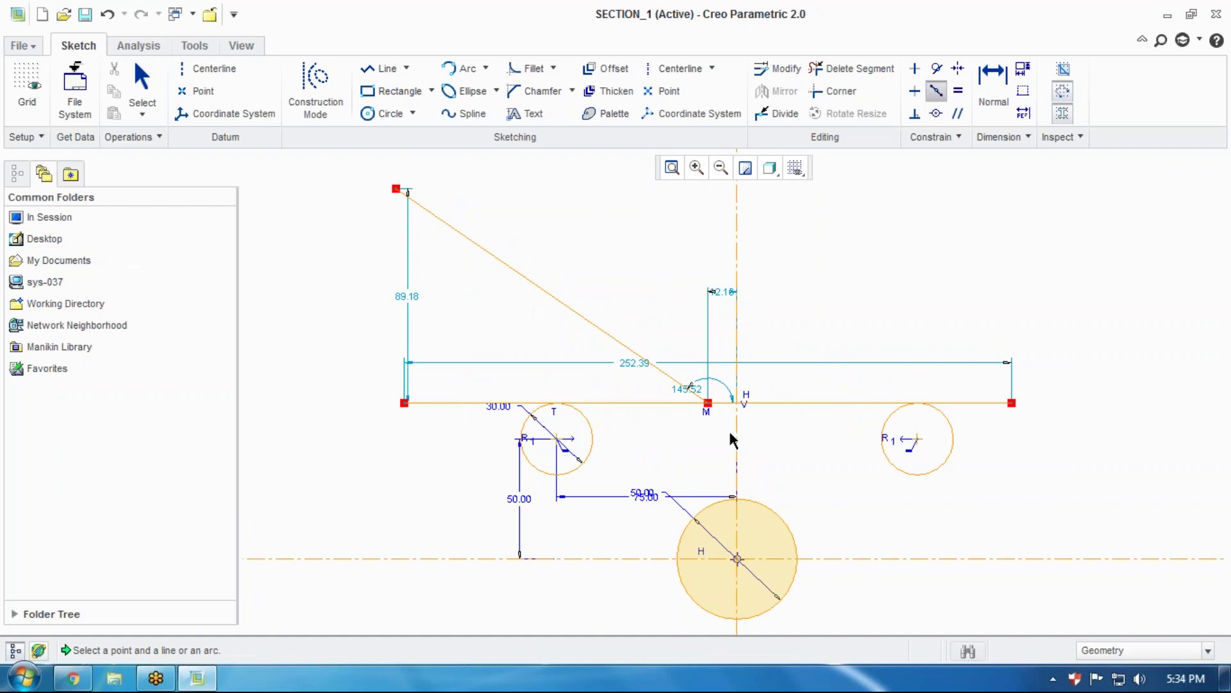
pyautogui.middleClick(838, 278)
pyautogui.hotkey('ctrl', 'z')
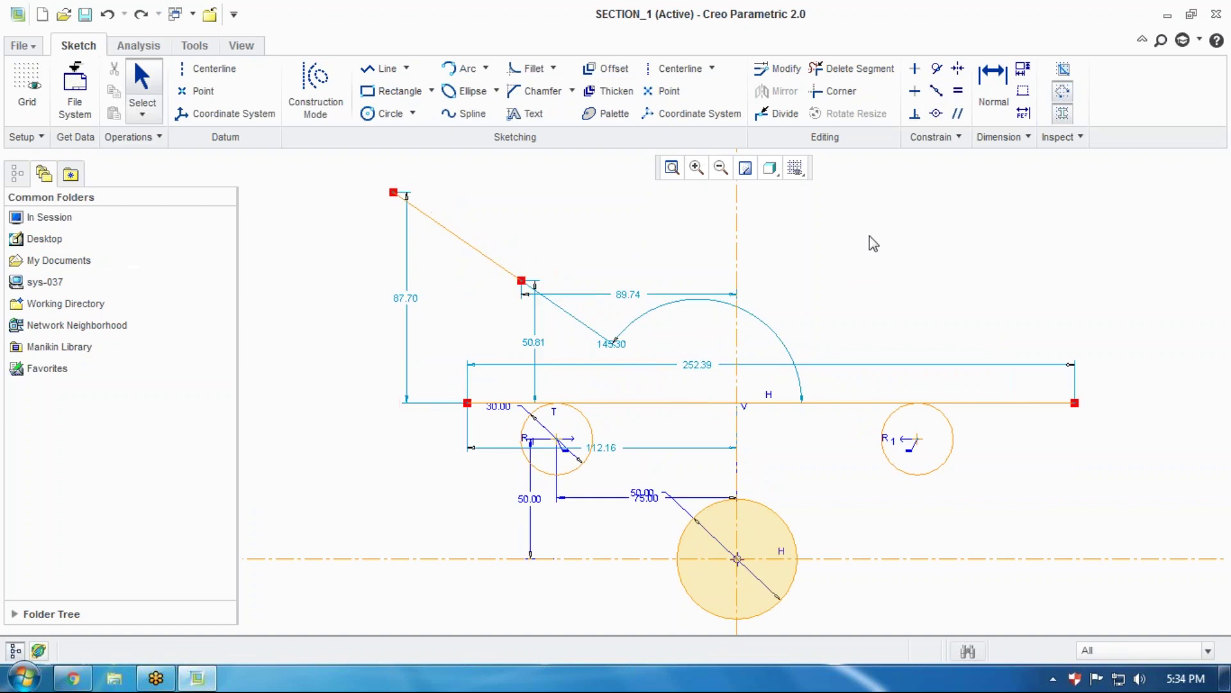
# Constrain the horizontal line's left endpoint to the midpoint of the slanted line, and undo the Mid-point constraint
pyautogui.click(935, 96)
pyautogui.click(522, 280)
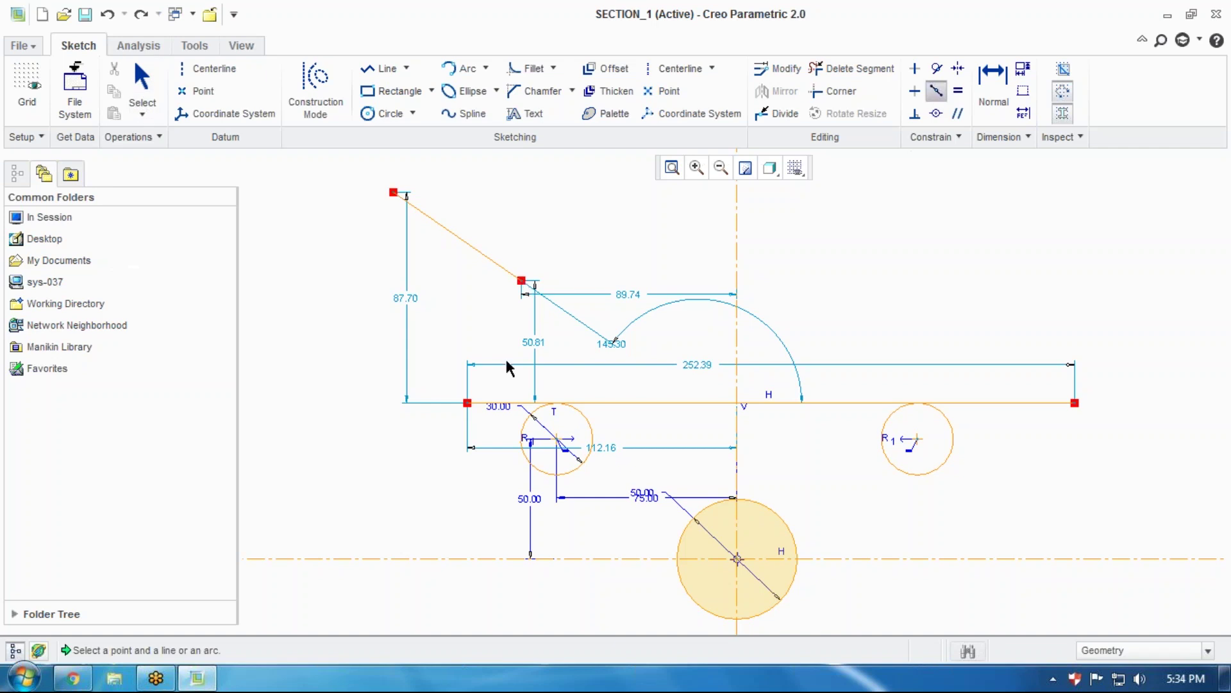
pyautogui.click(468, 402)
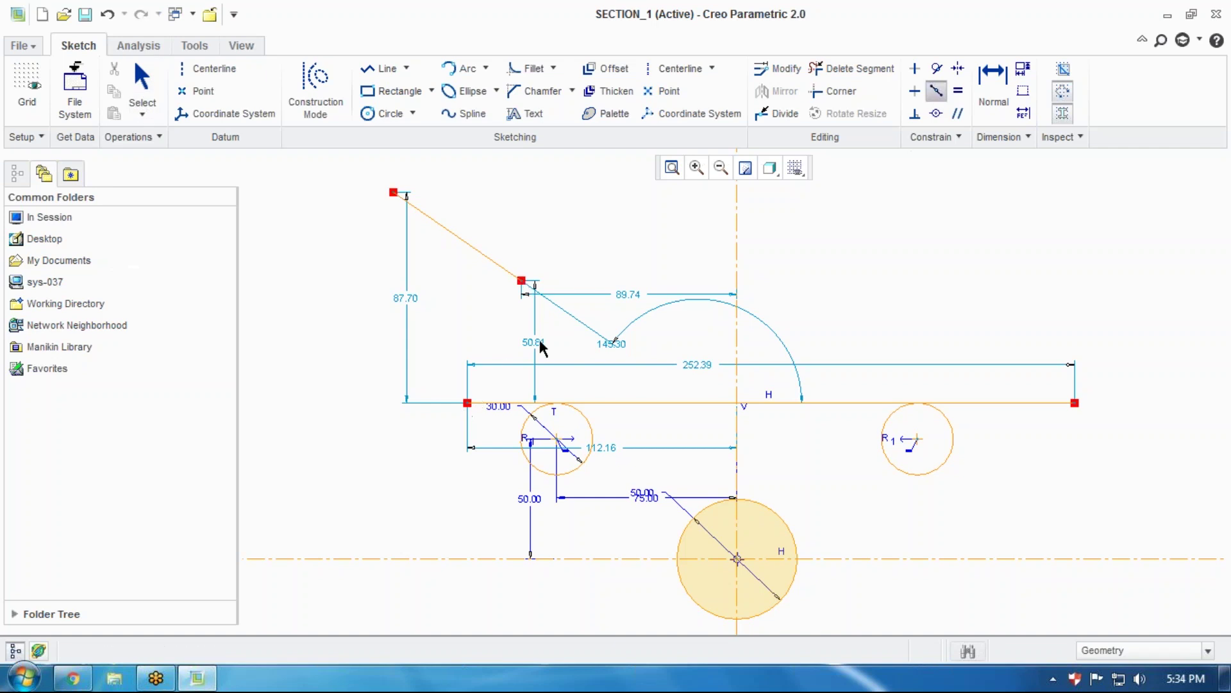
pyautogui.click(470, 246)
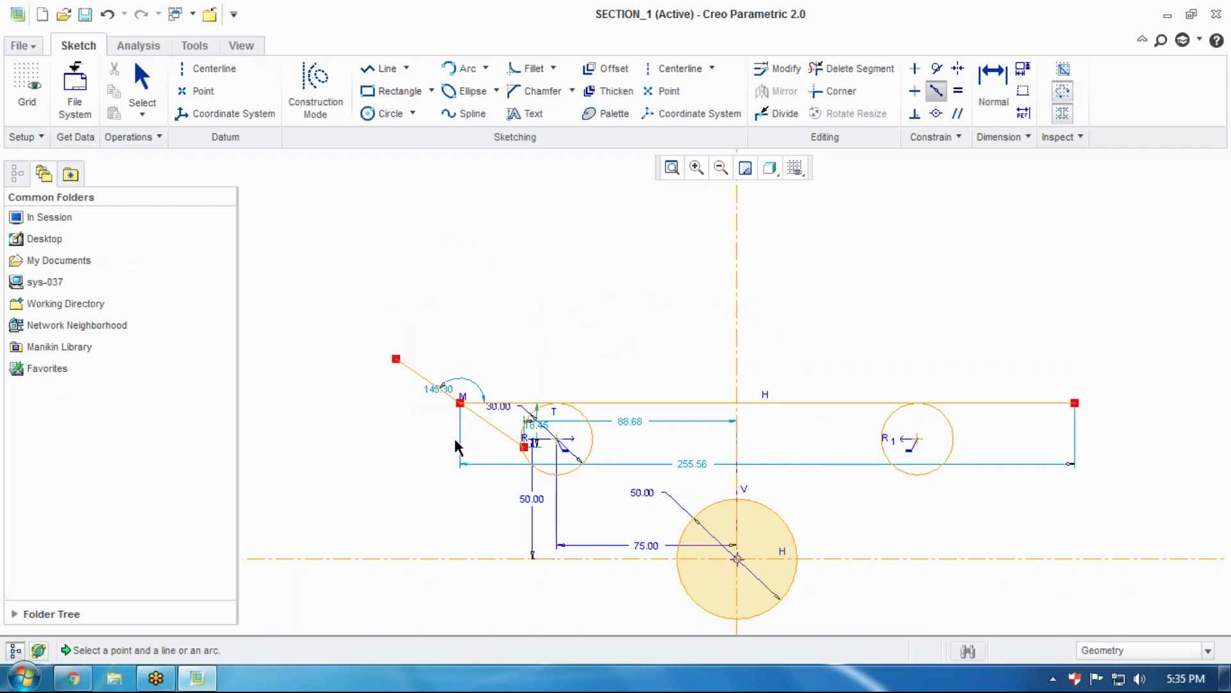
pyautogui.hotkey('ctrl', 'z')
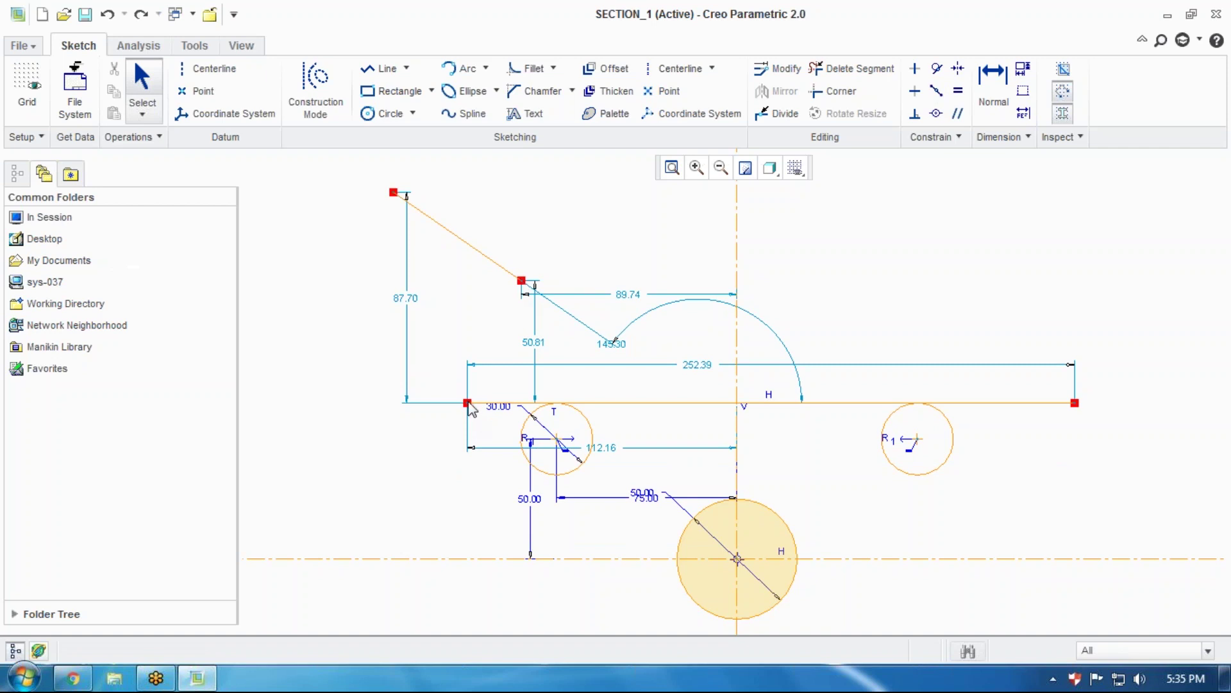
# Try a Coincident constraint between the slanted line's lower endpoint and the horizontal line's left endpoint, and undo it
pyautogui.click(936, 115)
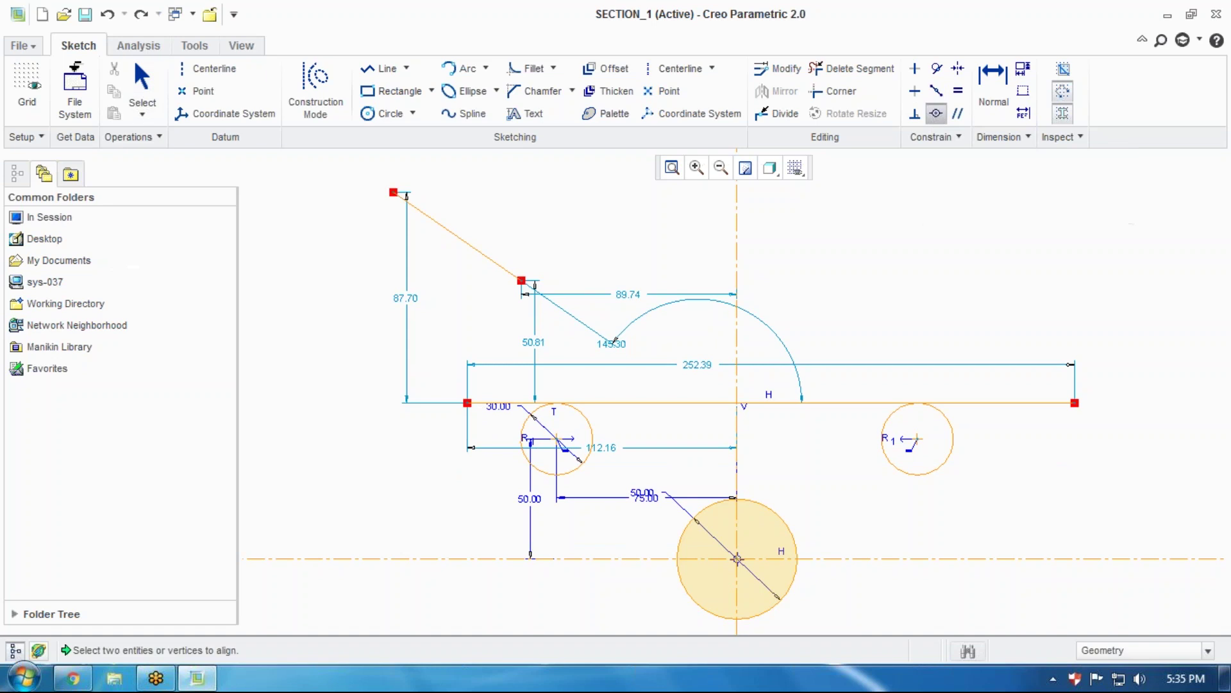
pyautogui.click(467, 404)
pyautogui.middleClick(438, 434)
pyautogui.hotkey('ctrl', 'z')
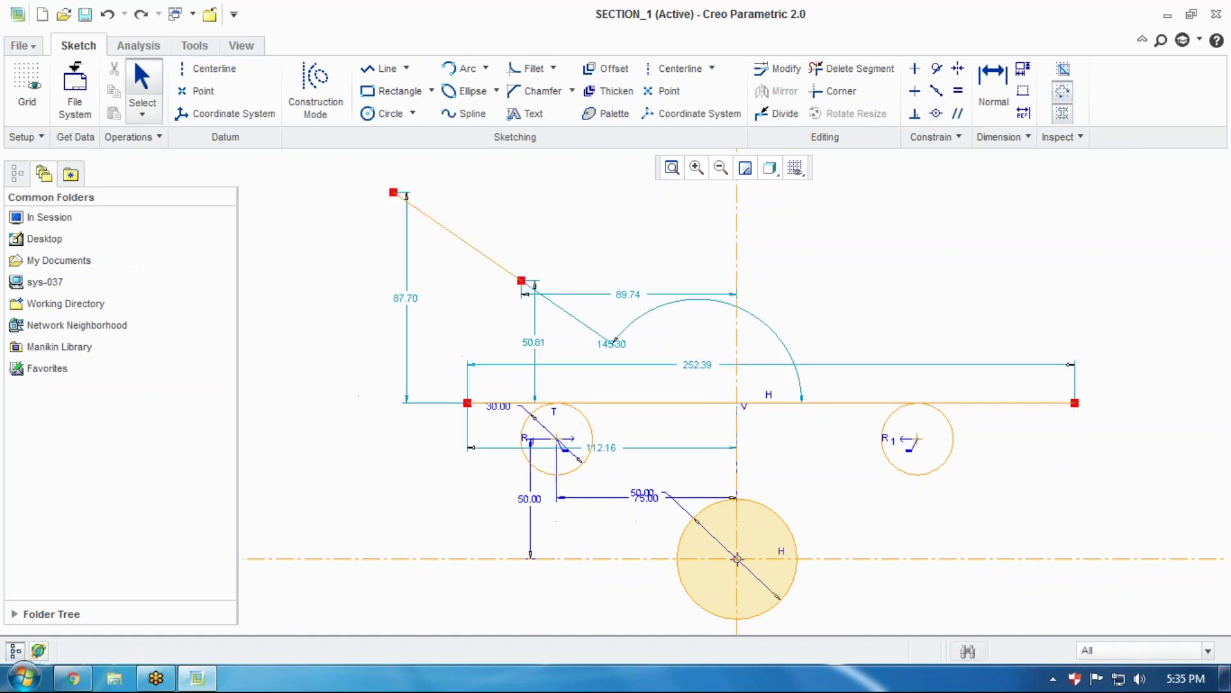
# Make the slanted line's lower endpoint coincident with the horizontal line's right endpoint, and undo the Coincident constraint
pyautogui.click(935, 114)
pyautogui.click(522, 281)
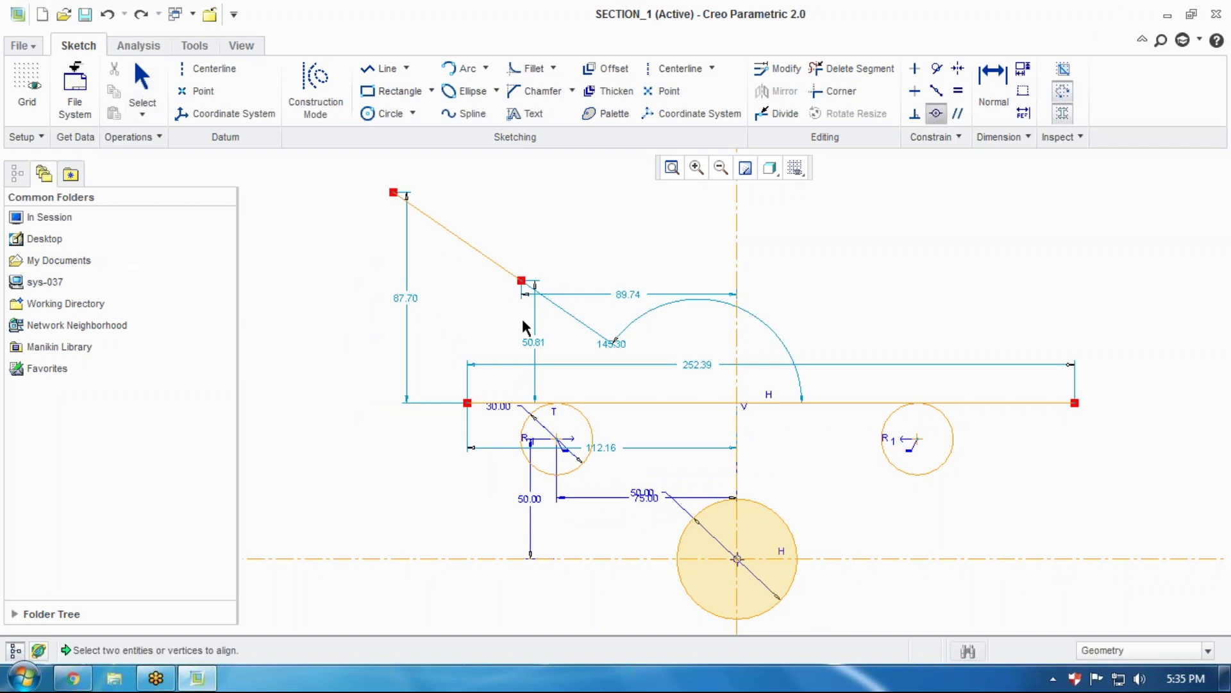
pyautogui.click(1075, 403)
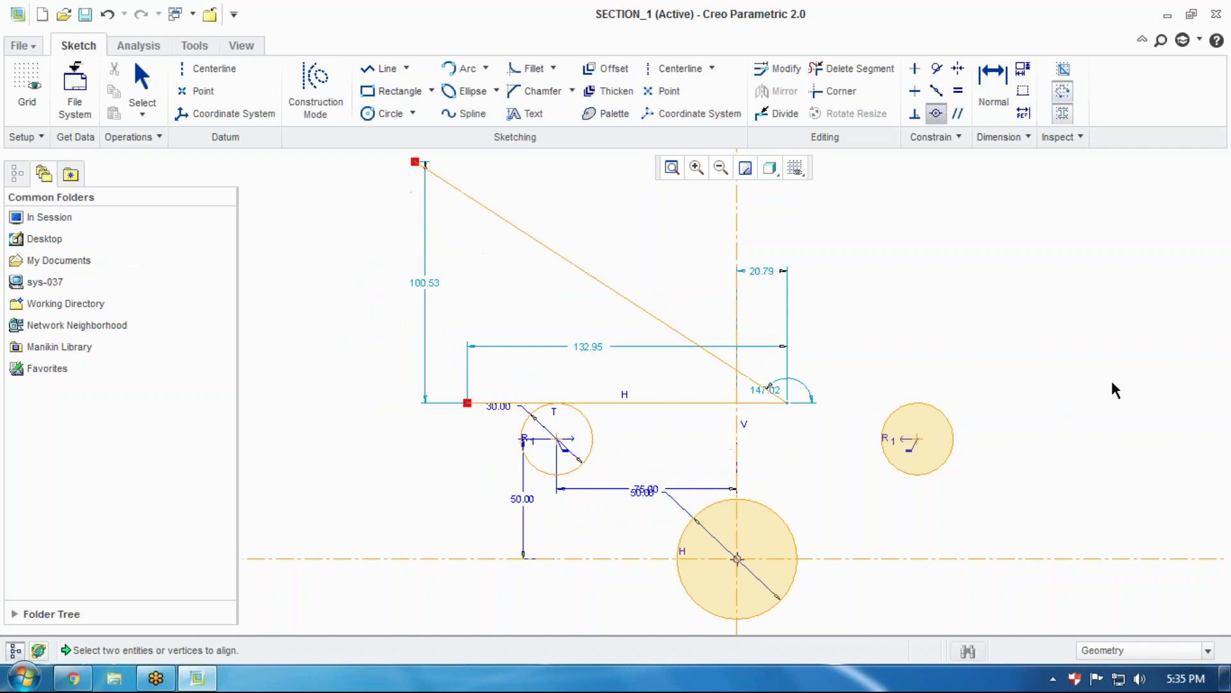
pyautogui.hotkey('ctrl', 'z')
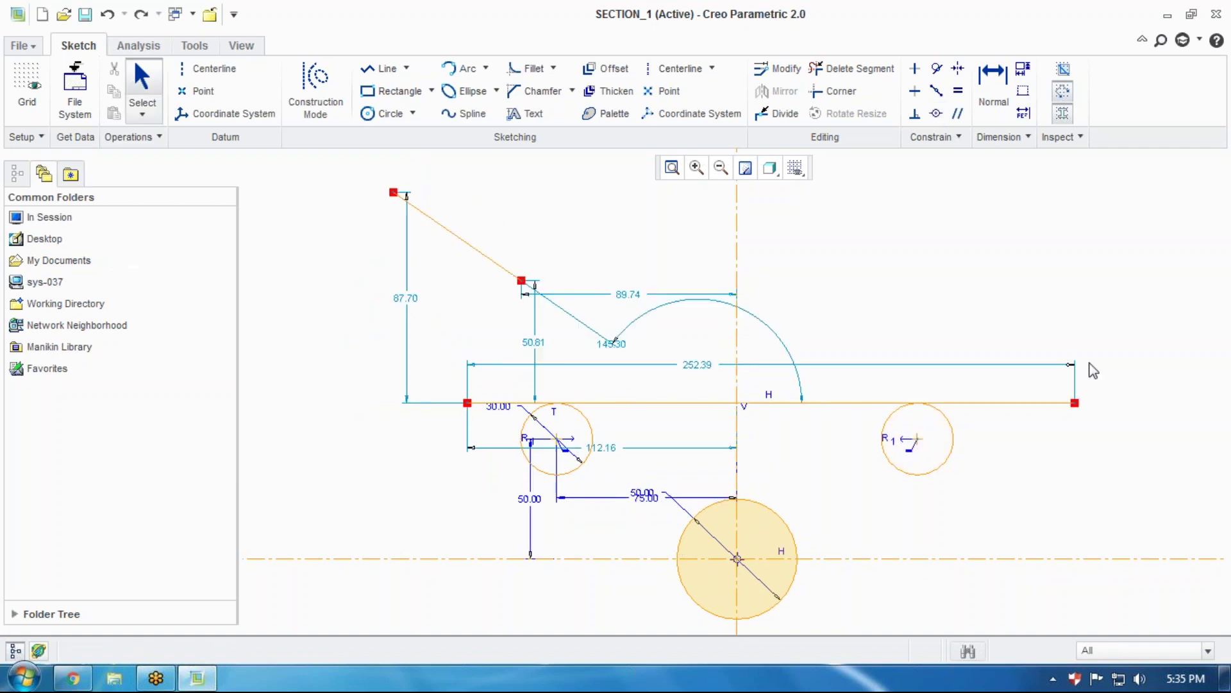
# Make the slanted line perpendicular to the horizontal line, and move it to about 68 from the horizontal line's left endpoint
pyautogui.click(915, 115)
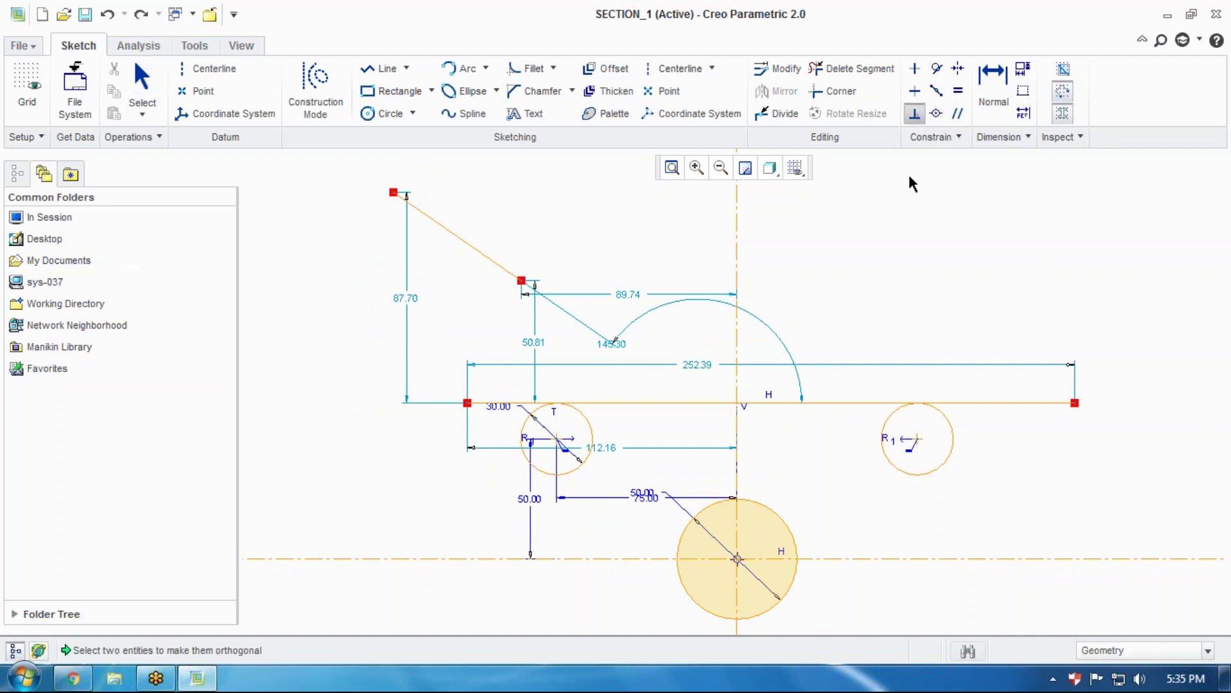
pyautogui.click(498, 264)
pyautogui.click(603, 401)
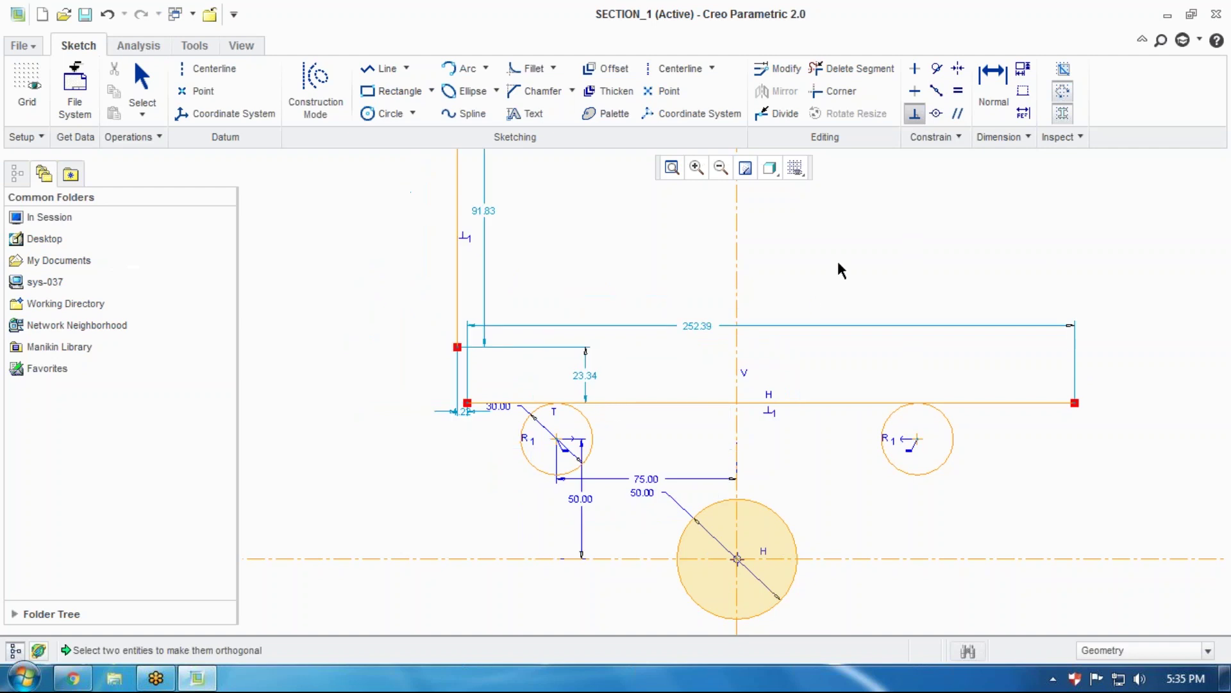
pyautogui.middleClick(930, 276)
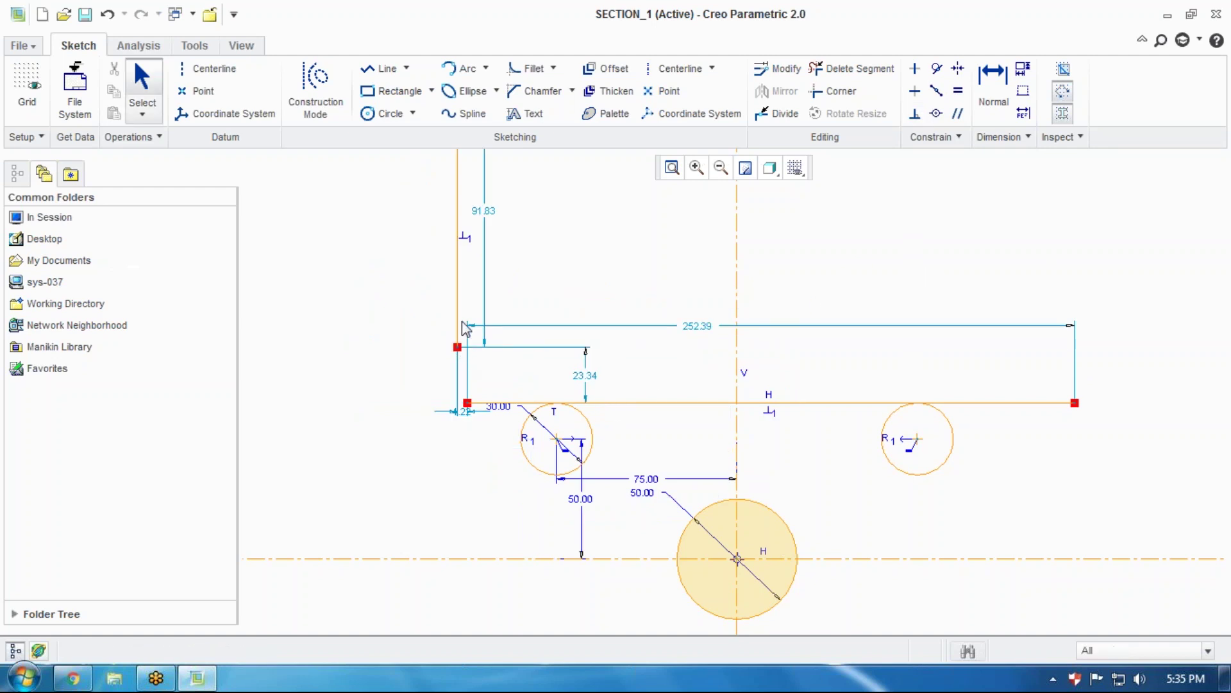
pyautogui.moveTo(465, 330); pyautogui.dragTo(630, 334)
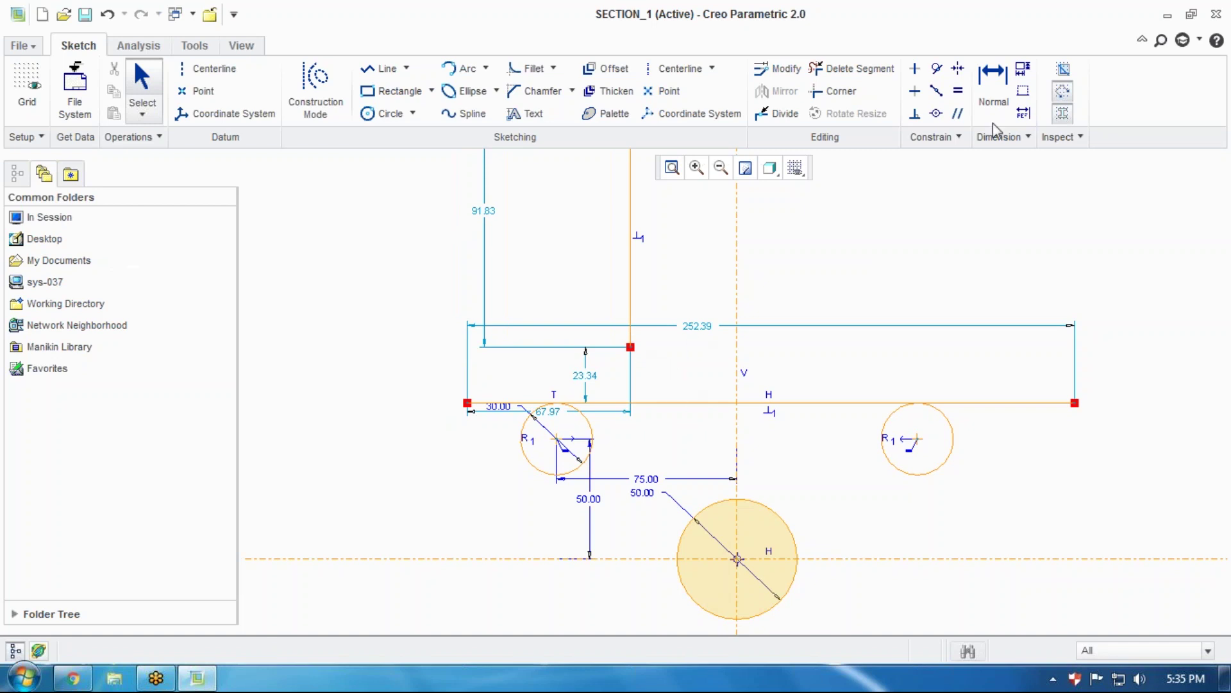
# Constrain the perpendicular line's lower endpoint to the midpoint of the horizontal line
pyautogui.click(935, 93)
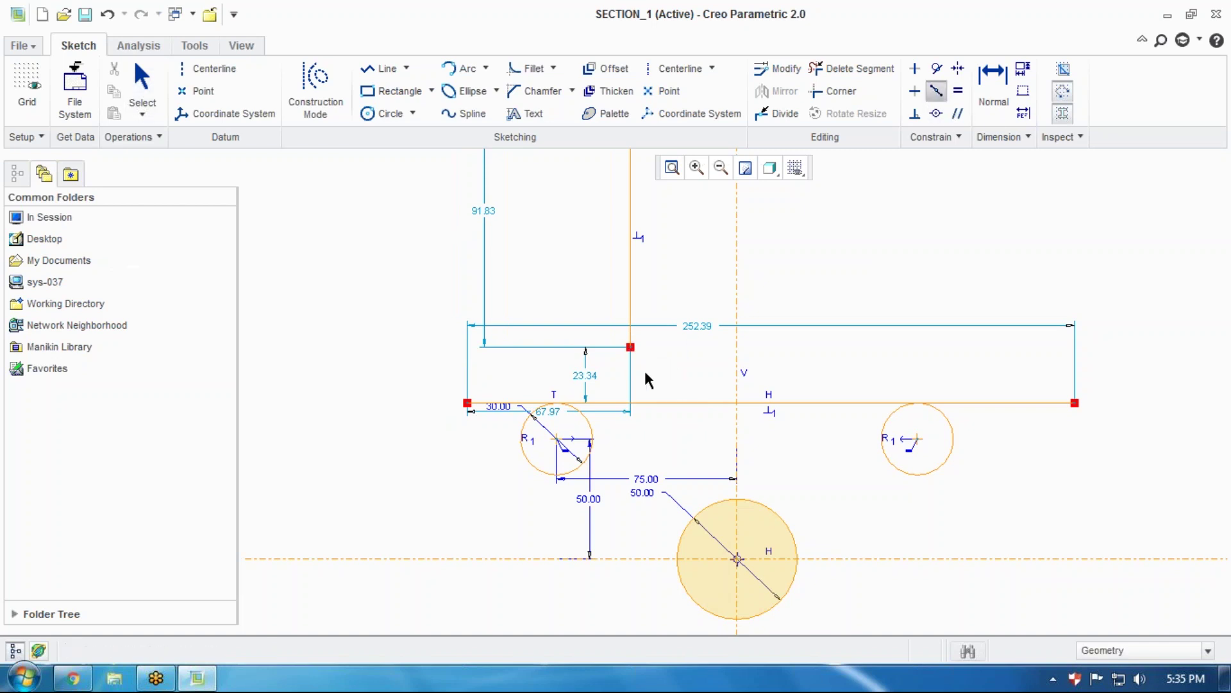
pyautogui.click(706, 404)
pyautogui.middleClick(830, 334)
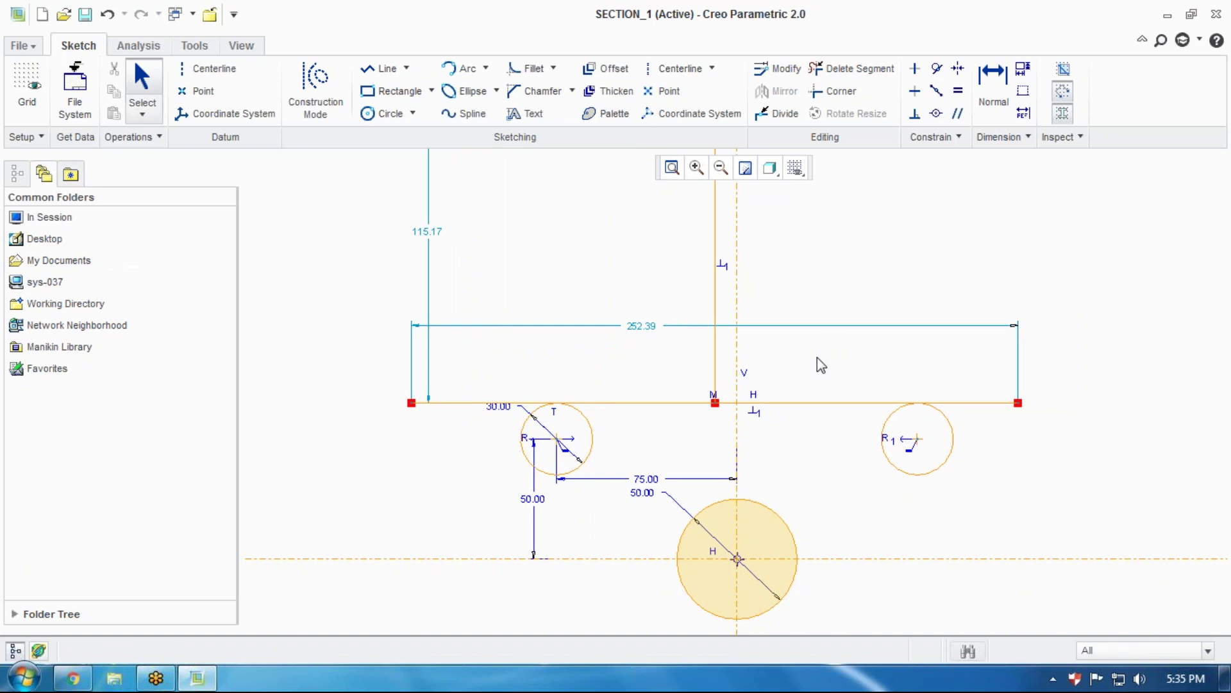
# Undo the Mid-point constraint, the line's move and the Perpendicular constraint
pyautogui.scroll(-2, 828, 333)
pyautogui.scroll(1, 835, 294)
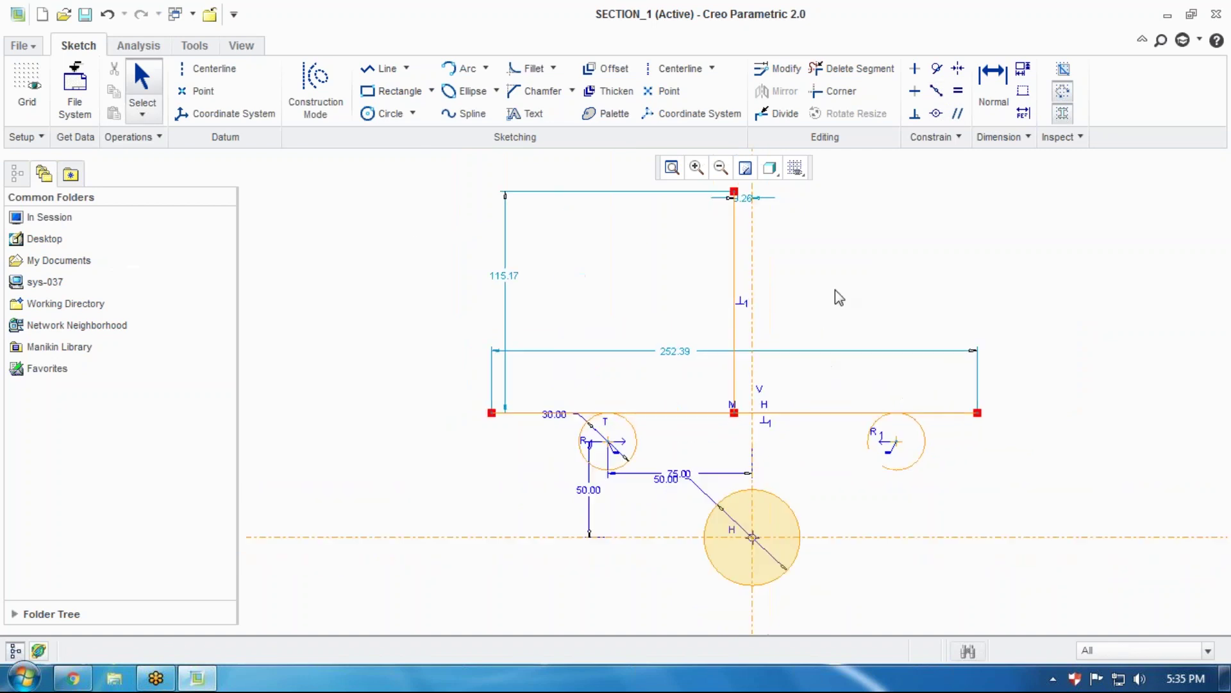
pyautogui.hotkey('ctrl', 'z')
pyautogui.hotkey('ctrl', 'z')
pyautogui.hotkey('ctrl', 'z')
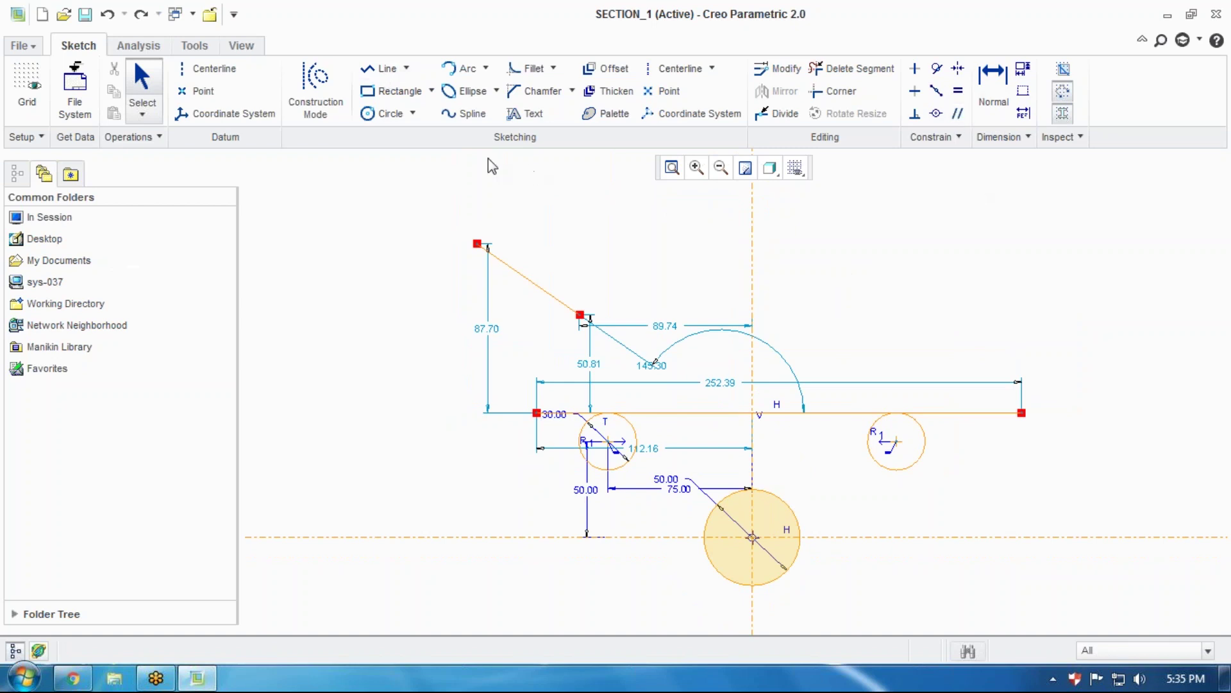
# Try moving the slanted line's lower endpoint, and undo the moves together with the drawing of the slanted line
pyautogui.click(737, 346)
pyautogui.moveTo(581, 318); pyautogui.dragTo(821, 334)
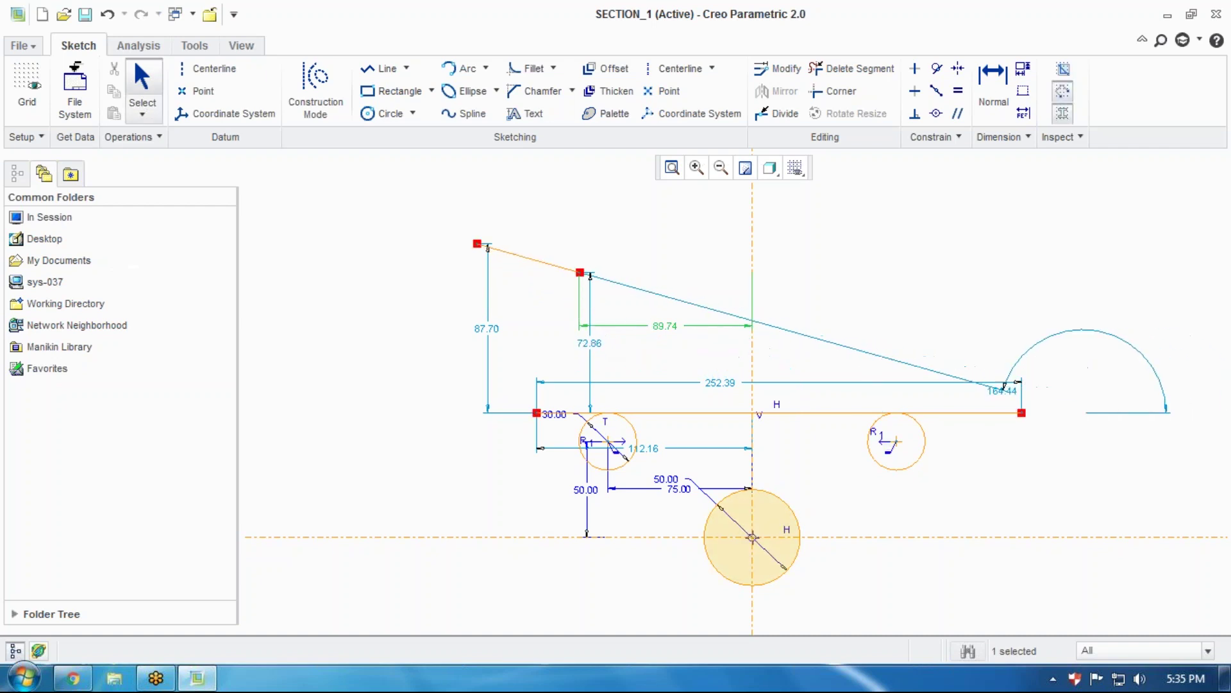
pyautogui.moveTo(590, 275)
pyautogui.mouseDown()
pyautogui.moveTo(583, 325)
pyautogui.moveTo(797, 336)
pyautogui.moveTo(663, 328)
pyautogui.mouseUp()
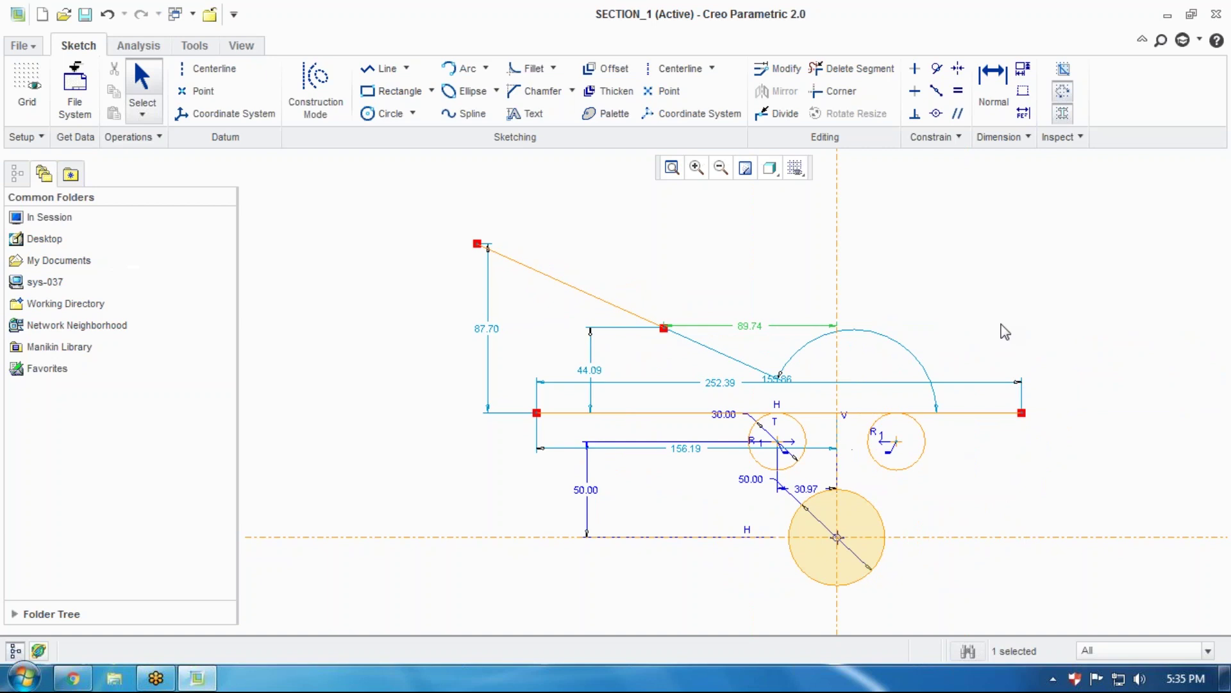
pyautogui.hotkey('ctrl', 'z')
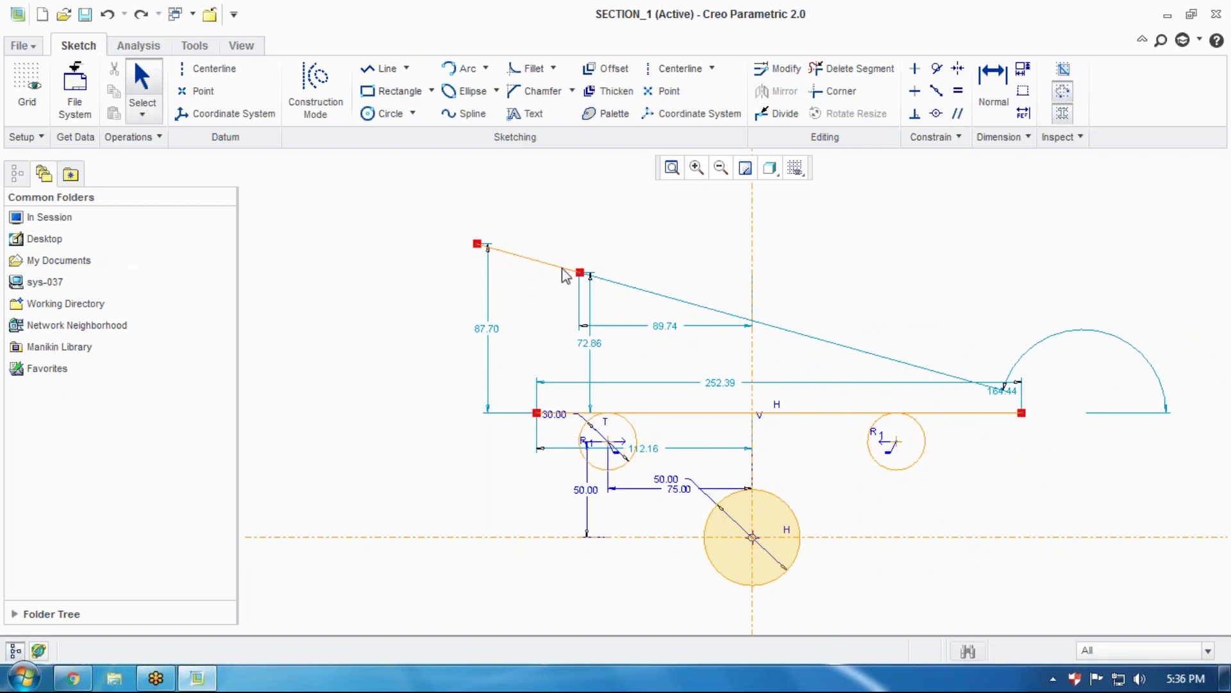
pyautogui.hotkey('ctrl', 'z')
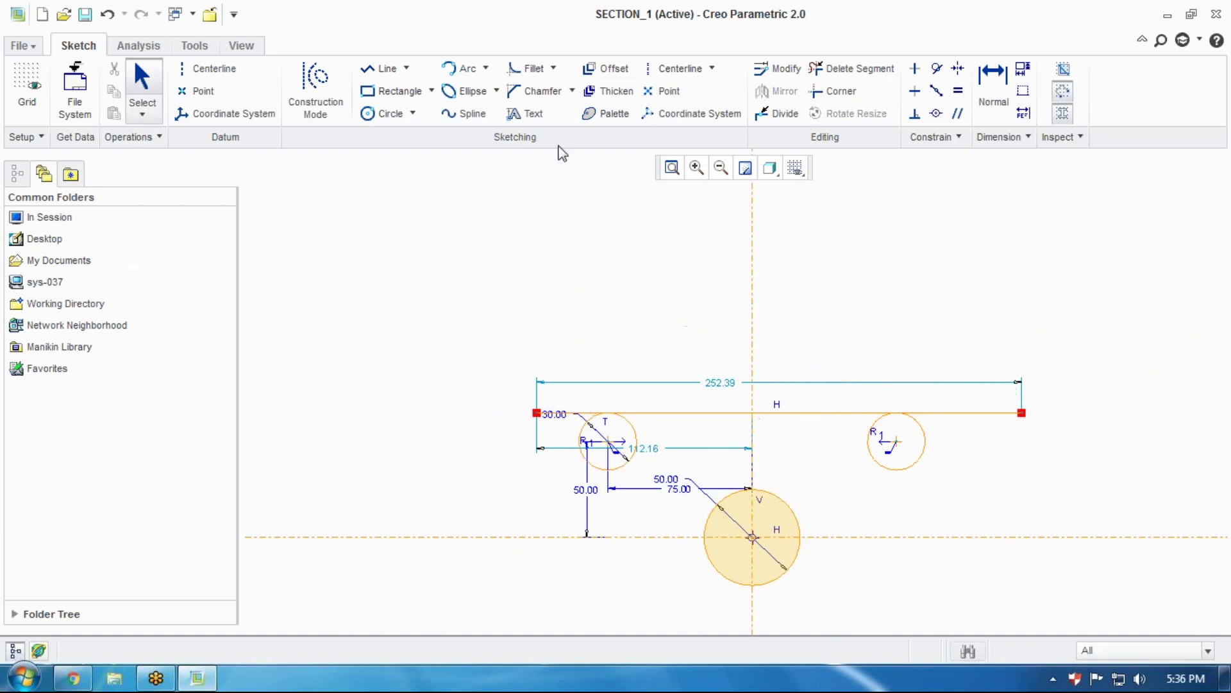
# Draw a slanted line from the horizontal line's right endpoint to about 31.2 left of the vertical centerline, and set its angle to 30 degrees
pyautogui.click(379, 73)
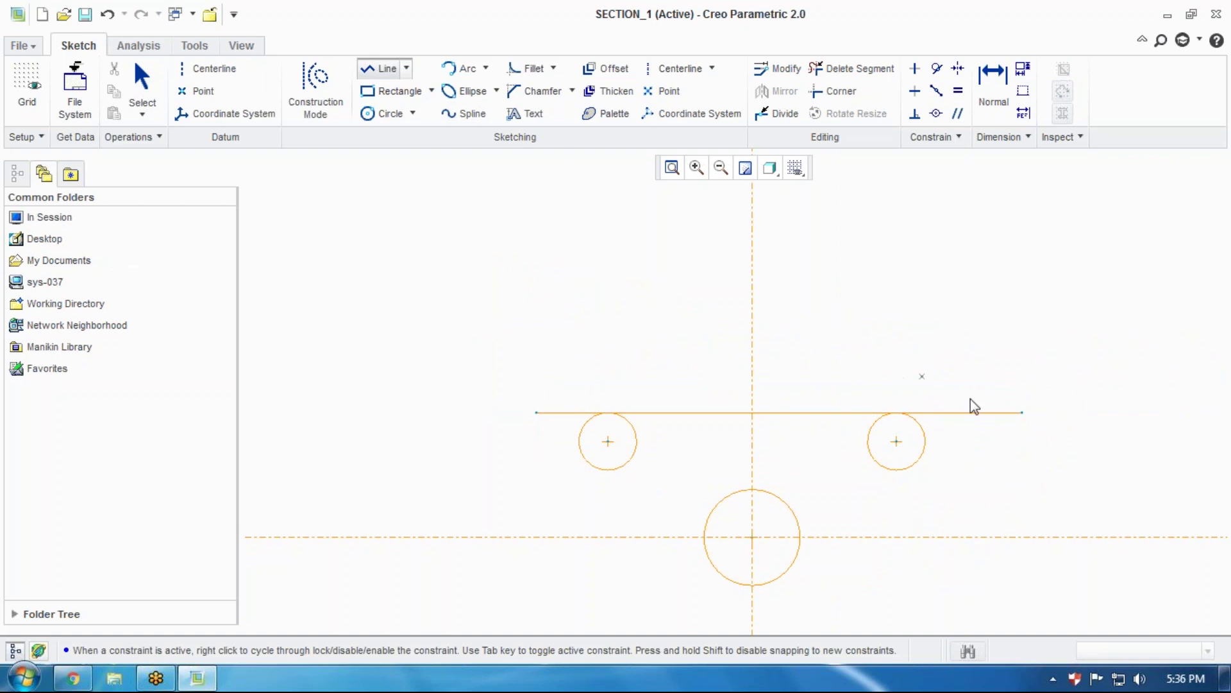
pyautogui.click(1022, 412)
pyautogui.click(692, 216)
pyautogui.middleClick(988, 313)
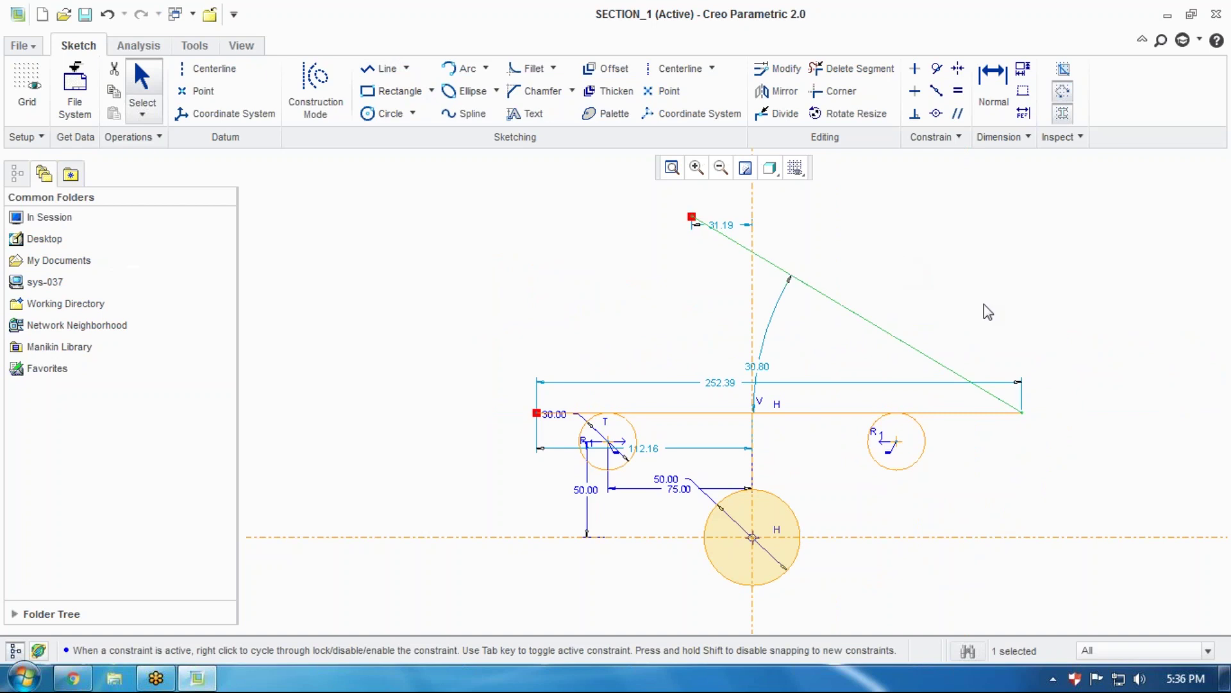
pyautogui.doubleClick(763, 367)
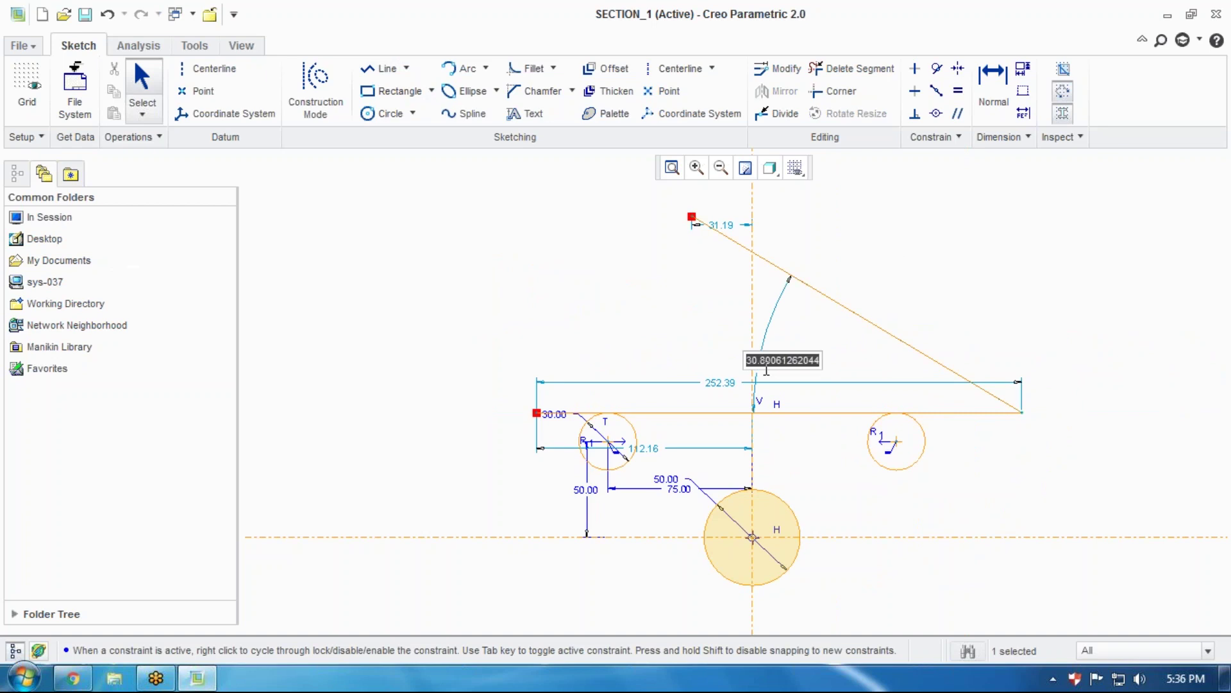
pyautogui.write('30')
pyautogui.press('Return')
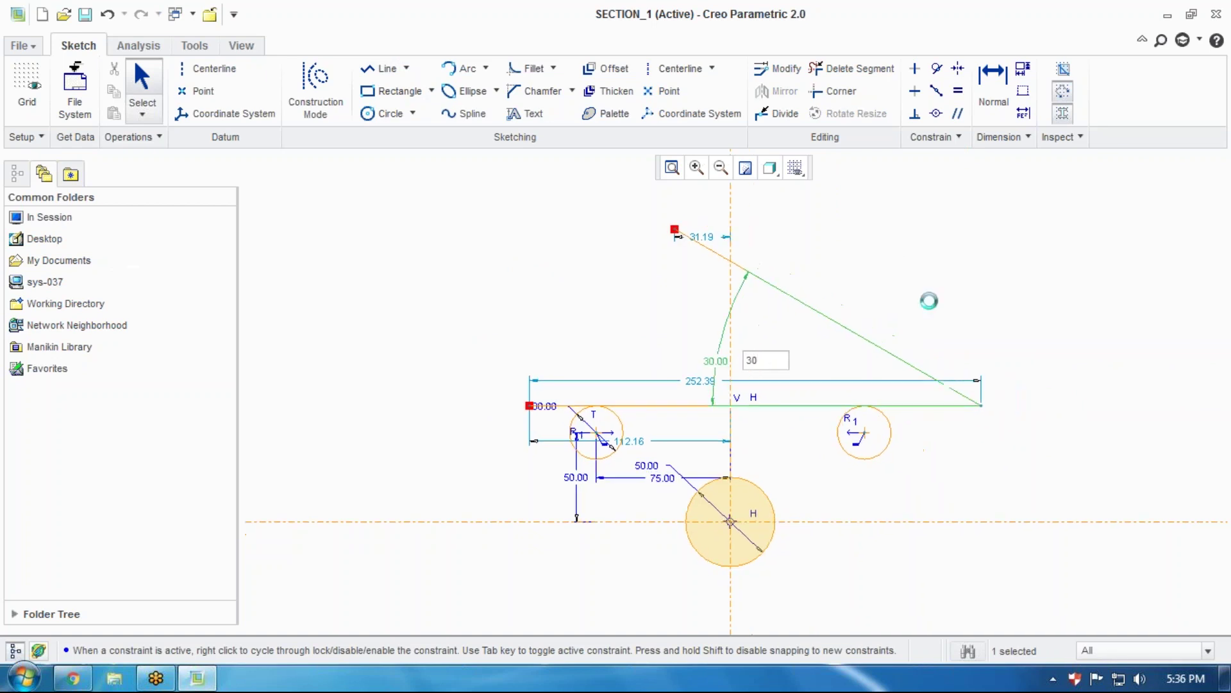
# Draw a gently sloping line above the left small circle, its left endpoint about 45.9 above the horizontal line
pyautogui.click(383, 68)
pyautogui.click(669, 344)
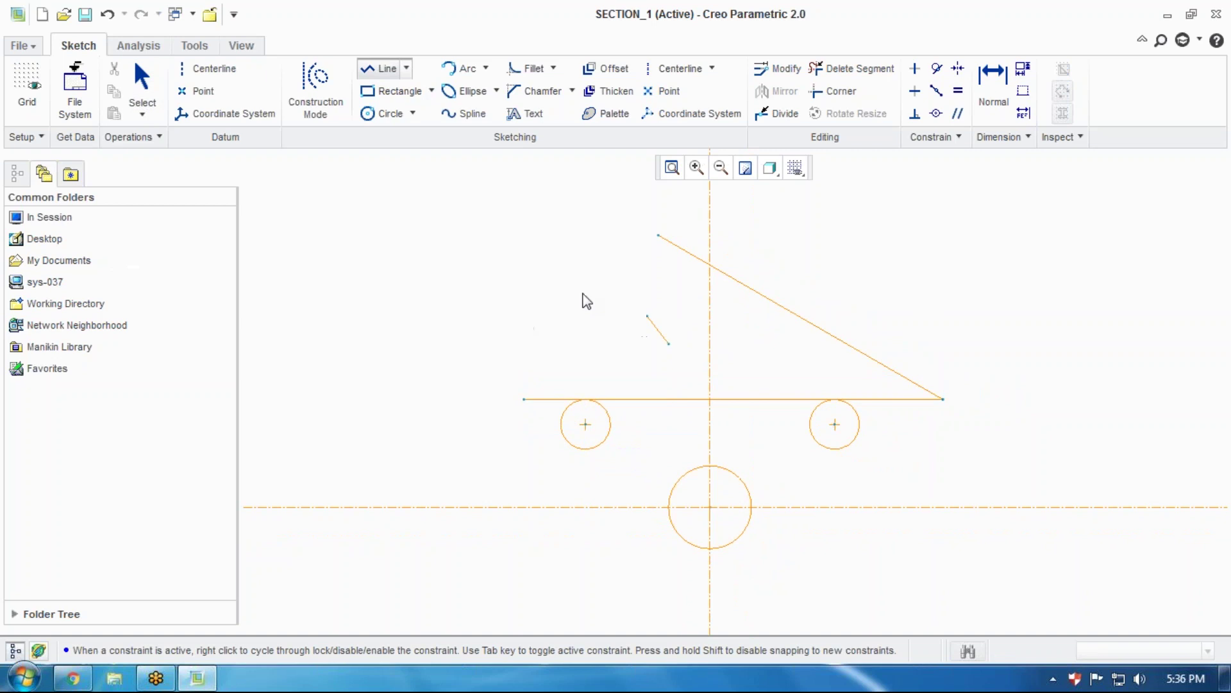
pyautogui.click(494, 328)
pyautogui.middleClick(622, 294)
pyautogui.middleClick(547, 305)
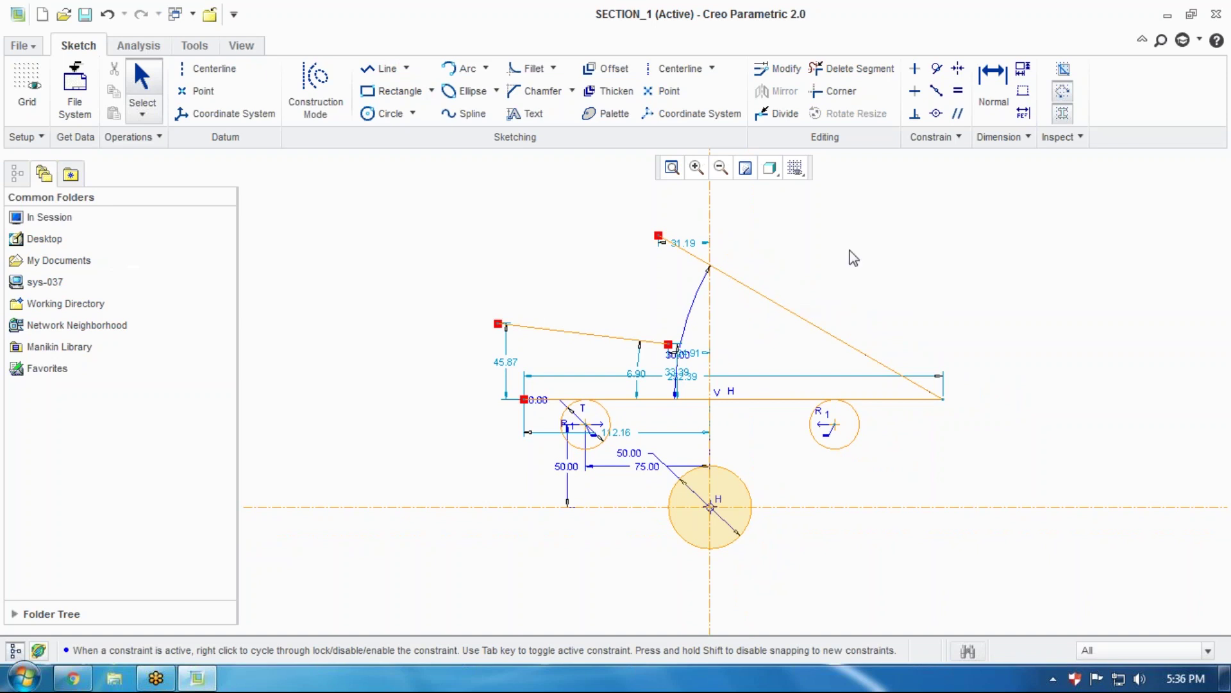
# Make the gently sloping line parallel to the 30-degree line, and undo both the Parallel constraint and the sloping line
pyautogui.click(958, 113)
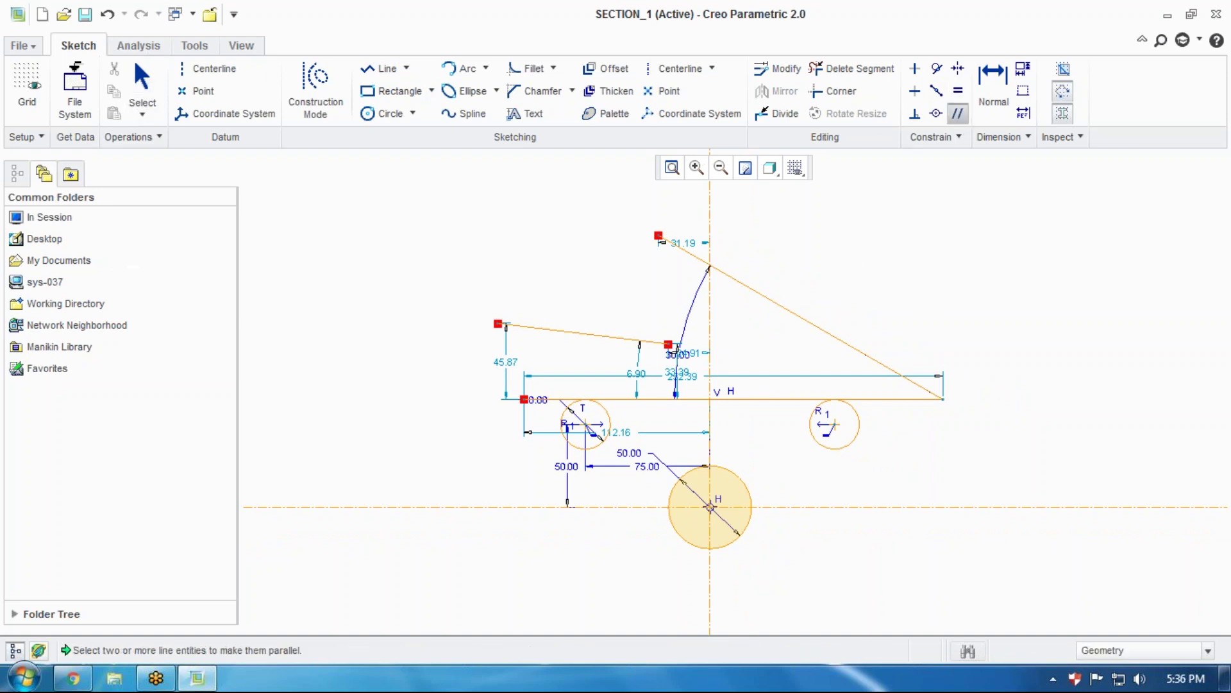
pyautogui.click(748, 282)
pyautogui.click(590, 330)
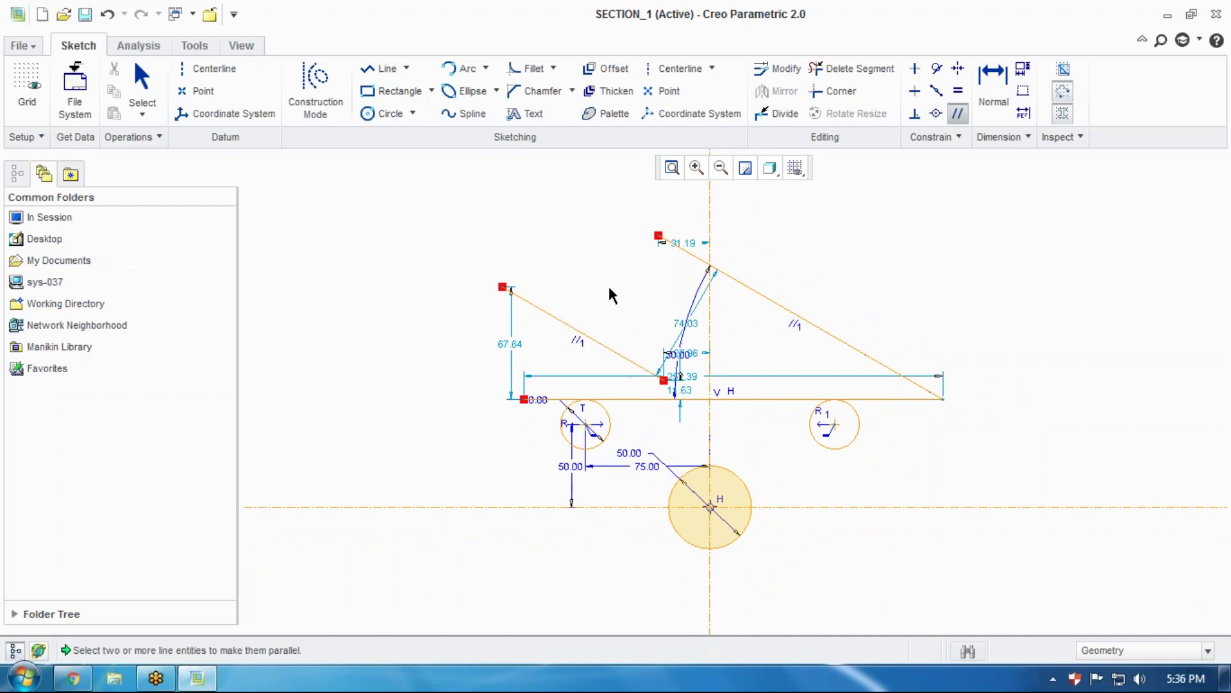
pyautogui.middleClick(608, 286)
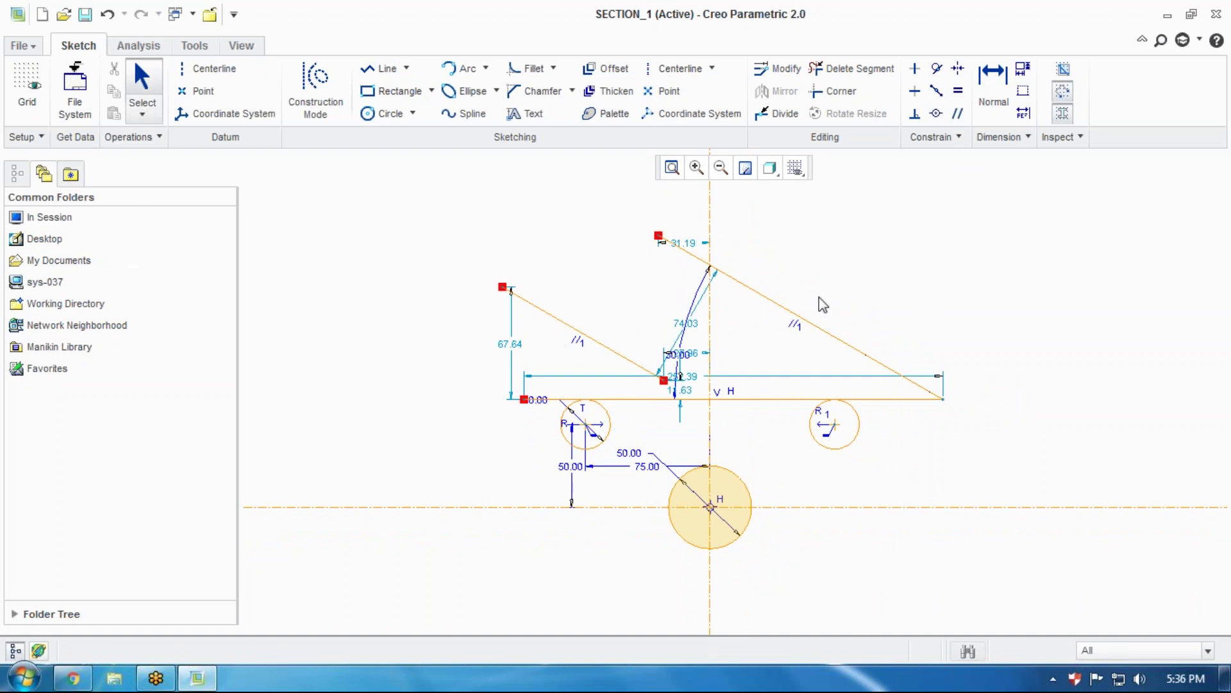
pyautogui.scroll(-1, 824, 304)
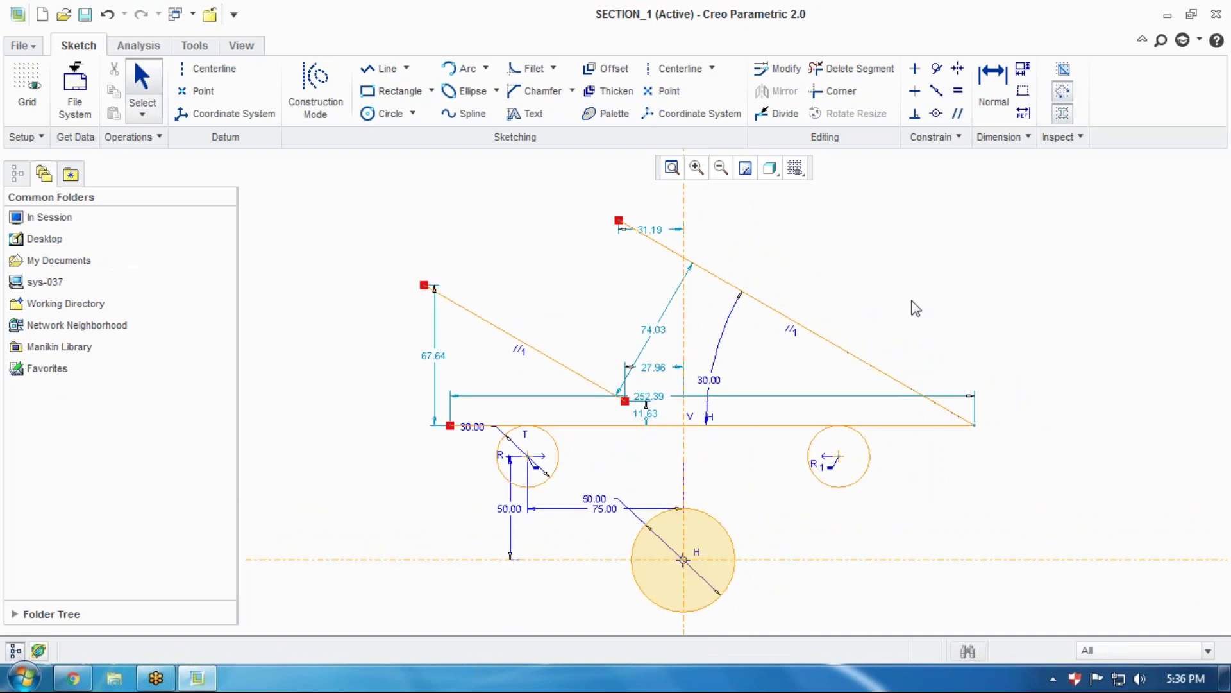
pyautogui.hotkey('ctrl', 'z')
pyautogui.hotkey('ctrl', 'z')
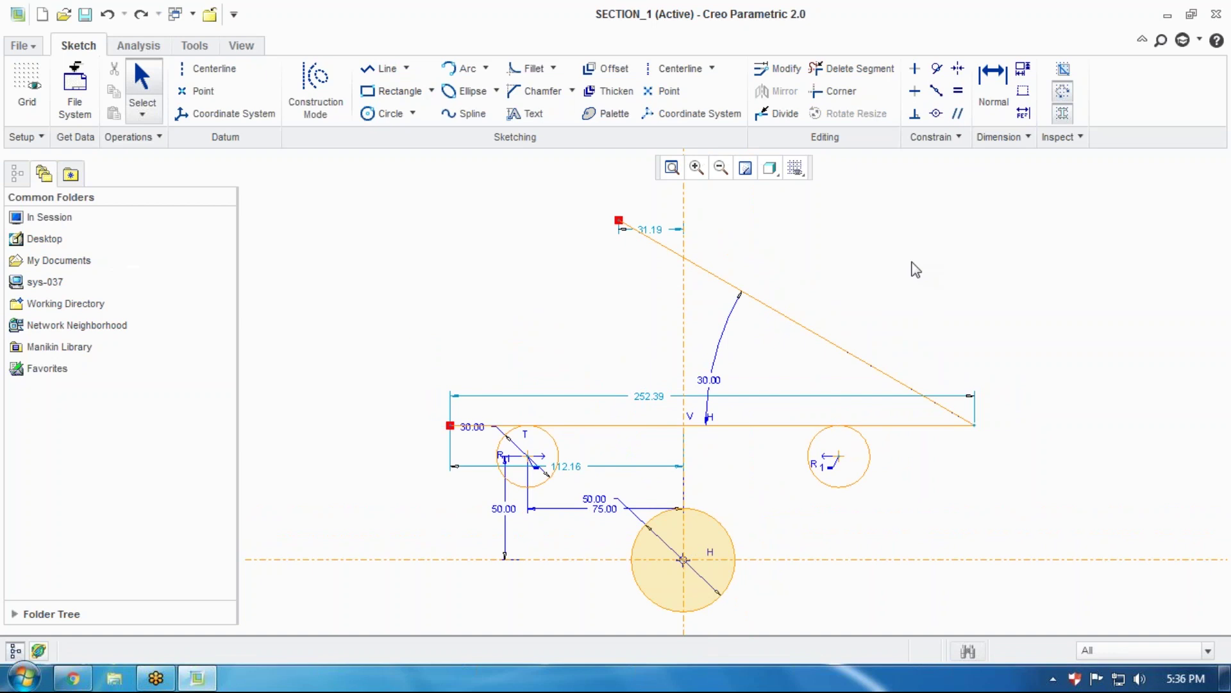
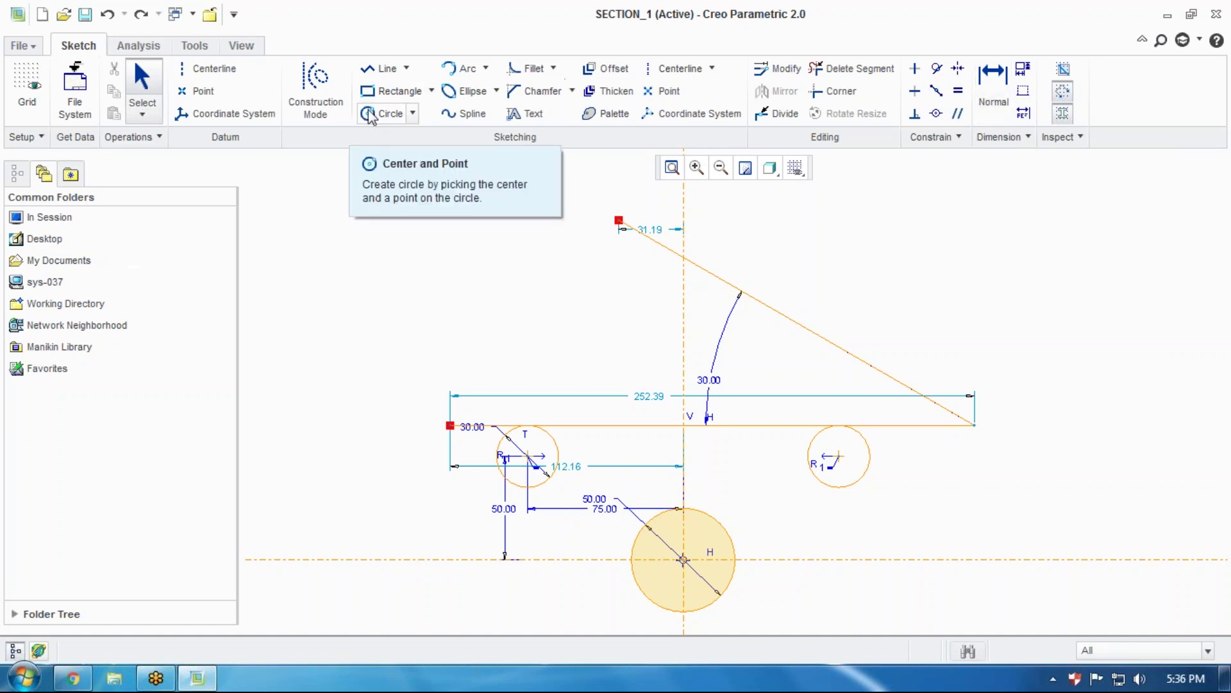
# Draw a circle centred about 148.1 left of the vertical centerline and 83 above the horizontal line, and delete its equal-radius constraint
pyautogui.click(388, 113)
pyautogui.click(376, 253)
pyautogui.click(395, 221)
pyautogui.middleClick(428, 253)
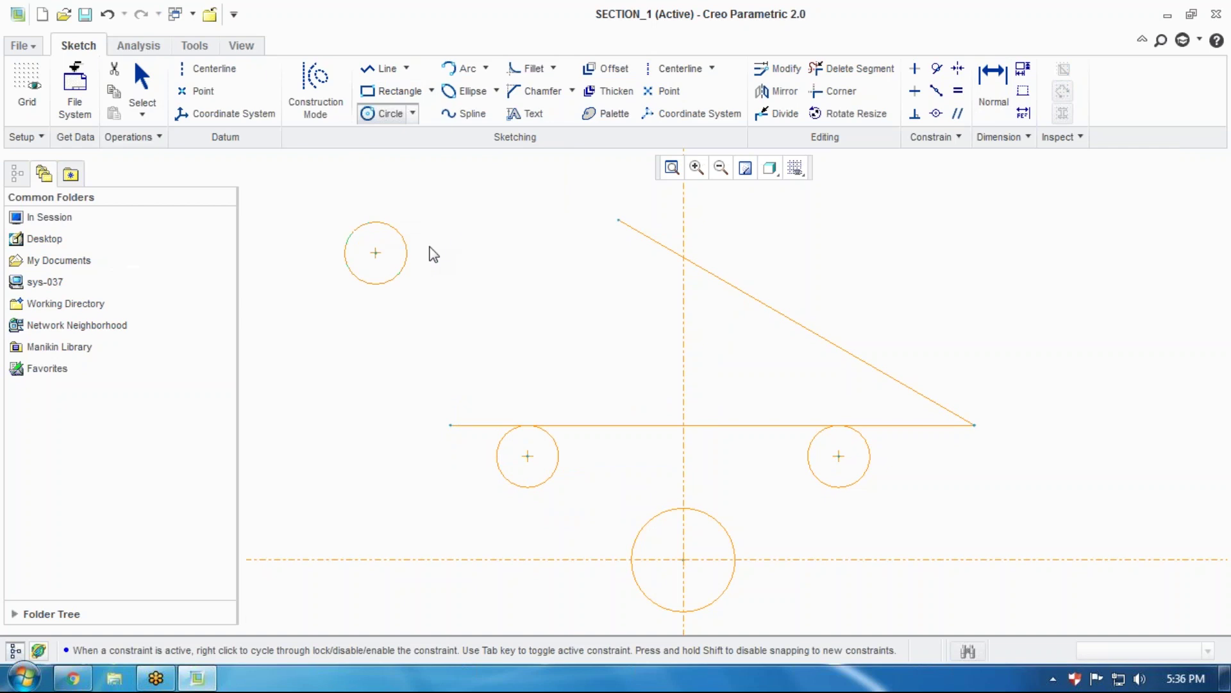
pyautogui.click(356, 260)
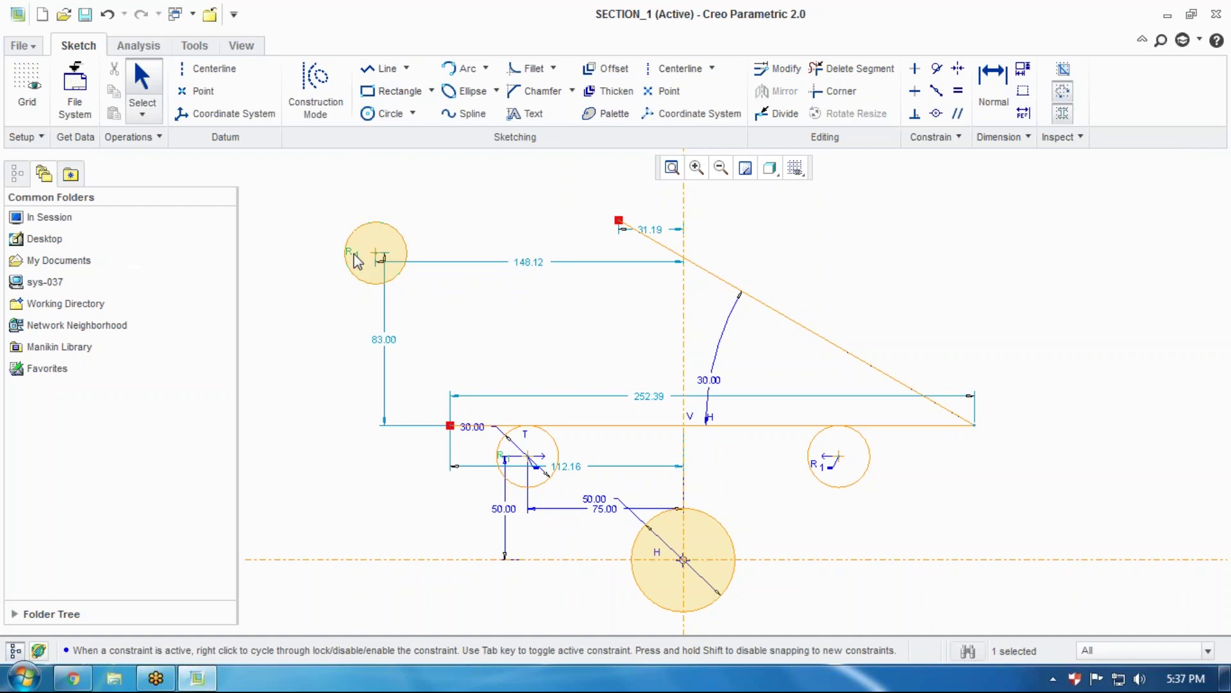
pyautogui.press('Delete')
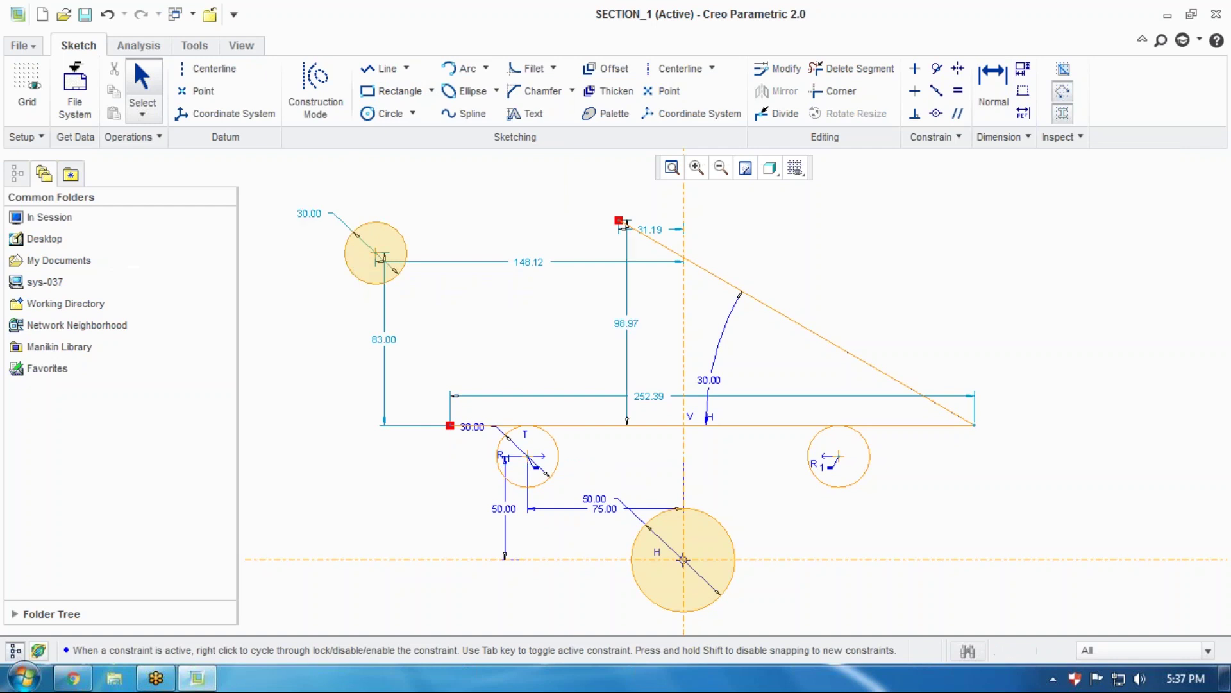
# Set the new upper-left circle's diameter to 50
pyautogui.doubleClick(311, 216)
pyautogui.write('50')
pyautogui.press('Return')
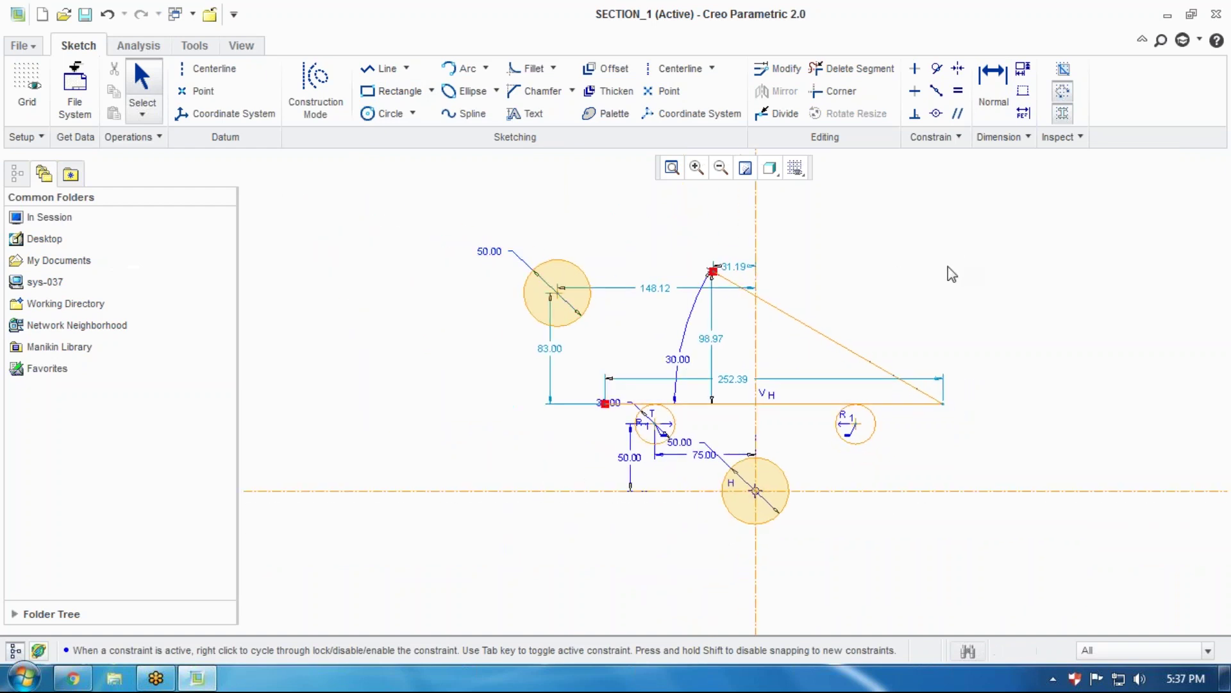
# Make the upper-left circle's centre coincident with the left small circle's centre, and undo it
pyautogui.scroll(2, 947, 267)
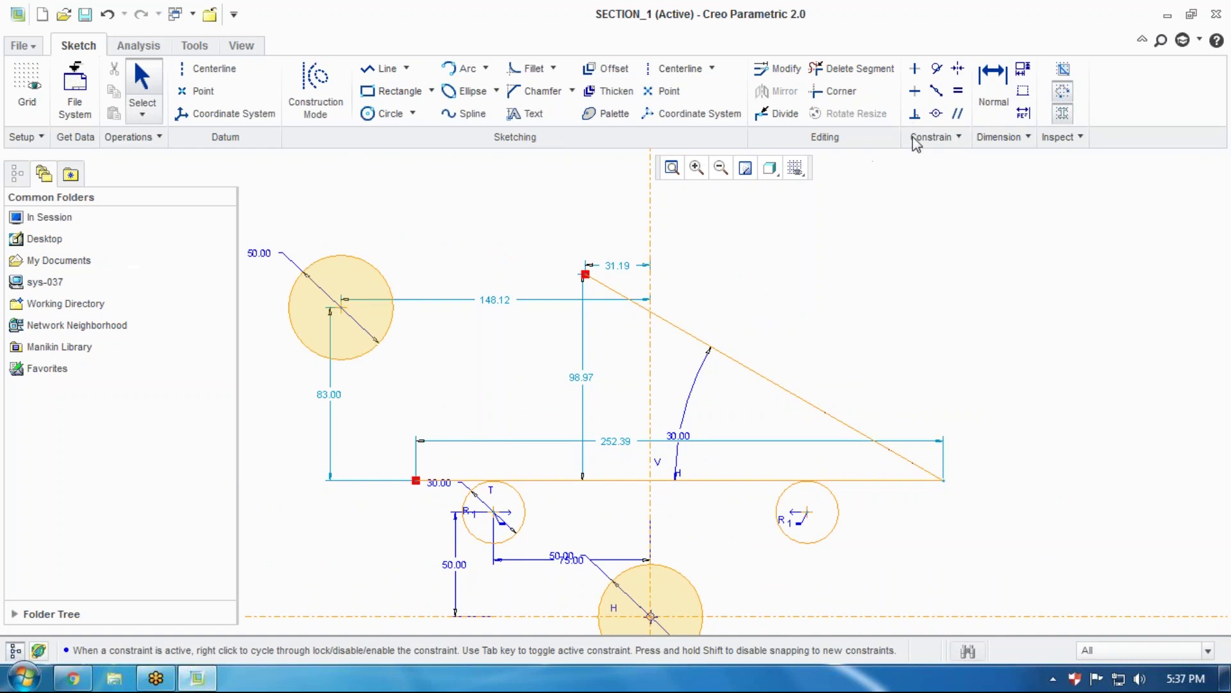
pyautogui.click(936, 113)
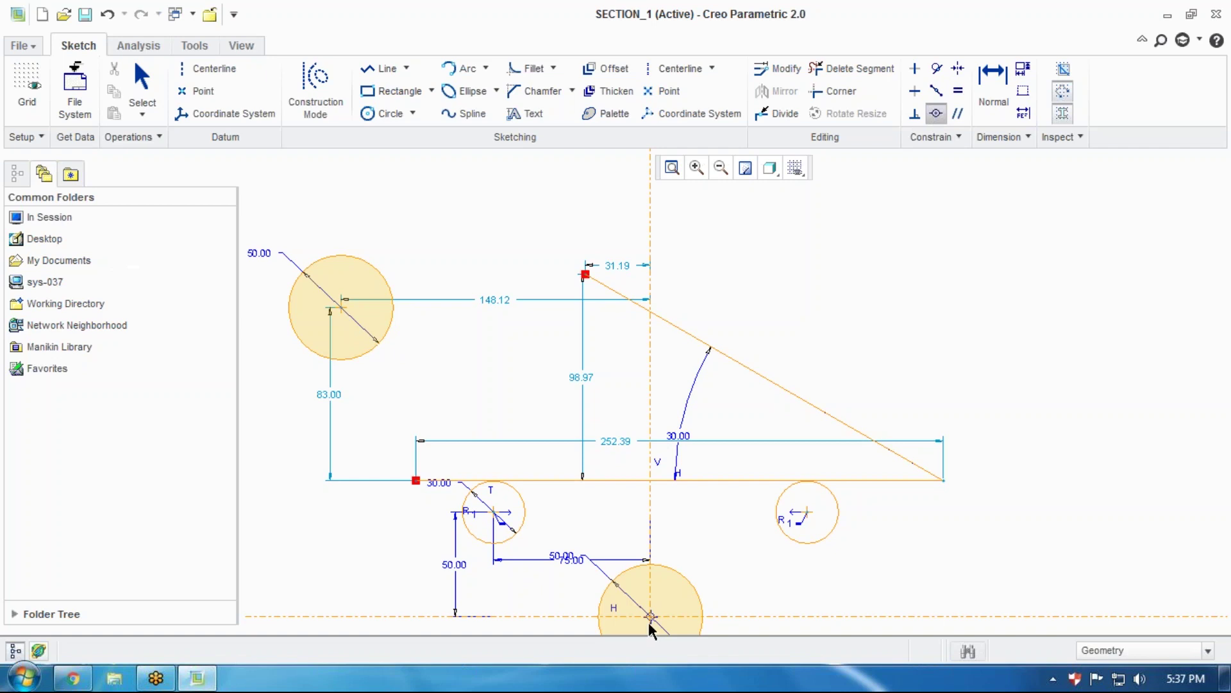
pyautogui.click(492, 513)
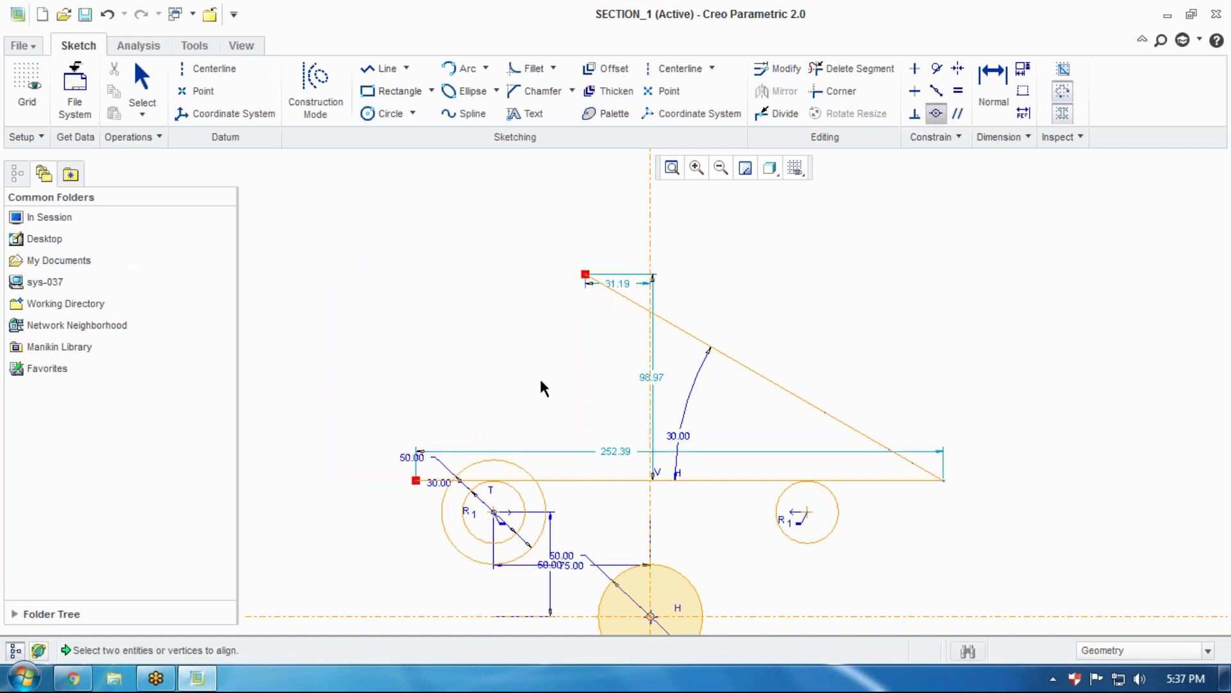
pyautogui.hotkey('ctrl', 'z')
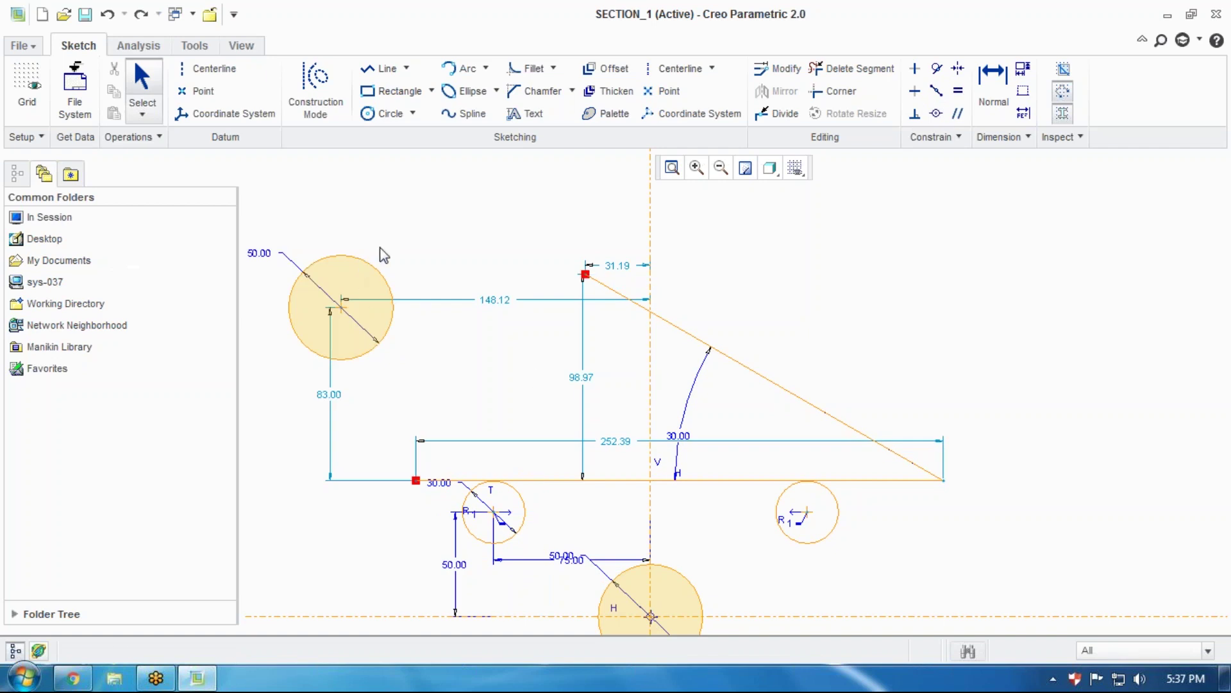
# Delete the upper-left 50-diameter circle and the 30-degree line
pyautogui.scroll(-3, 487, 318)
pyautogui.click(428, 326)
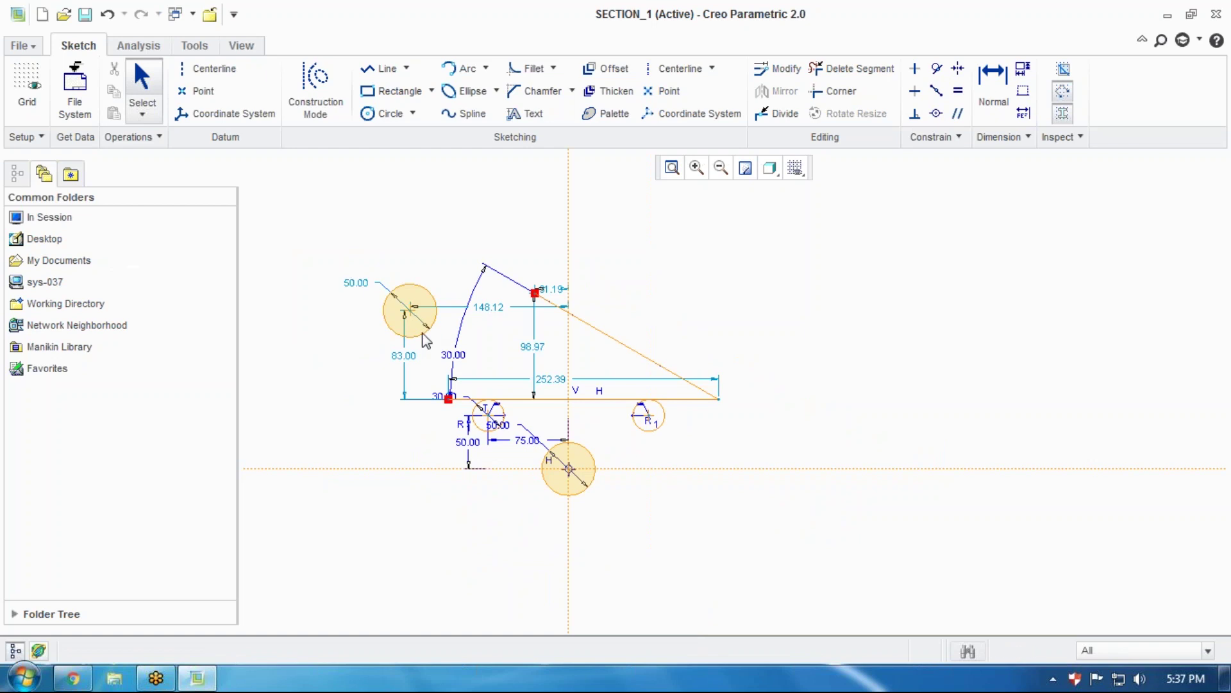
pyautogui.press('Delete')
pyautogui.scroll(-3, 504, 354)
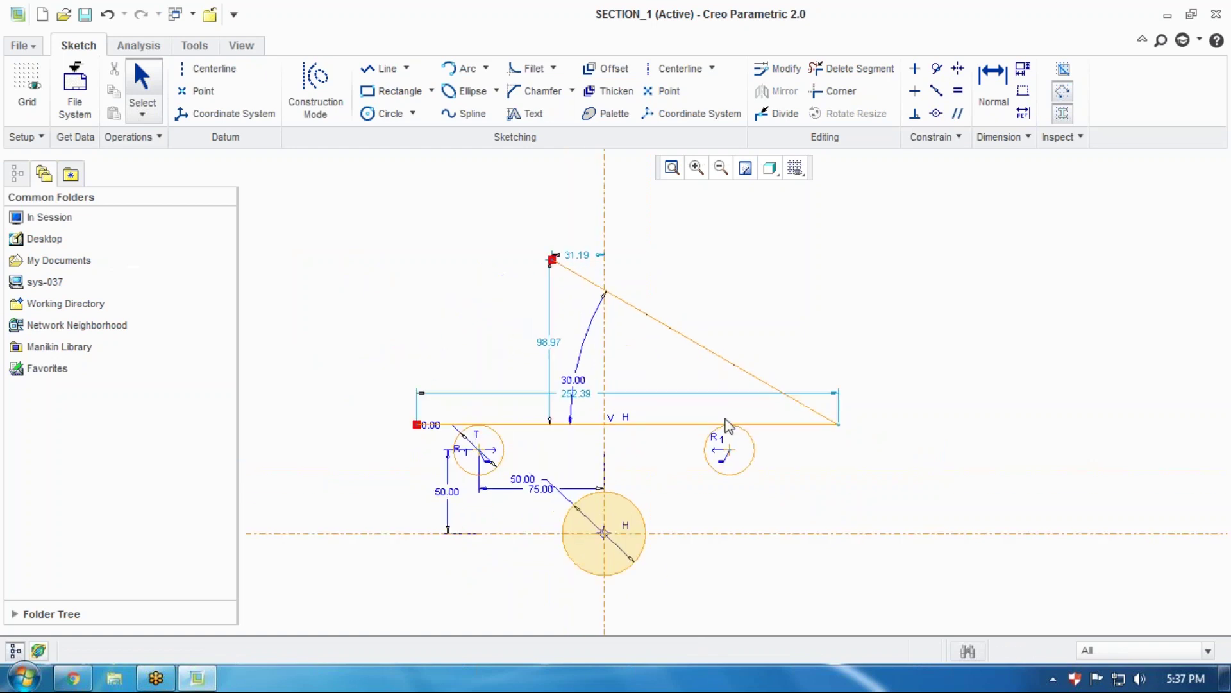
pyautogui.click(782, 394)
pyautogui.press('Delete')
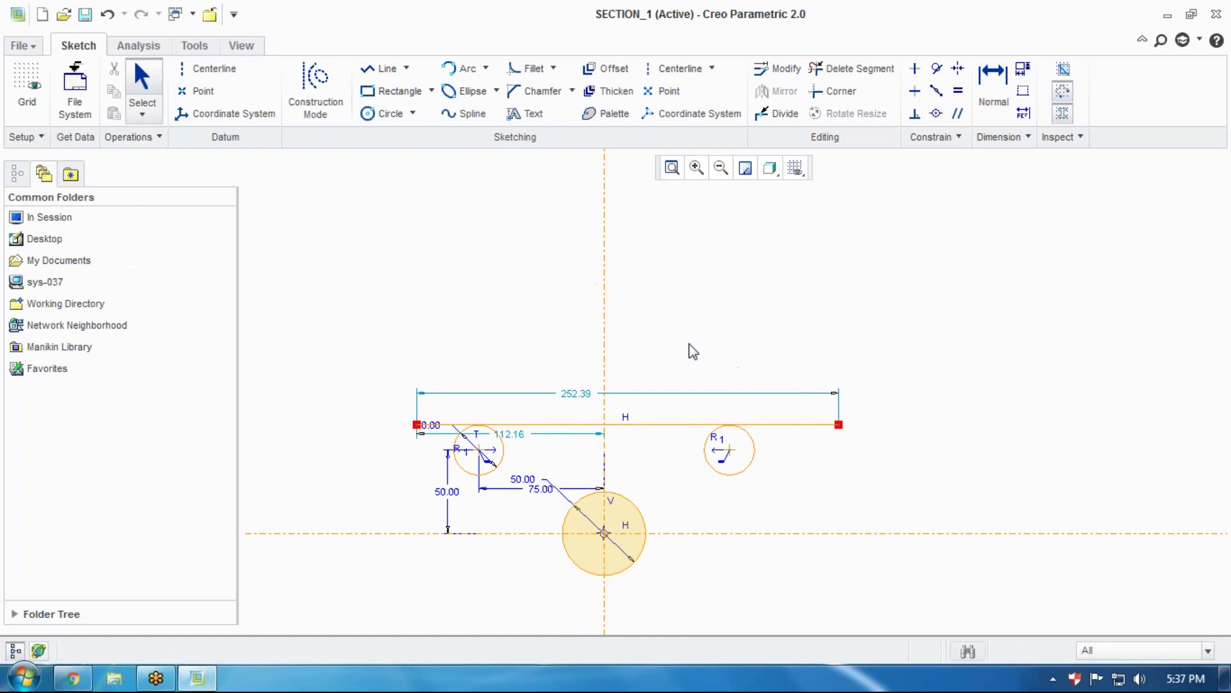
# Draw a tangent line from the top of the central circle to the underside of the right small circle, and delete it
pyautogui.scroll(2, 659, 434)
pyautogui.scroll(2, 645, 523)
pyautogui.scroll(-2, 673, 522)
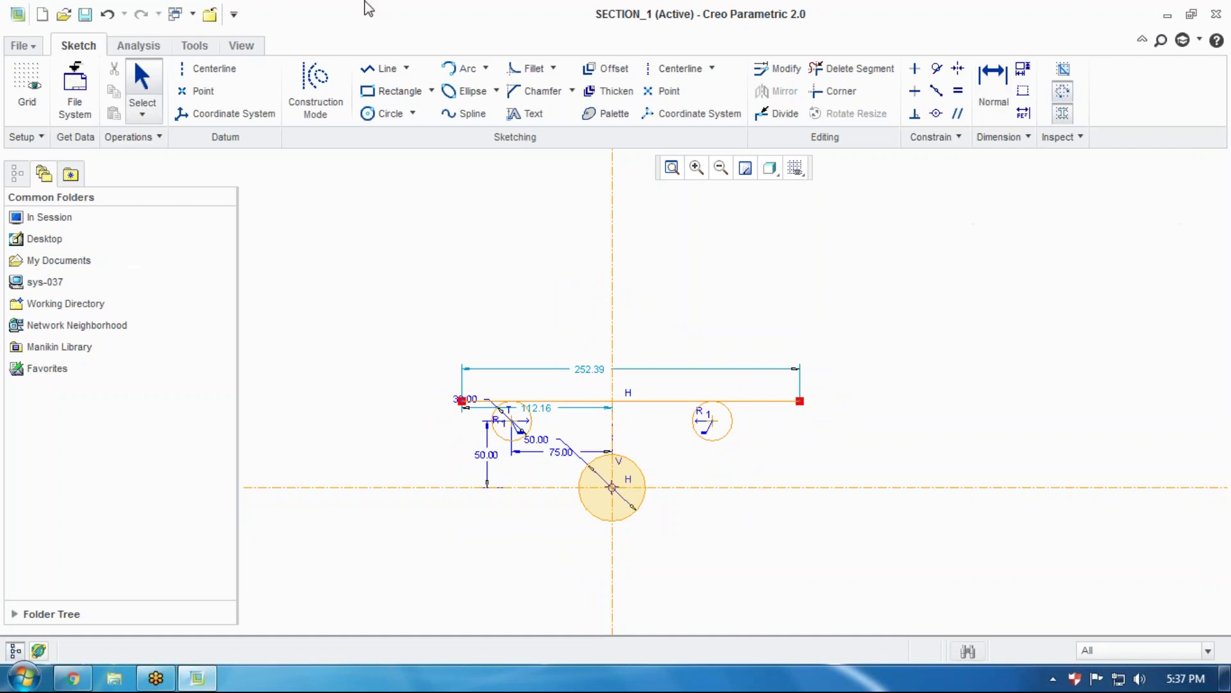
pyautogui.click(406, 68)
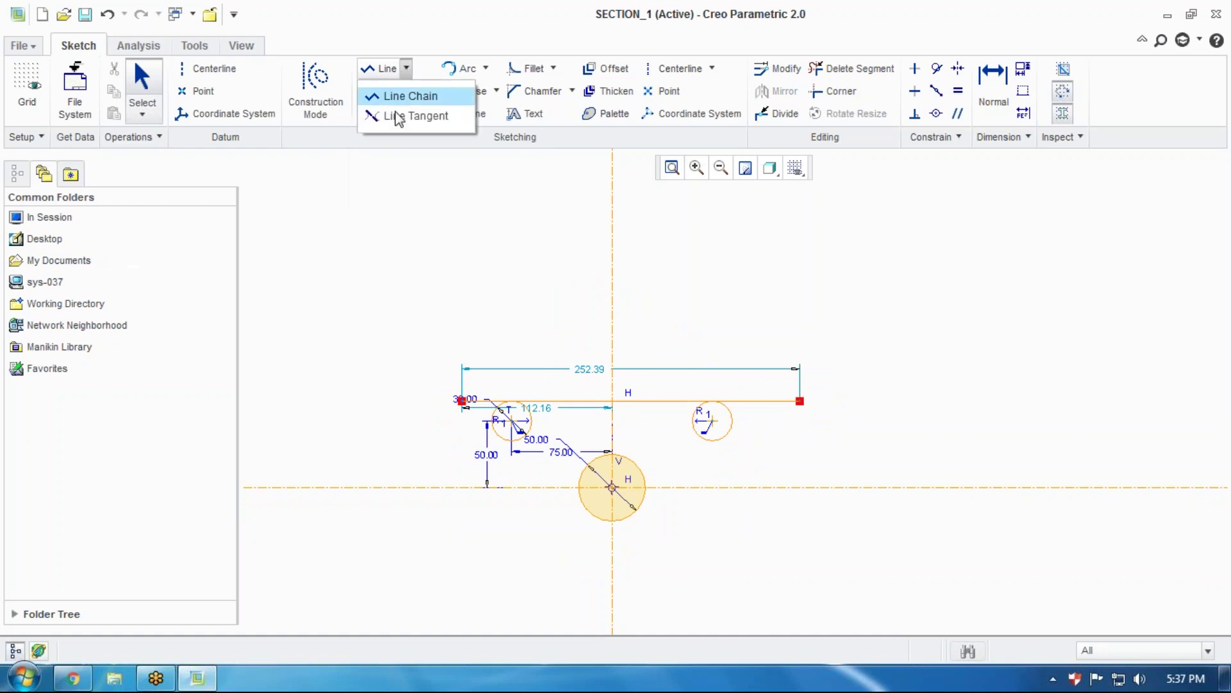
pyautogui.click(394, 116)
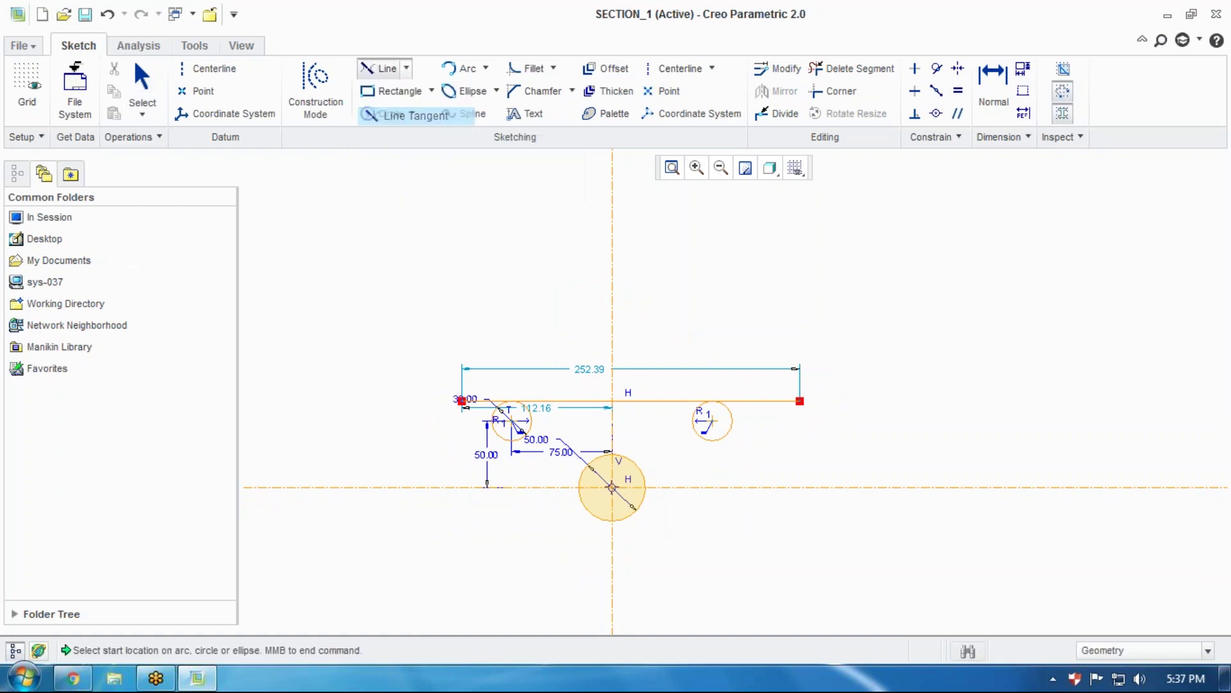
pyautogui.scroll(4, 614, 539)
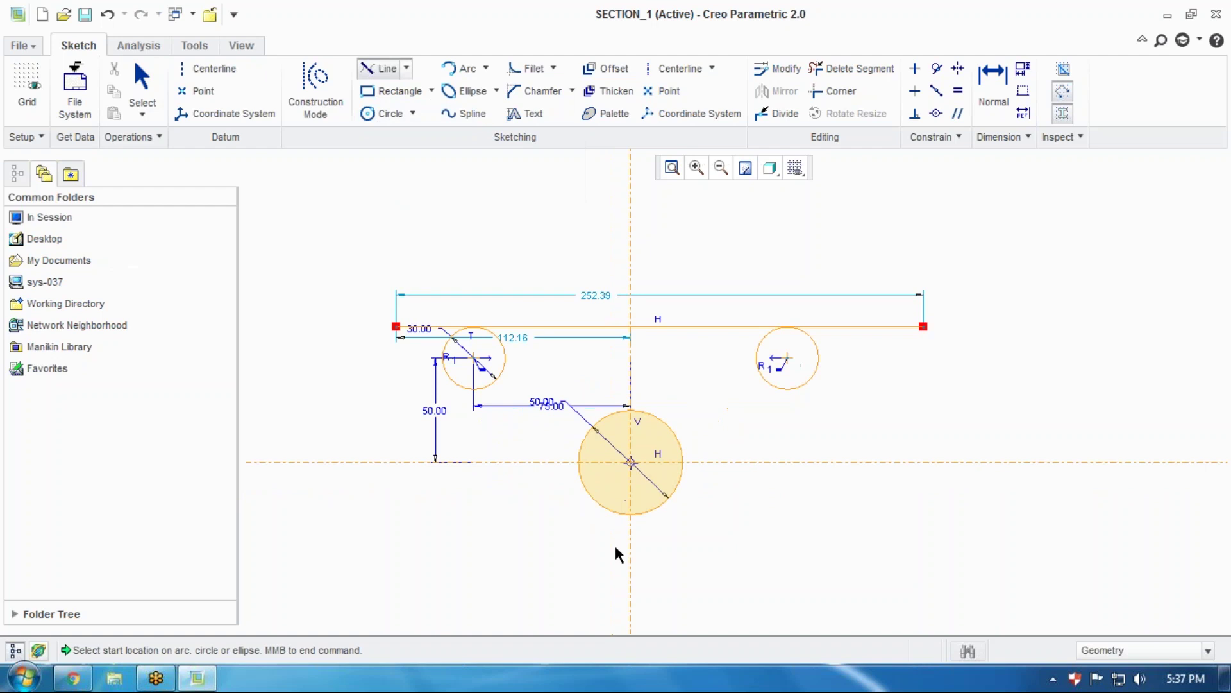
pyautogui.click(687, 456)
pyautogui.click(858, 311)
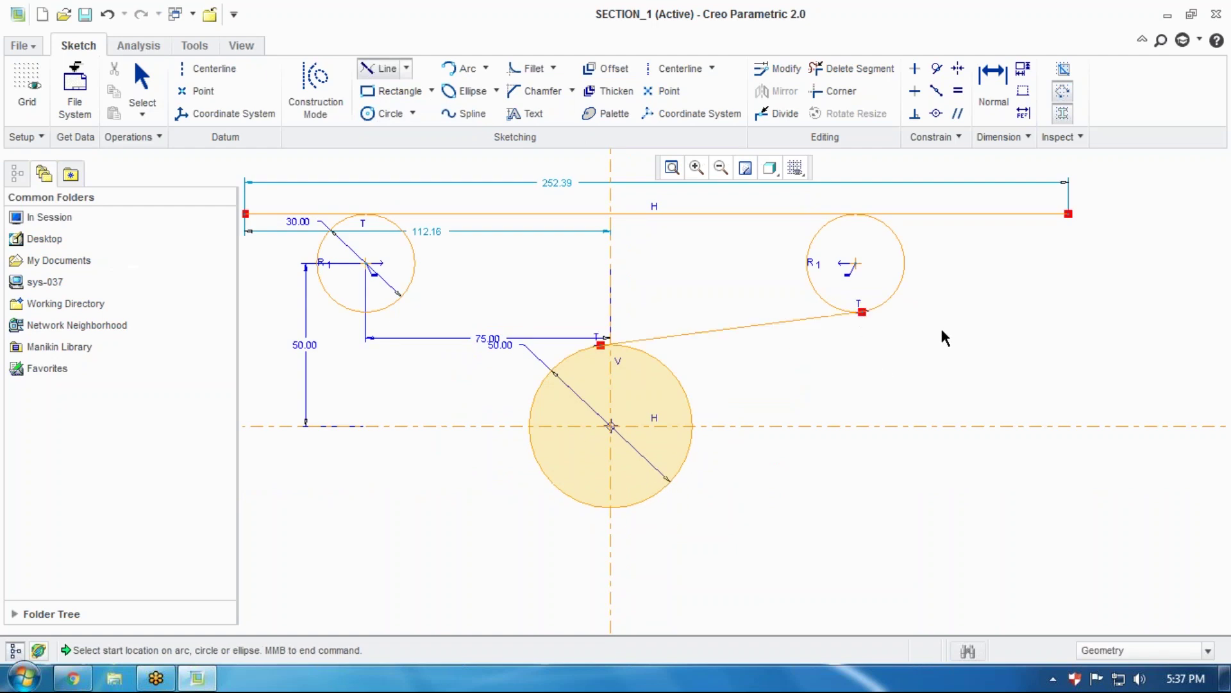
pyautogui.middleClick(940, 325)
pyautogui.press('Delete')
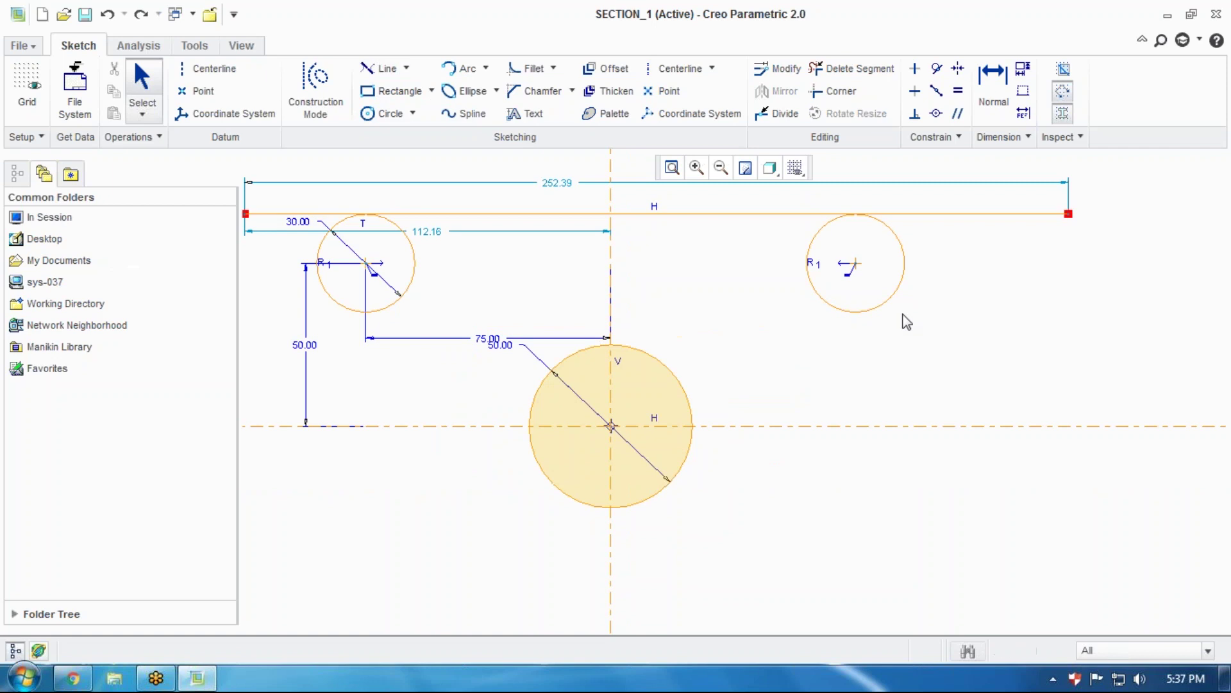
pyautogui.click(406, 68)
pyautogui.click(405, 116)
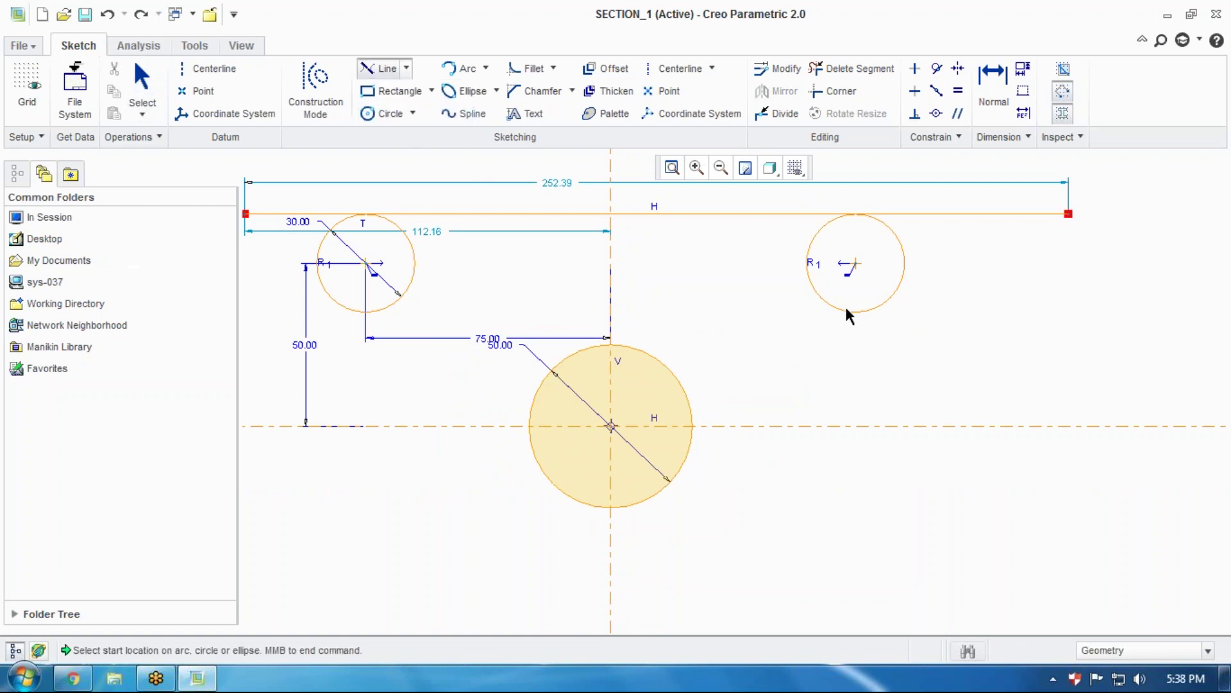
pyautogui.click(900, 299)
pyautogui.middleClick(623, 515)
pyautogui.click(634, 506)
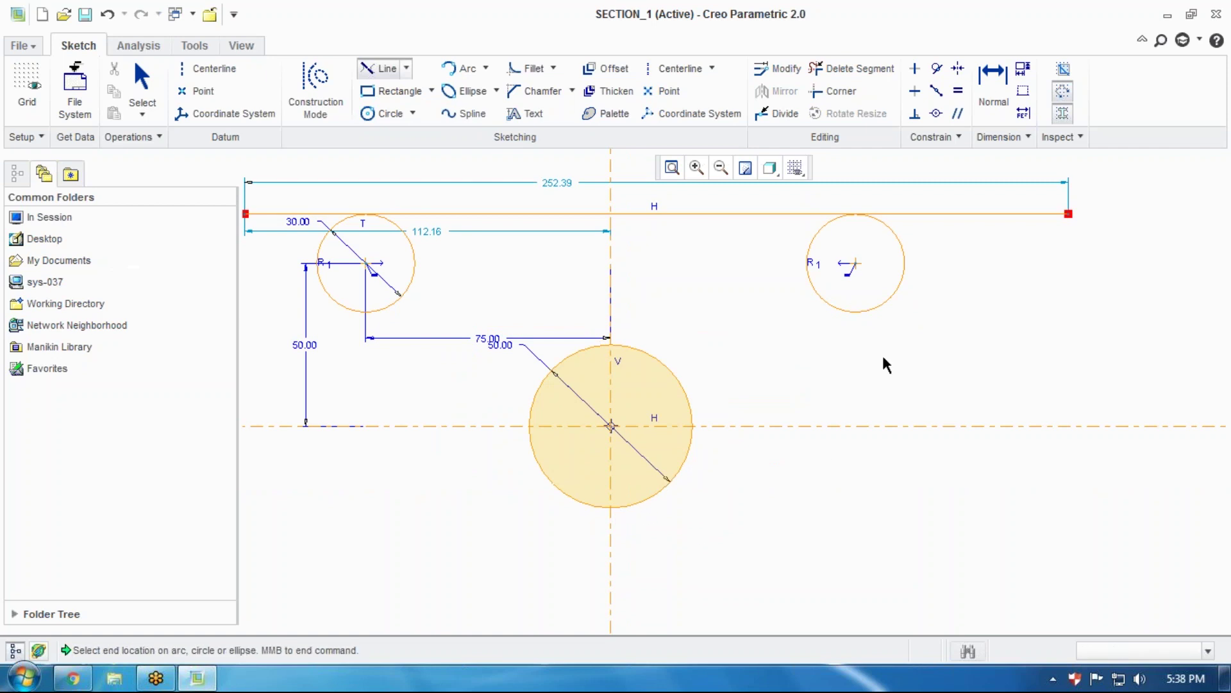
pyautogui.middleClick(903, 283)
pyautogui.click(902, 282)
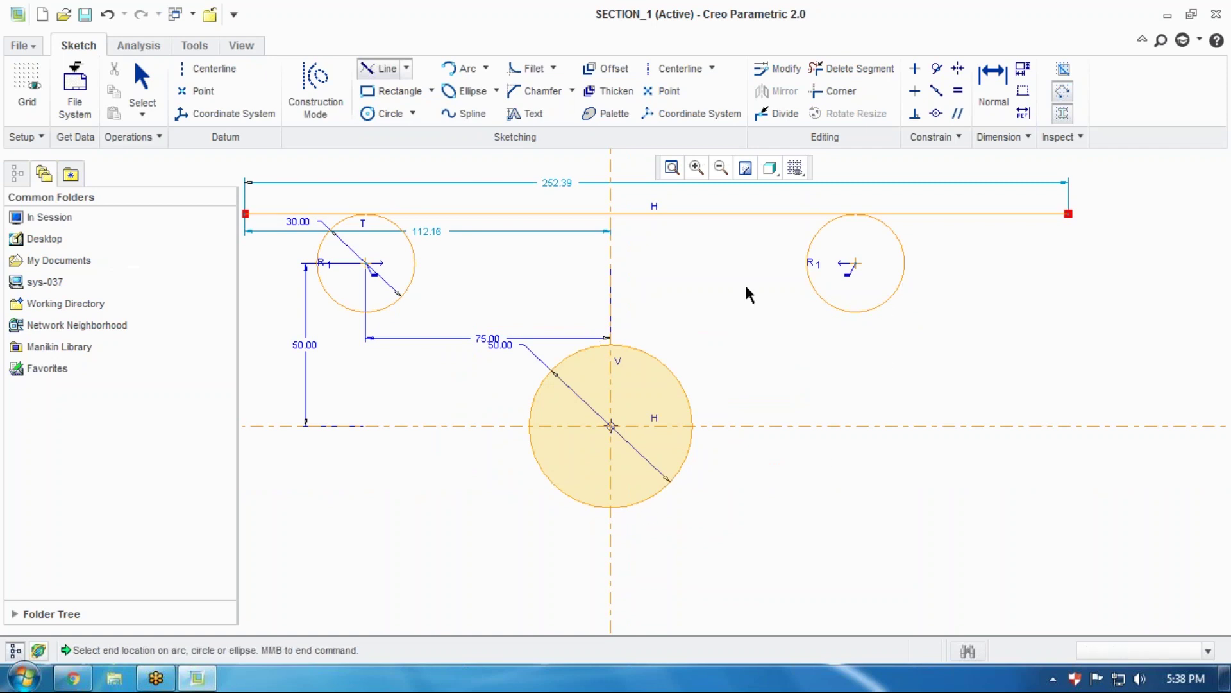
pyautogui.middleClick(729, 315)
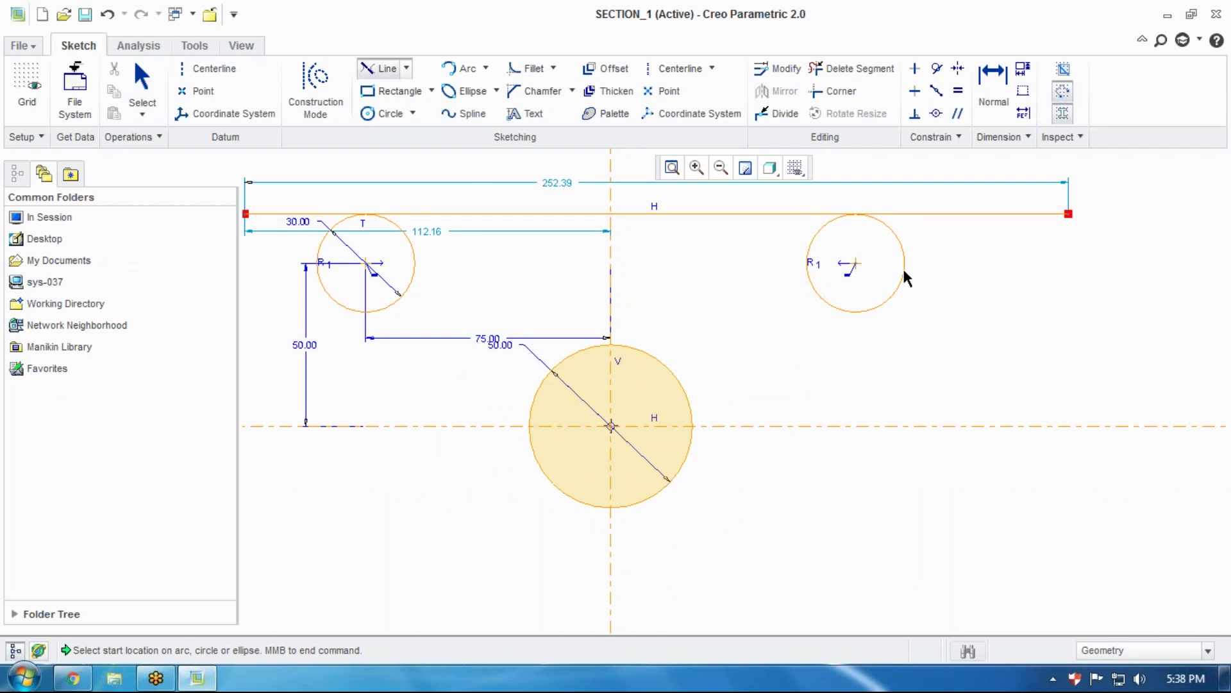
pyautogui.click(904, 270)
pyautogui.middleClick(664, 509)
pyautogui.middleClick(690, 506)
# Draw a tangent line joining the lower-right sides of the central circle and the right small circle, and delete it
pyautogui.click(384, 68)
pyautogui.click(645, 504)
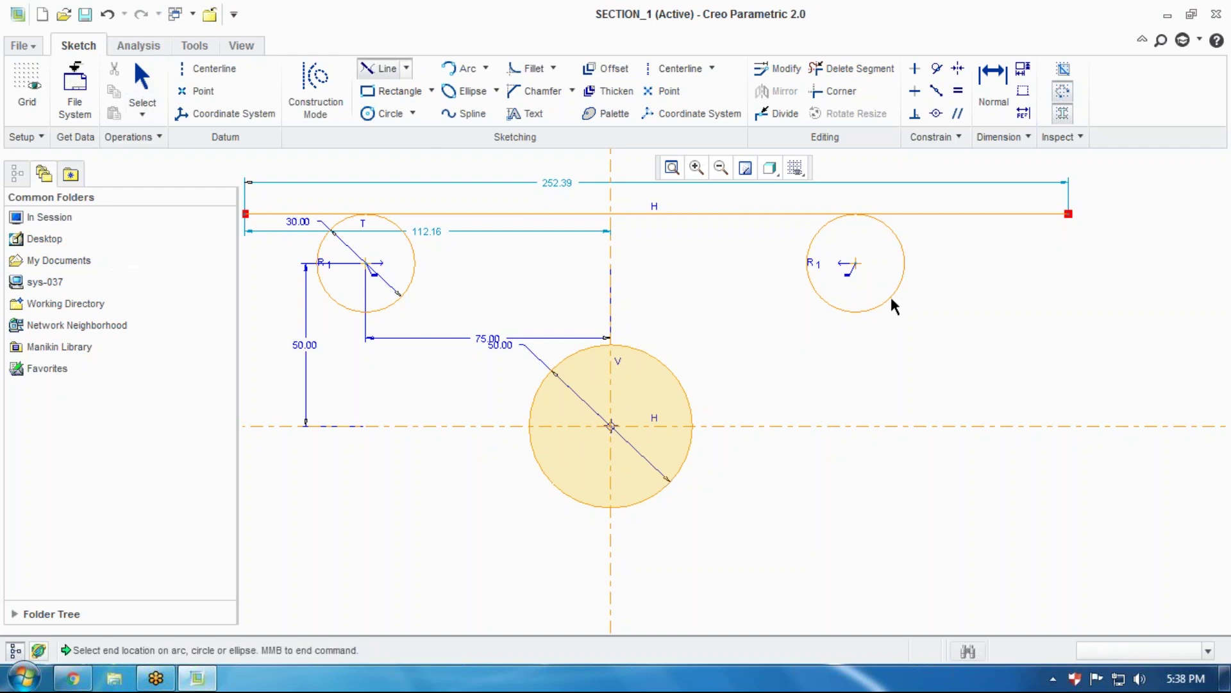
pyautogui.click(890, 295)
pyautogui.middleClick(689, 511)
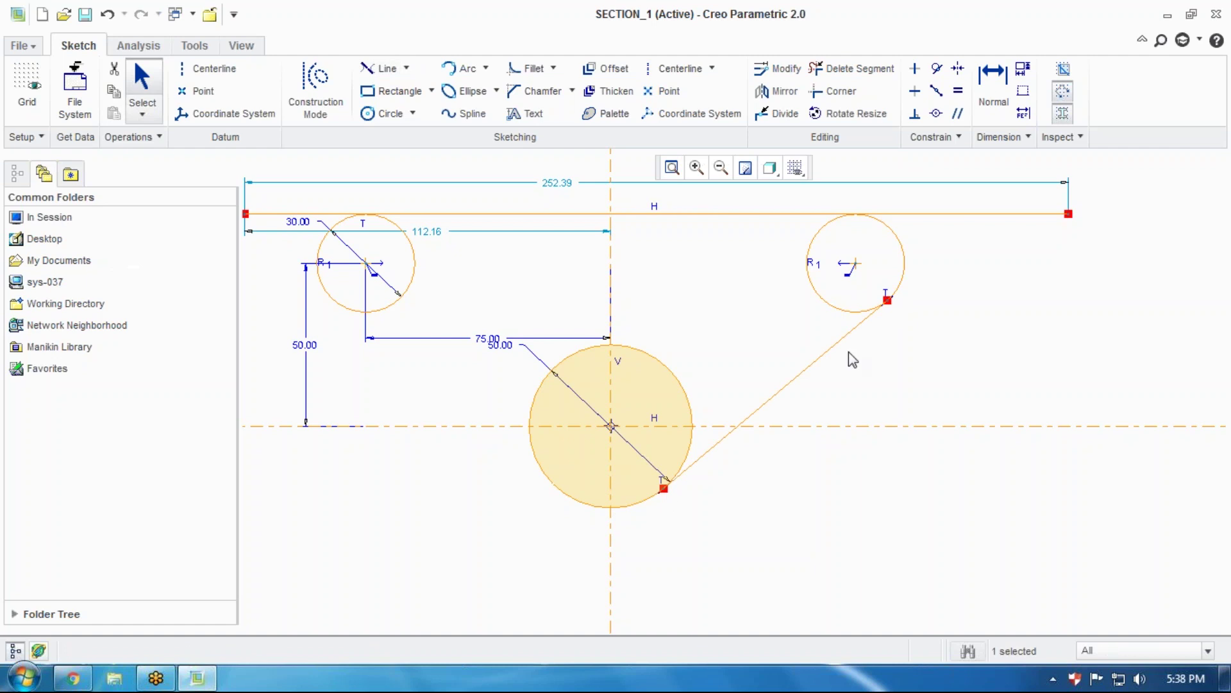
pyautogui.click(730, 432)
pyautogui.press('Delete')
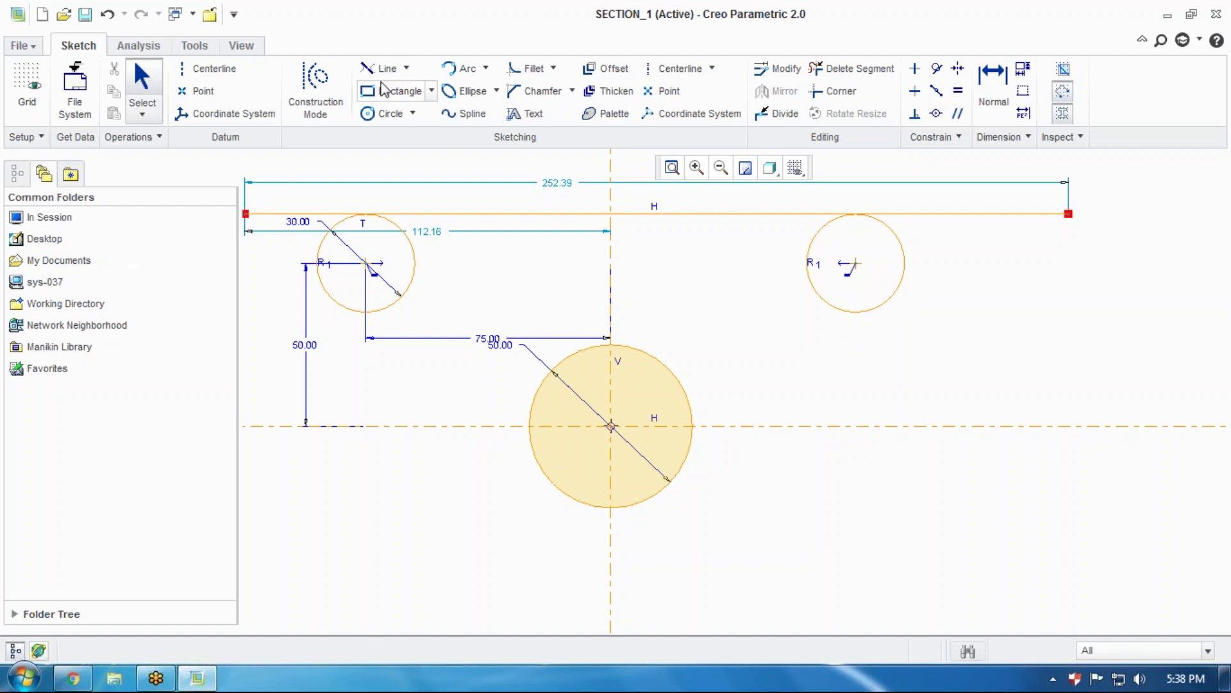
# Delete the entire sketch, including all circles, the horizontal line and the centerlines
pyautogui.click(406, 68)
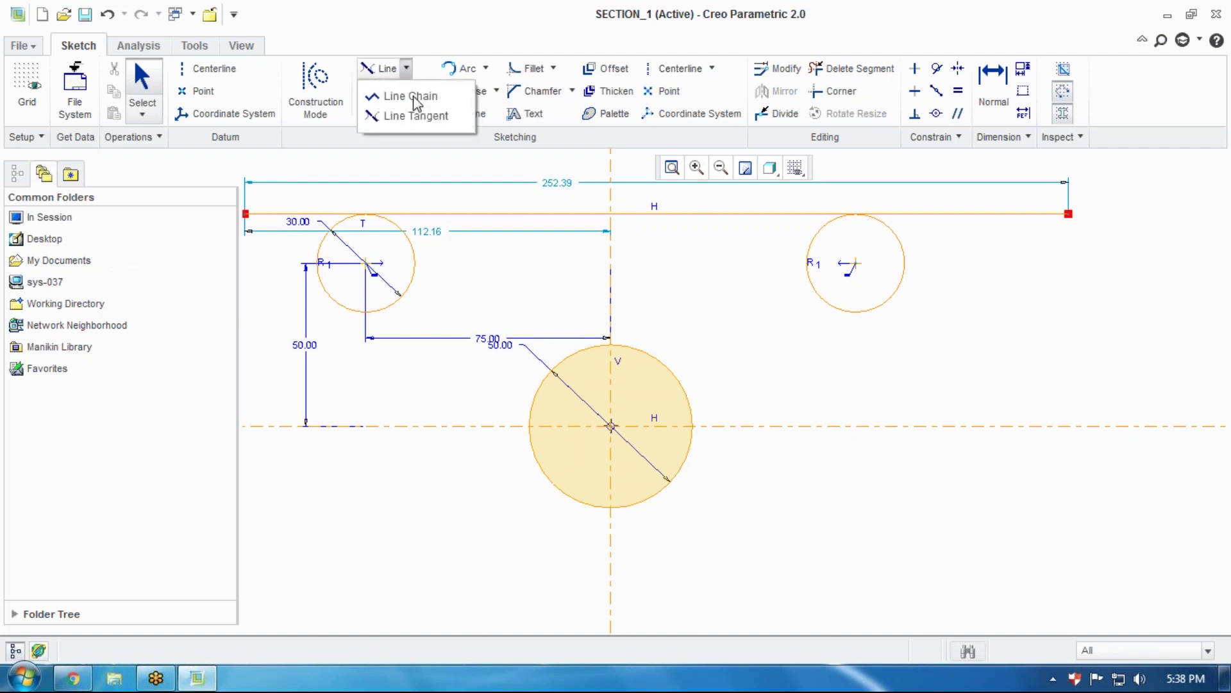
pyautogui.click(432, 93)
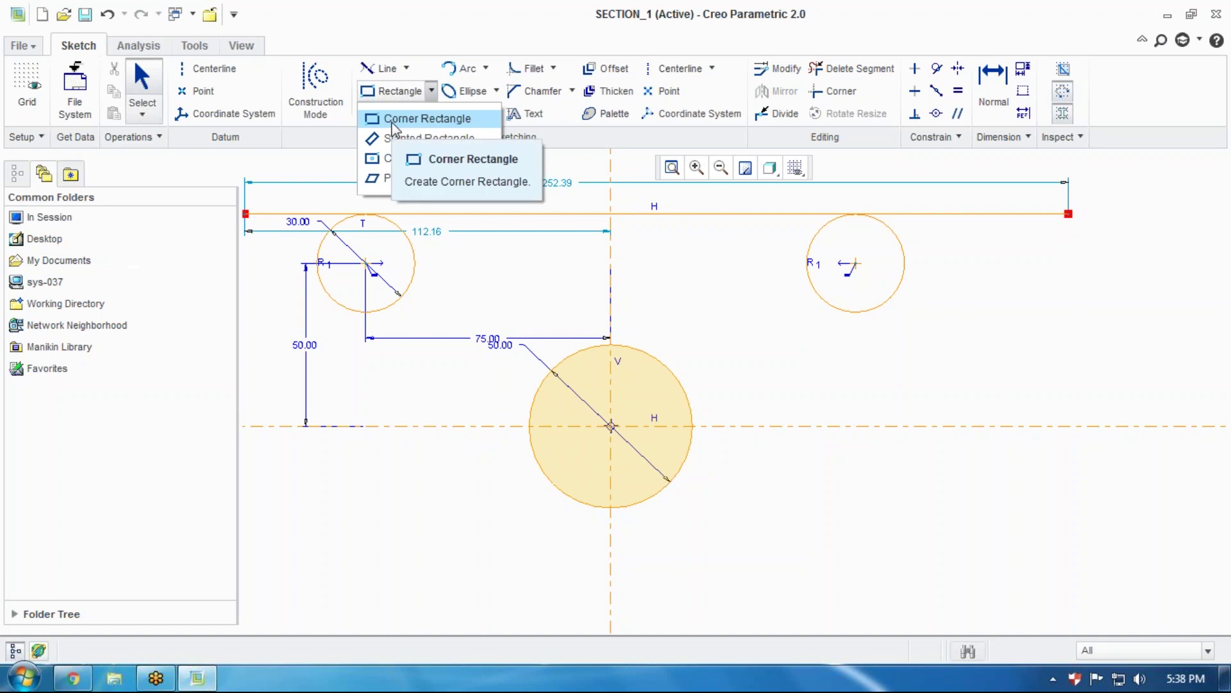
pyautogui.click(747, 310)
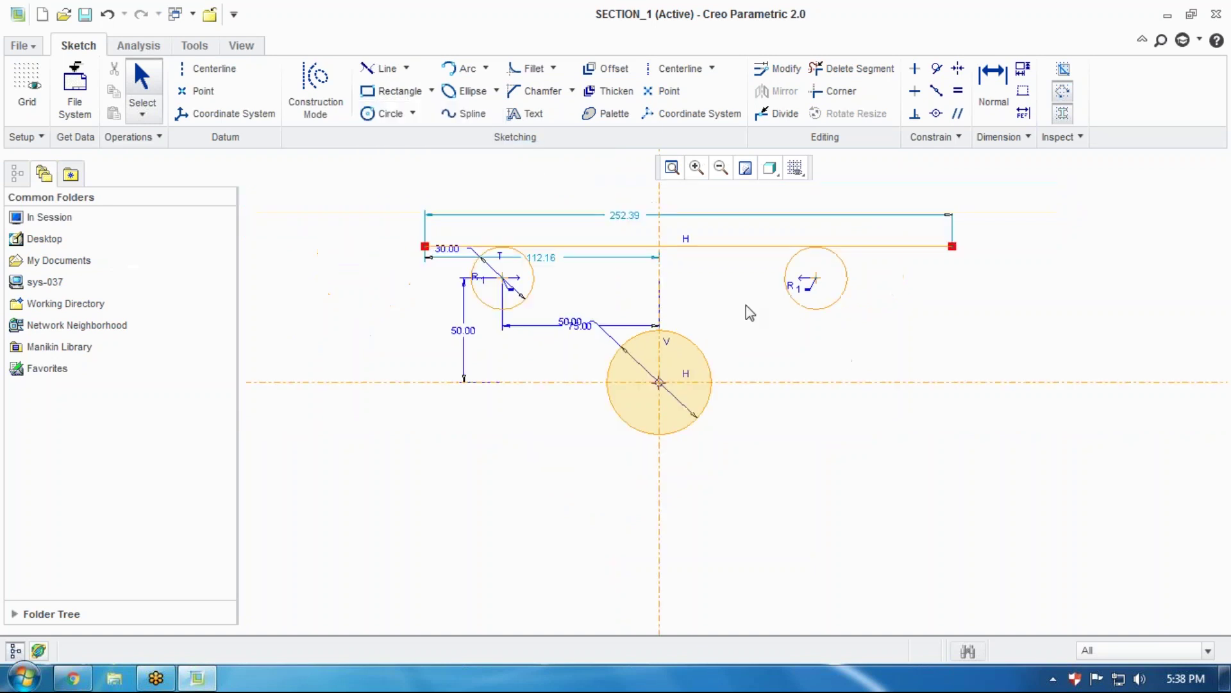
pyautogui.scroll(-3, 748, 308)
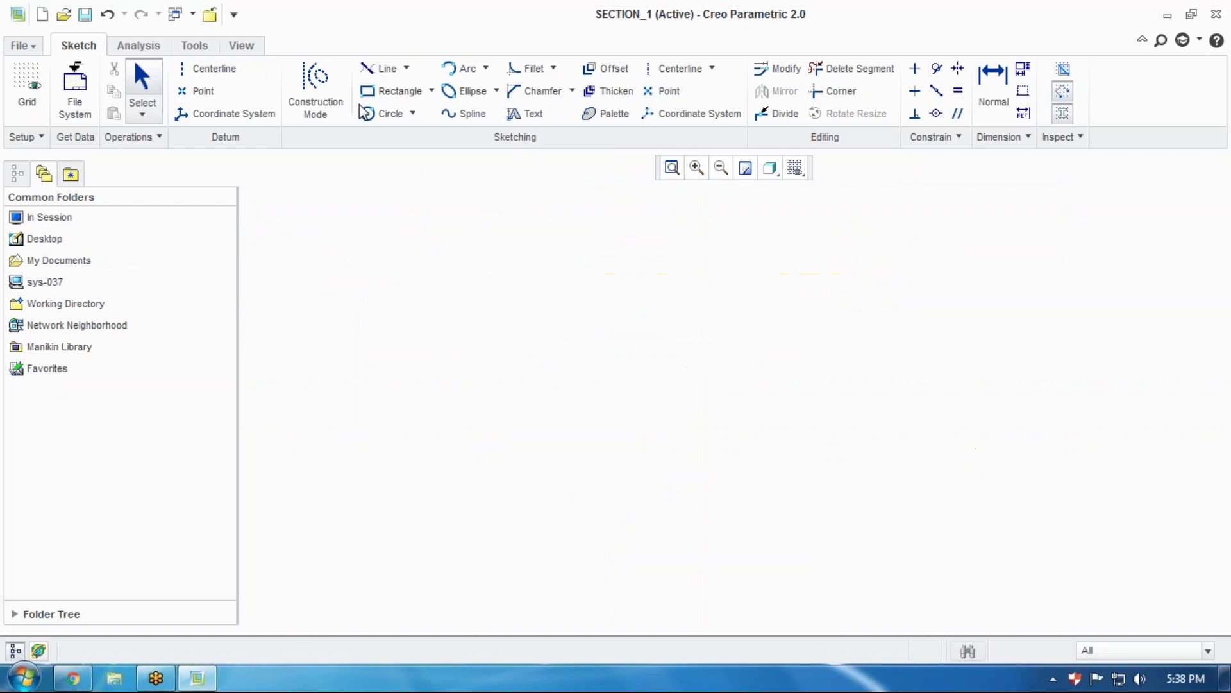
# Draw a vertical datum centerline and a horizontal datum centerline crossing near the middle of the empty sketch
pyautogui.click(407, 68)
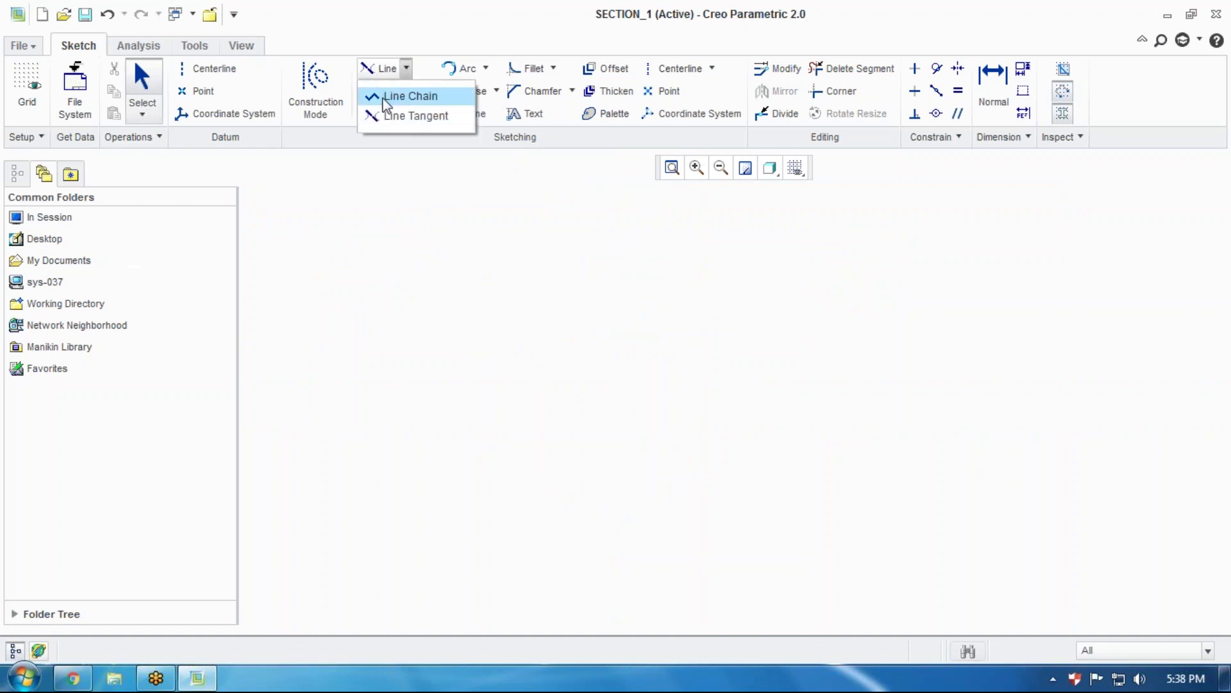
pyautogui.click(217, 64)
pyautogui.click(206, 68)
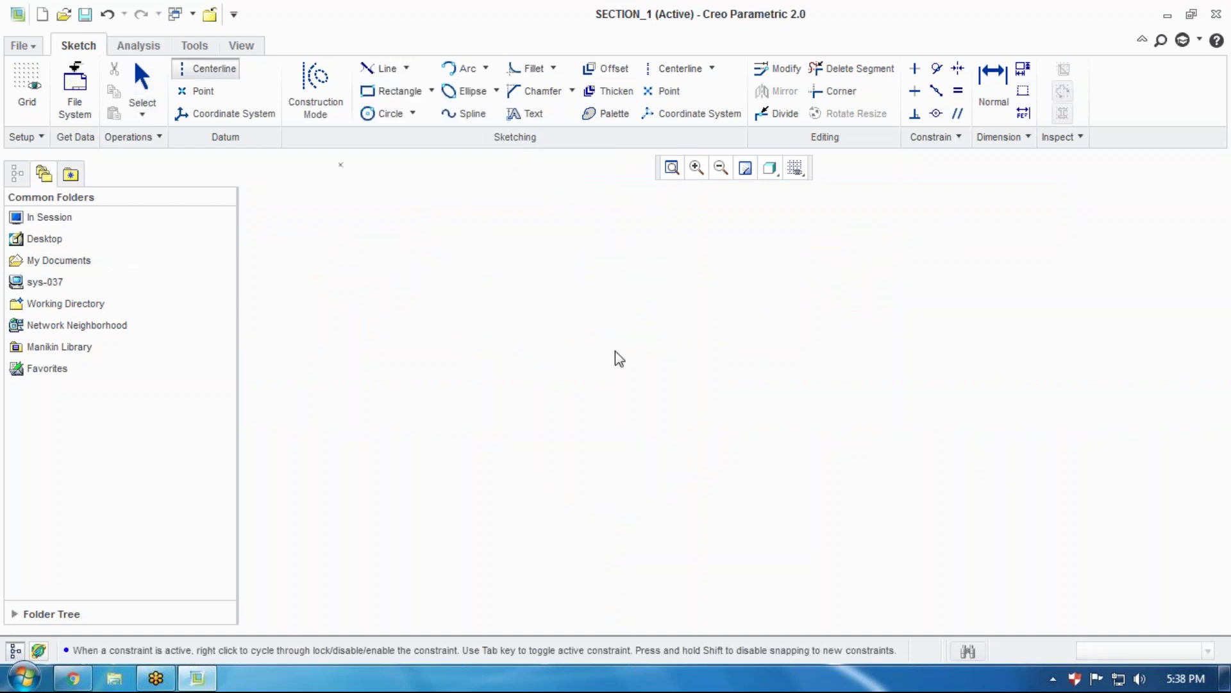
pyautogui.click(675, 285)
pyautogui.click(675, 449)
pyautogui.click(541, 418)
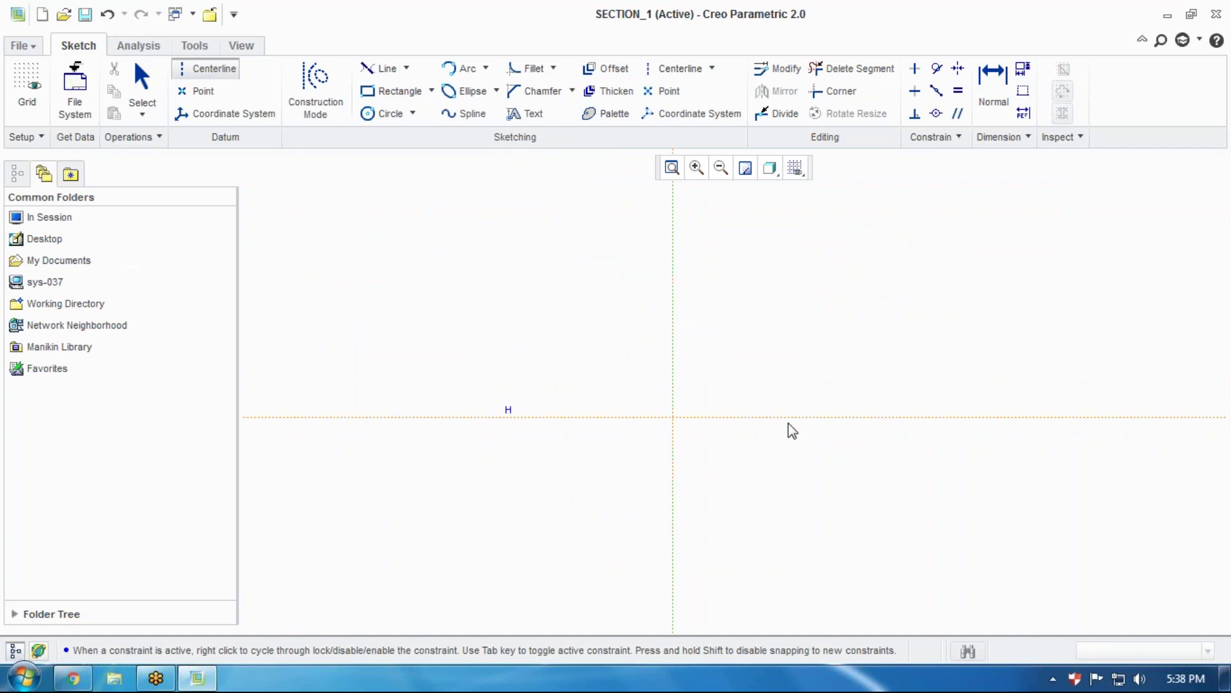
pyautogui.click(787, 418)
pyautogui.middleClick(794, 354)
# Draw a corner rectangle about 142.8 by 84.1, symmetric about the horizontal centerline, its right edge about 53.3 from the vertical one
pyautogui.click(392, 90)
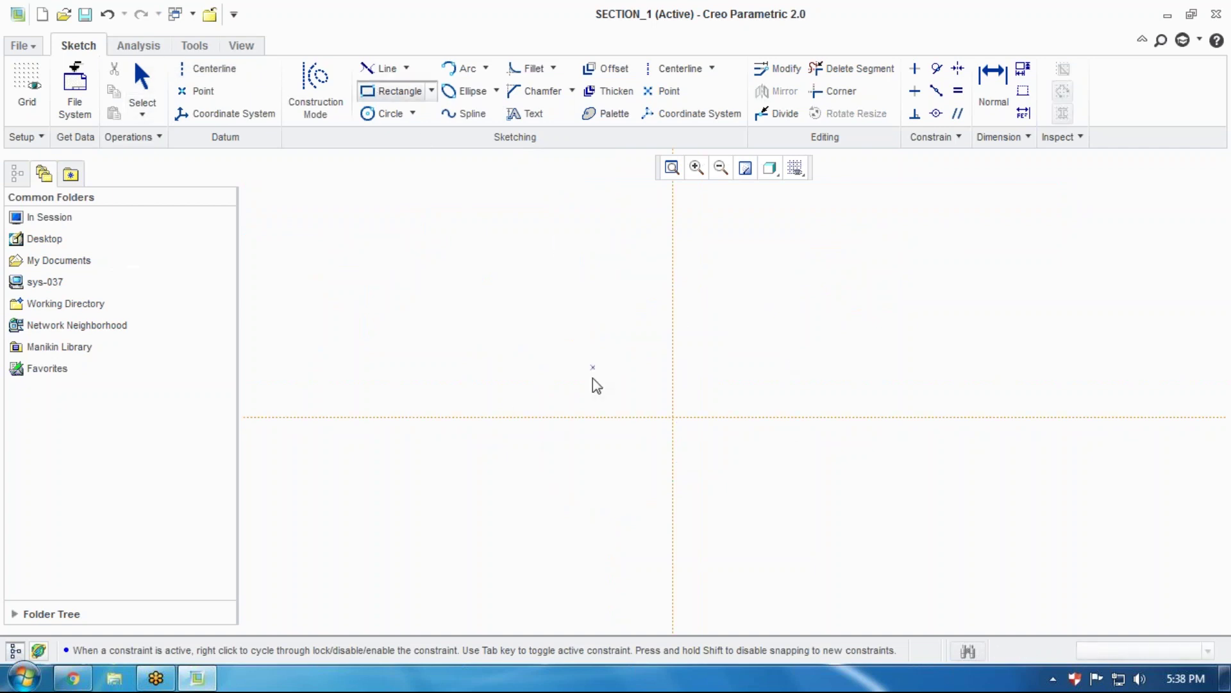
pyautogui.scroll(-2, 600, 417)
pyautogui.scroll(-2, 712, 569)
pyautogui.click(486, 247)
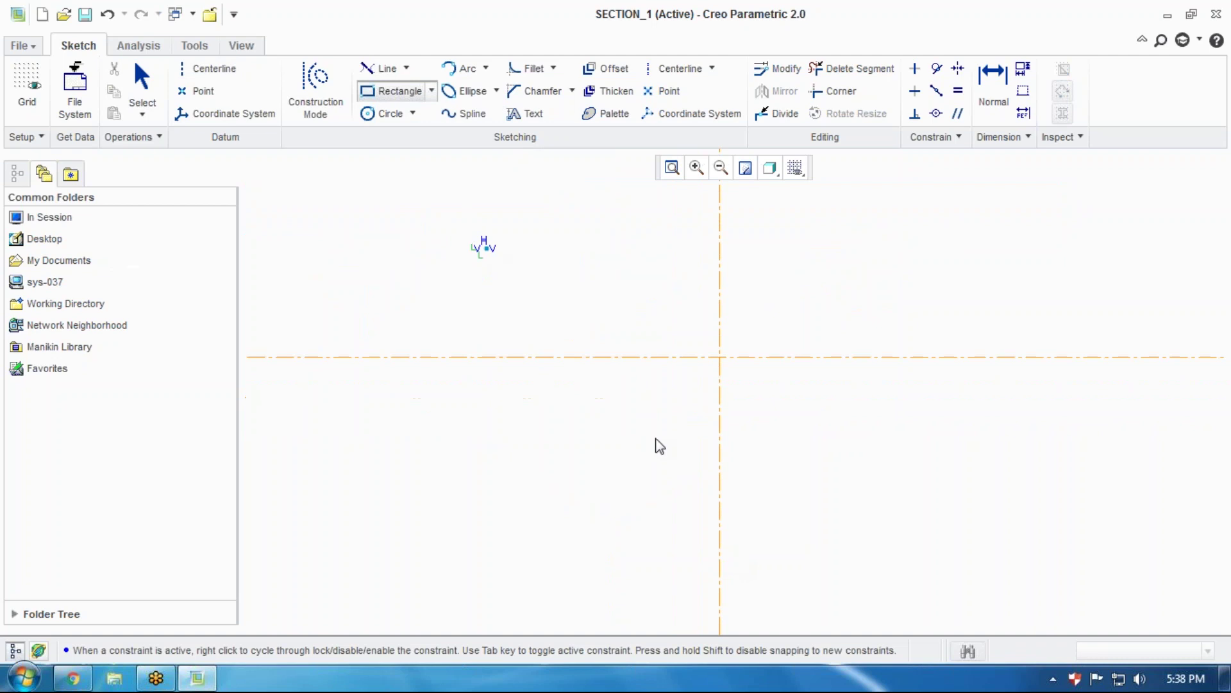
pyautogui.click(984, 517)
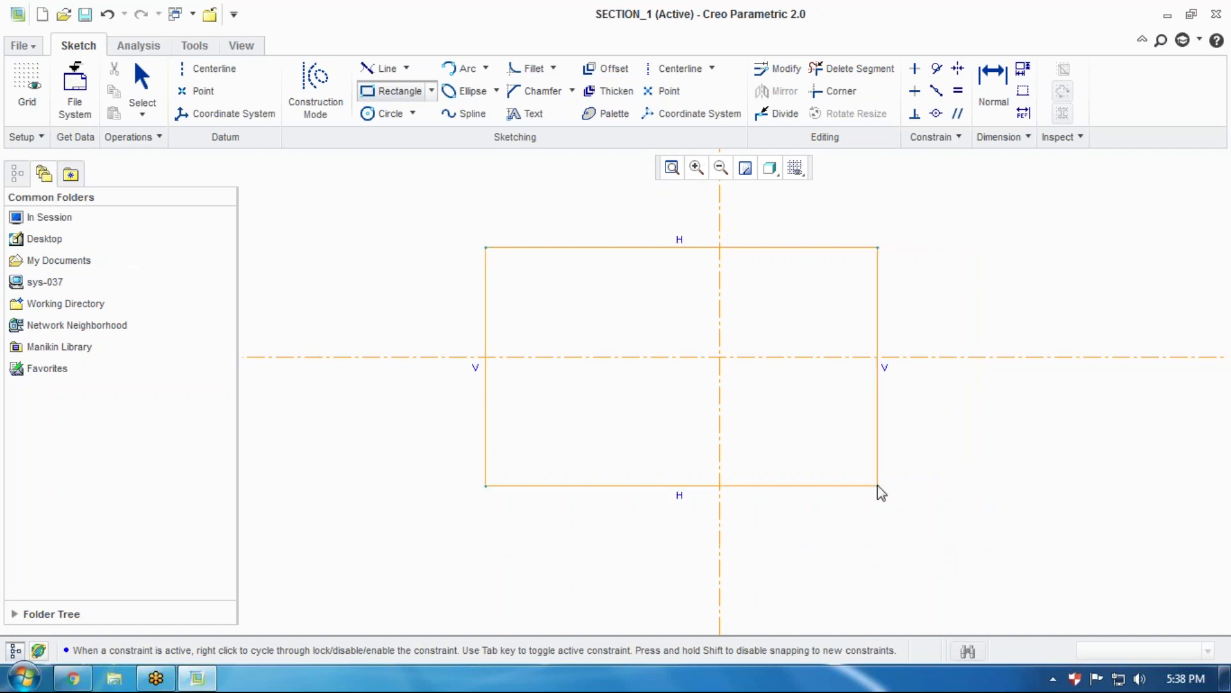
pyautogui.click(859, 478)
pyautogui.middleClick(964, 484)
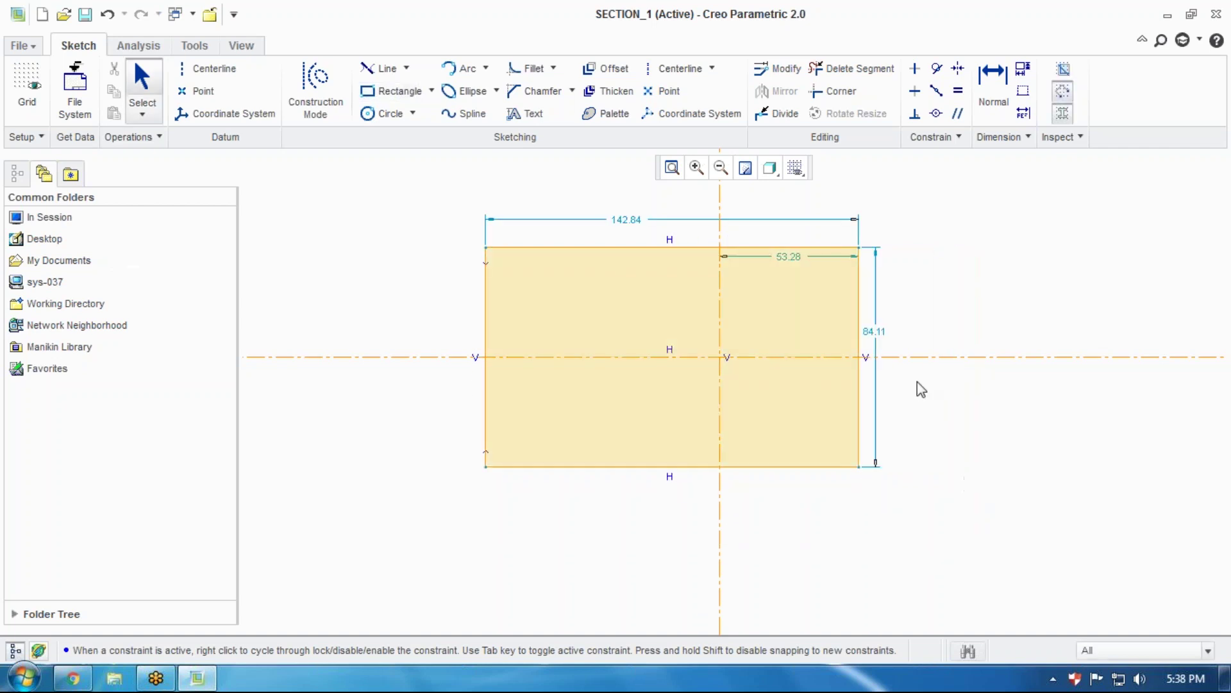
# Set the rectangle's width to 200 and its height to 100
pyautogui.doubleClick(626, 220)
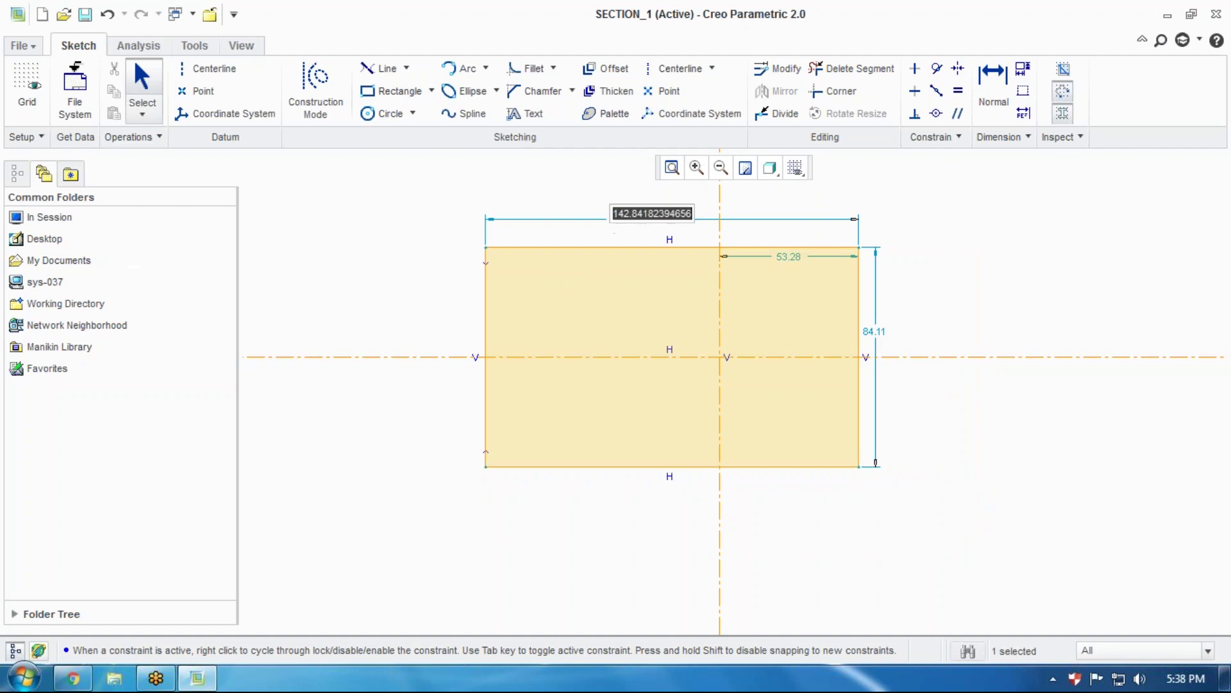
pyautogui.write('200')
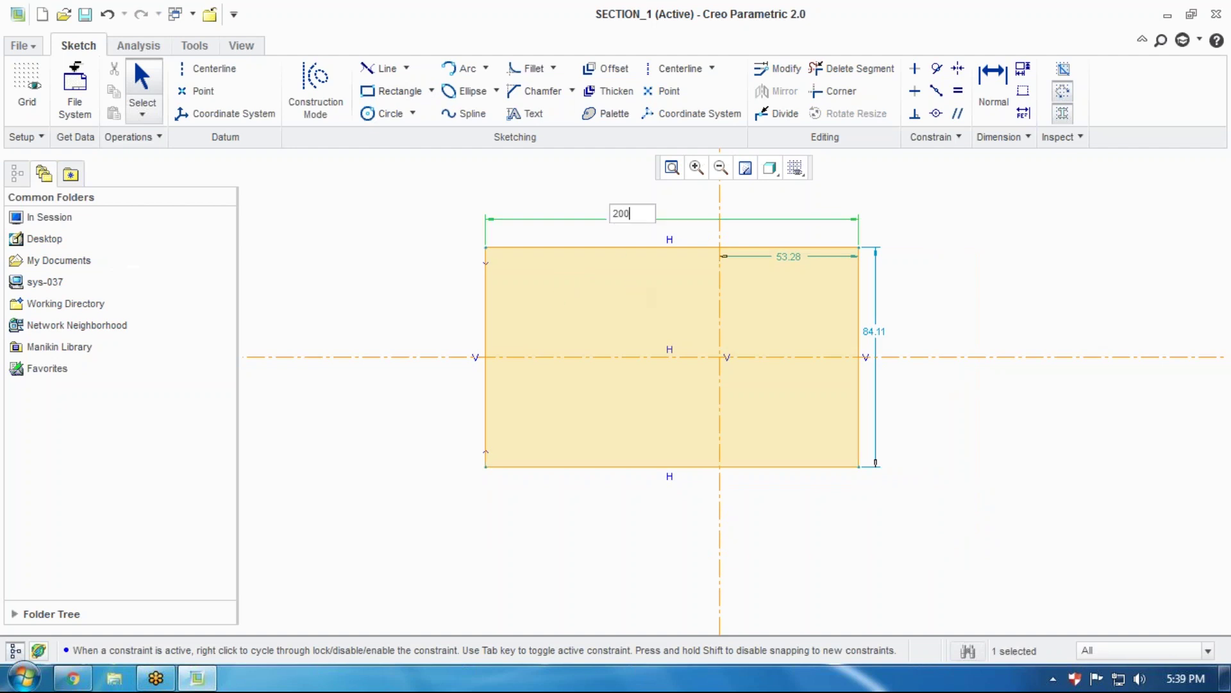
pyautogui.press('Return')
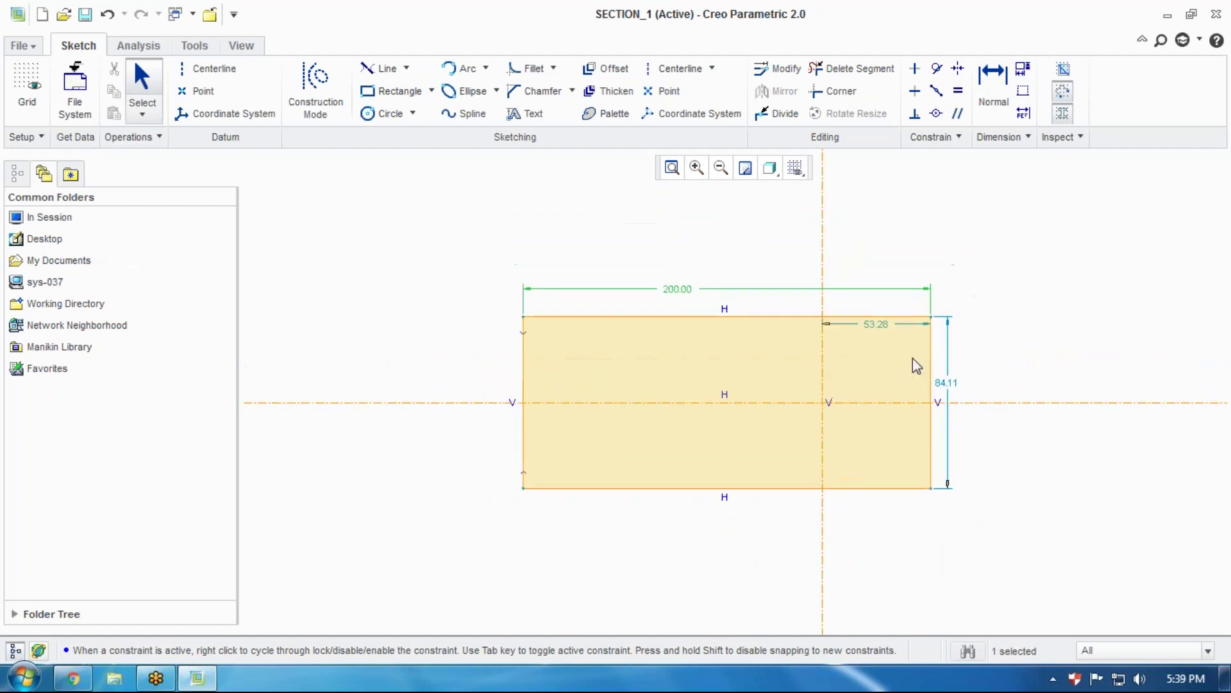
pyautogui.click(947, 387)
pyautogui.doubleClick(946, 385)
pyautogui.write('100')
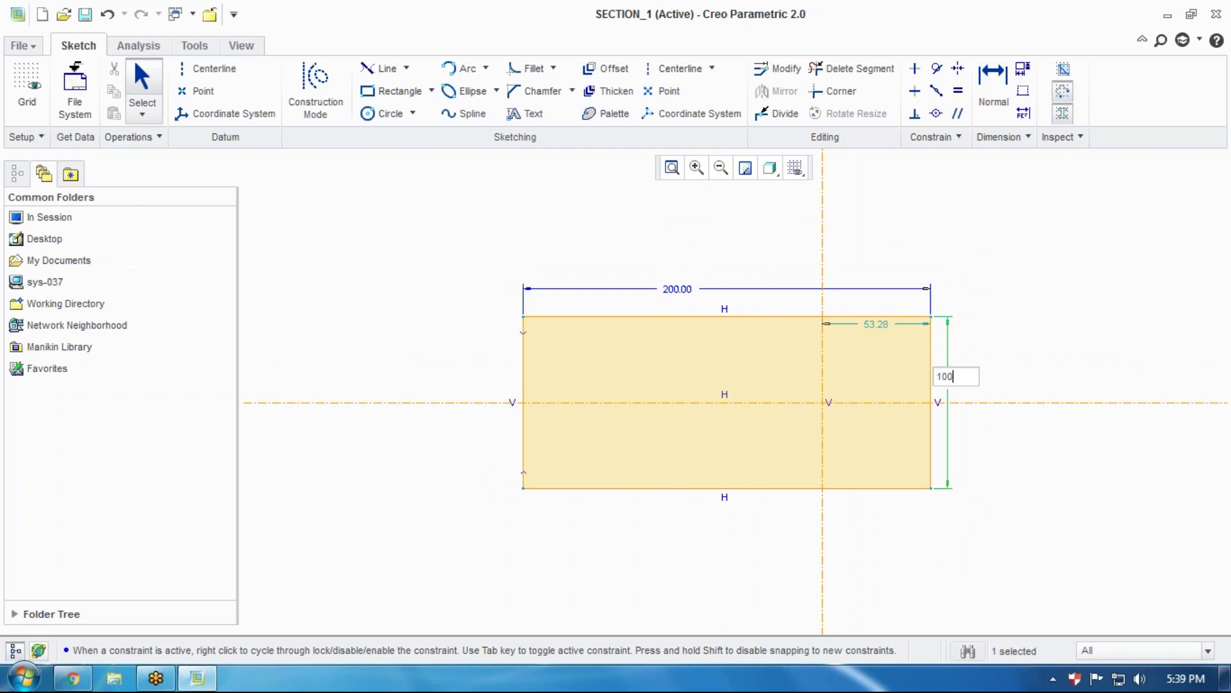
pyautogui.press('Return')
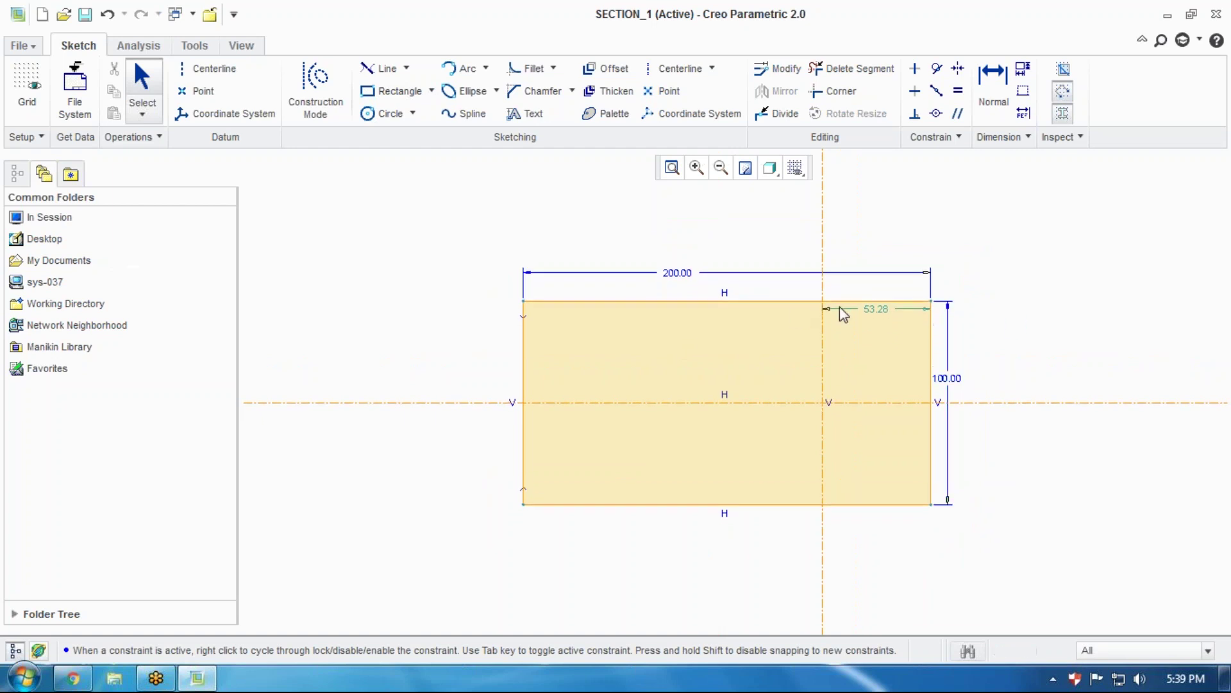
# Make the rectangle's upper corners symmetric about the vertical centerline with the Symmetric constraint
pyautogui.click(957, 68)
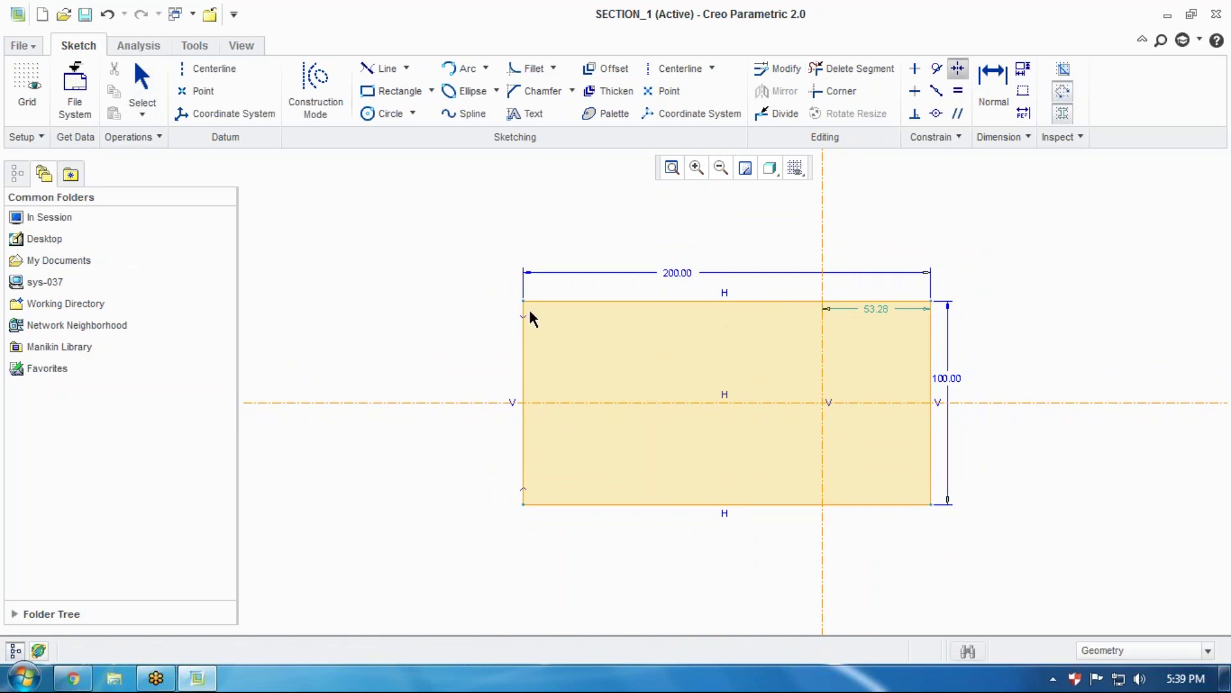
pyautogui.click(823, 239)
pyautogui.middleClick(828, 239)
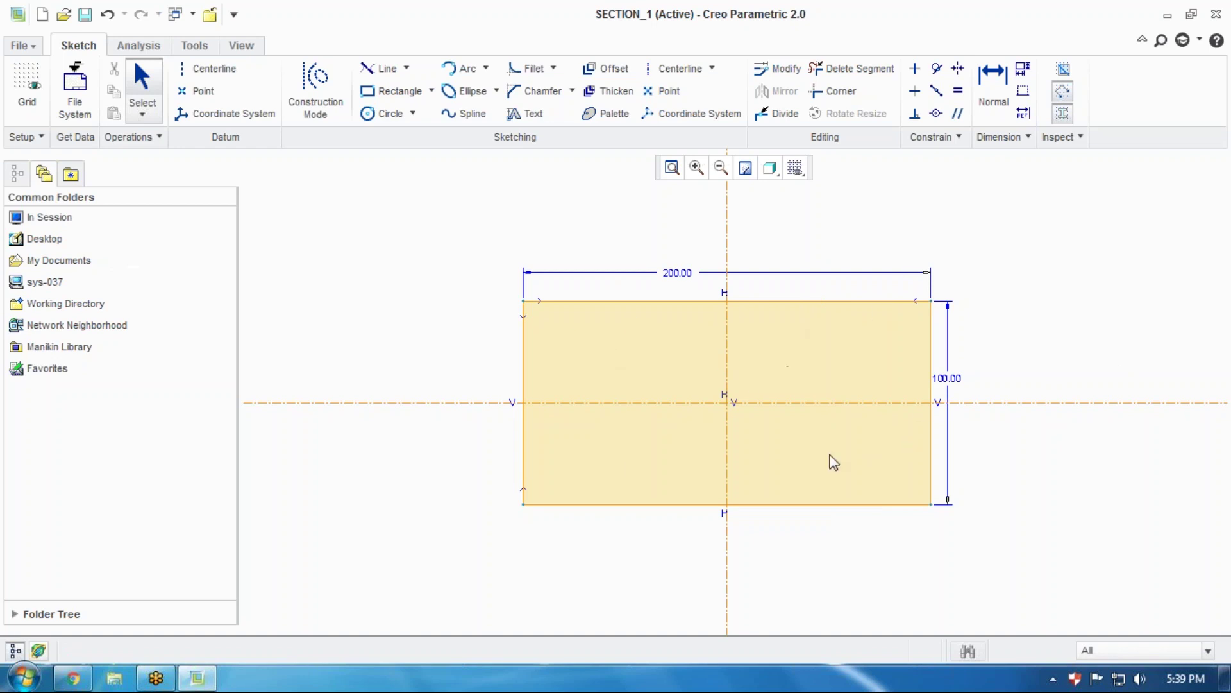
# Toggle the closed-loop shading off and on, and toggle the vertex display off and on
pyautogui.click(1062, 114)
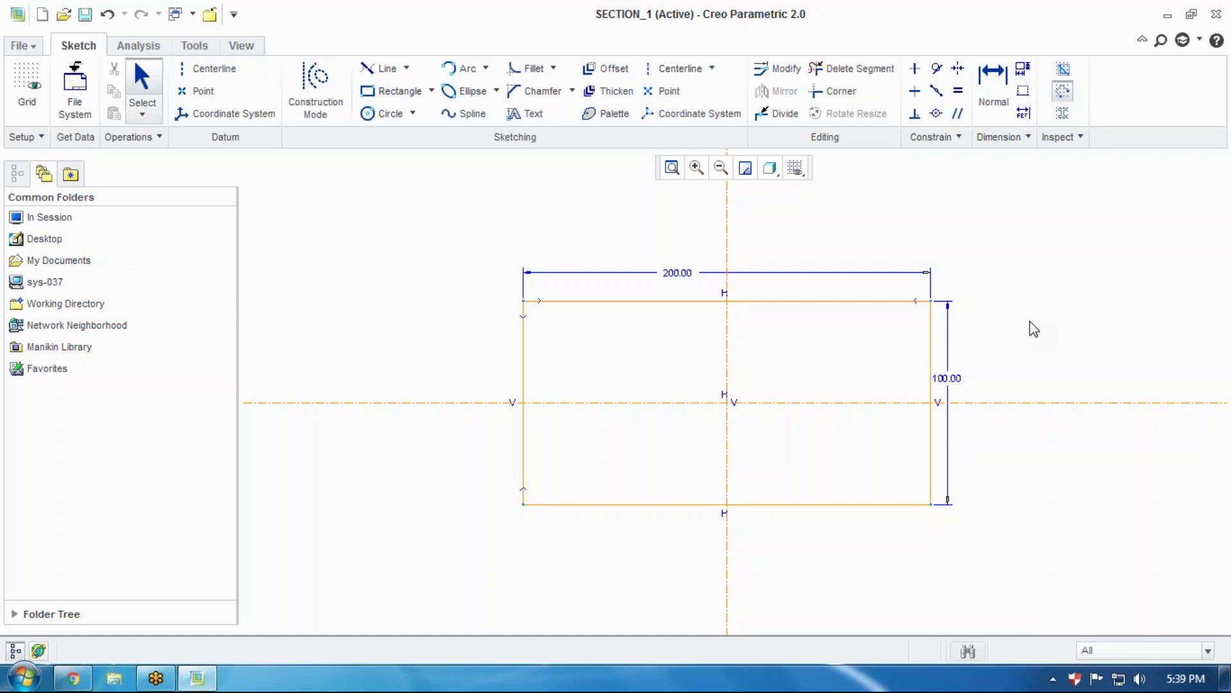
pyautogui.click(1063, 114)
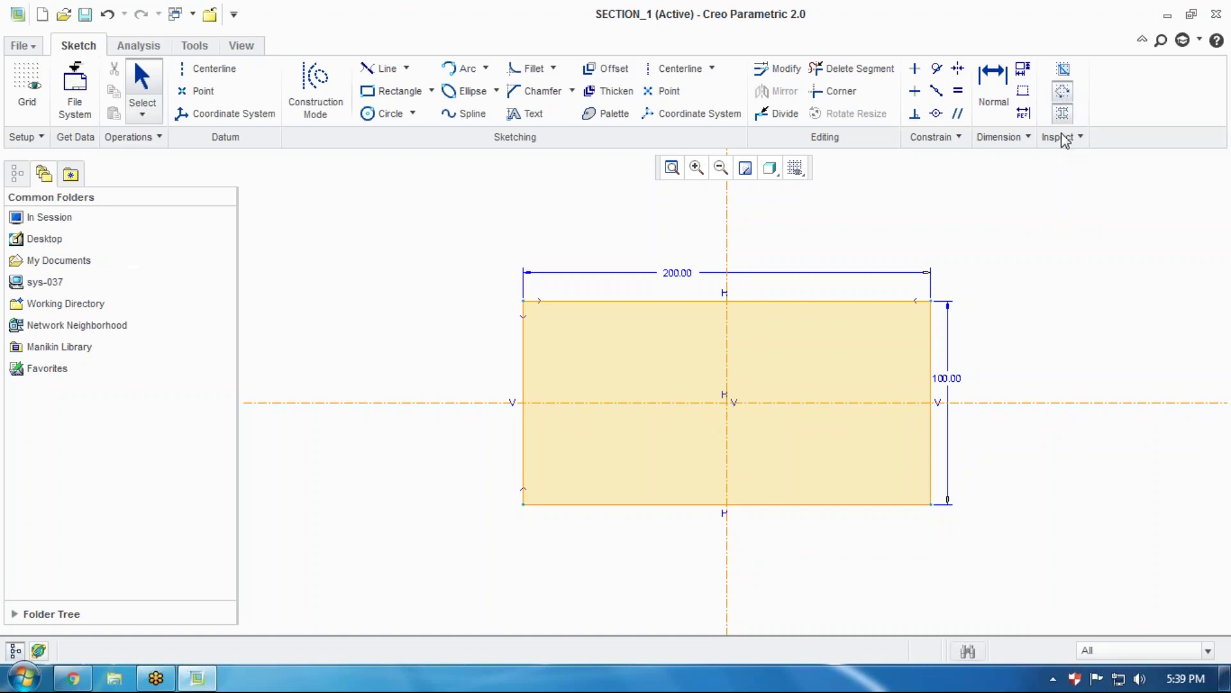
pyautogui.click(796, 169)
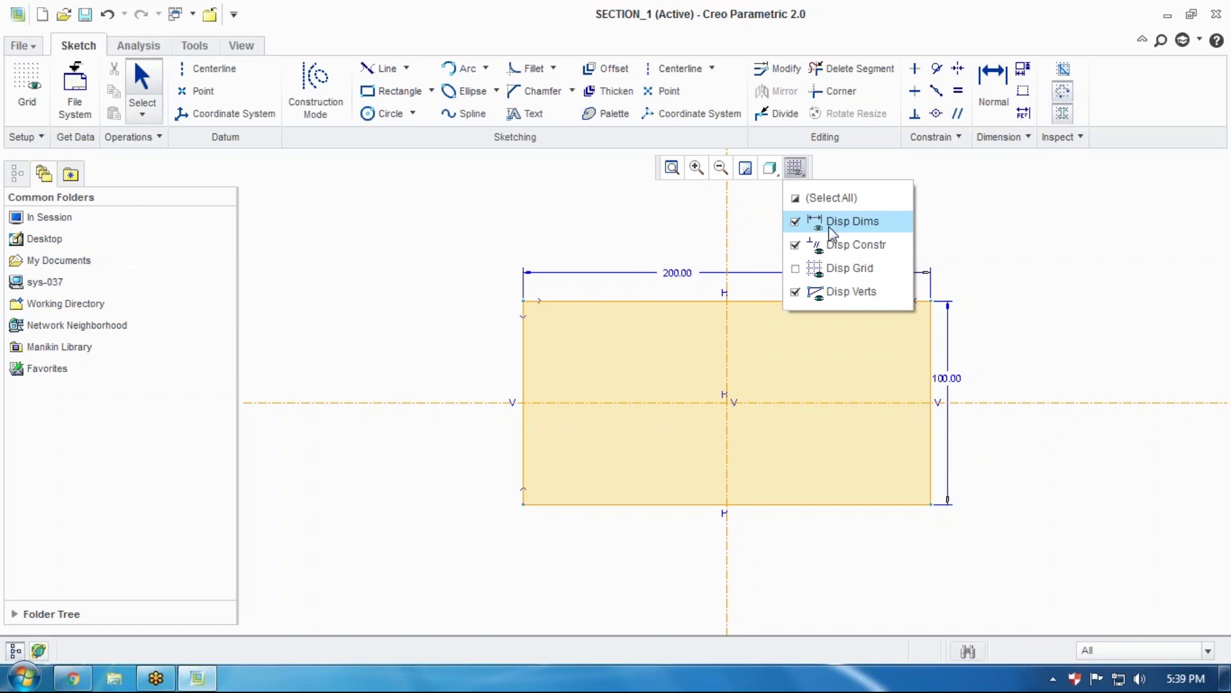
pyautogui.click(798, 296)
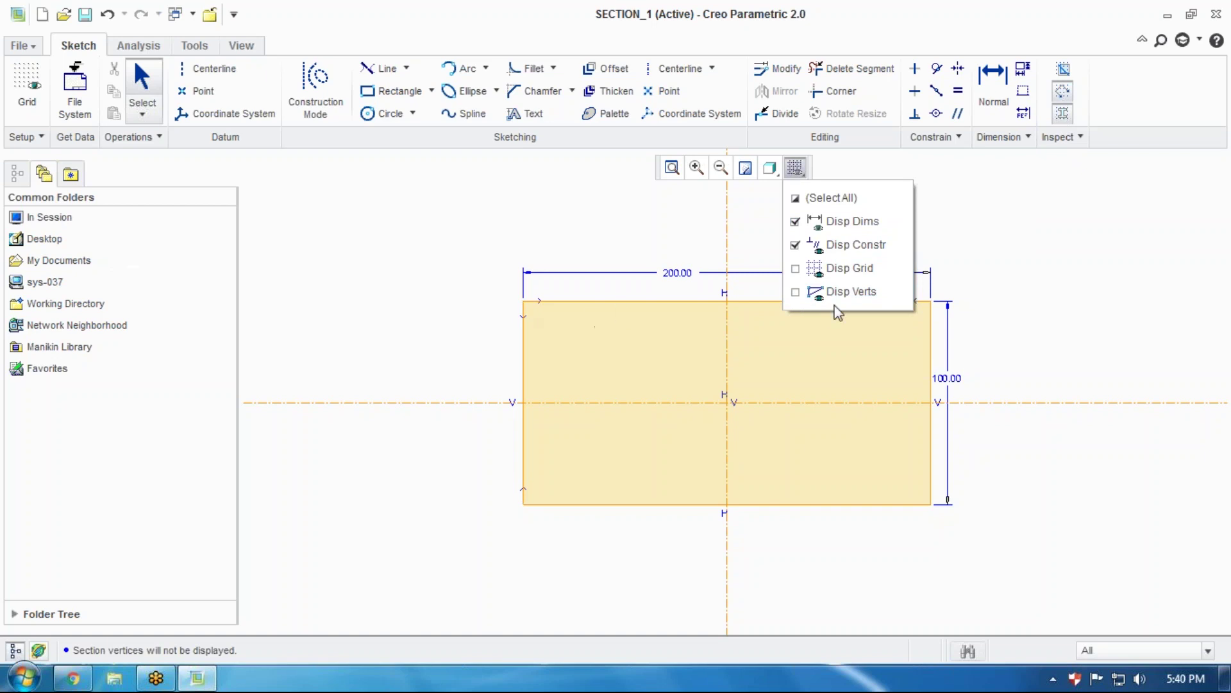
pyautogui.click(795, 293)
pyautogui.click(795, 293)
pyautogui.click(795, 294)
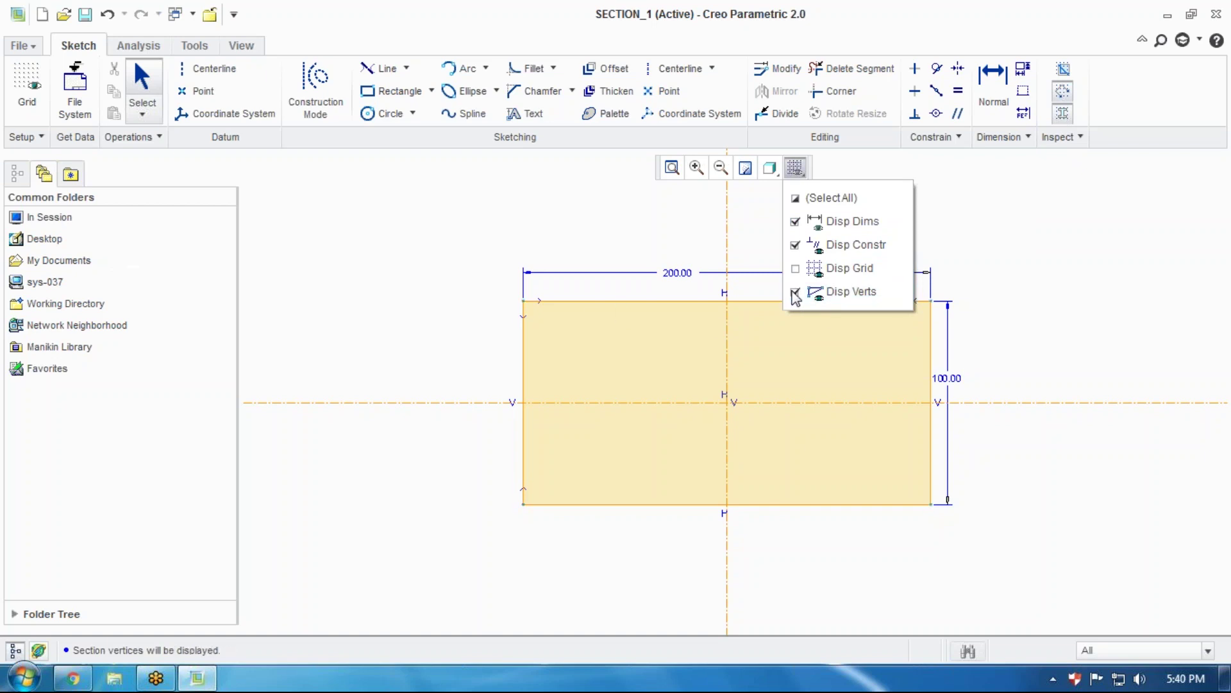
# Delete the rectangle's top edge to leave the profile open
pyautogui.click(1064, 96)
pyautogui.click(874, 302)
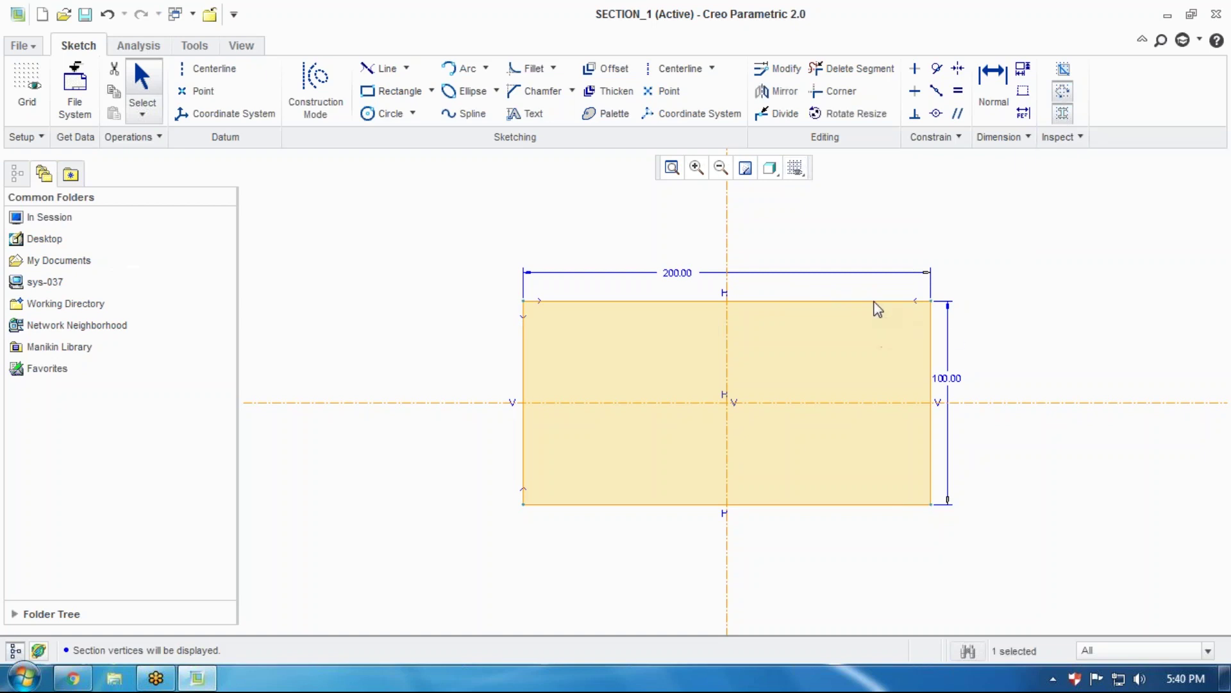
pyautogui.press('Delete')
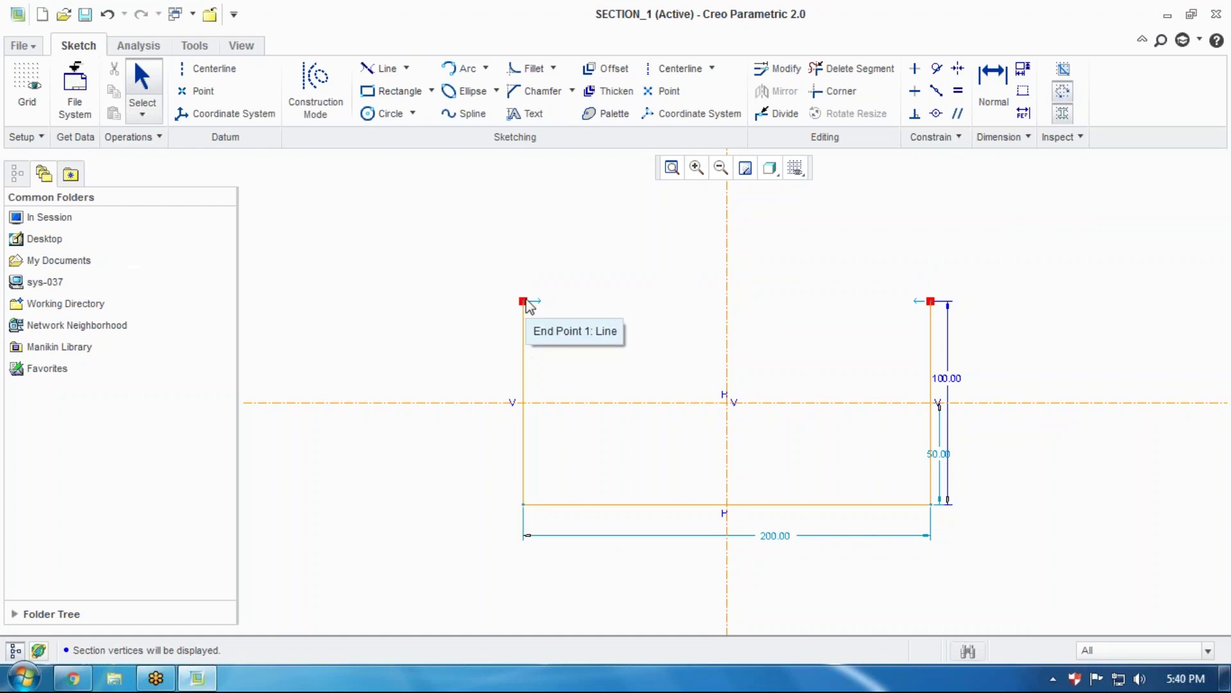
# Toggle the highlighting of the sketch's open ends off and on several times
pyautogui.click(1063, 94)
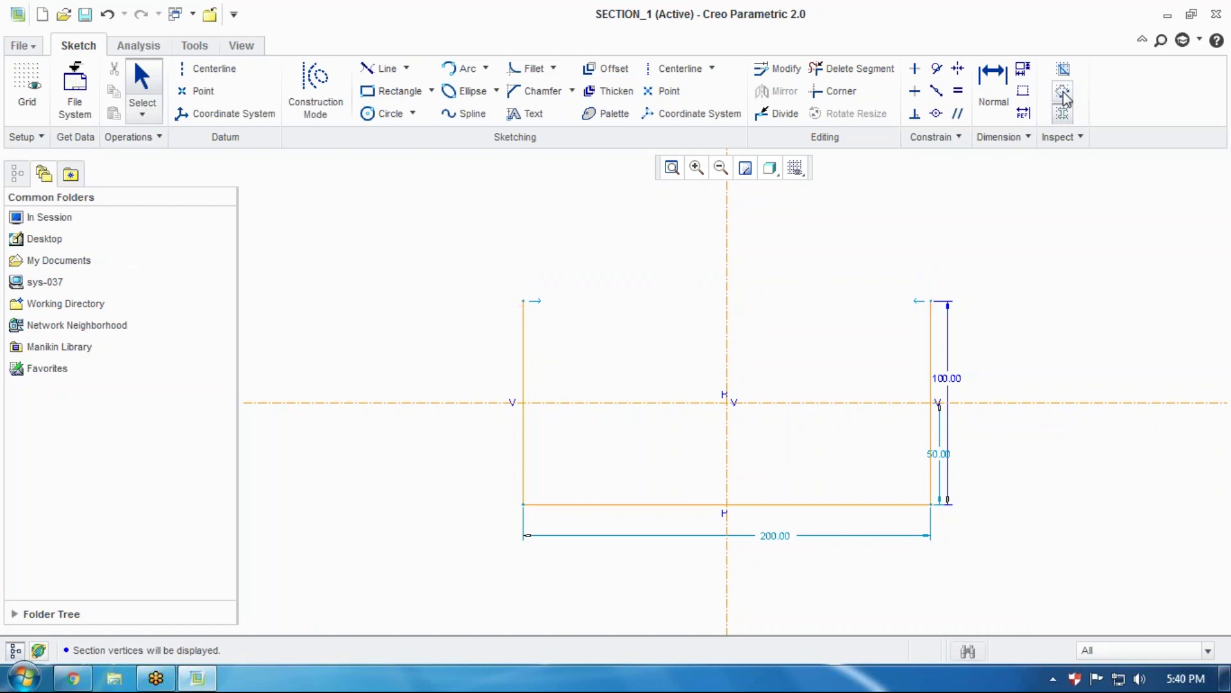
pyautogui.click(1063, 96)
pyautogui.click(1062, 96)
pyautogui.click(1063, 96)
pyautogui.click(1063, 96)
pyautogui.click(1064, 97)
# Draw a line joining the upper endpoints of the two vertical edges to close the rectangle
pyautogui.click(406, 68)
pyautogui.click(414, 94)
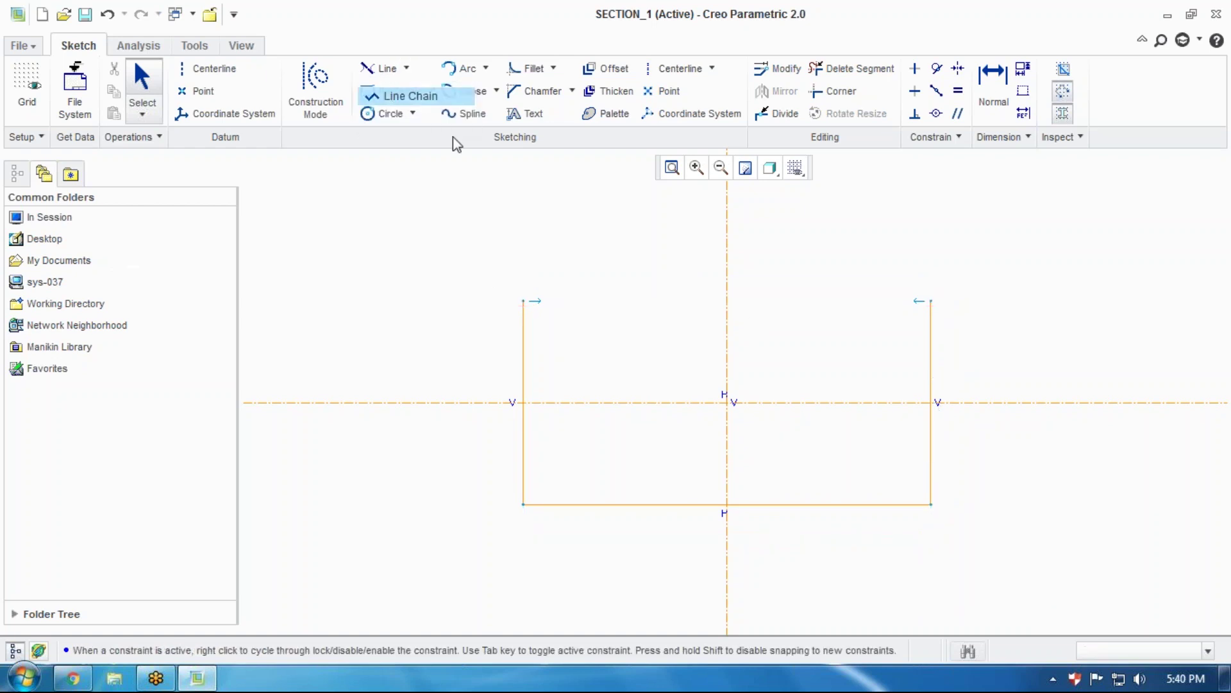
pyautogui.click(524, 301)
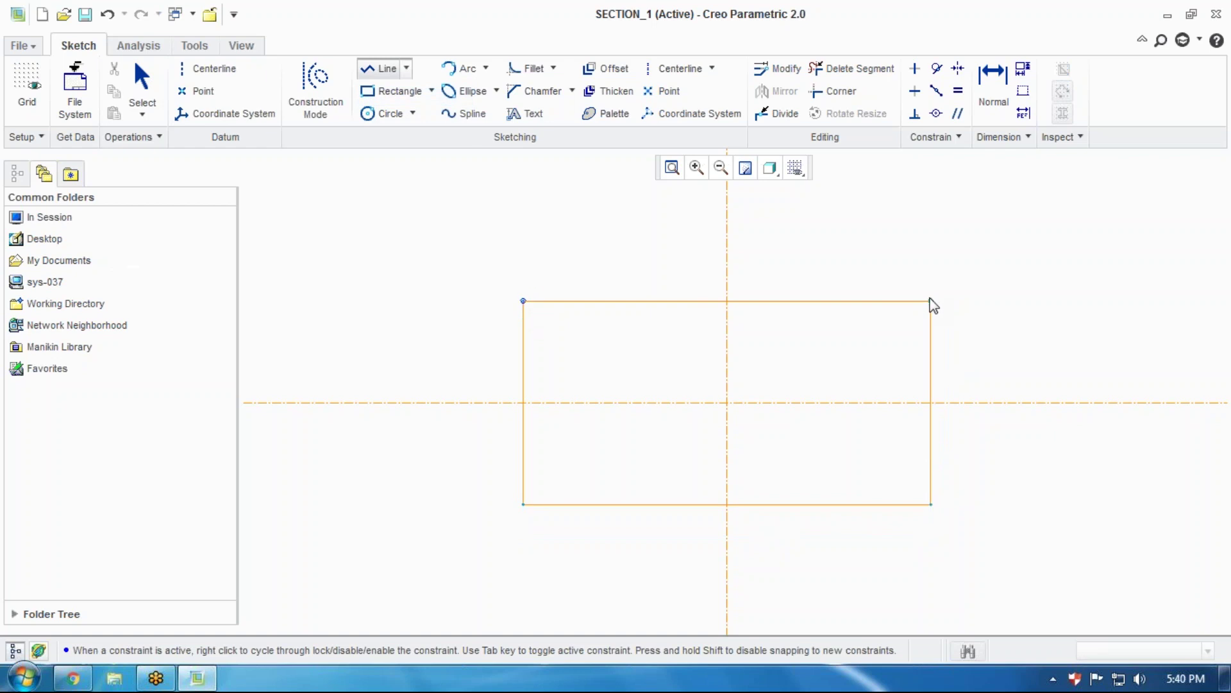
pyautogui.click(930, 300)
pyautogui.middleClick(999, 274)
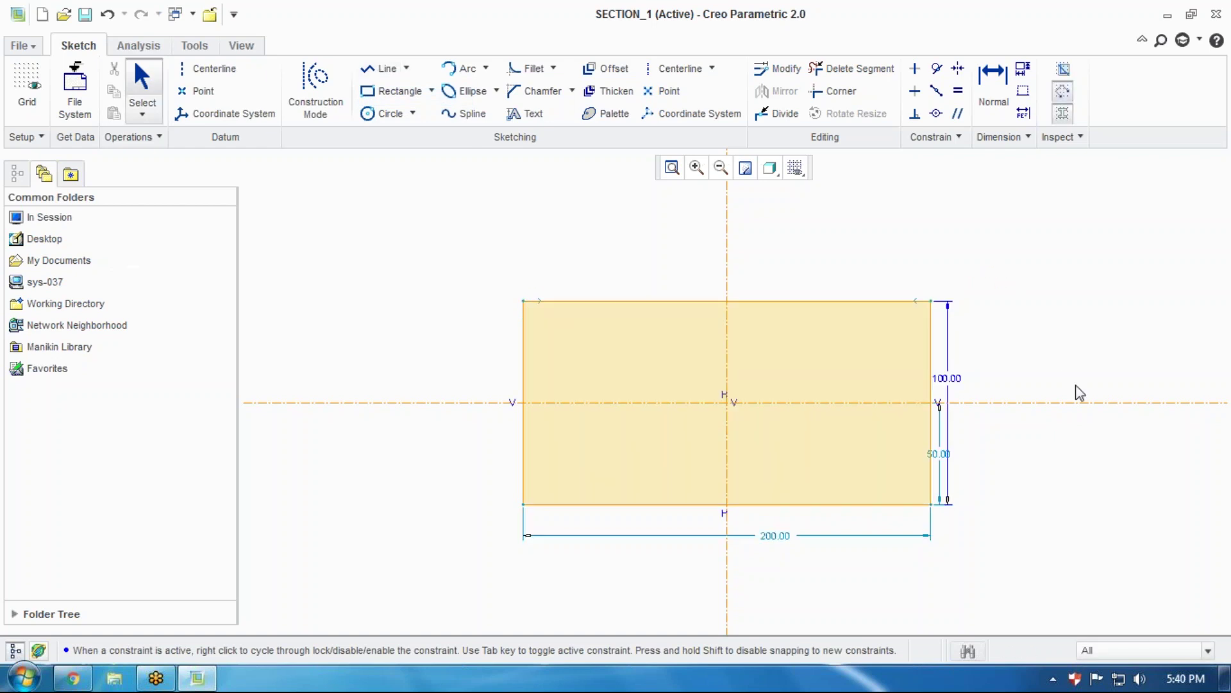
# Draw a circle about 16.2 in diameter near the rectangle's upper-right corner, about 21.8 below the top edge and 37.8 from the right edge
pyautogui.scroll(-1, 1132, 510)
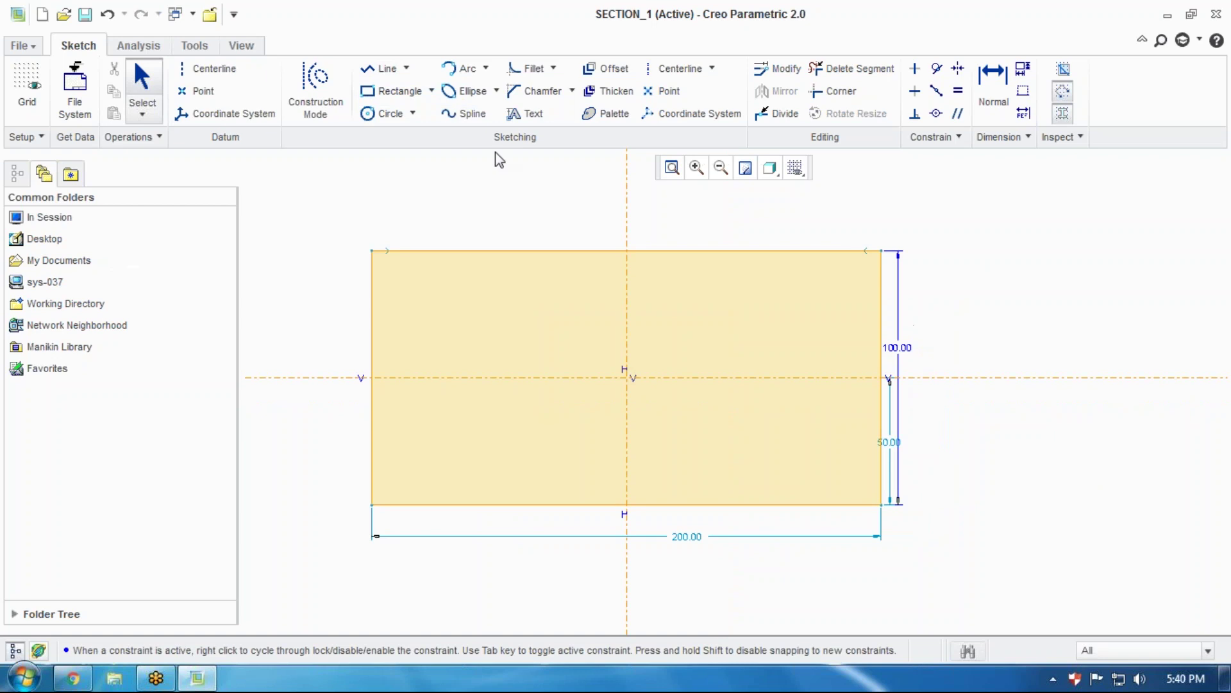
pyautogui.click(373, 119)
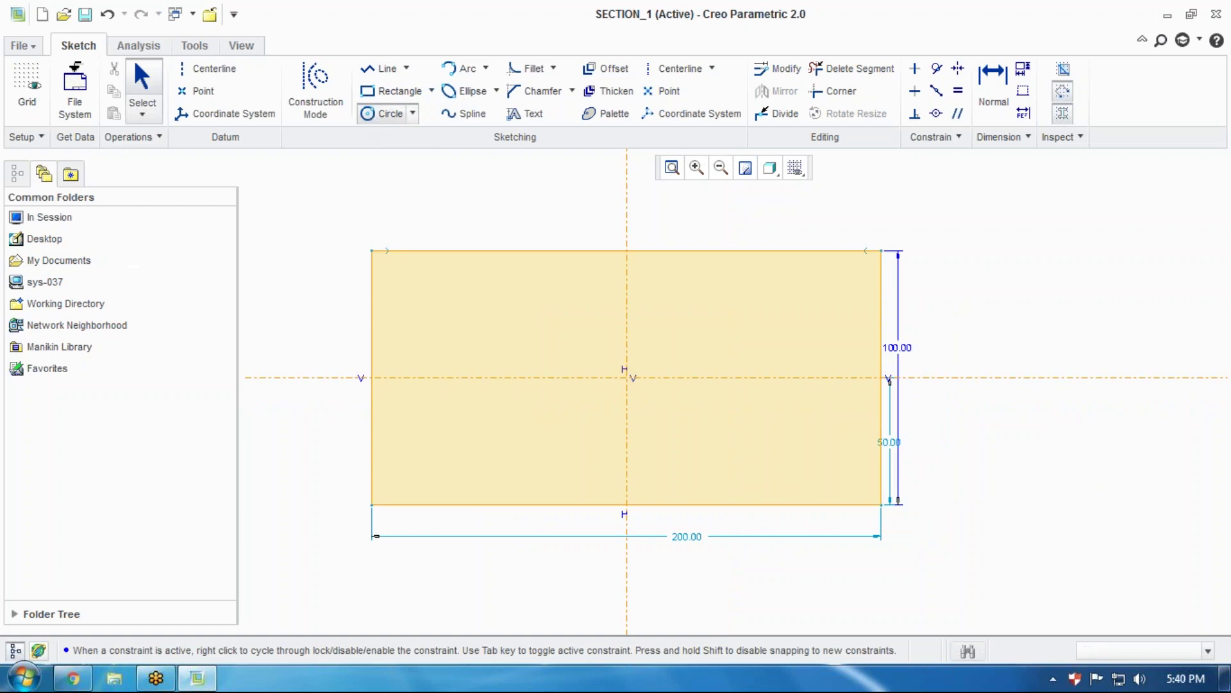
pyautogui.click(803, 295)
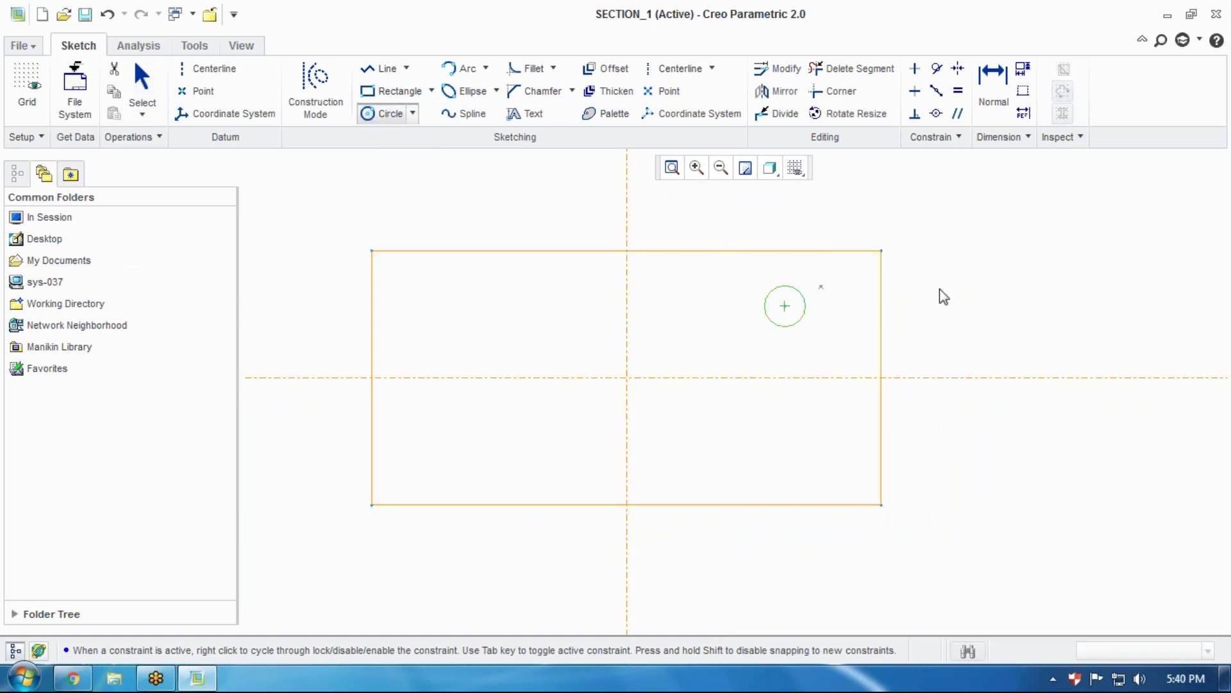
pyautogui.middleClick(981, 302)
pyautogui.scroll(-2, 837, 340)
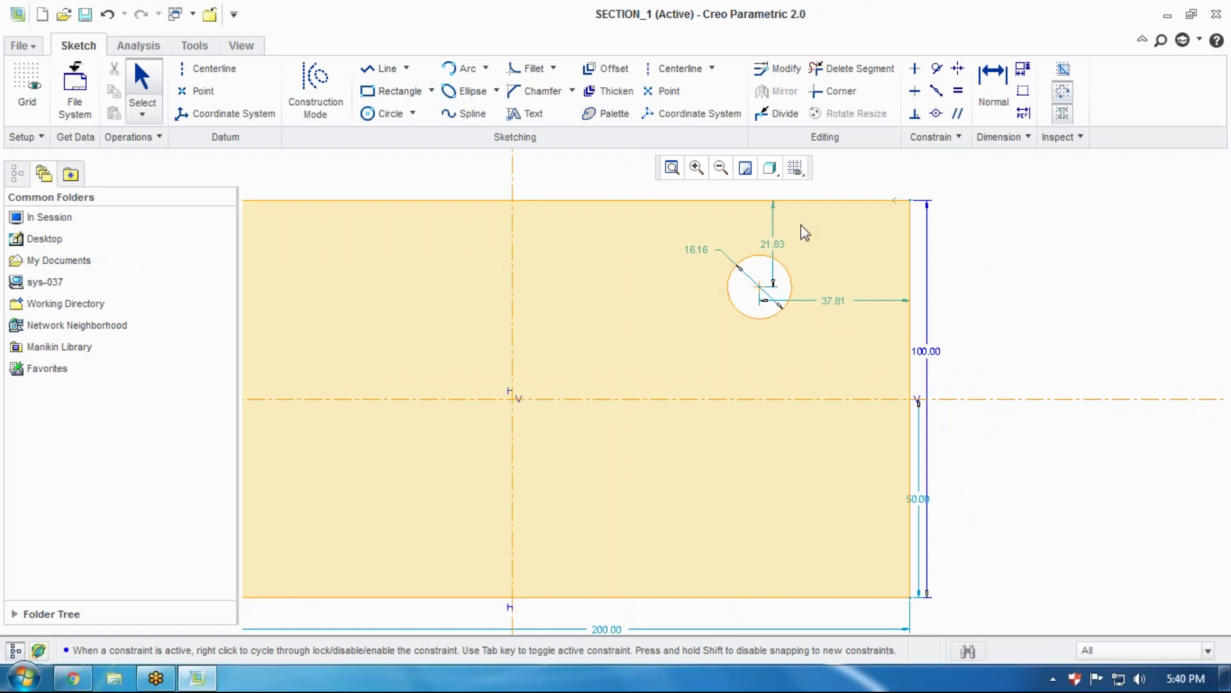
# Set the circle centre's distances to the rectangle's top edge and right edge to 20 each
pyautogui.doubleClick(767, 245)
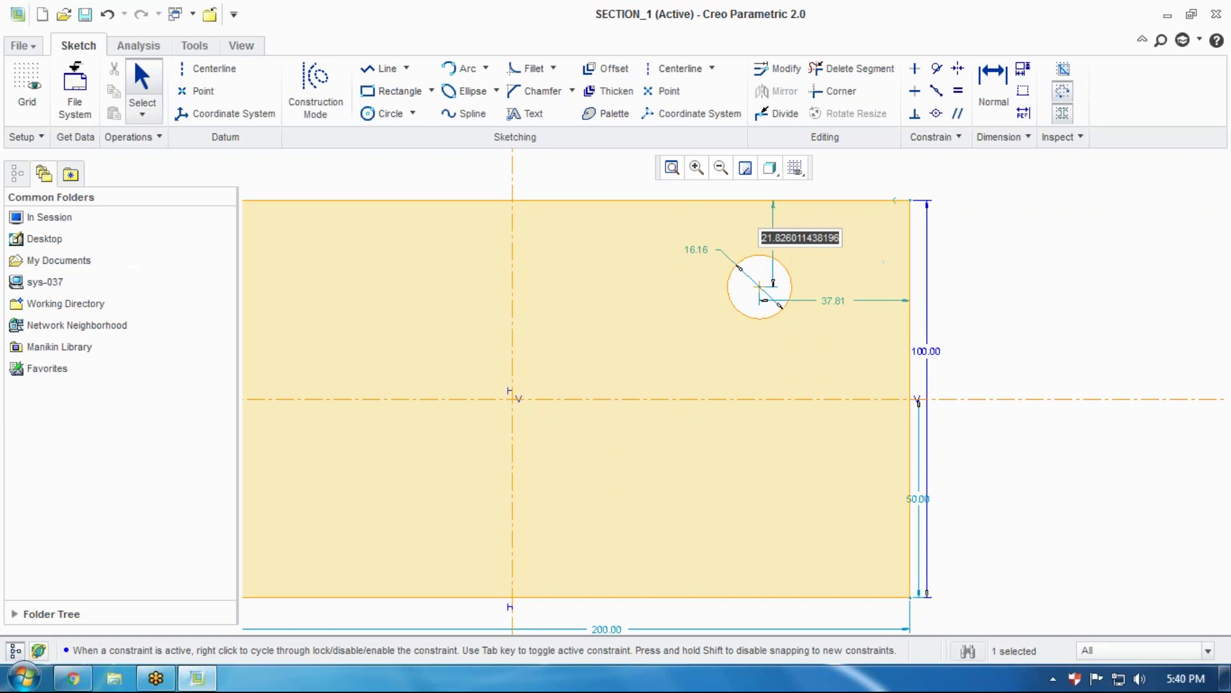
pyautogui.write('20')
pyautogui.press('Return')
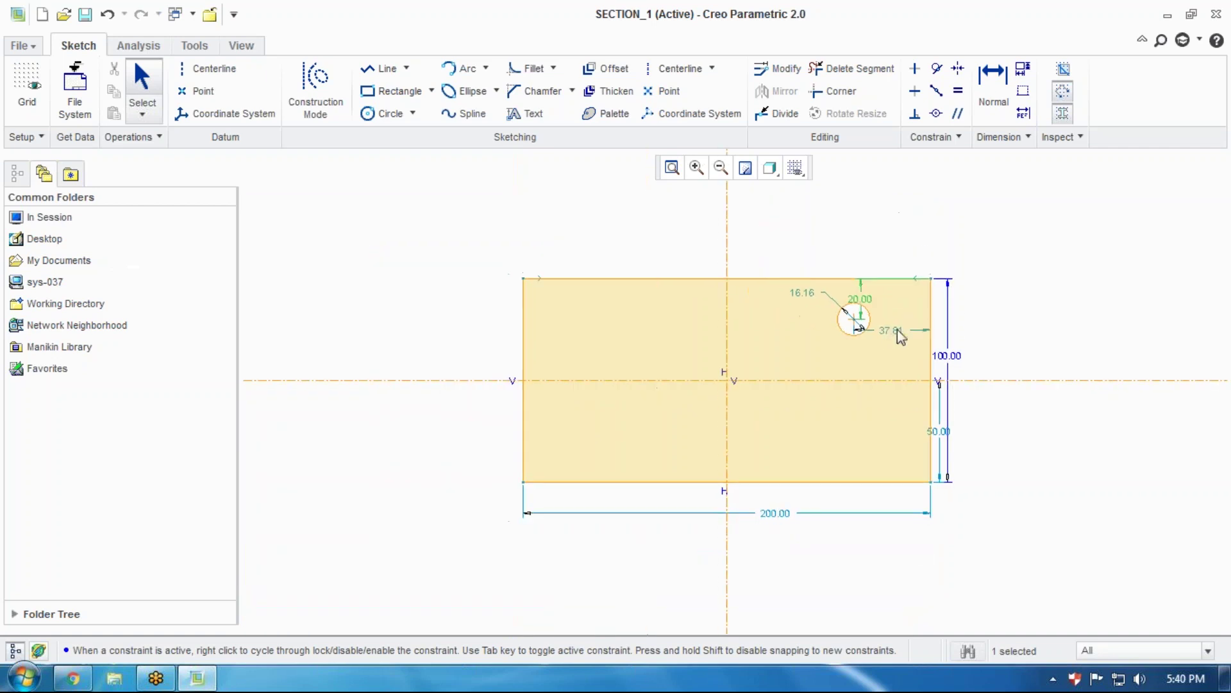
pyautogui.doubleClick(897, 330)
pyautogui.write('20')
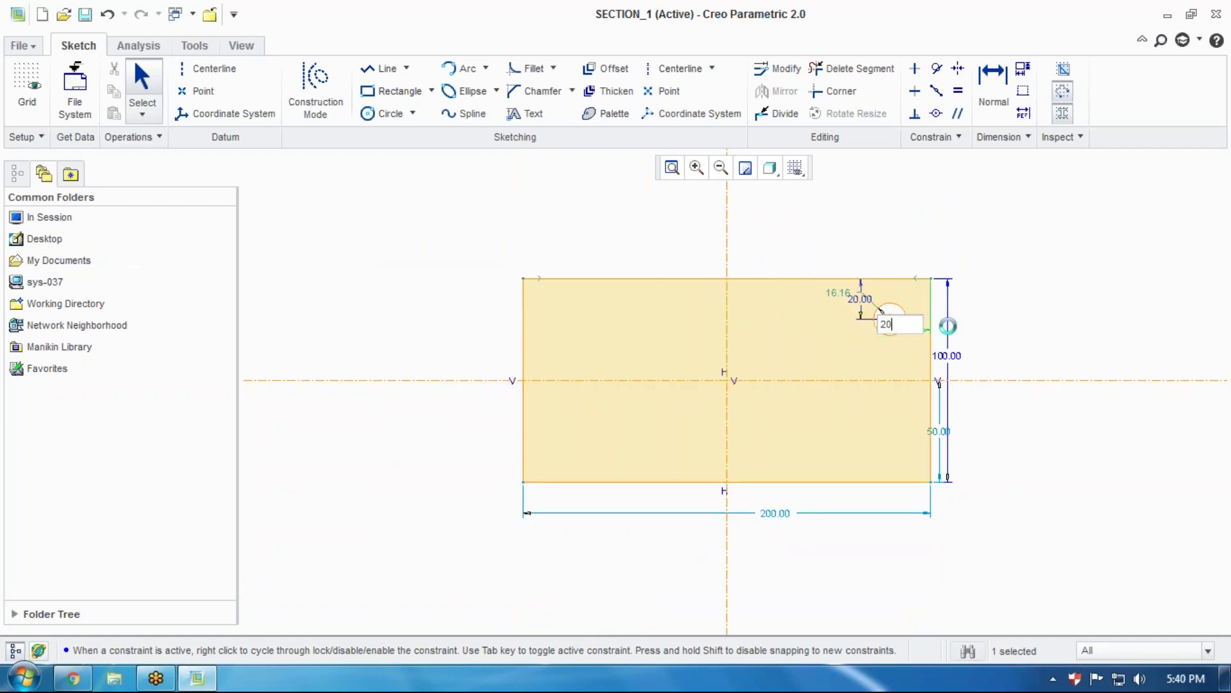
pyautogui.press('Return')
# Set the circle's diameter to 15
pyautogui.scroll(-3, 850, 307)
pyautogui.scroll(-2, 850, 308)
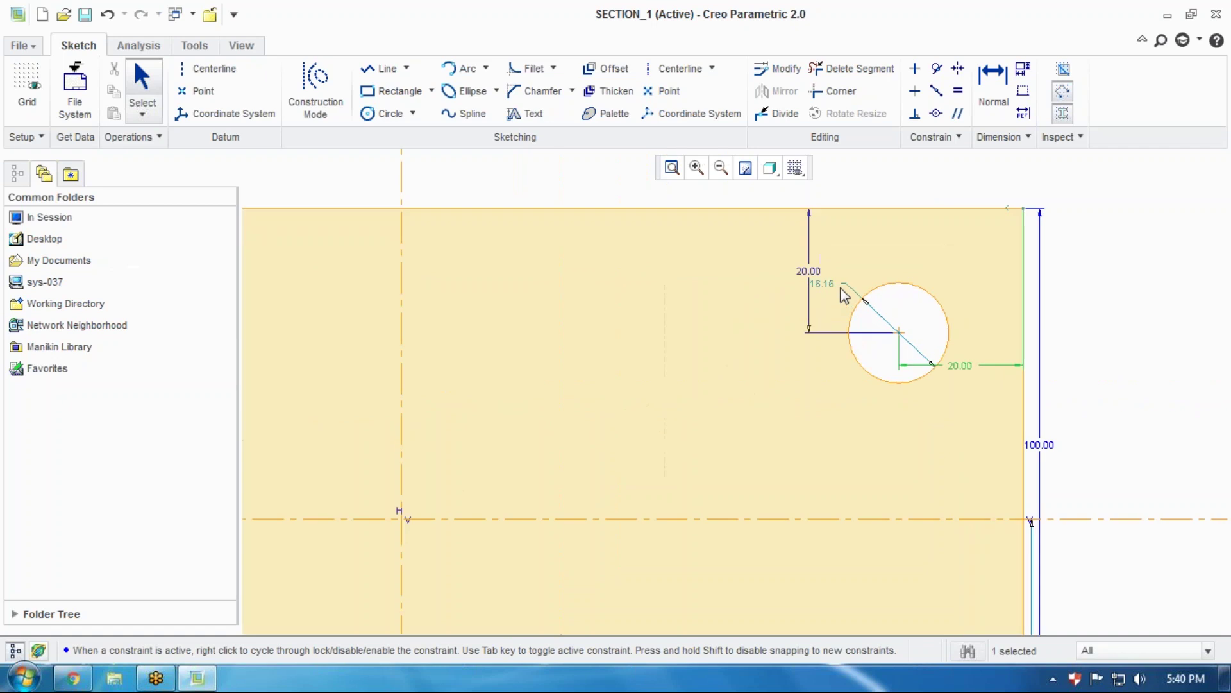
pyautogui.doubleClick(828, 276)
pyautogui.write('15')
pyautogui.press('Return')
# Draw a horizontal line about 21.6 long across the circle's upper half, about 15.5 below the rectangle's top edge
pyautogui.scroll(5, 1084, 318)
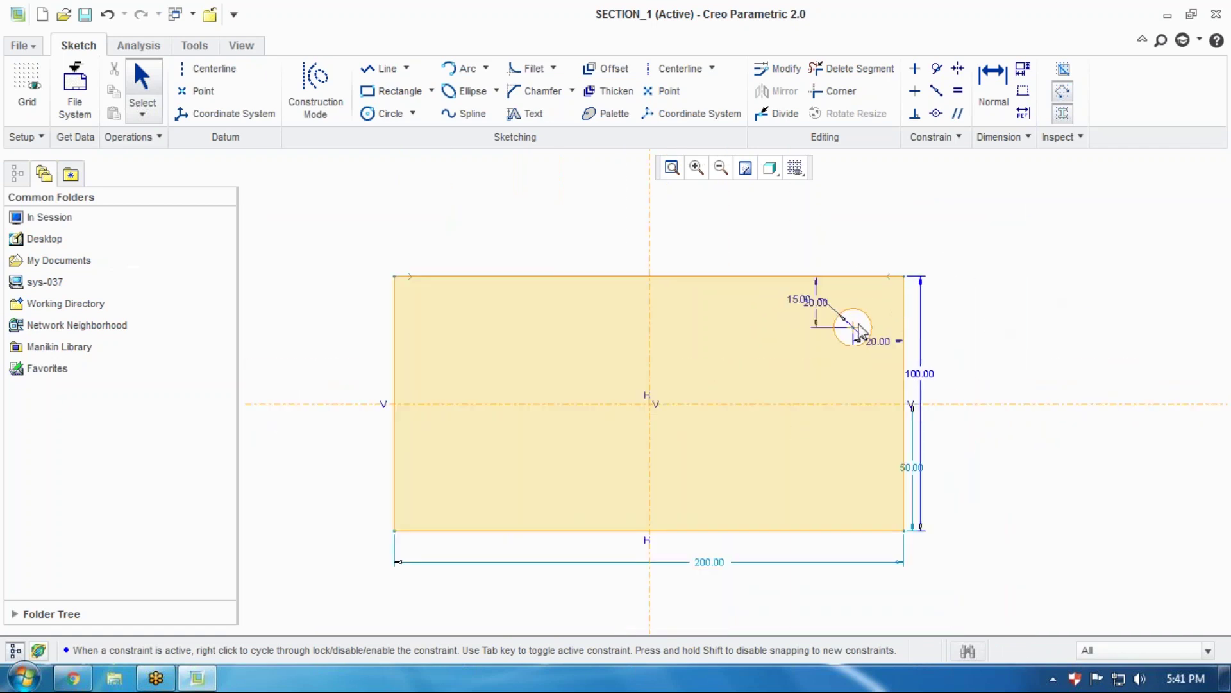
pyautogui.scroll(-2, 855, 326)
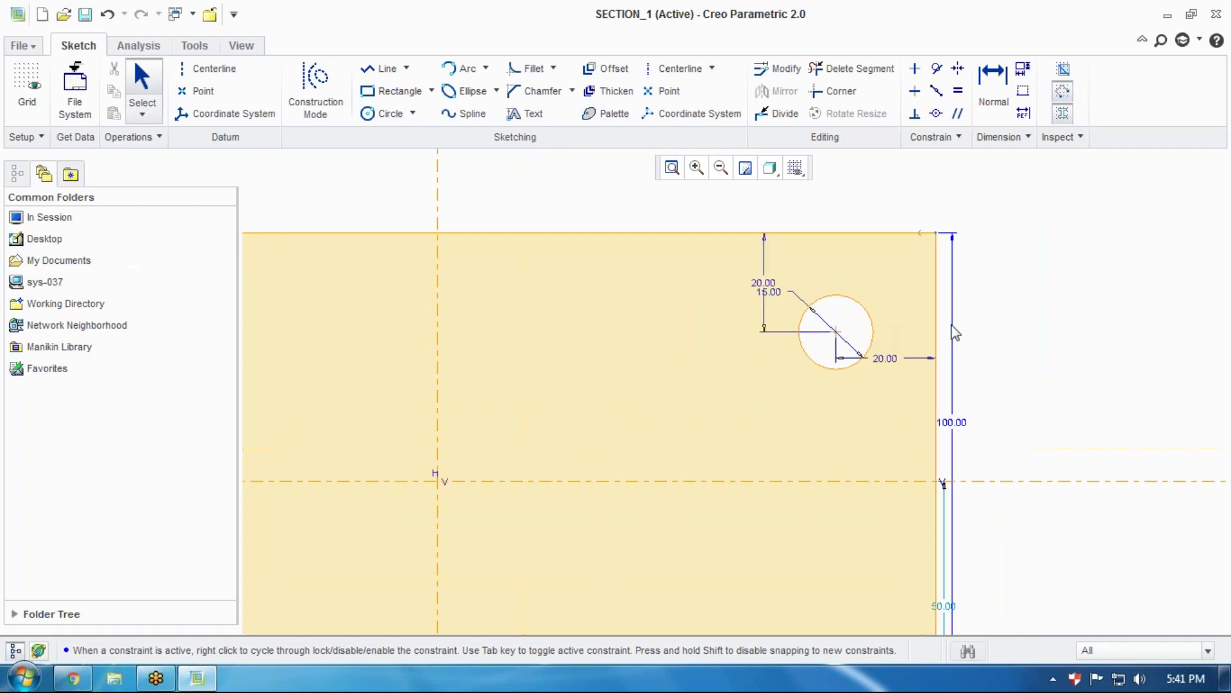
pyautogui.click(382, 69)
pyautogui.scroll(-2, 813, 313)
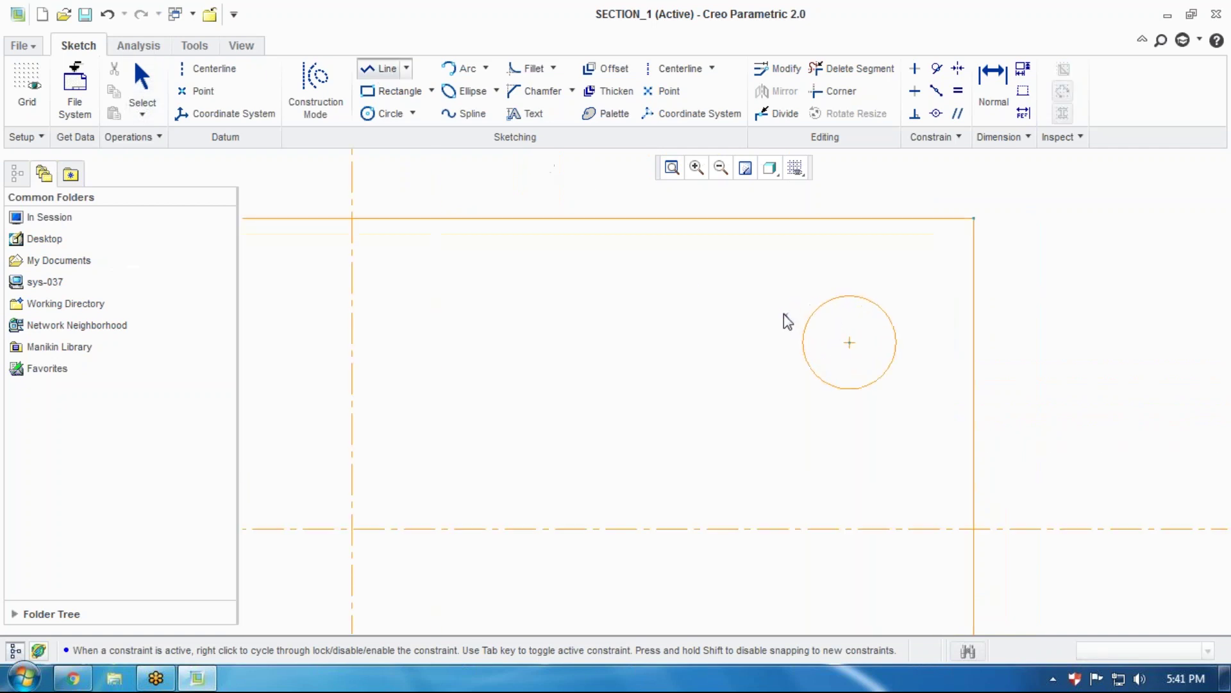
pyautogui.click(783, 313)
pyautogui.middleClick(917, 315)
pyautogui.middleClick(920, 316)
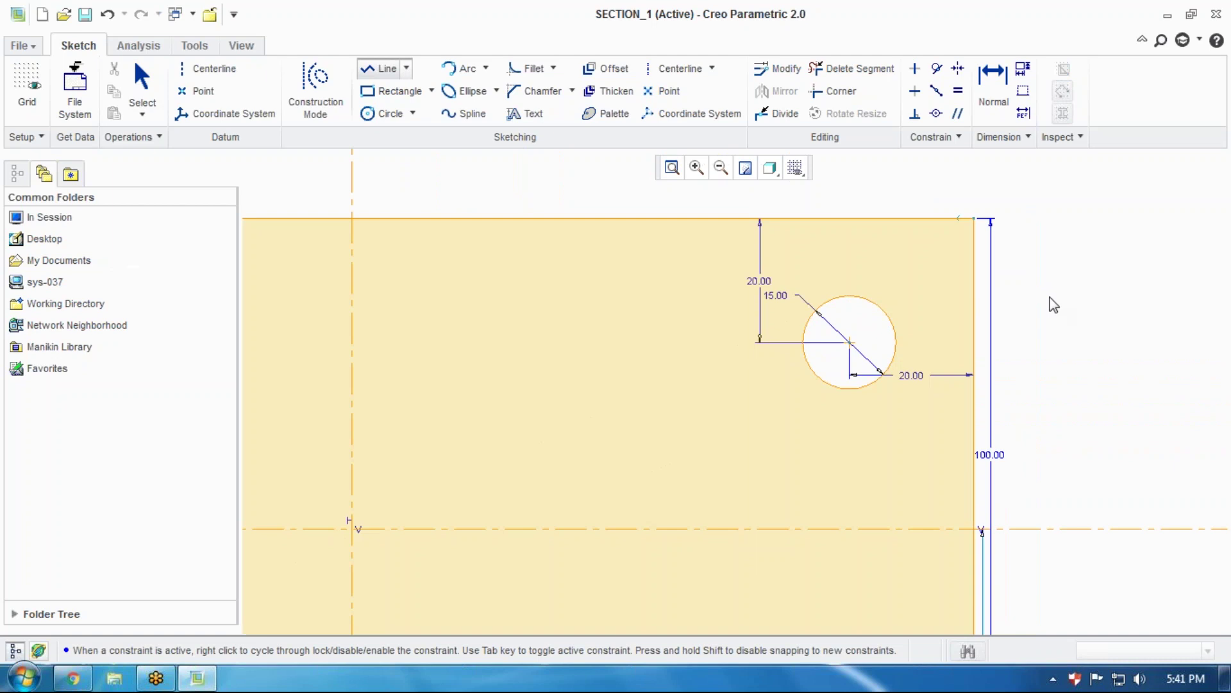
# Dimension the horizontal line's distance from the circle's centre and set it to 5
pyautogui.scroll(-1, 878, 340)
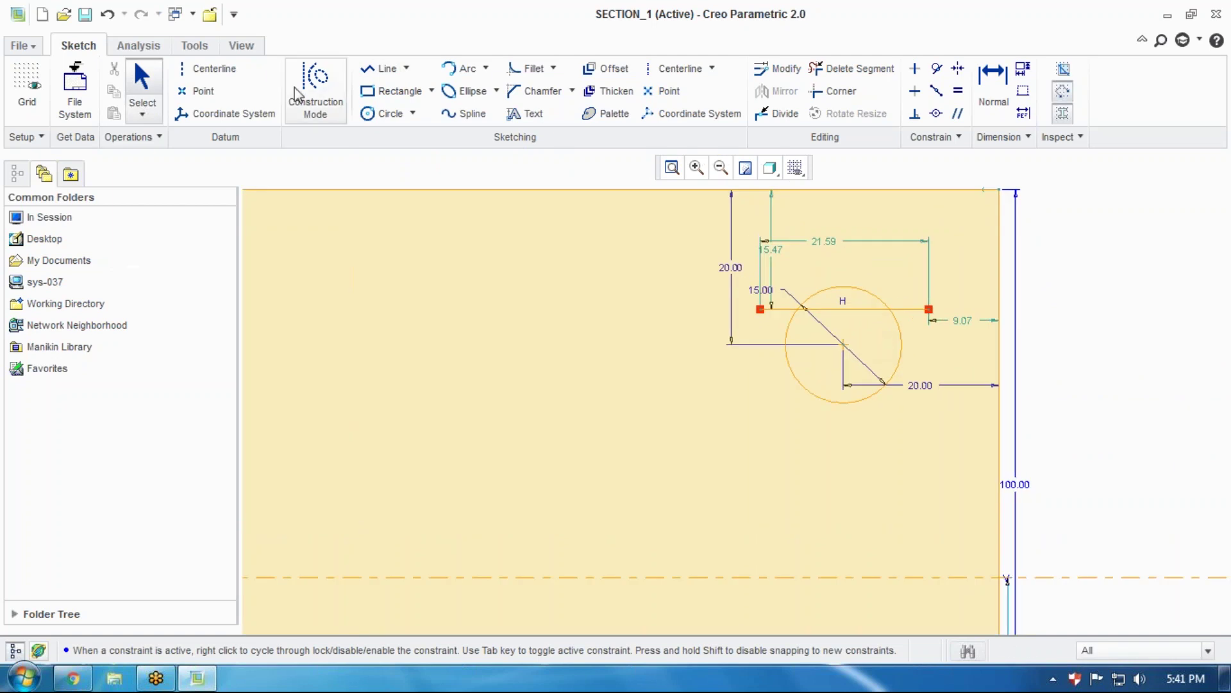
pyautogui.click(1002, 93)
pyautogui.scroll(-2, 864, 336)
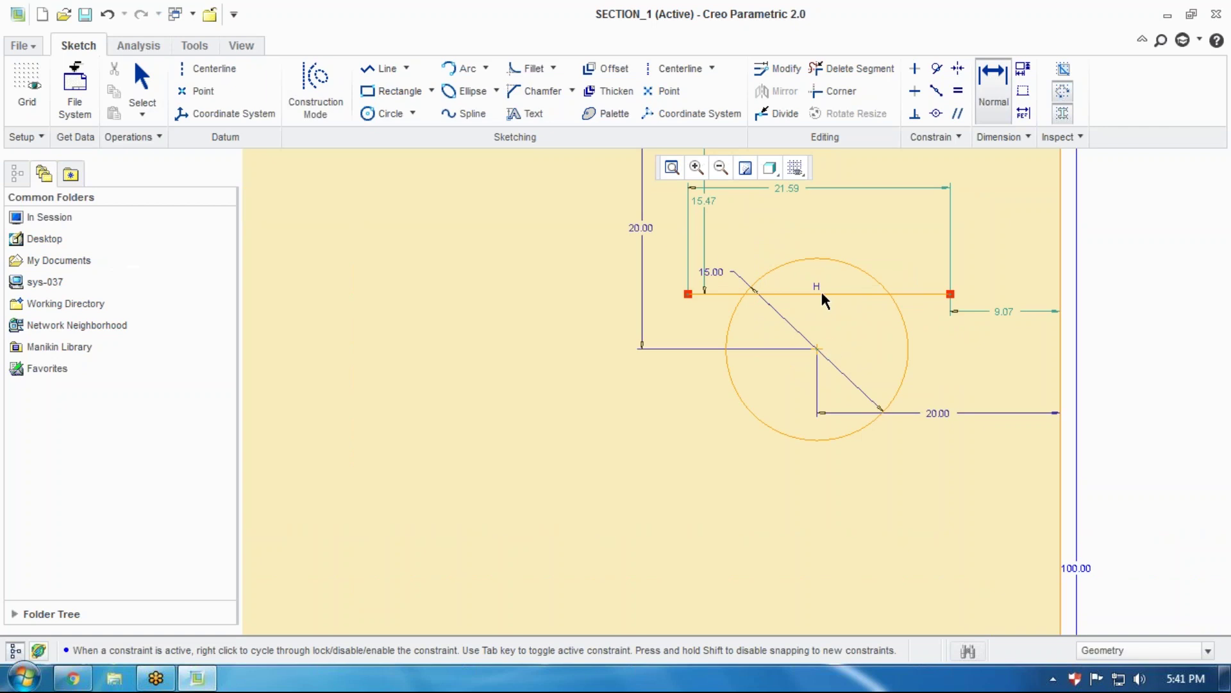
pyautogui.middleClick(836, 315)
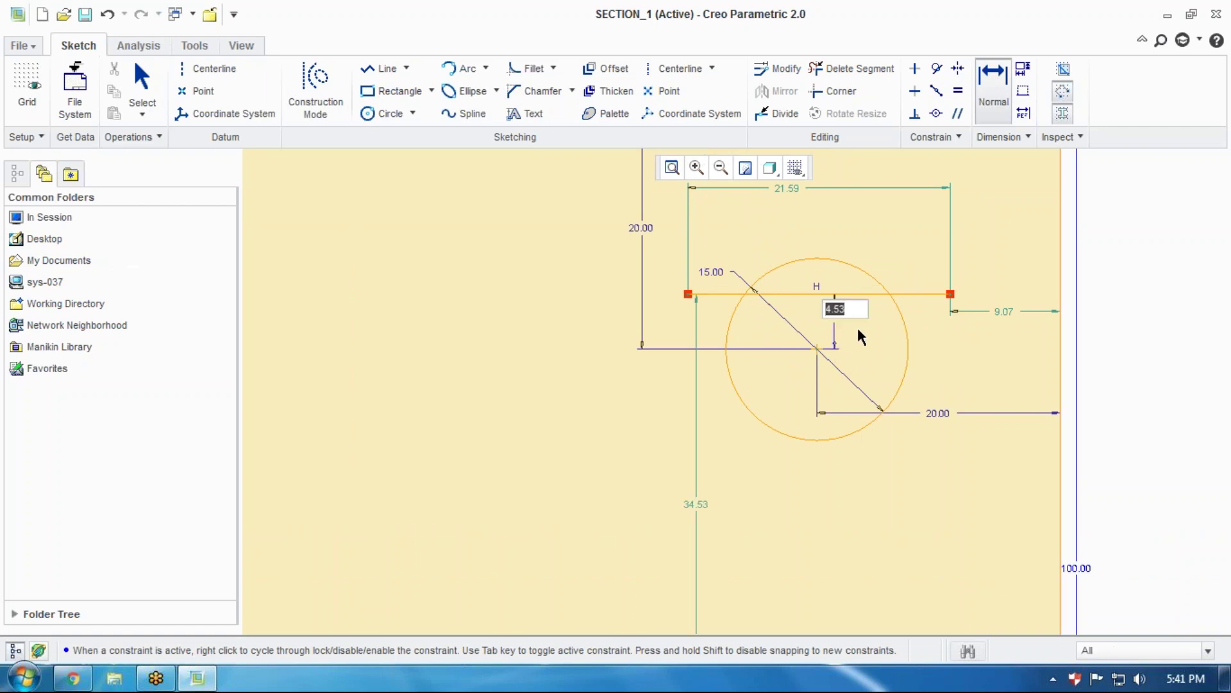
pyautogui.write('5')
pyautogui.press('Return')
pyautogui.scroll(3, 1072, 302)
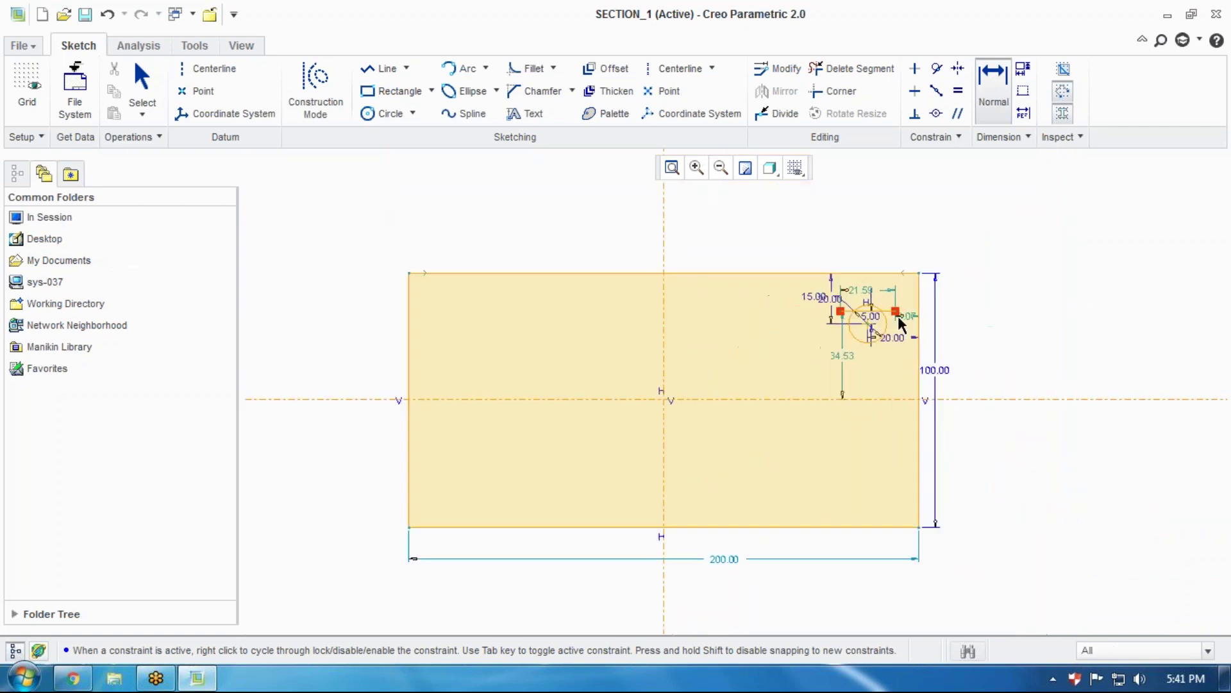
pyautogui.scroll(-3, 803, 337)
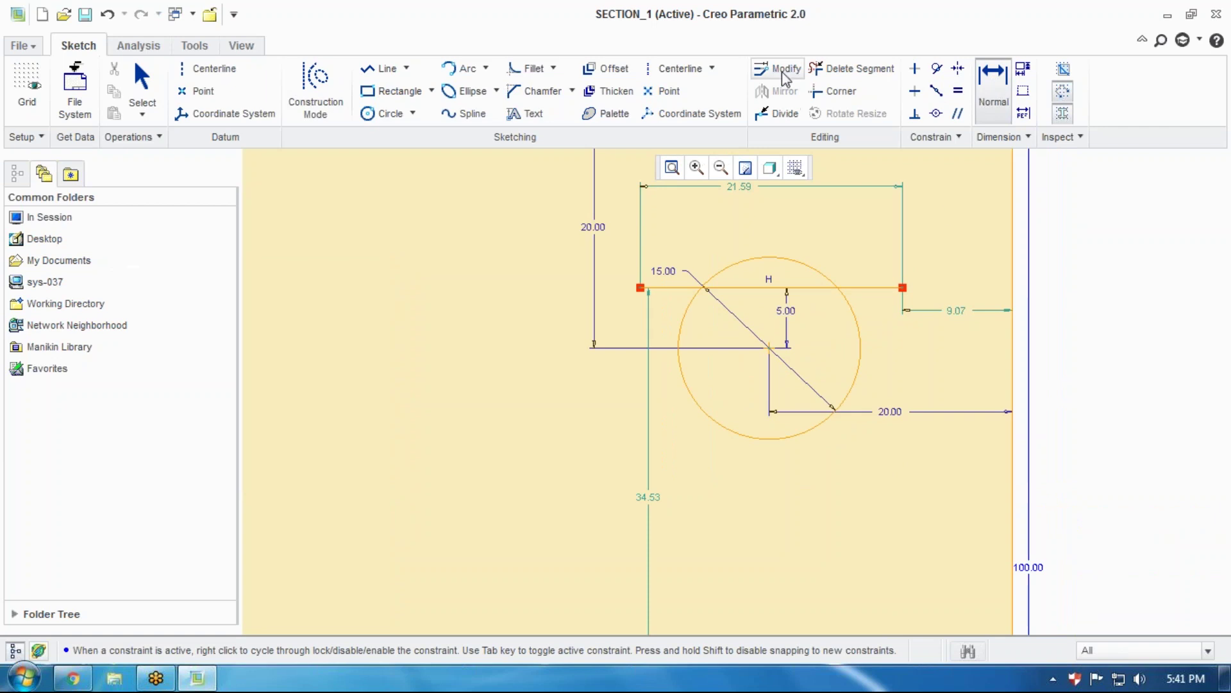
# Try trimming the horizontal line's overhanging ends and the circle's arc above the line
pyautogui.click(846, 69)
pyautogui.click(860, 288)
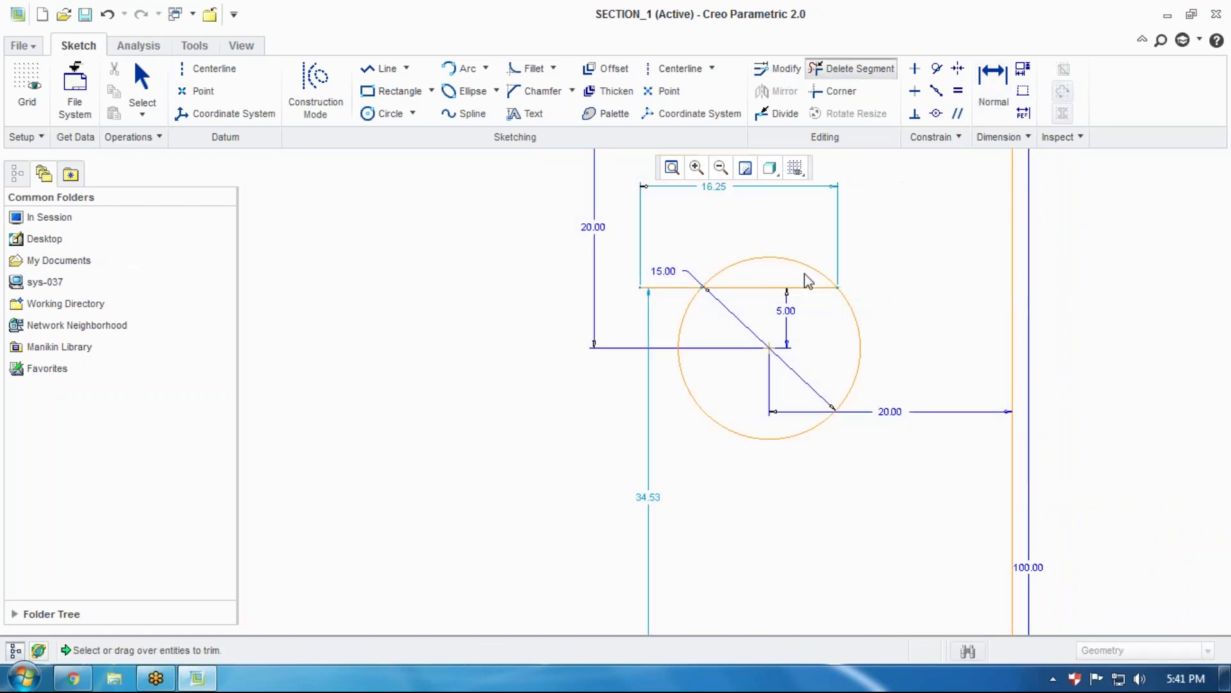
pyautogui.click(806, 277)
pyautogui.click(700, 292)
pyautogui.click(708, 287)
pyautogui.middleClick(808, 257)
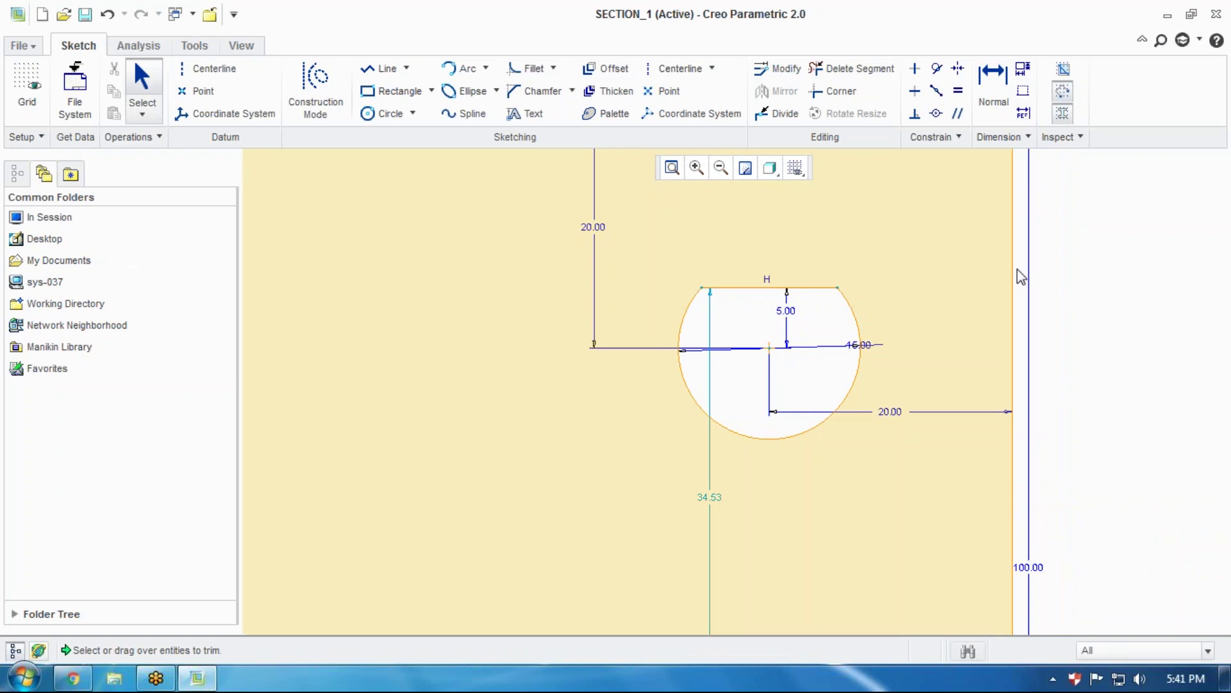
pyautogui.scroll(3, 1072, 304)
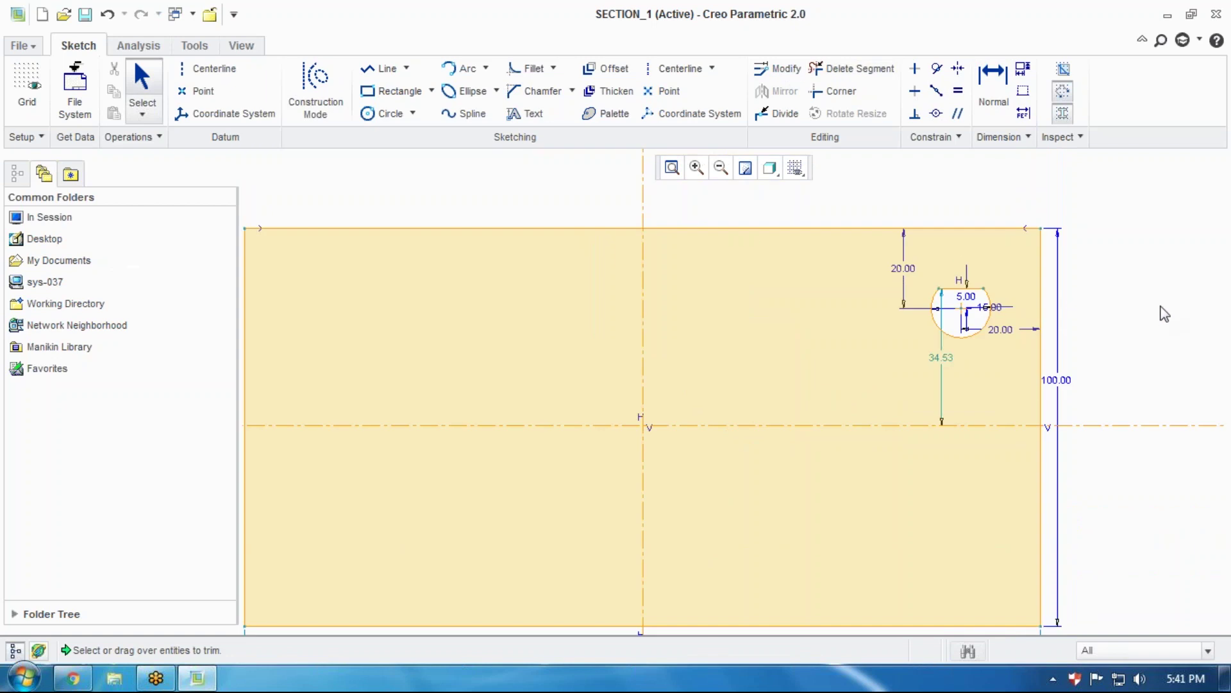
pyautogui.scroll(-1, 1162, 313)
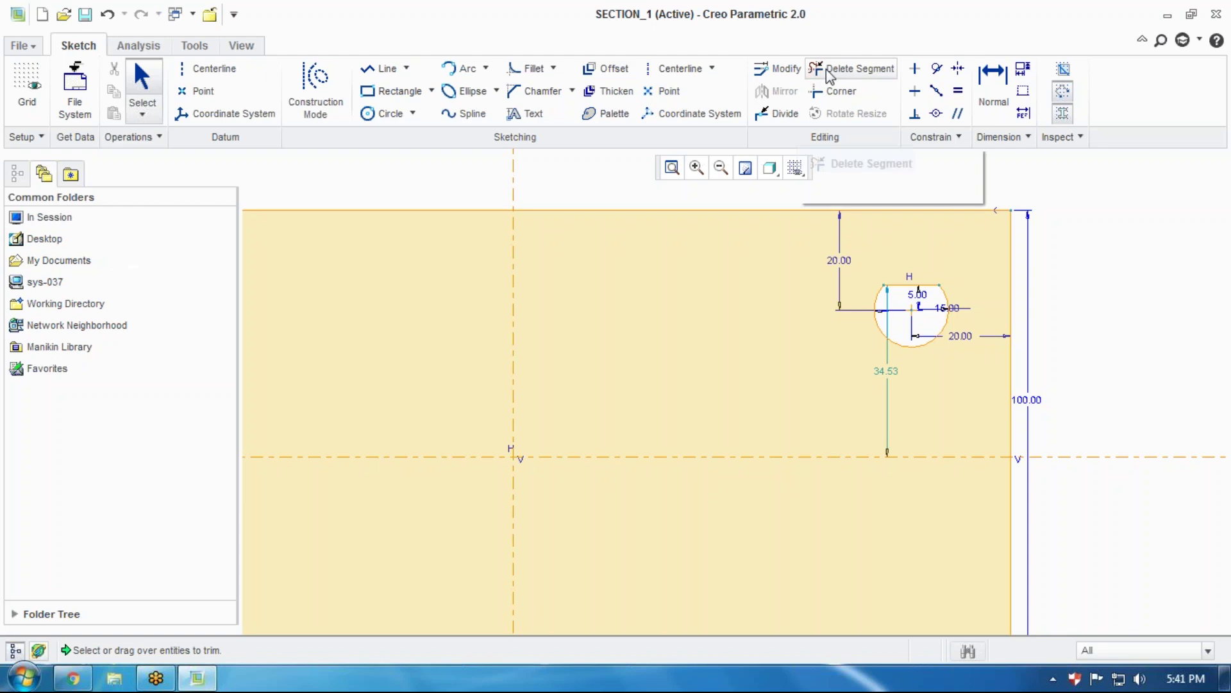
# Undo the three trims on the circle and the horizontal line
pyautogui.hotkey('ctrl', 'z')
pyautogui.hotkey('ctrl', 'z')
pyautogui.hotkey('ctrl', 'z')
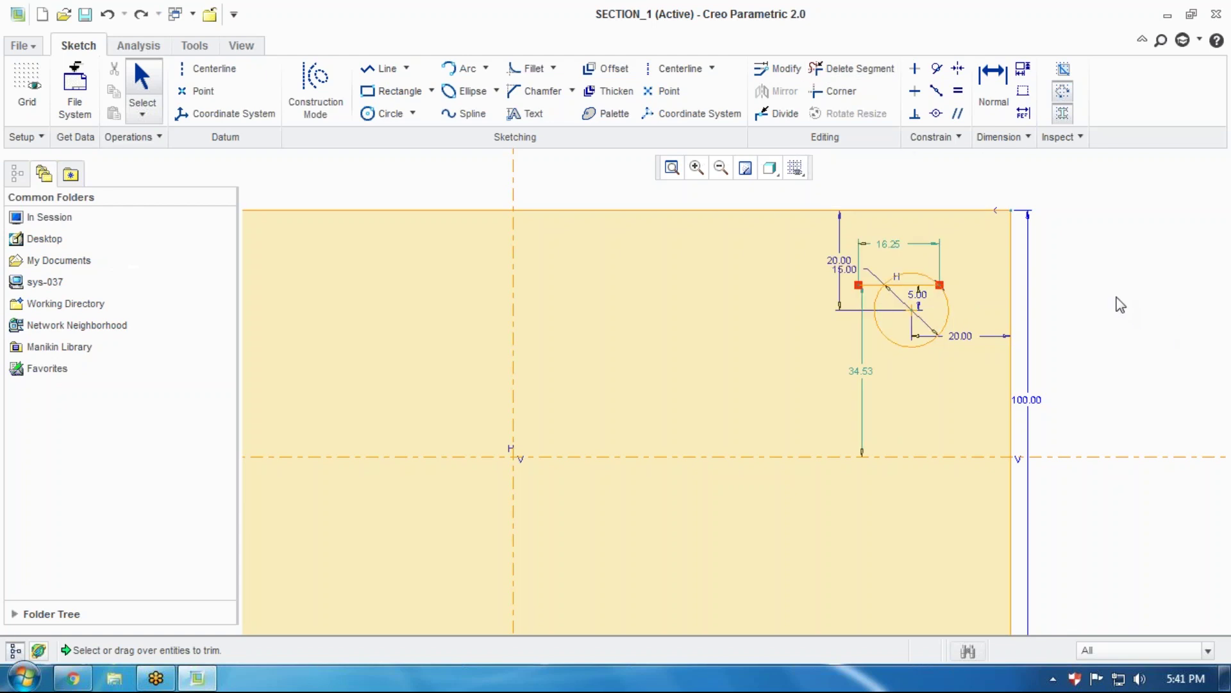
# Trim away the line ends outside the circle and the arc above the line, leaving a circle with a flat top
pyautogui.scroll(-1, 1098, 288)
pyautogui.scroll(-1, 1098, 292)
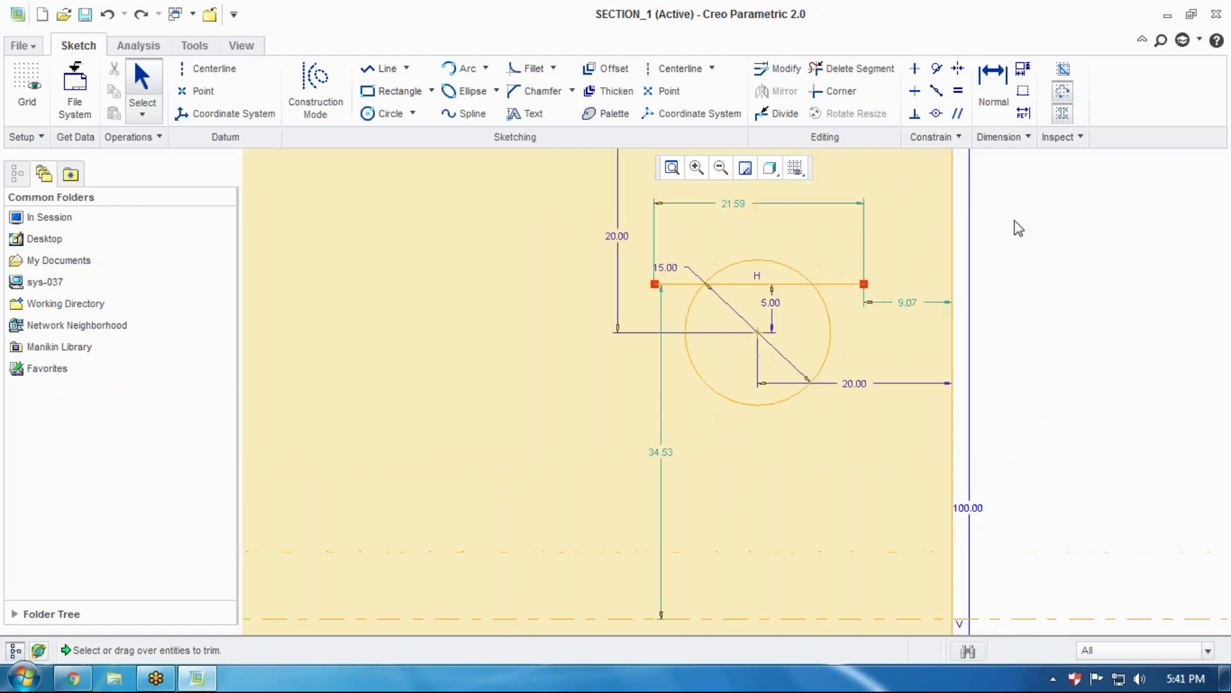
pyautogui.click(861, 70)
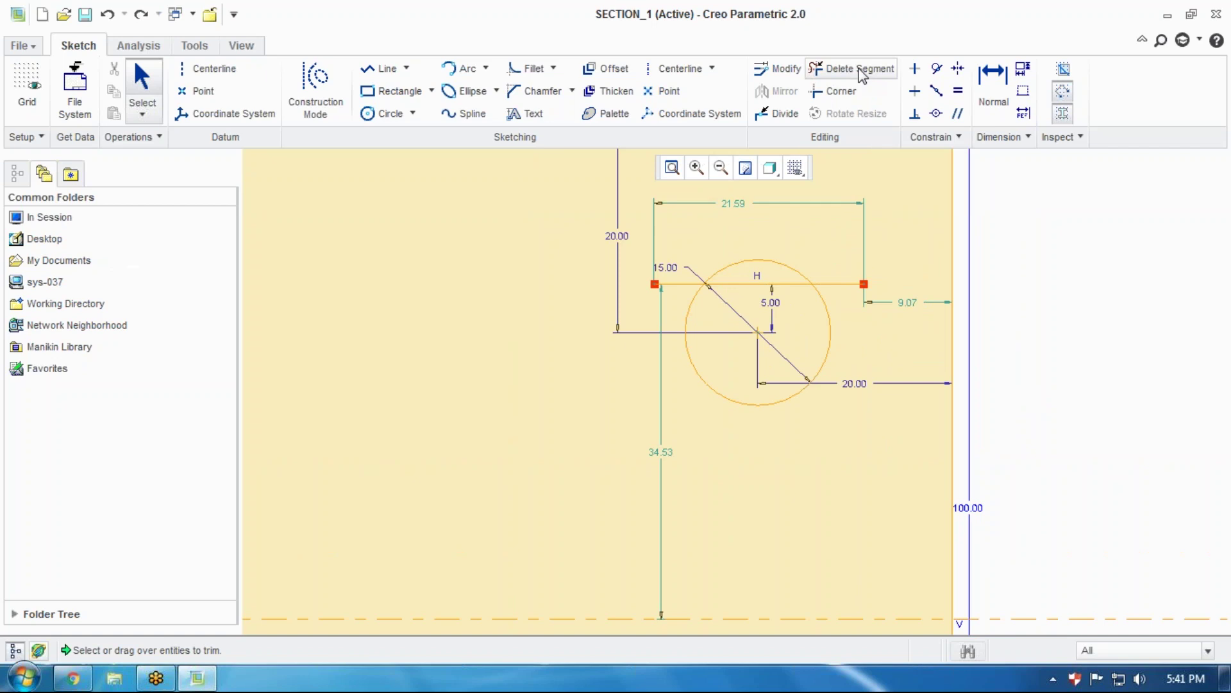
pyautogui.scroll(-3, 828, 309)
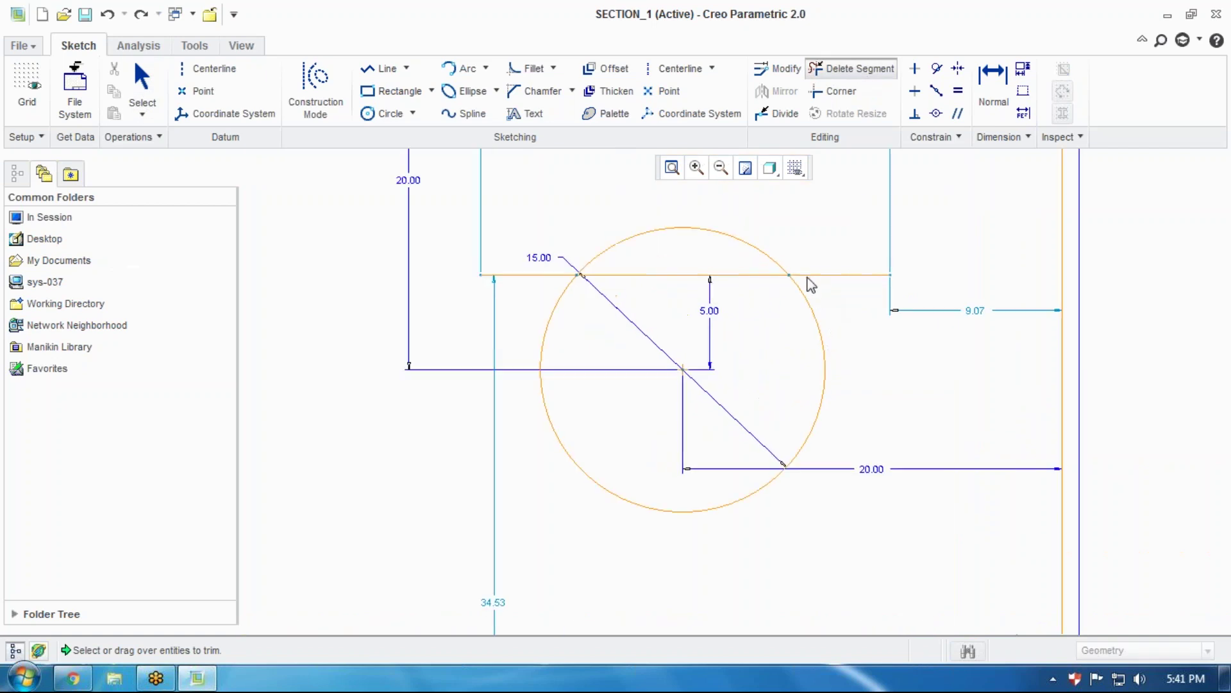
pyautogui.click(811, 274)
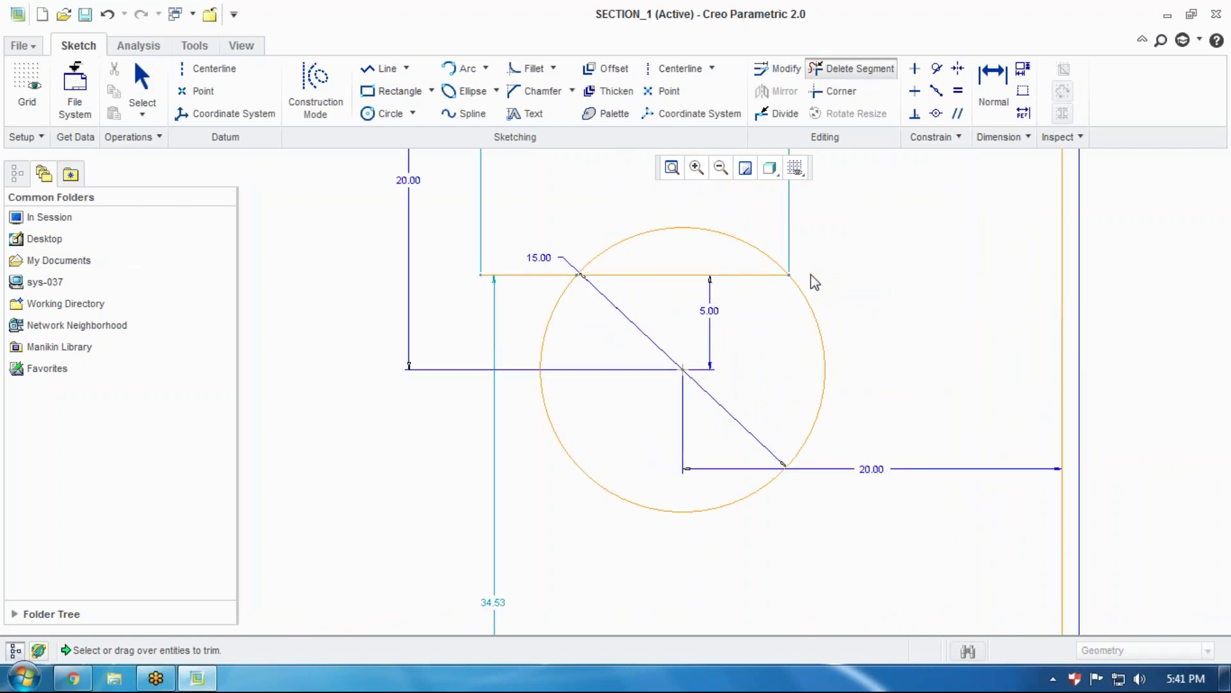
pyautogui.click(729, 237)
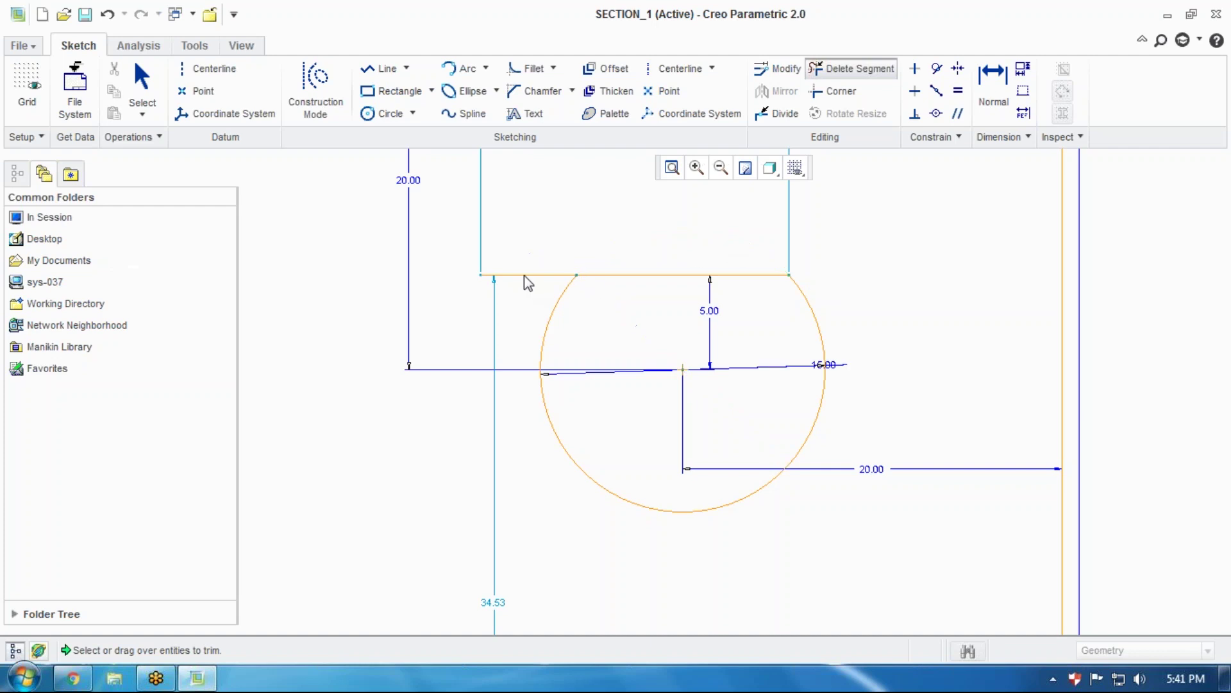
pyautogui.click(524, 276)
pyautogui.middleClick(903, 215)
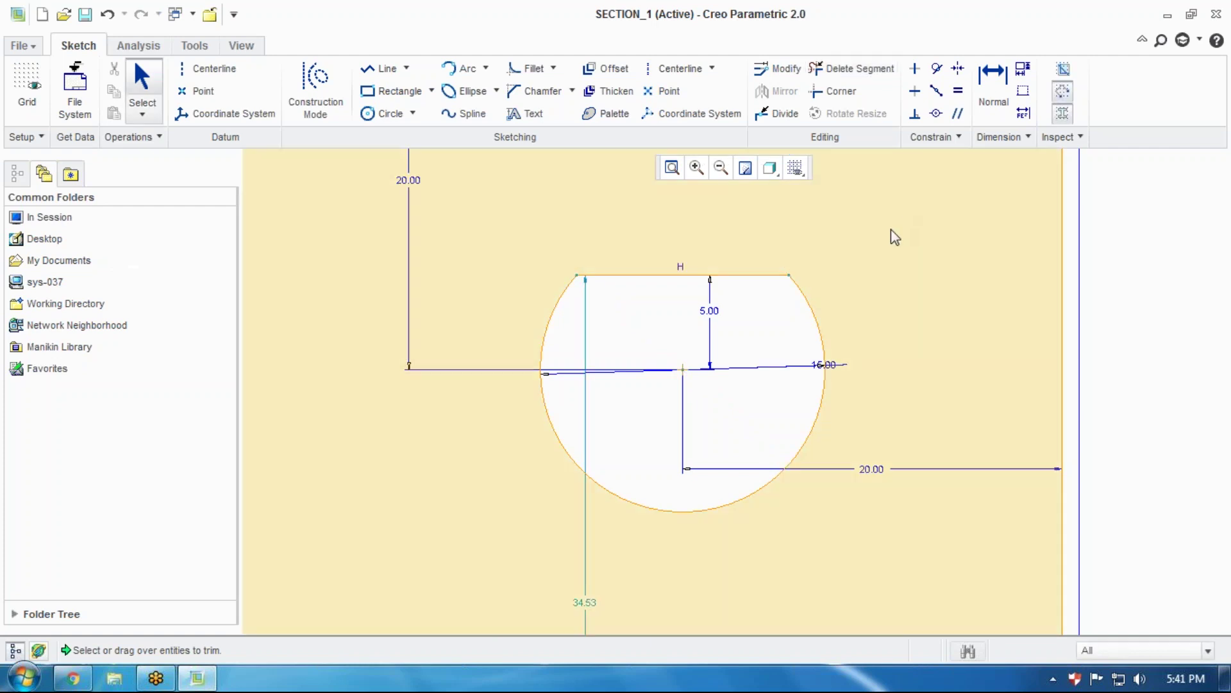
pyautogui.scroll(-8, 895, 237)
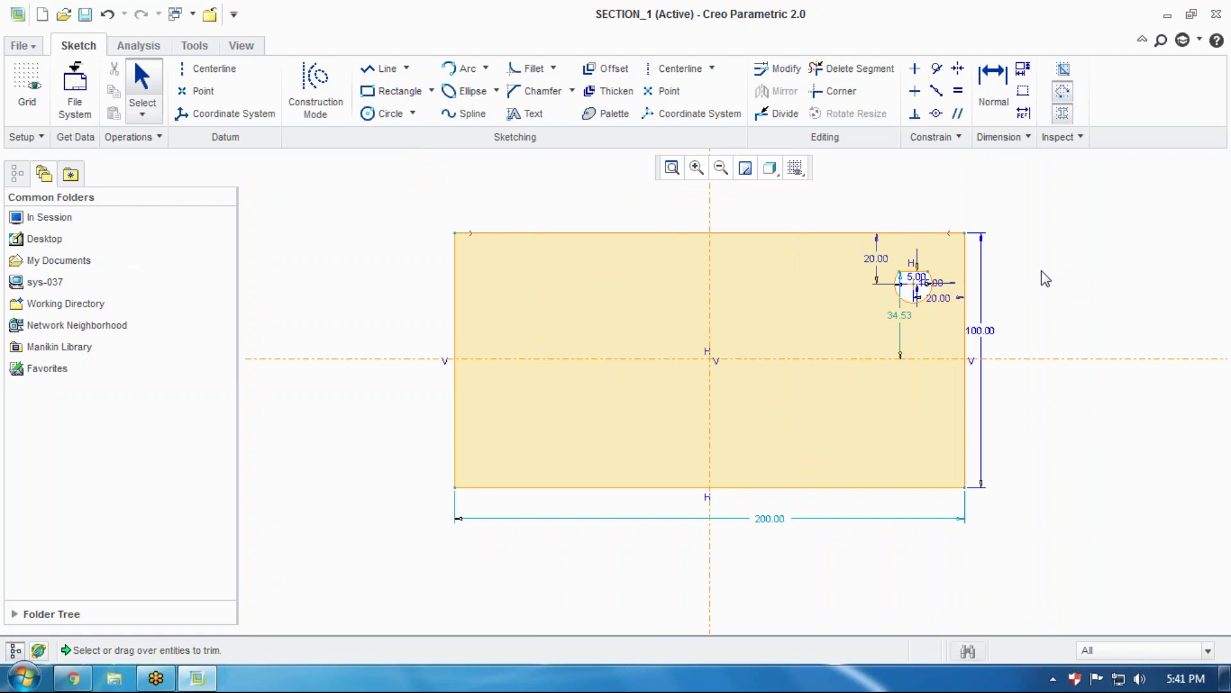
pyautogui.scroll(5, 904, 302)
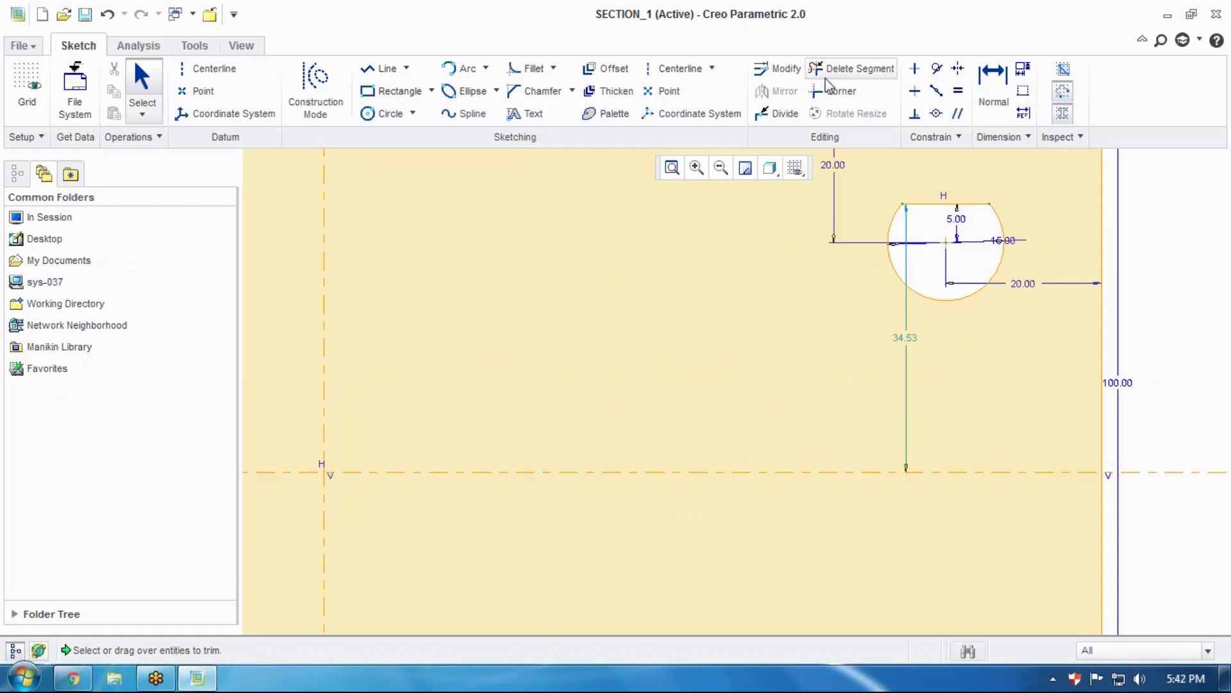
pyautogui.scroll(-1, 855, 311)
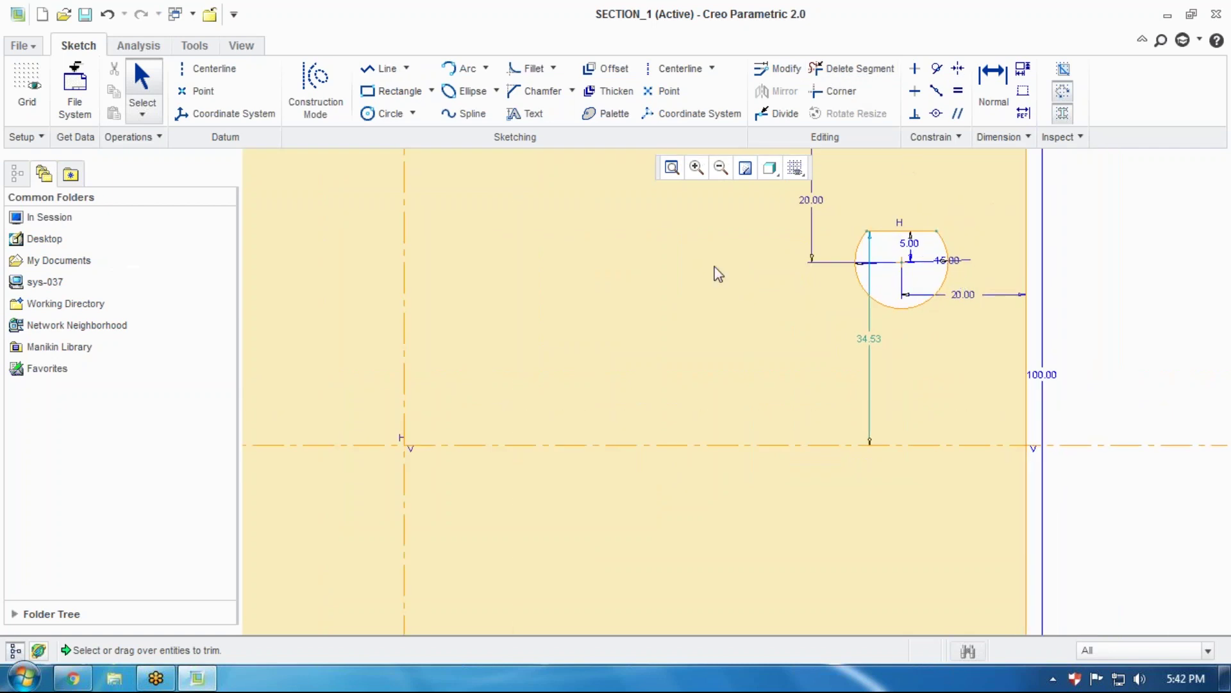
pyautogui.scroll(-1, 933, 265)
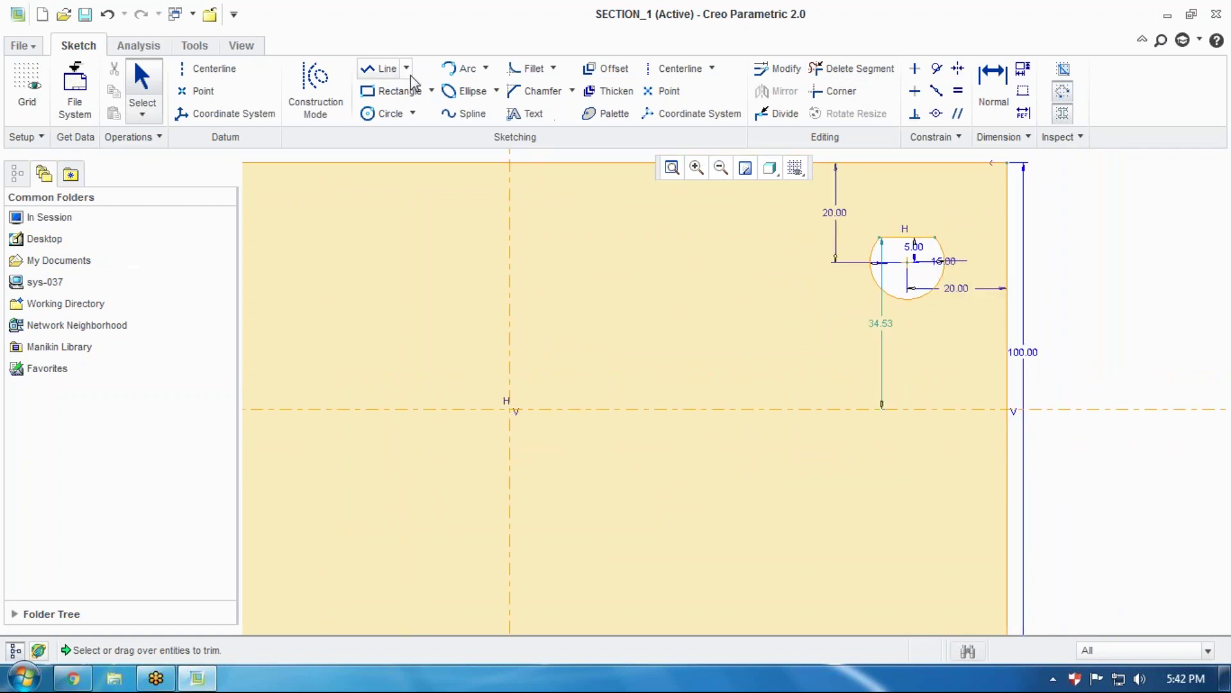
pyautogui.click(413, 114)
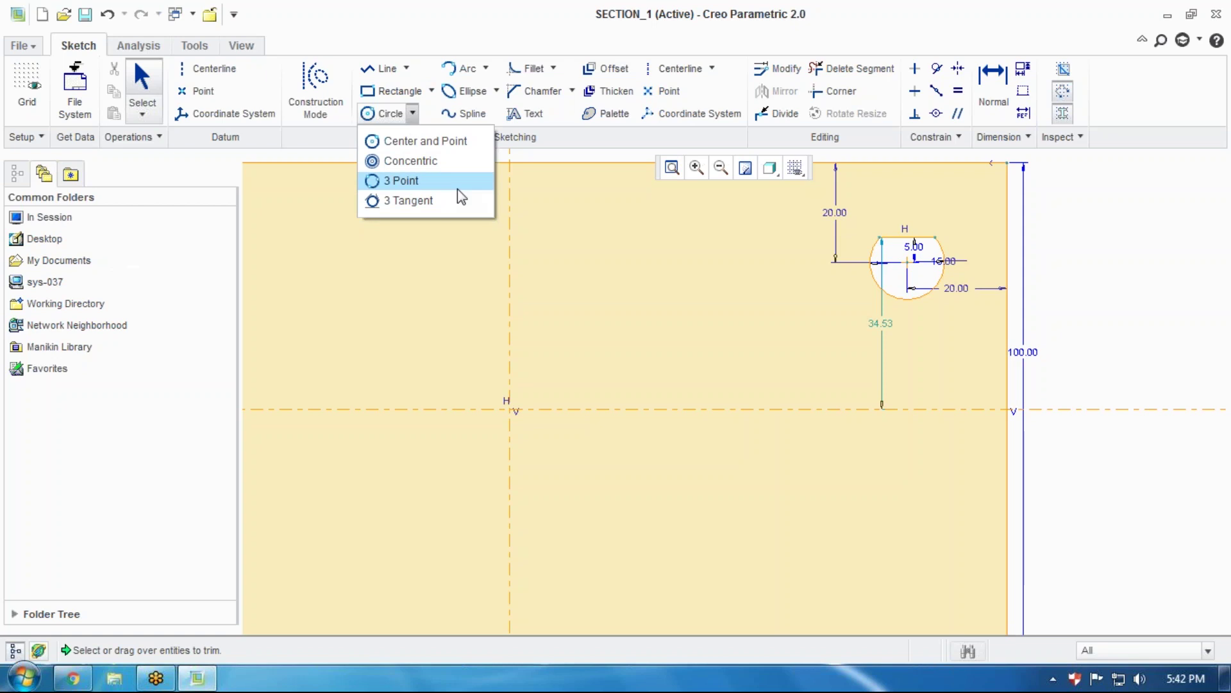
pyautogui.click(1119, 247)
pyautogui.scroll(1, 1119, 247)
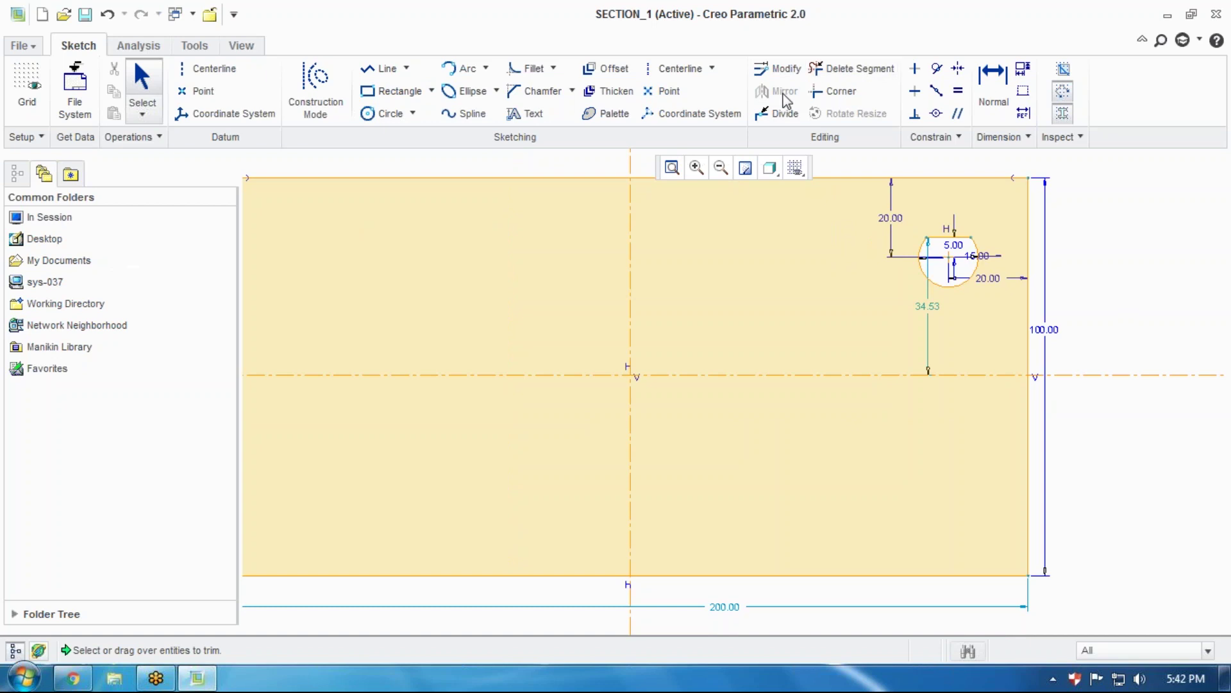
# Mirror the flat-topped circle's arc and line about the horizontal centerline
pyautogui.scroll(-5, 1007, 253)
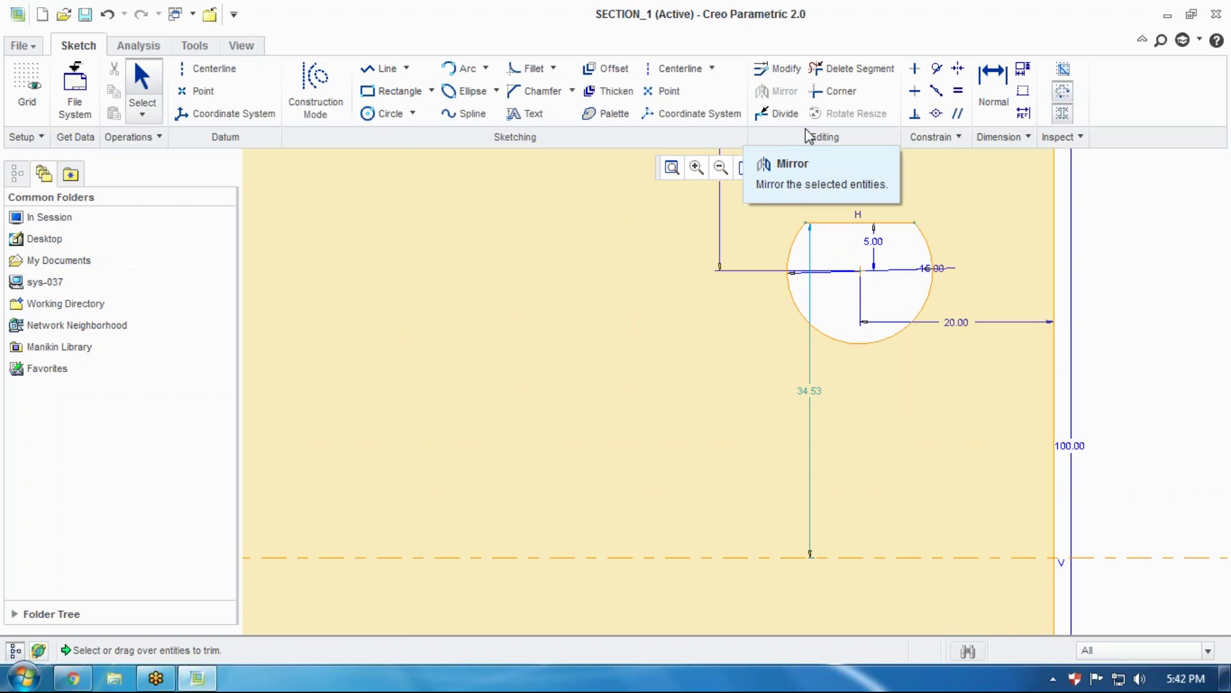
pyautogui.click(928, 244)
pyautogui.scroll(2, 894, 275)
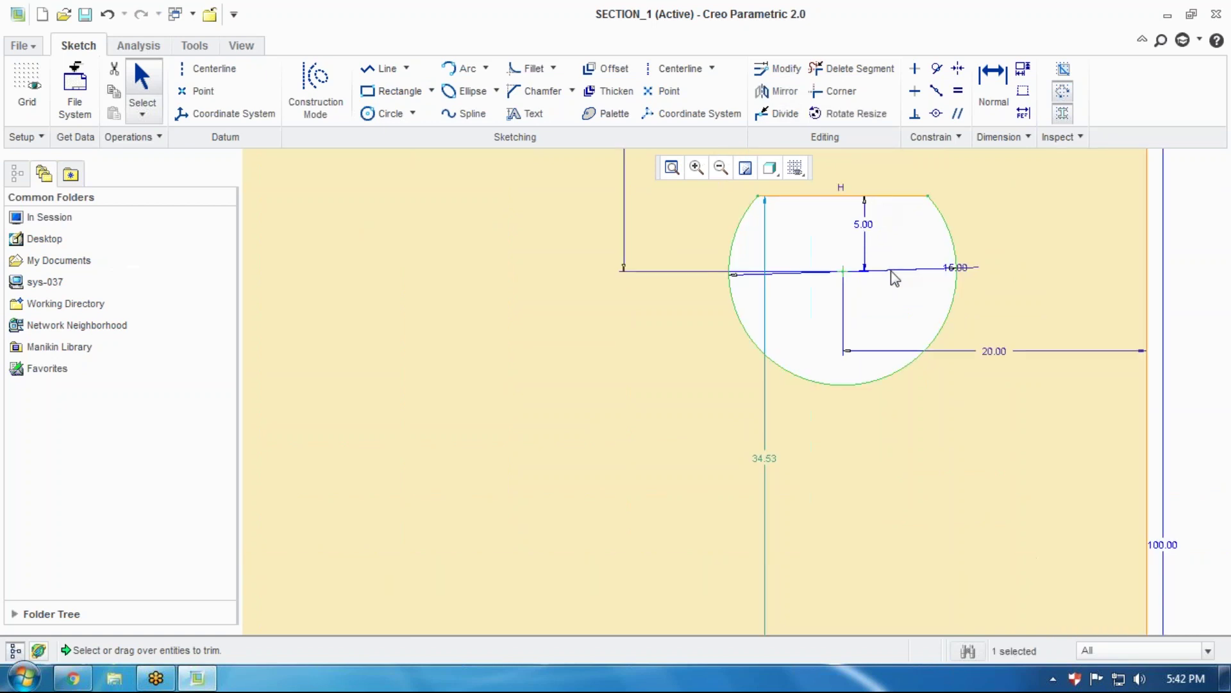
pyautogui.keyDown('ctrl'); pyautogui.click(876, 196); pyautogui.keyUp('ctrl')
pyautogui.scroll(-2, 898, 264)
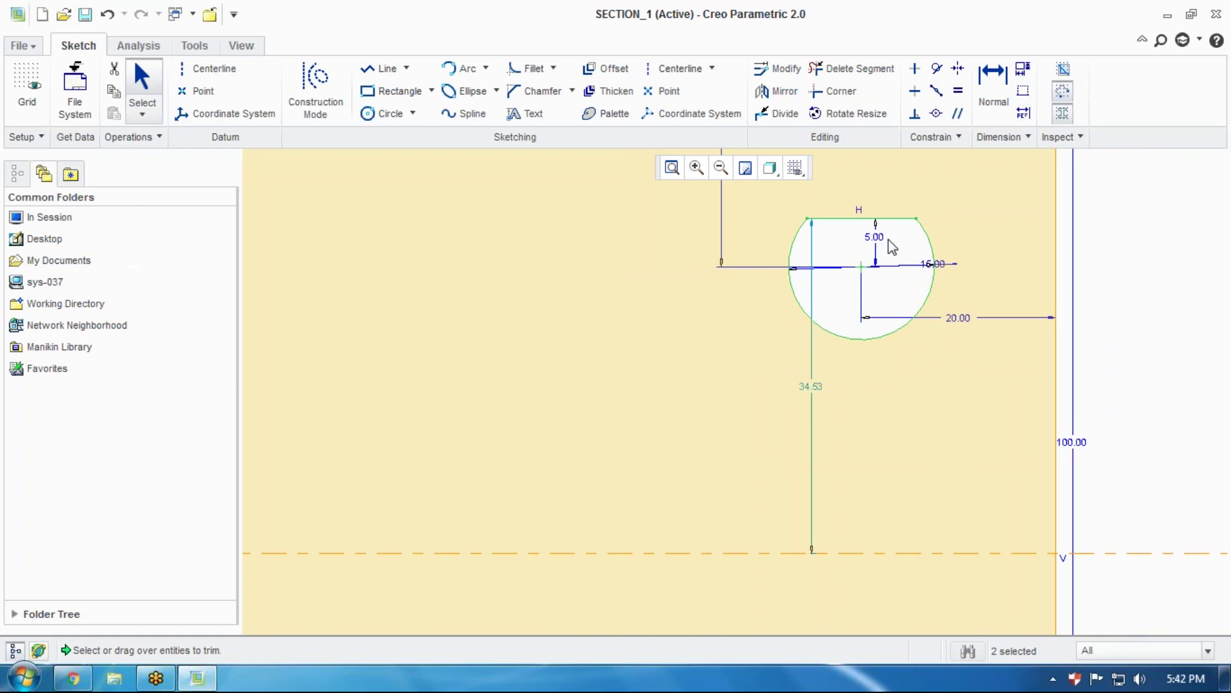
pyautogui.click(783, 97)
pyautogui.scroll(-3, 1055, 259)
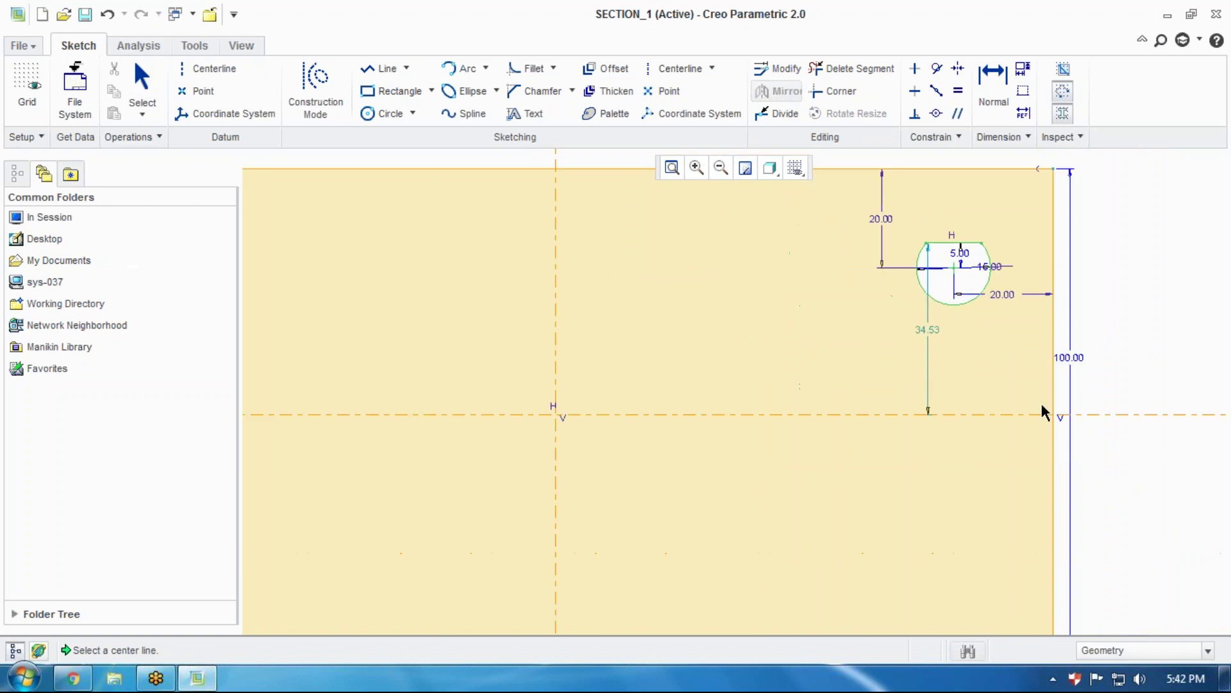
pyautogui.click(1101, 415)
pyautogui.scroll(-2, 1139, 372)
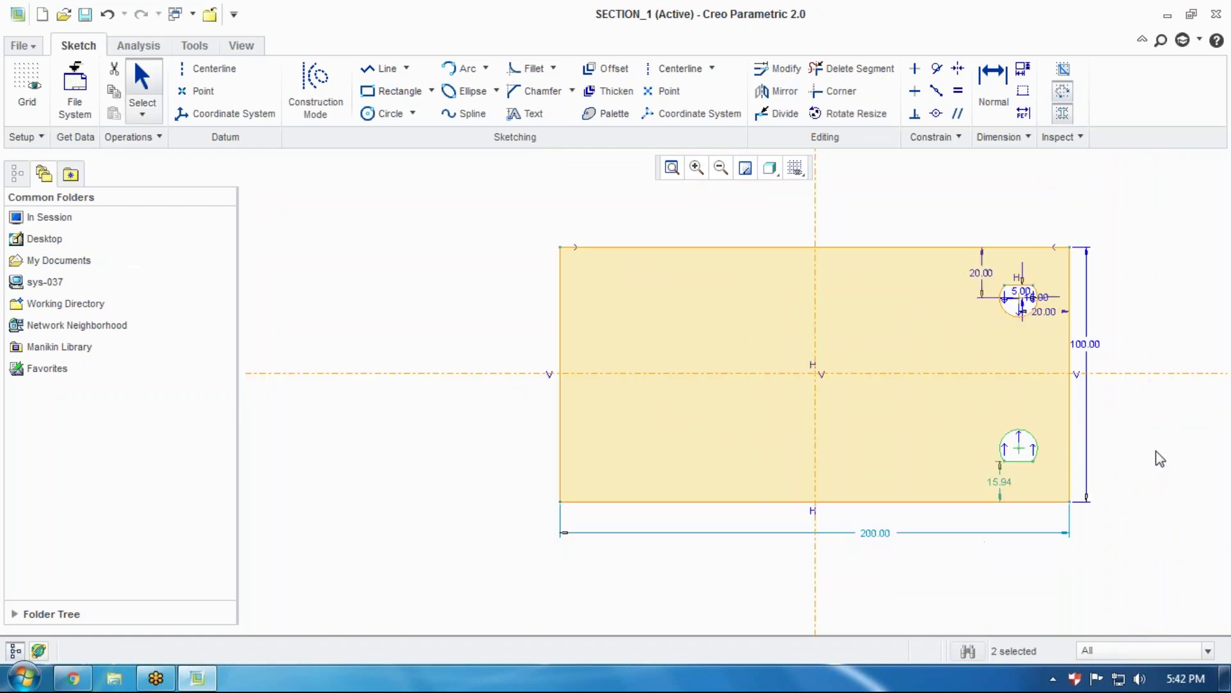
# Mirror both flat-sided circles, including their arcs and lines, about the vertical centerline
pyautogui.scroll(1, 1164, 442)
pyautogui.scroll(-1, 1163, 440)
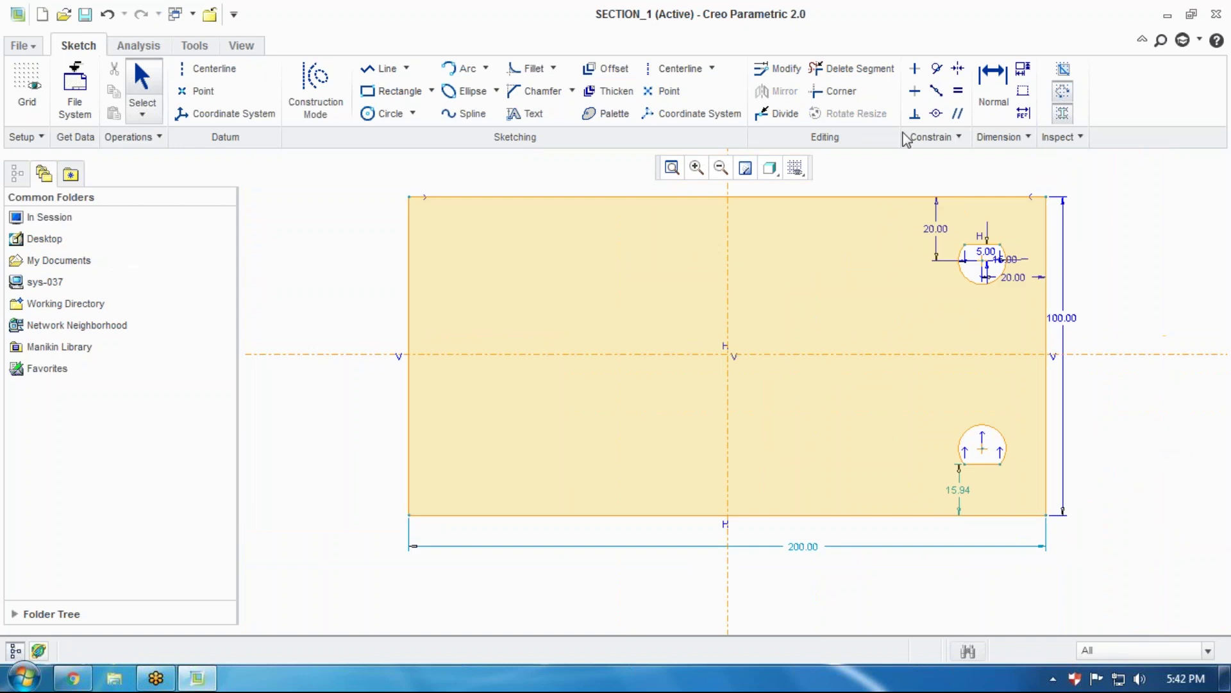
pyautogui.scroll(2, 991, 304)
pyautogui.click(1002, 273)
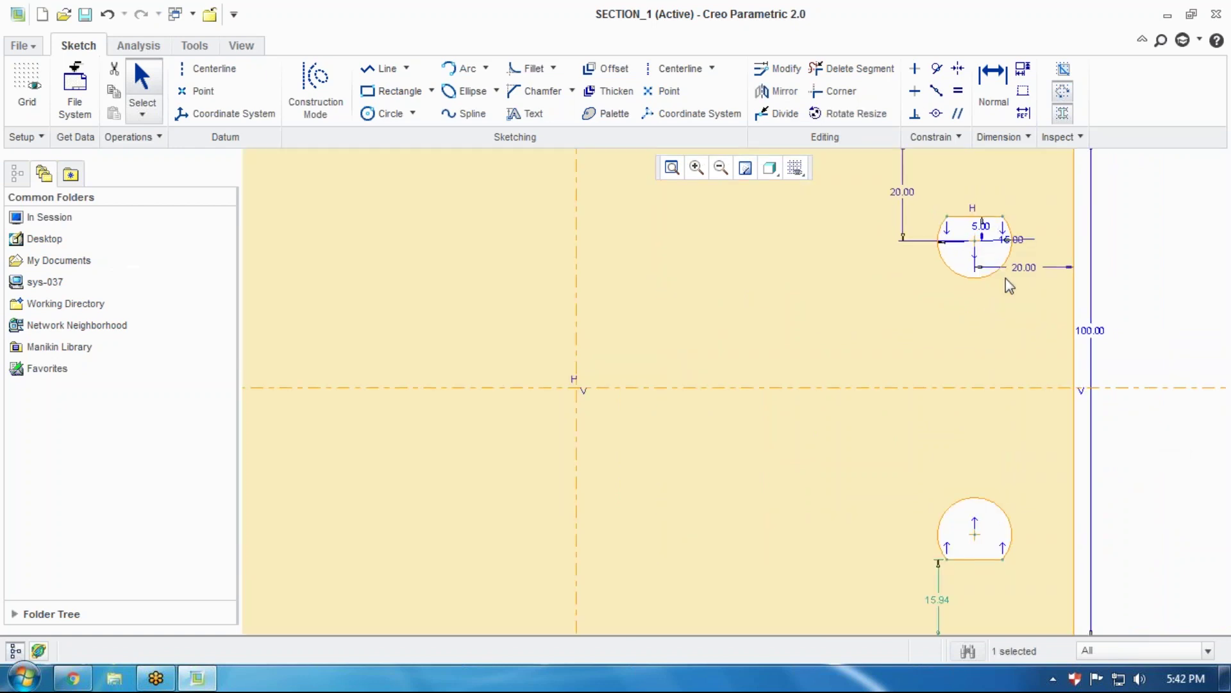
pyautogui.keyDown('ctrl'); pyautogui.click(992, 280); pyautogui.keyUp('ctrl')
pyautogui.scroll(-1, 986, 309)
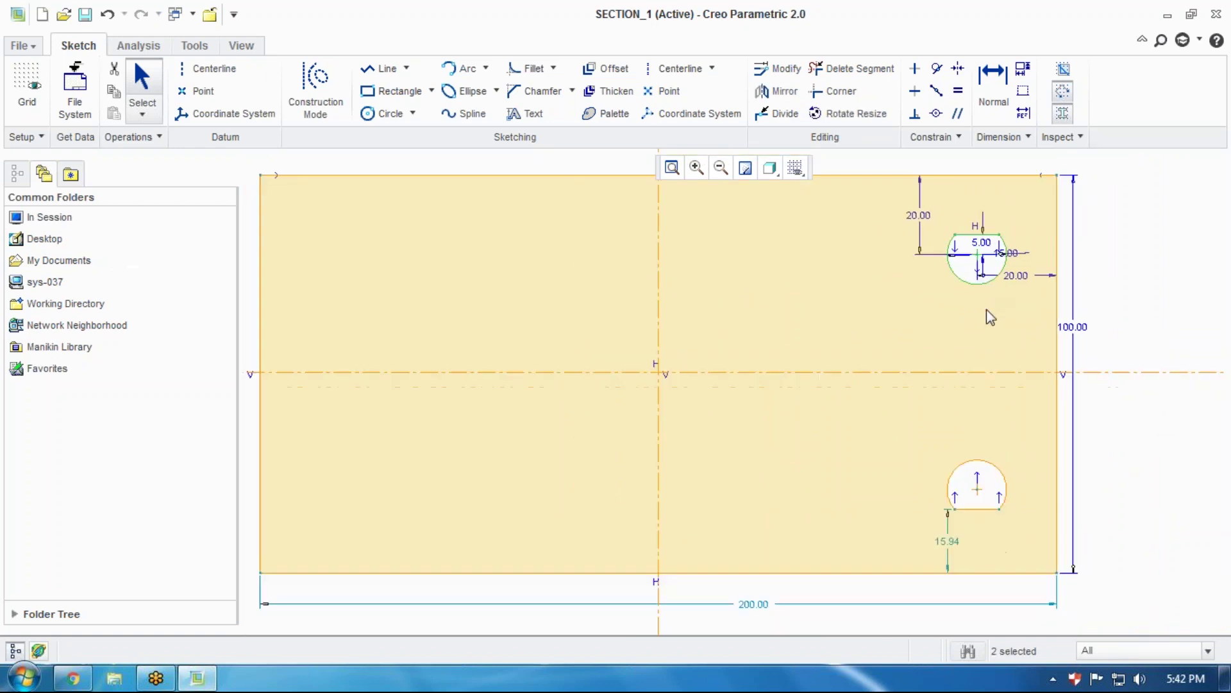
pyautogui.scroll(2, 974, 455)
pyautogui.keyDown('ctrl'); pyautogui.click(955, 446); pyautogui.keyUp('ctrl')
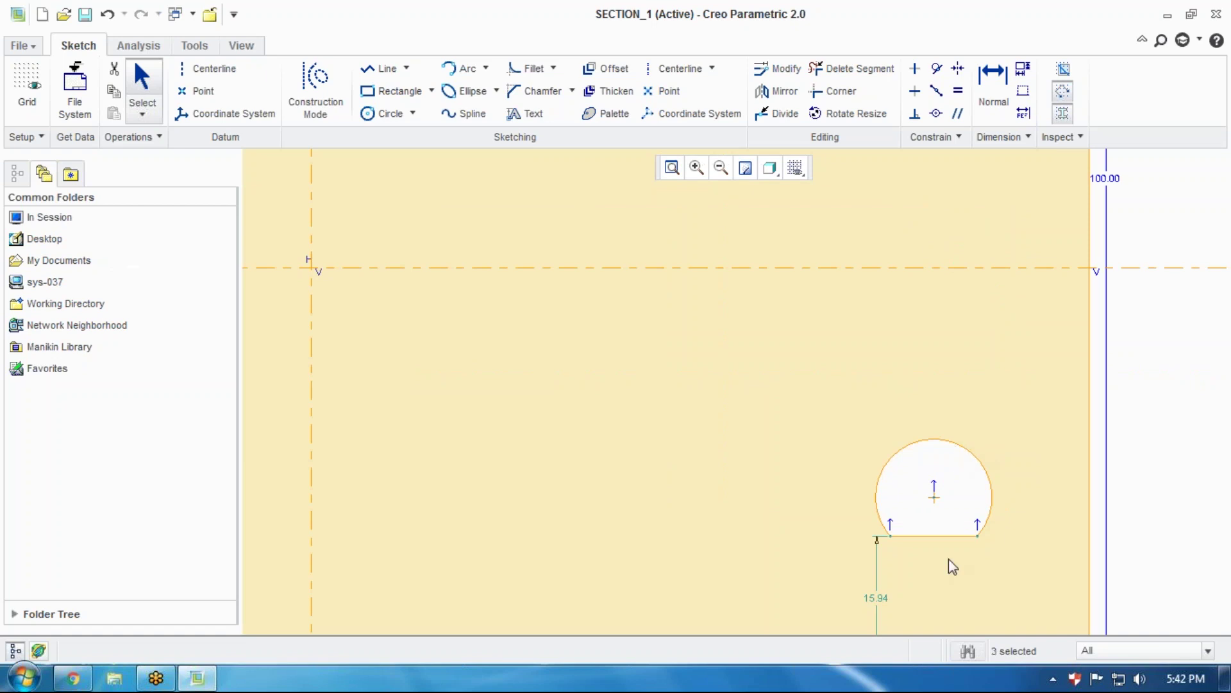
pyautogui.scroll(-1, 962, 500)
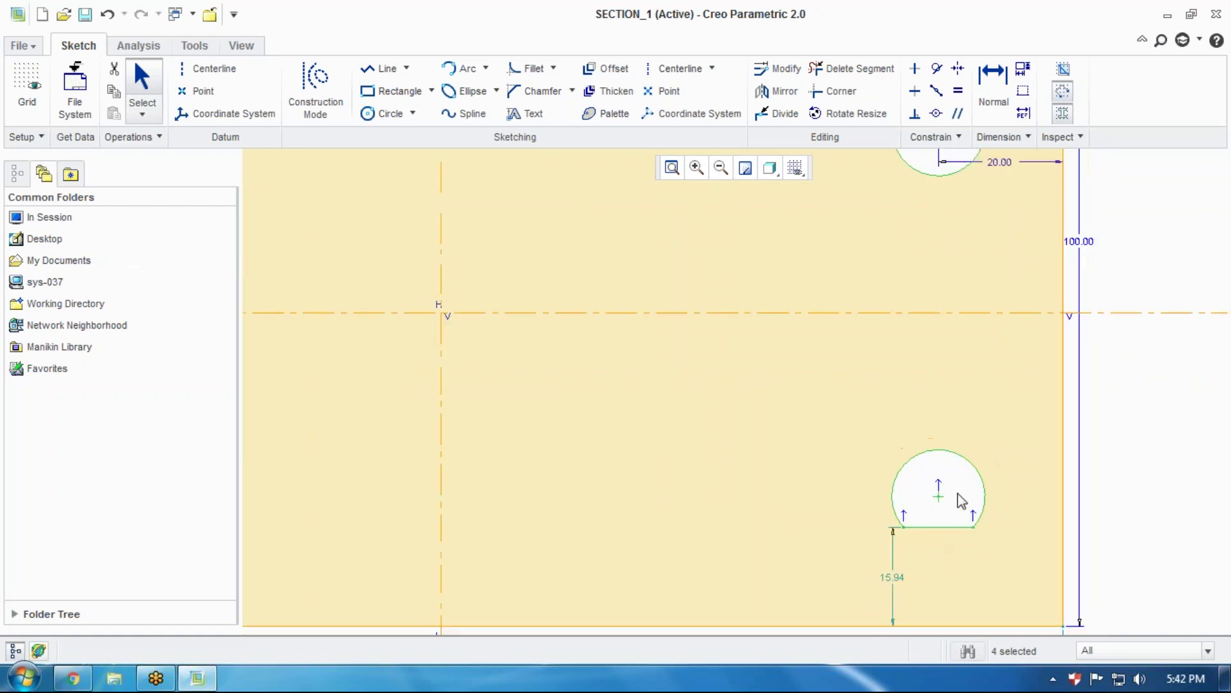
pyautogui.scroll(-2, 962, 499)
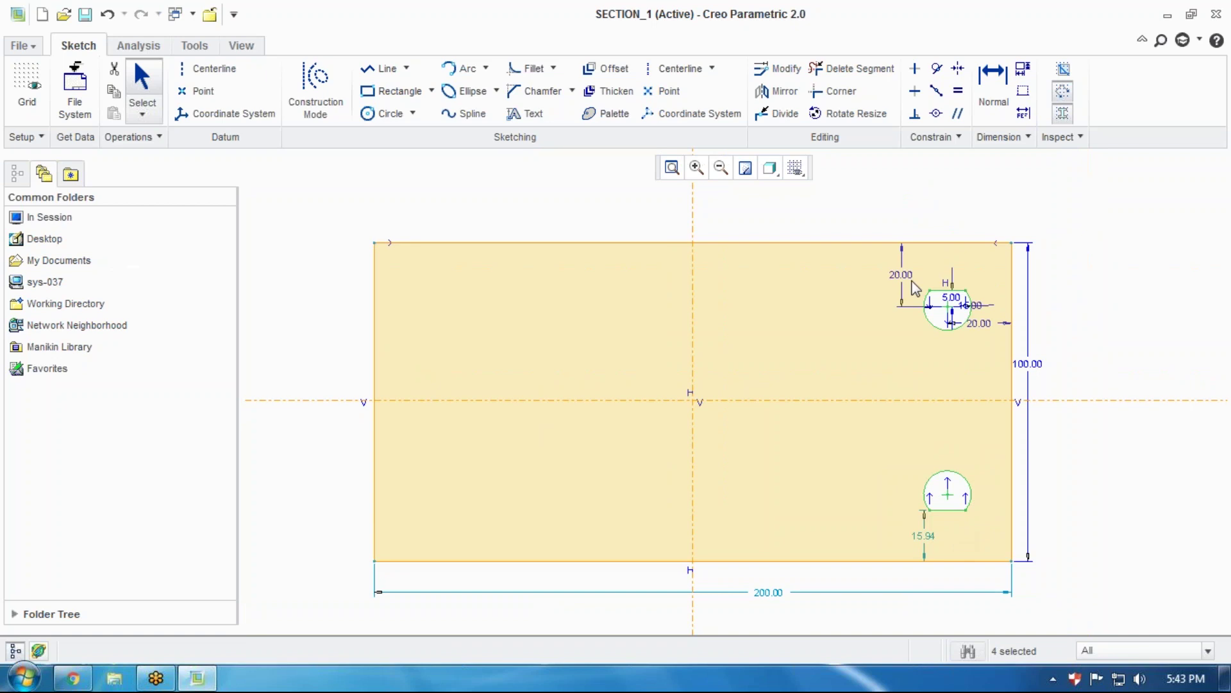
pyautogui.click(785, 92)
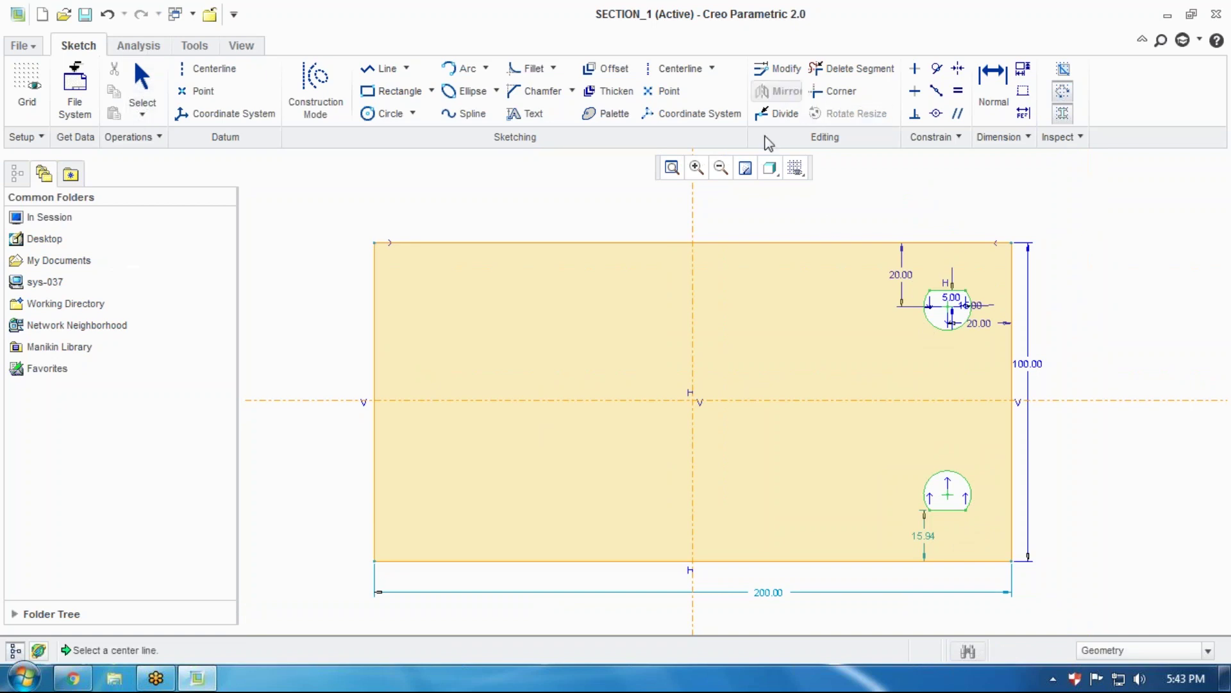
pyautogui.click(692, 219)
pyautogui.click(1122, 311)
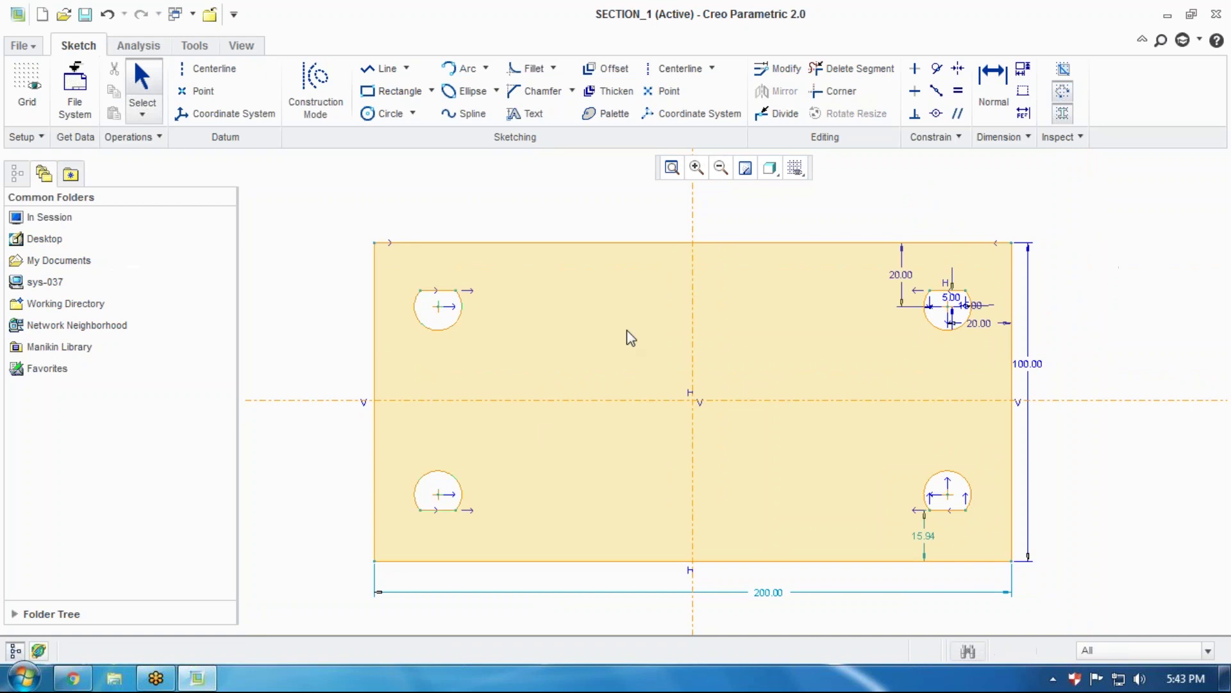
# Set the distance from the lower-right cutout's flat edge to the rectangle's bottom edge to 50
pyautogui.scroll(1, 407, 393)
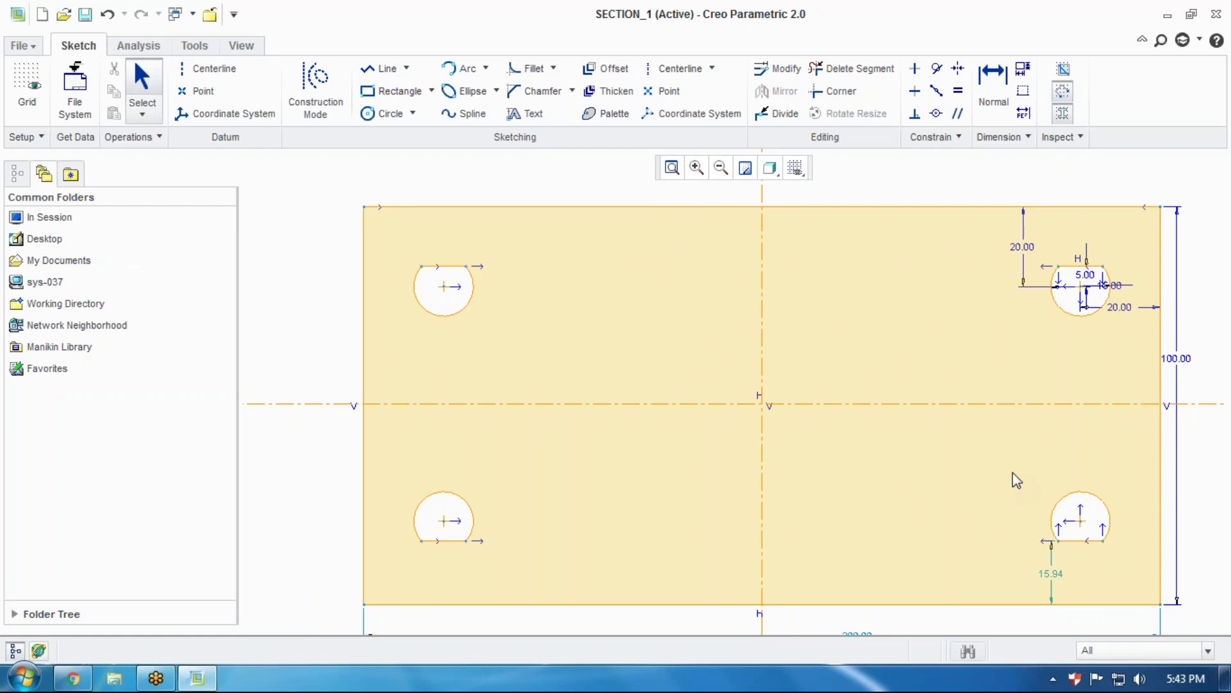
pyautogui.doubleClick(1052, 573)
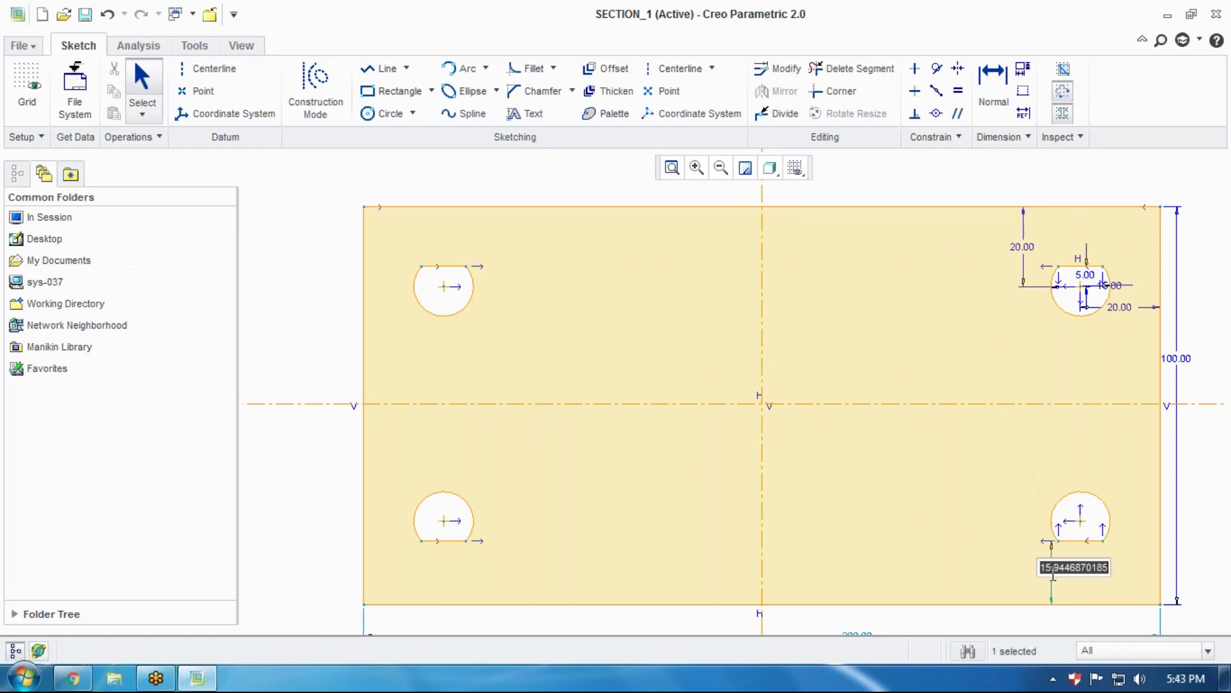
pyautogui.write('50')
pyautogui.press('Return')
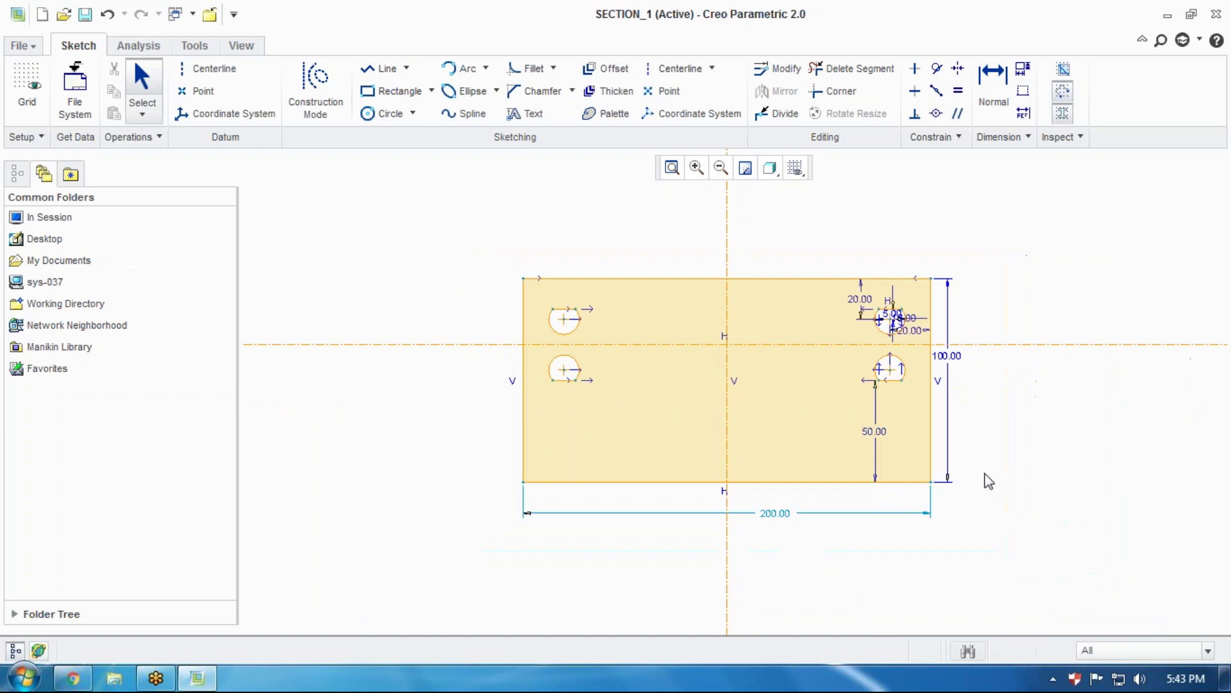
# Change the distance between the lower-right cutout's flat edge and the rectangle's bottom edge to 10
pyautogui.scroll(2, 968, 465)
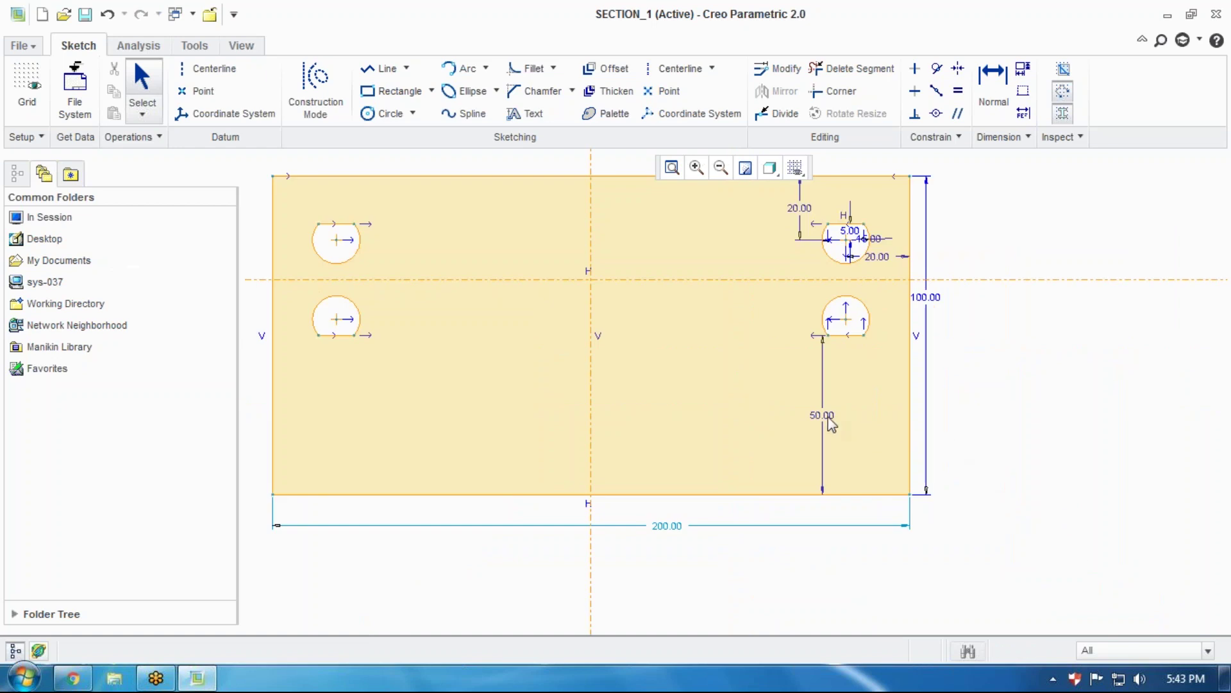
pyautogui.moveTo(827, 424); pyautogui.dragTo(828, 423)
pyautogui.doubleClick(824, 416)
pyautogui.write('10')
pyautogui.press('Return')
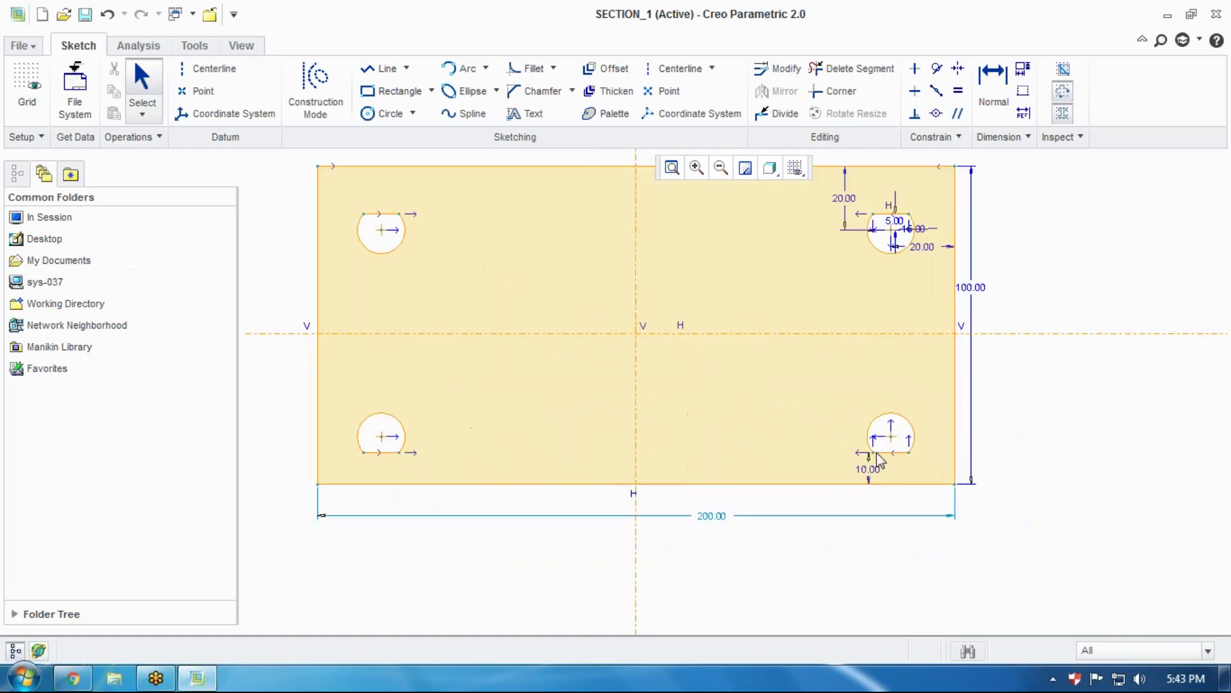
# Set the distance between the lower-right cutout's flat edge and the rectangle's bottom edge to 20
pyautogui.doubleClick(871, 463)
pyautogui.write('20')
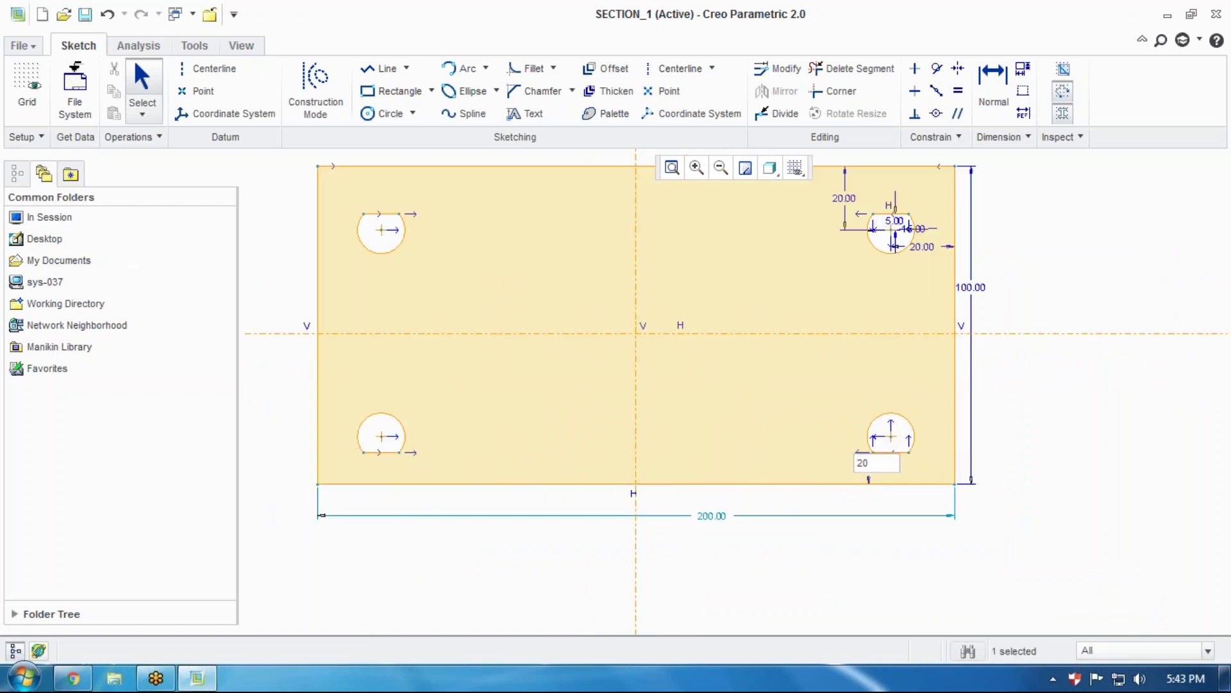
pyautogui.press('Return')
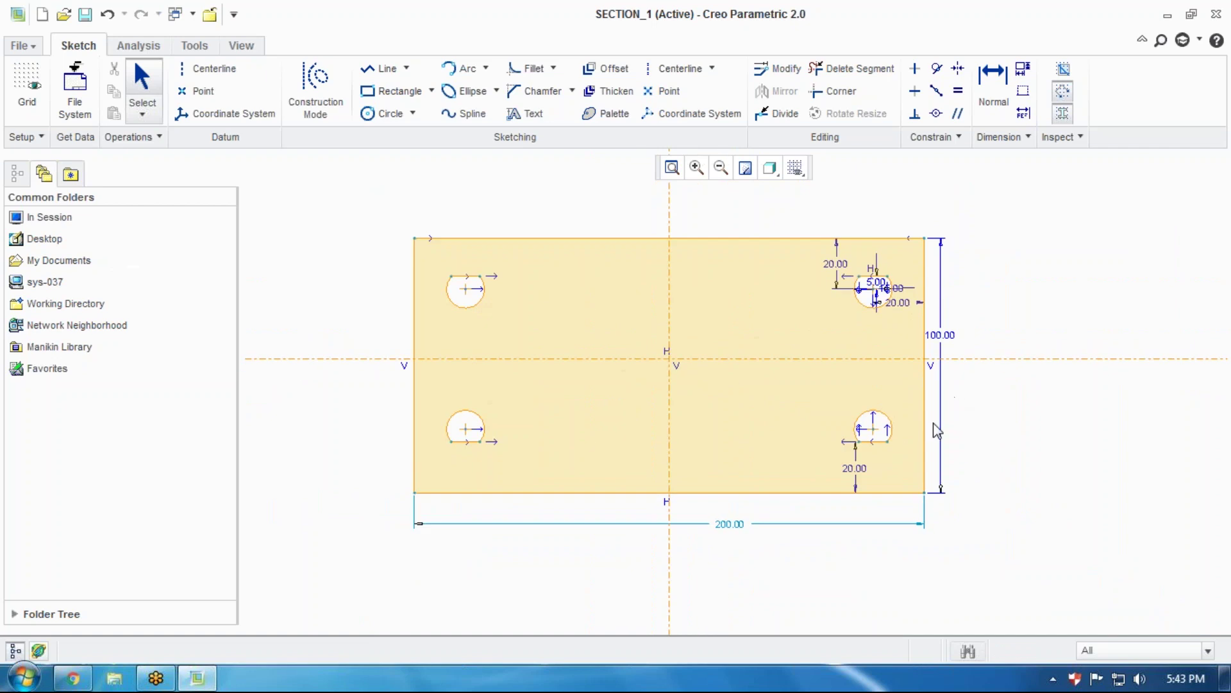
pyautogui.scroll(2, 937, 430)
pyautogui.click(798, 482)
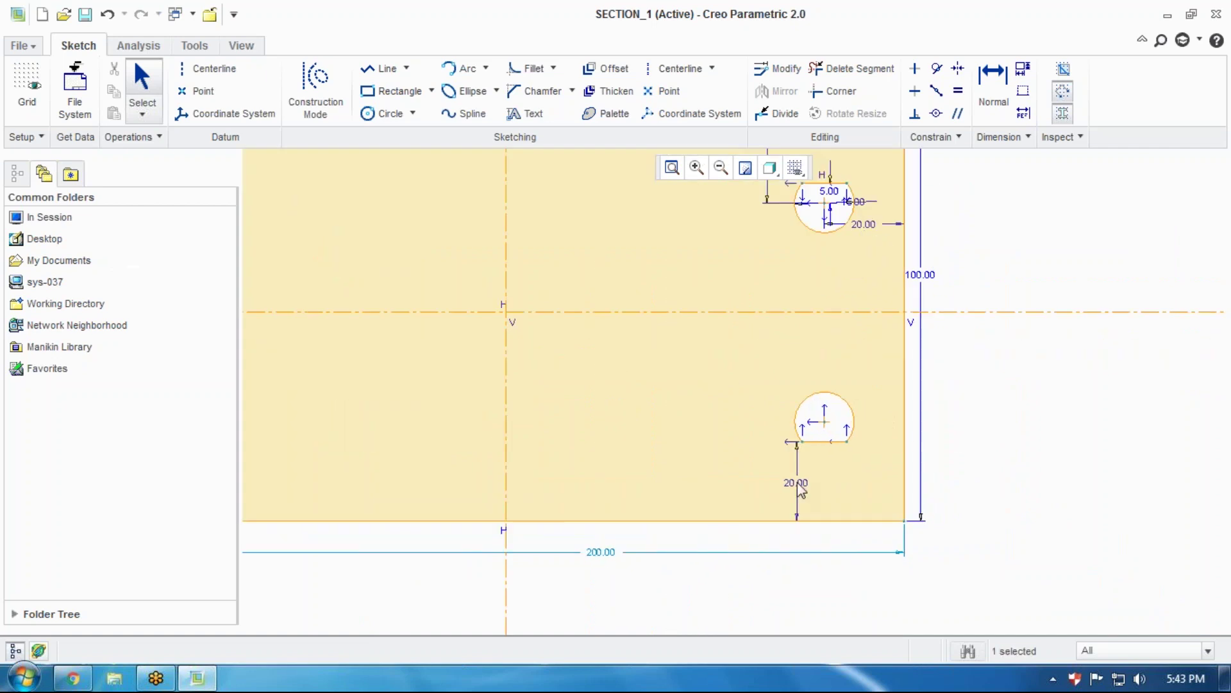
pyautogui.scroll(-2, 979, 331)
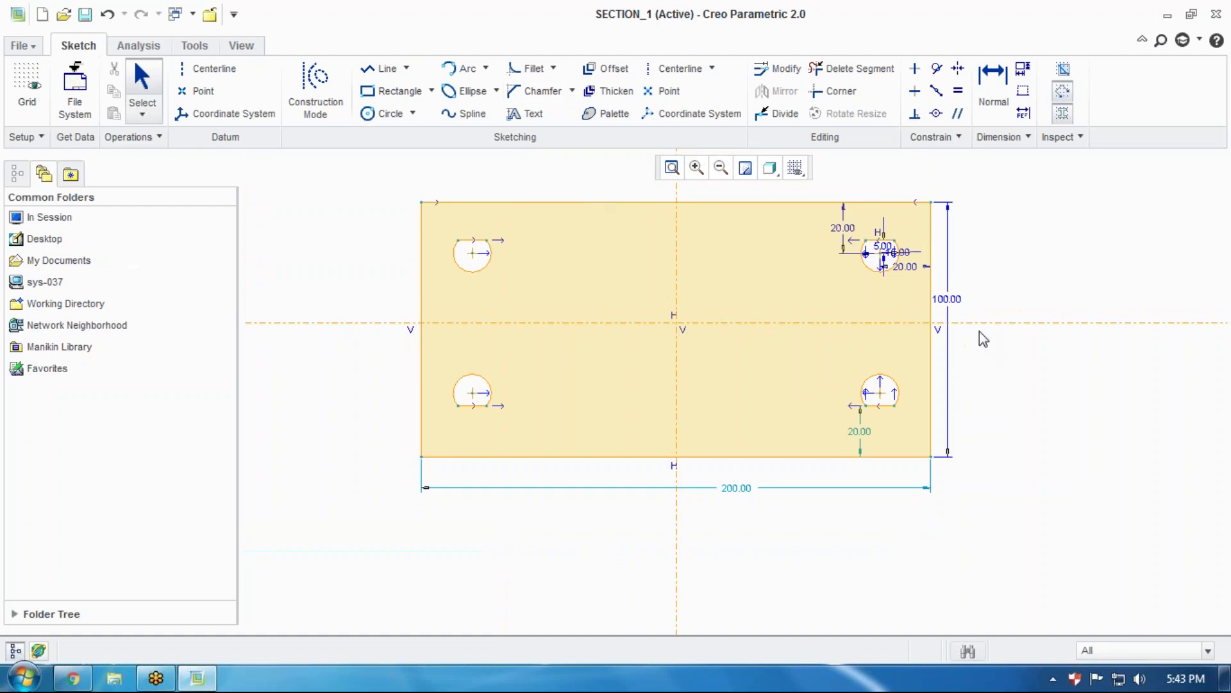
# Dimension the lower-right cutout's center from the rectangle's bottom edge at 20
pyautogui.scroll(1, 994, 260)
pyautogui.scroll(2, 899, 248)
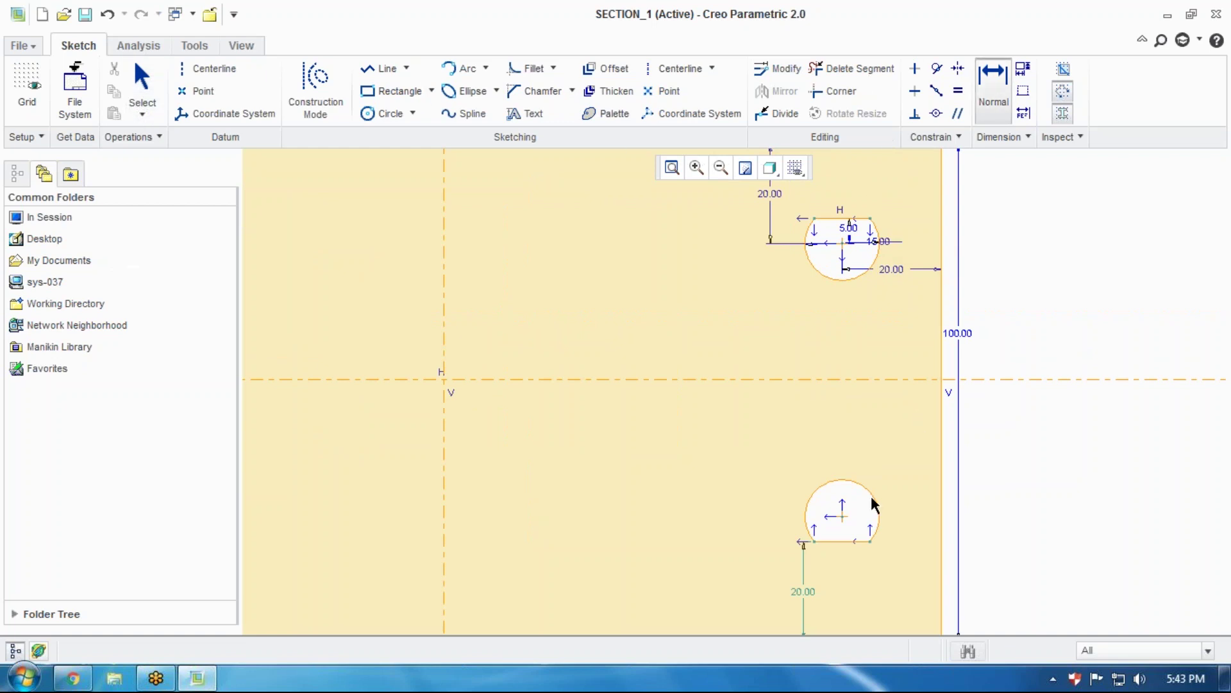
pyautogui.scroll(-3, 1017, 407)
pyautogui.click(927, 528)
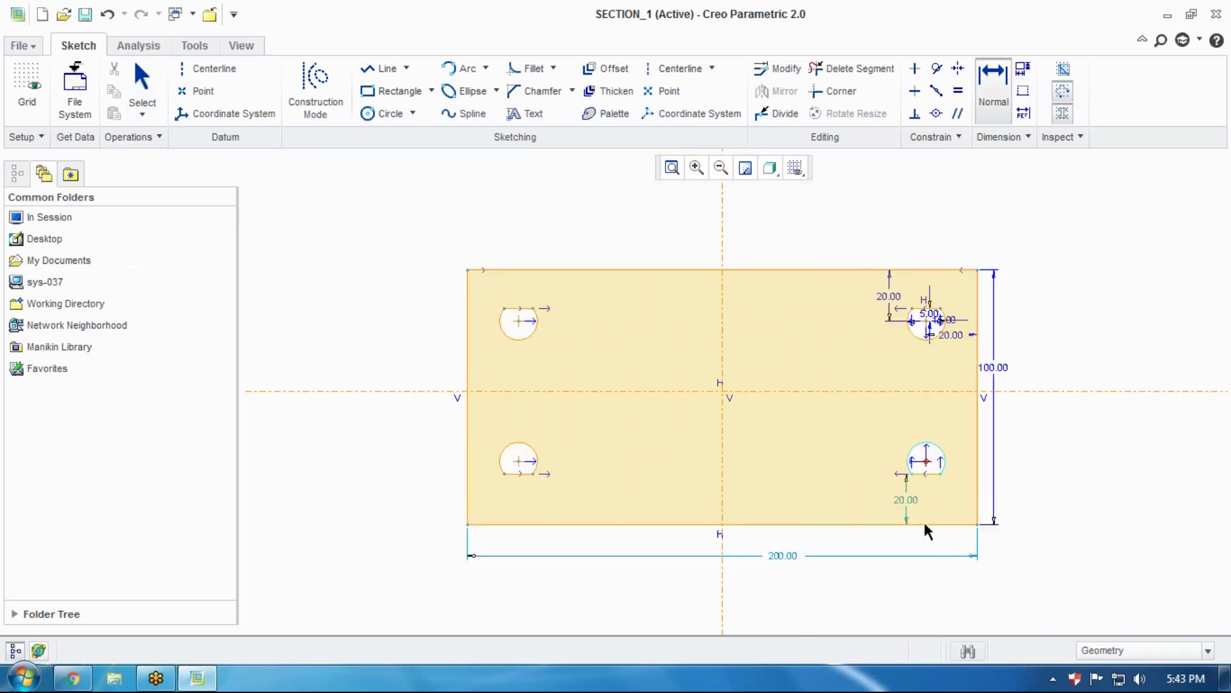
pyautogui.middleClick(1064, 490)
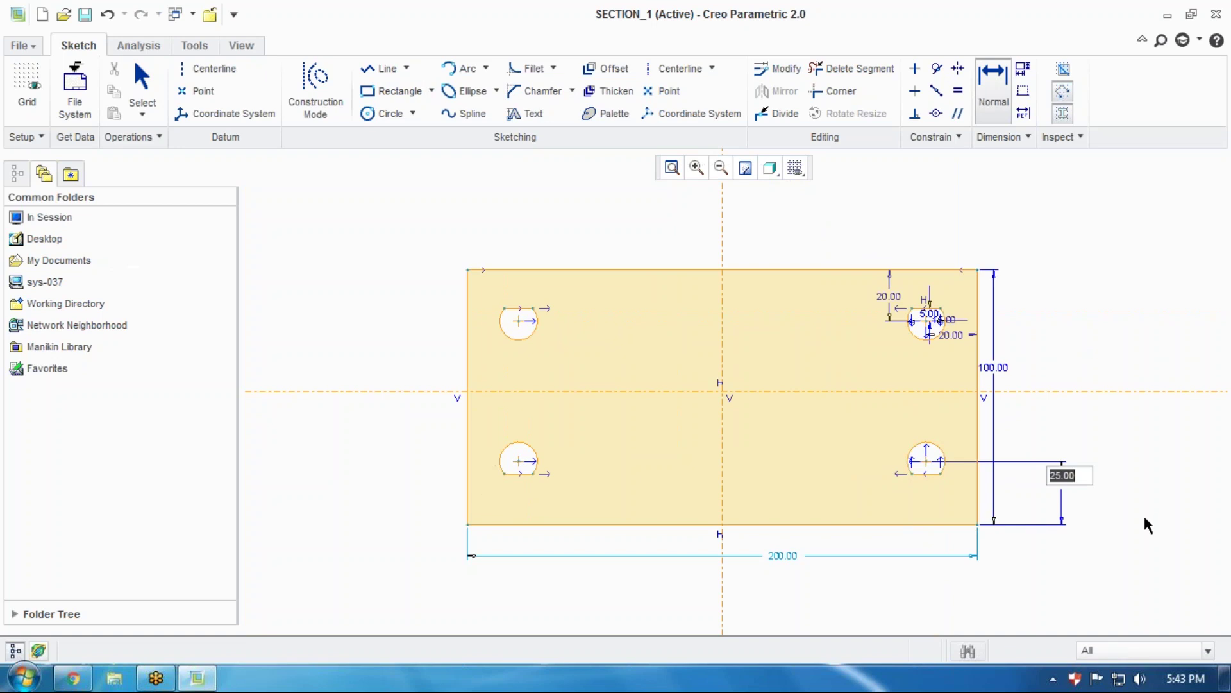
pyautogui.write('20')
pyautogui.press('Return')
pyautogui.scroll(-2, 962, 449)
pyautogui.scroll(3, 954, 455)
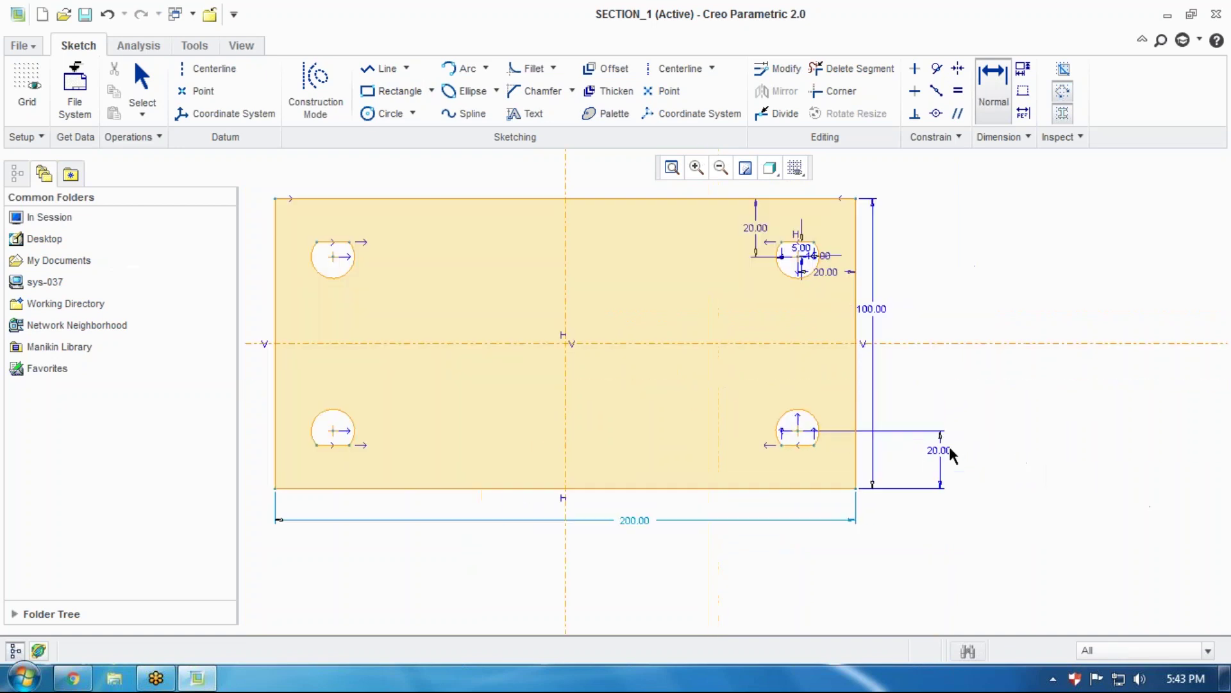
pyautogui.middleClick(1006, 410)
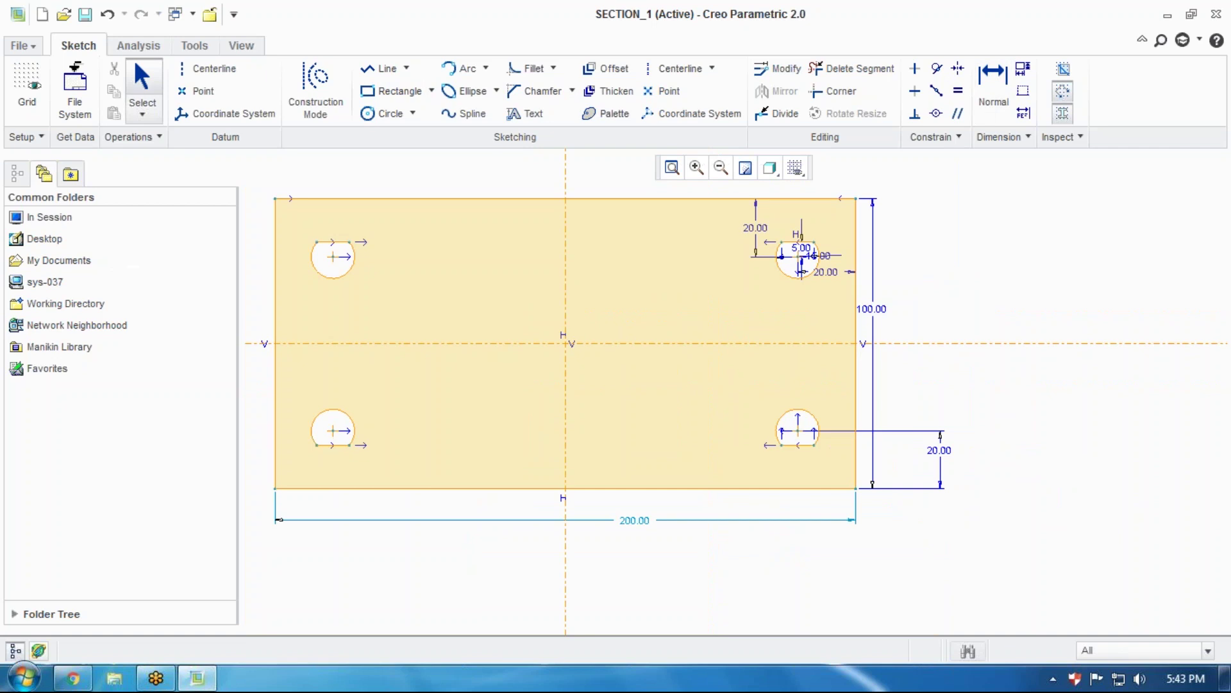
# Set the right-hand cutouts' center distances to the rectangle's top and bottom edges to 30 each
pyautogui.doubleClick(760, 234)
pyautogui.write('30')
pyautogui.press('Return')
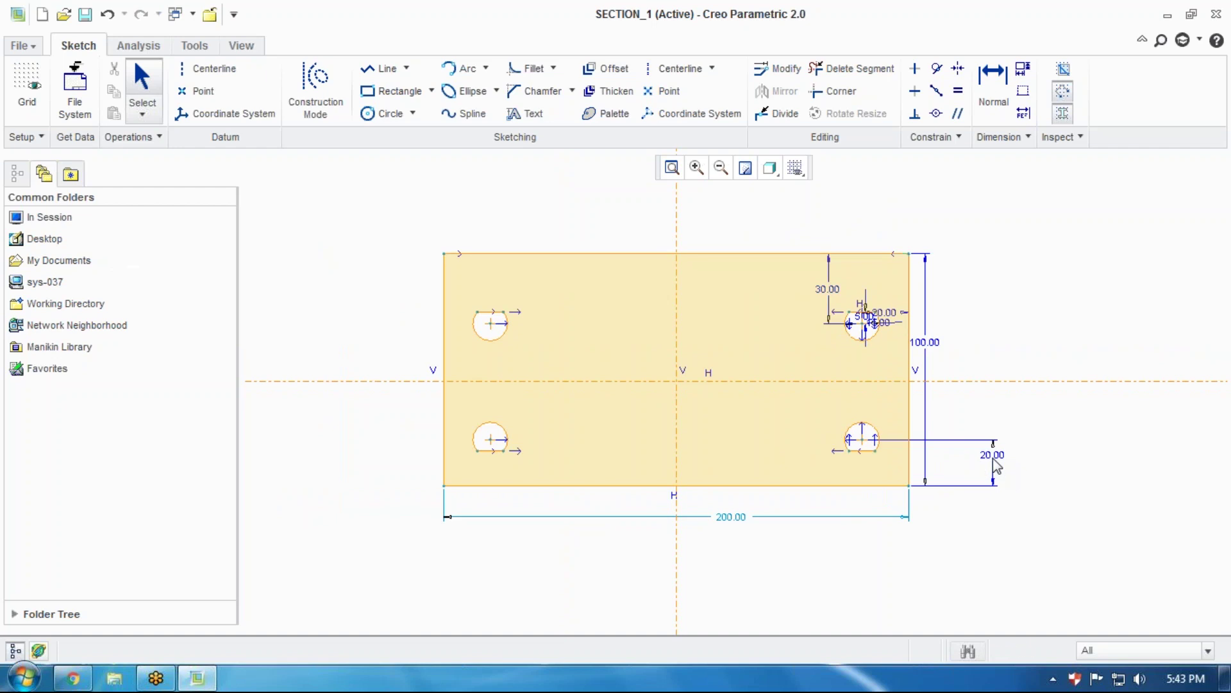
pyautogui.doubleClick(993, 457)
pyautogui.write('30')
pyautogui.press('Return')
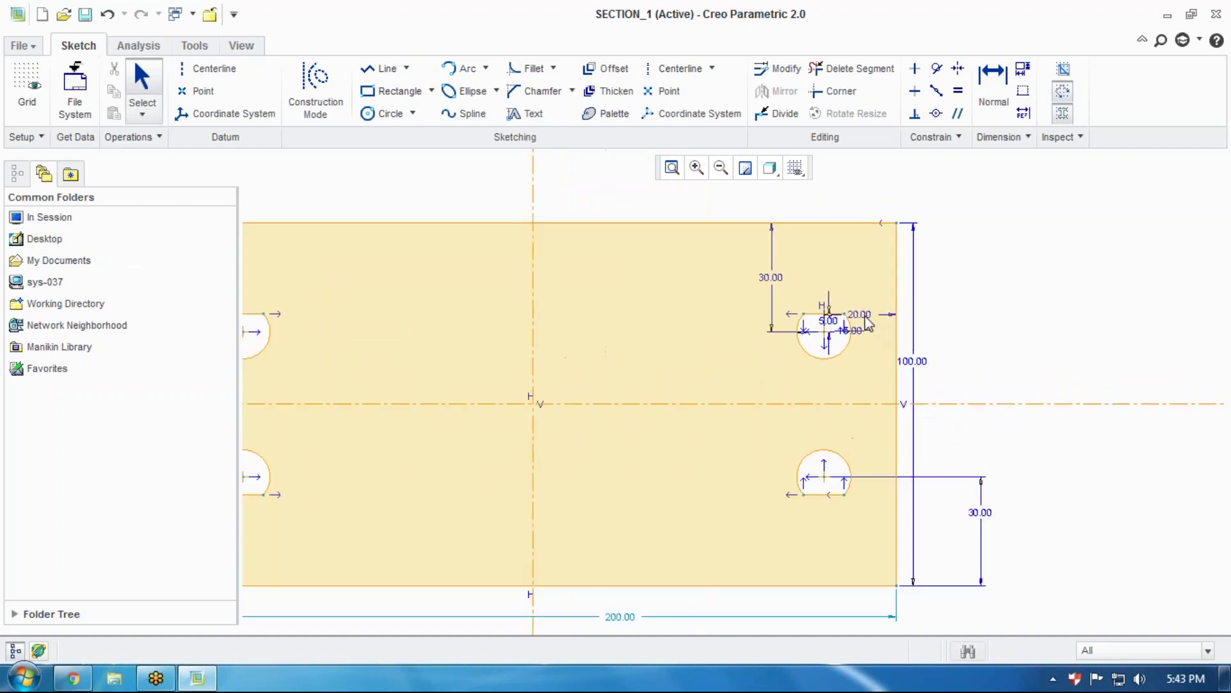
# Set the distance from the upper-right cutout's center to the rectangle's right edge to 30
pyautogui.doubleClick(862, 309)
pyautogui.write('30')
pyautogui.press('Return')
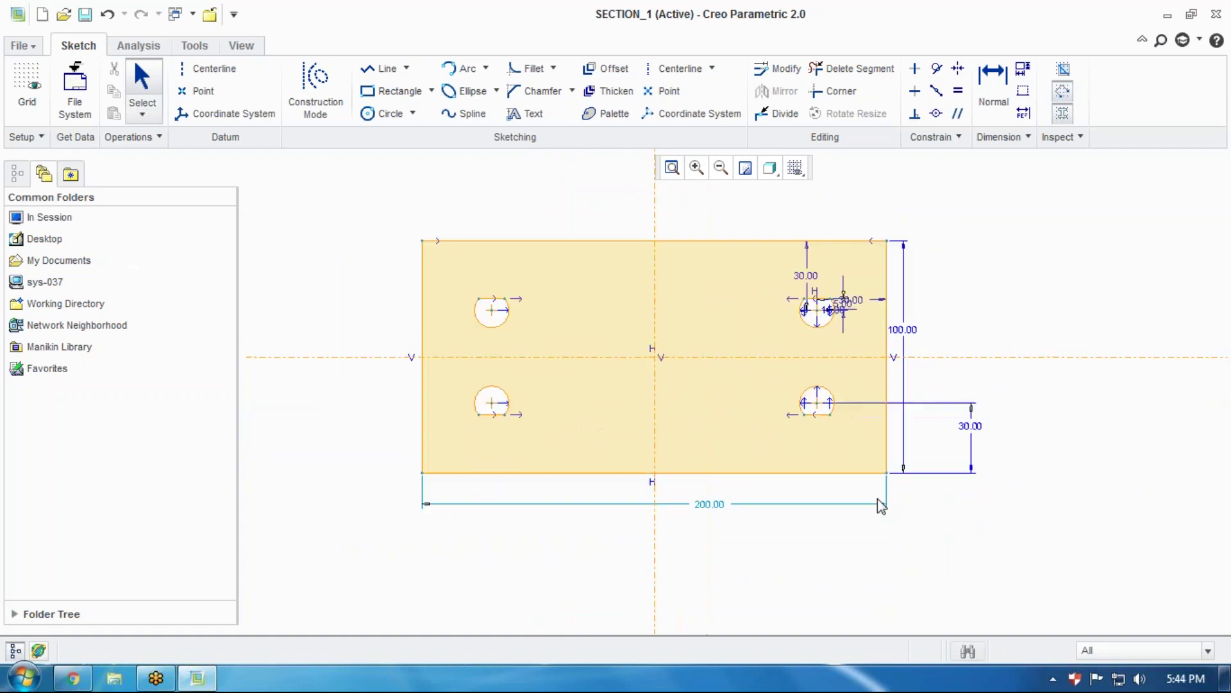
# Try a rectangle width of 250 and restore it to 200
pyautogui.doubleClick(710, 503)
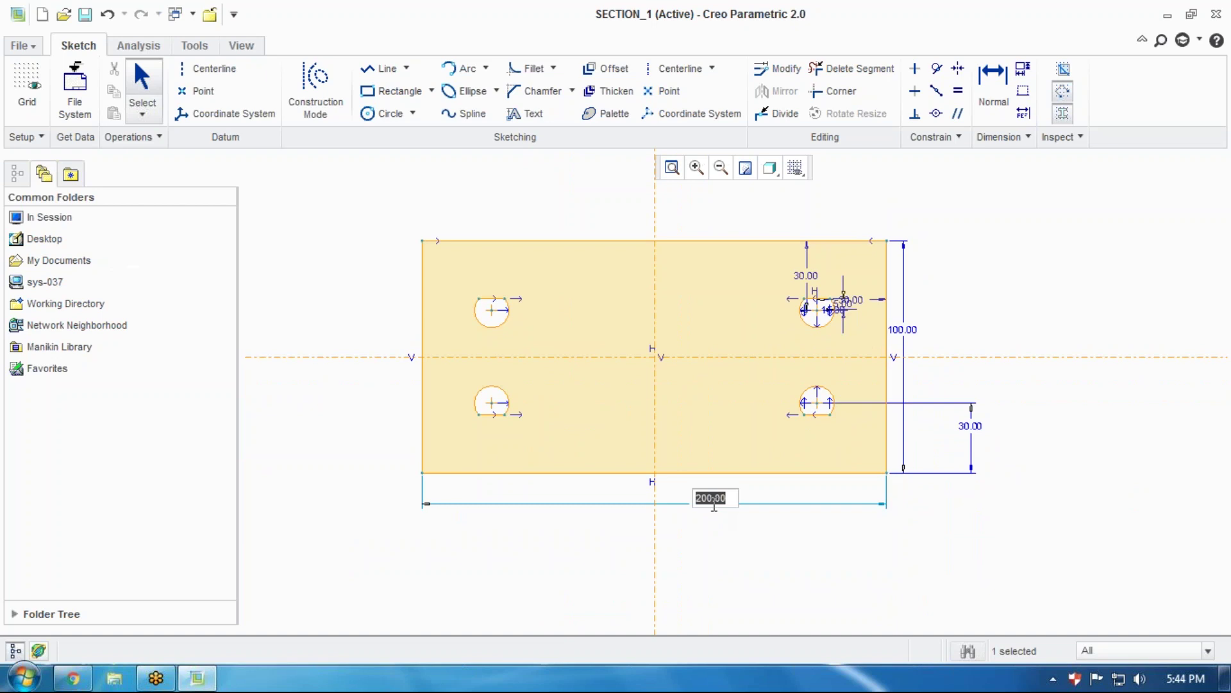
pyautogui.write('250')
pyautogui.press('Return')
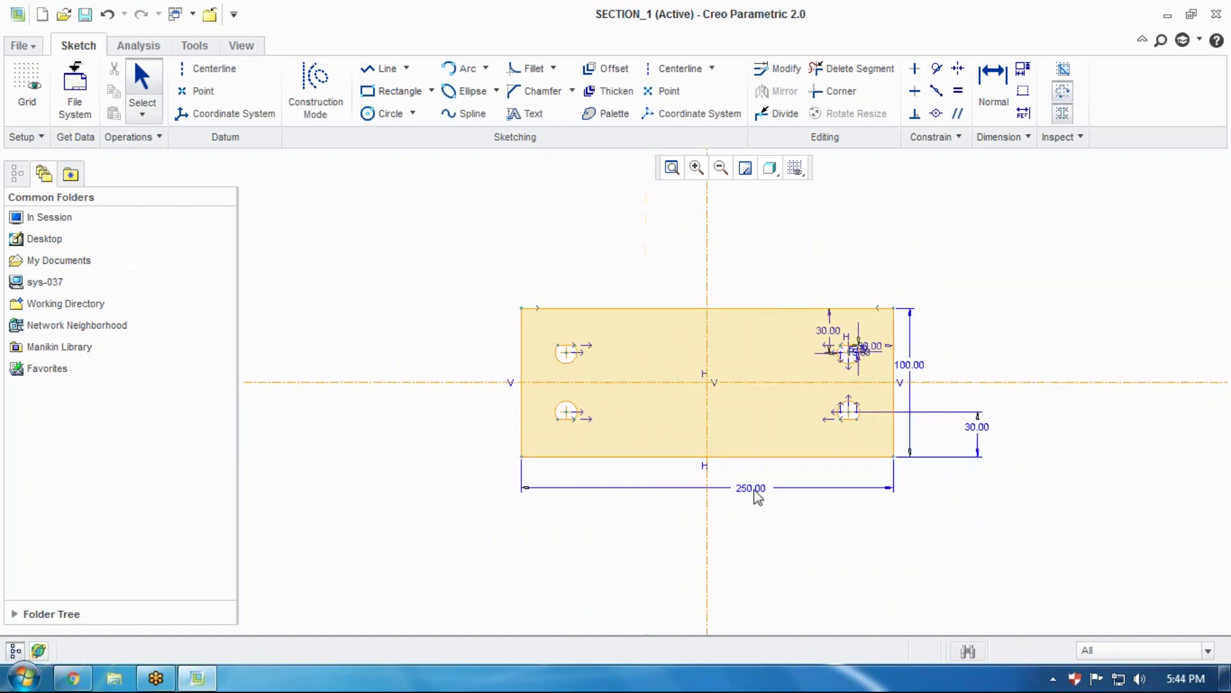
pyautogui.doubleClick(754, 492)
pyautogui.write('200')
pyautogui.press('Return')
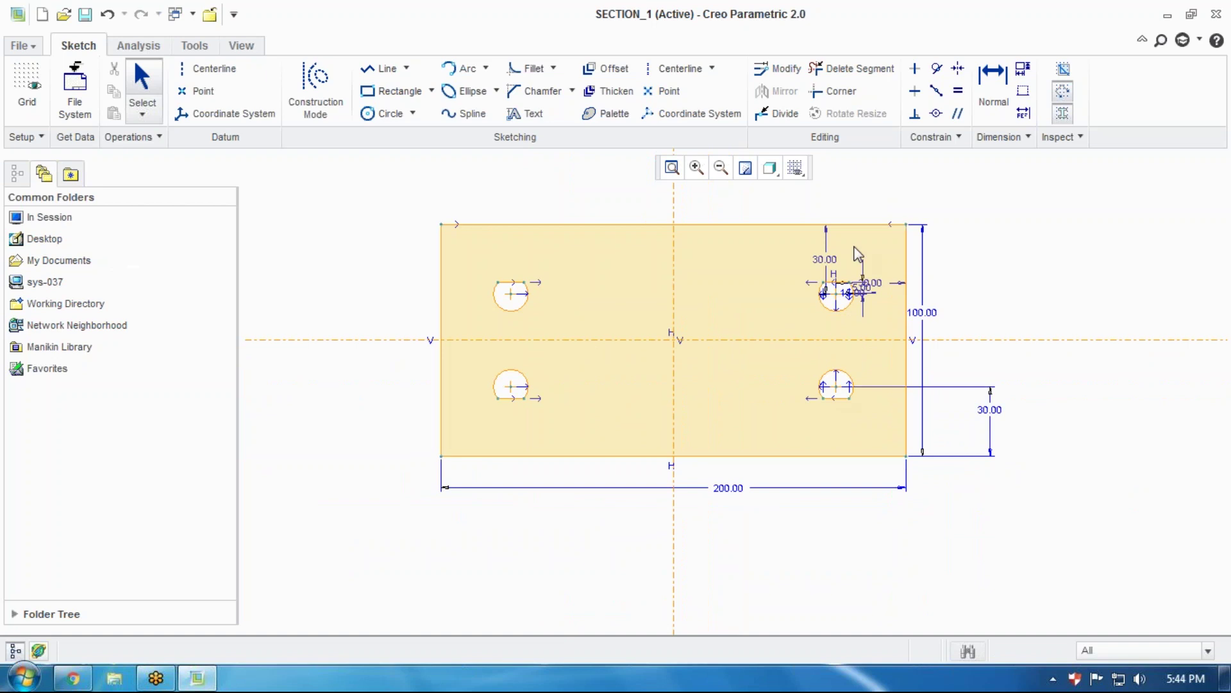
# Try to reposition a dimension at the upper-right cutout and undo the move
pyautogui.scroll(-4, 855, 286)
pyautogui.moveTo(871, 308); pyautogui.dragTo(890, 341)
pyautogui.hotkey('ctrl', 'z')
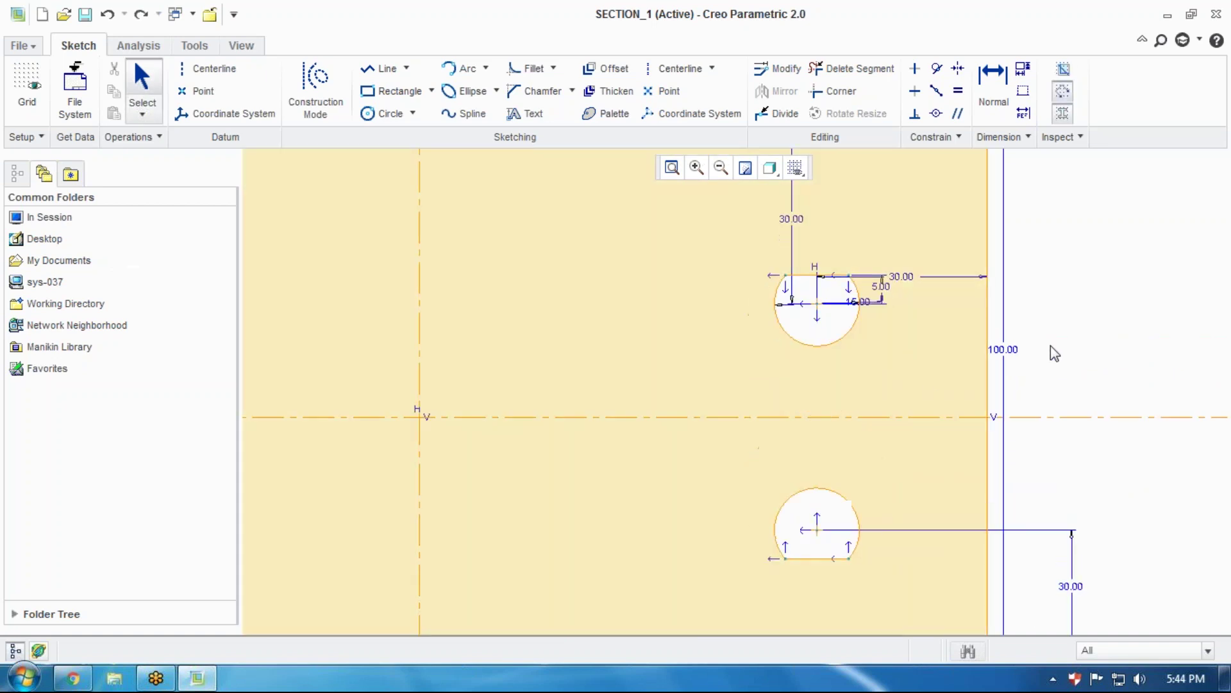
pyautogui.scroll(3, 1053, 293)
pyautogui.scroll(-1, 1199, 273)
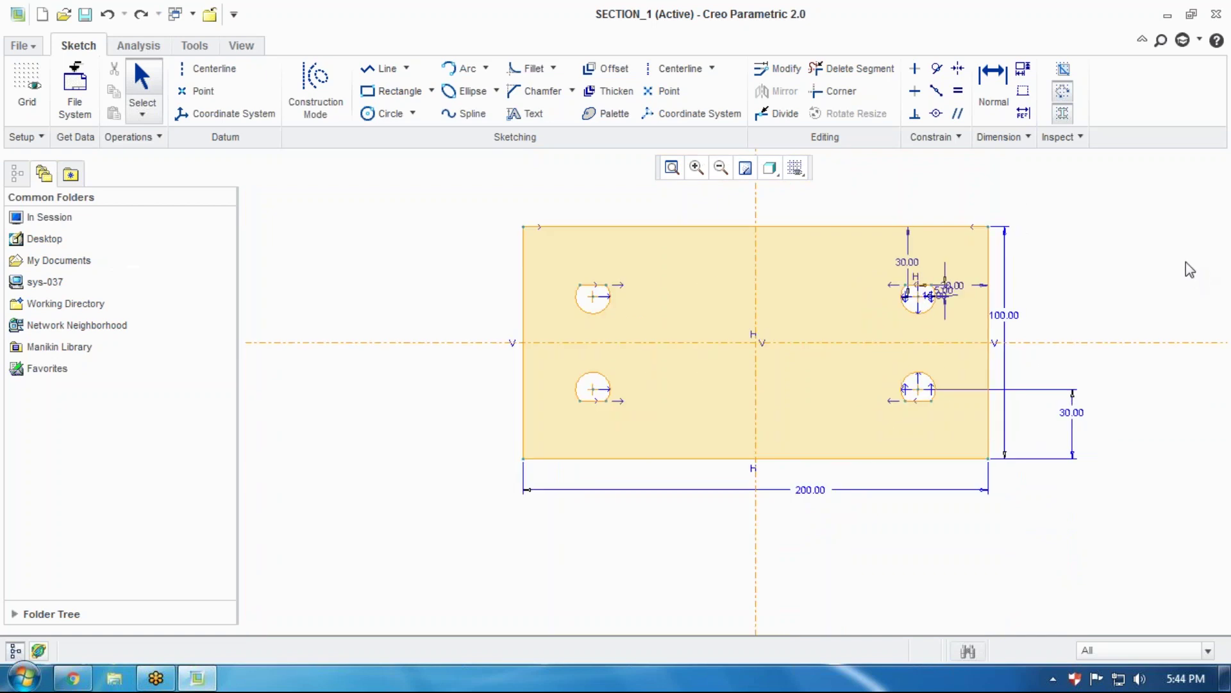
pyautogui.scroll(1, 1090, 188)
pyautogui.scroll(-1, 1086, 242)
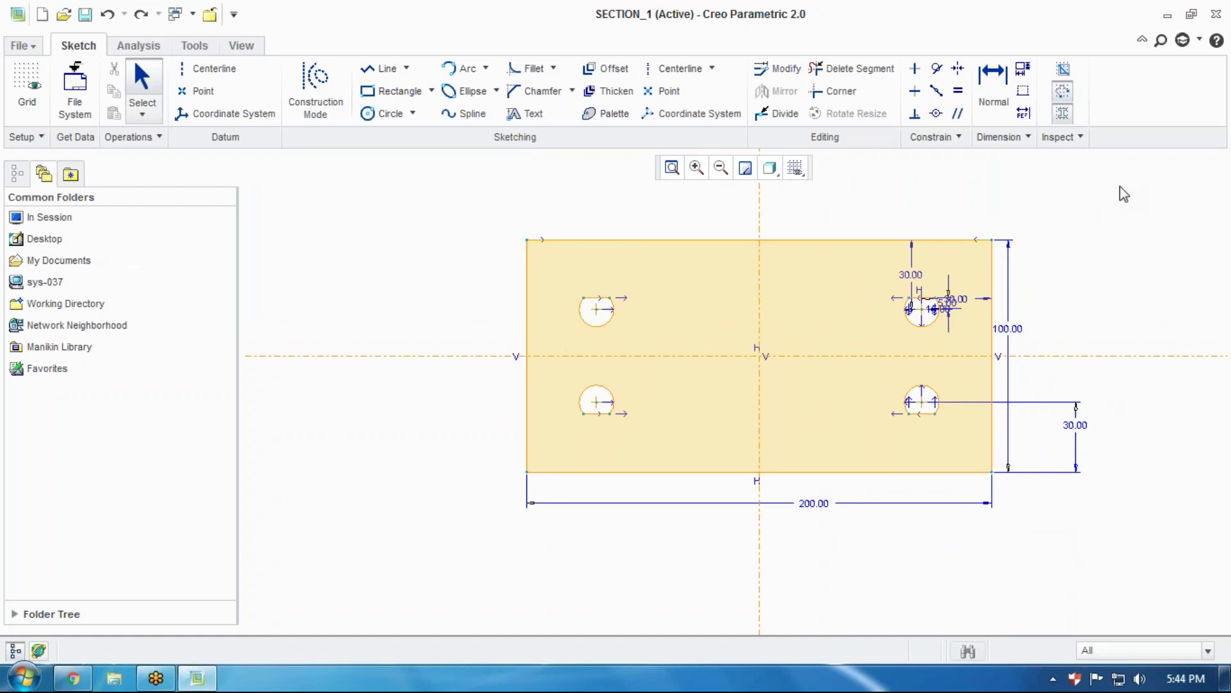
# Save the sketch as SECTION_1.SEC in the Creo files folder and close it
pyautogui.hotkey('ctrl', 's')
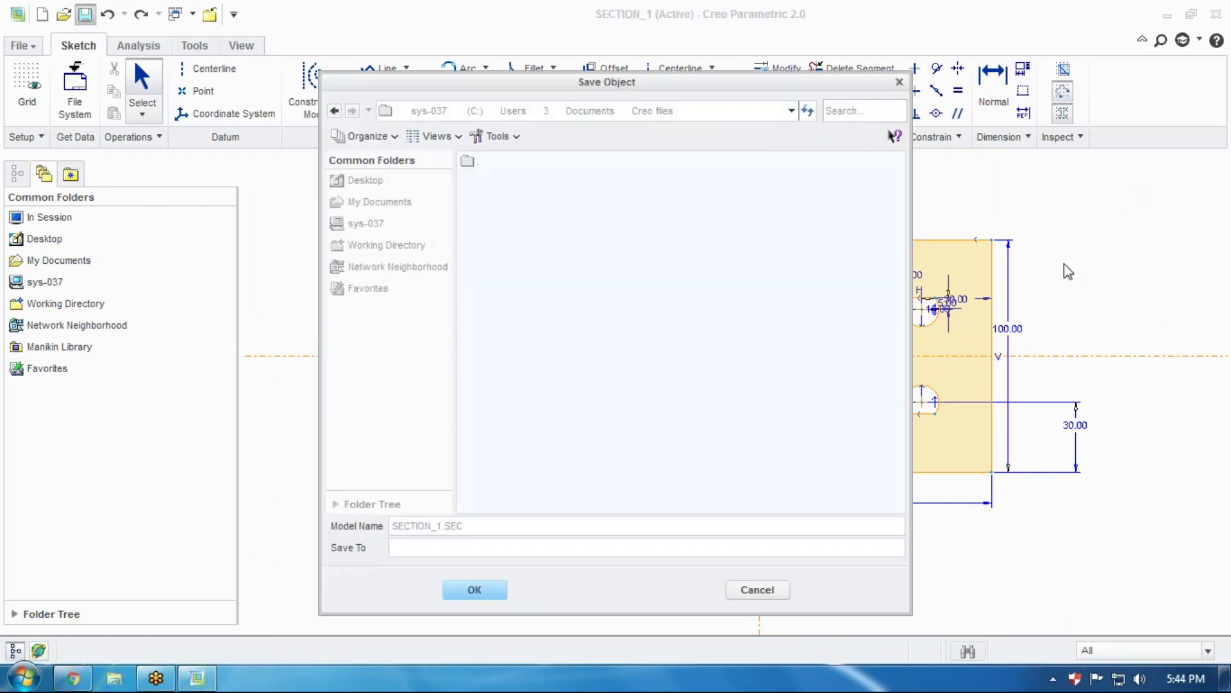
pyautogui.click(497, 595)
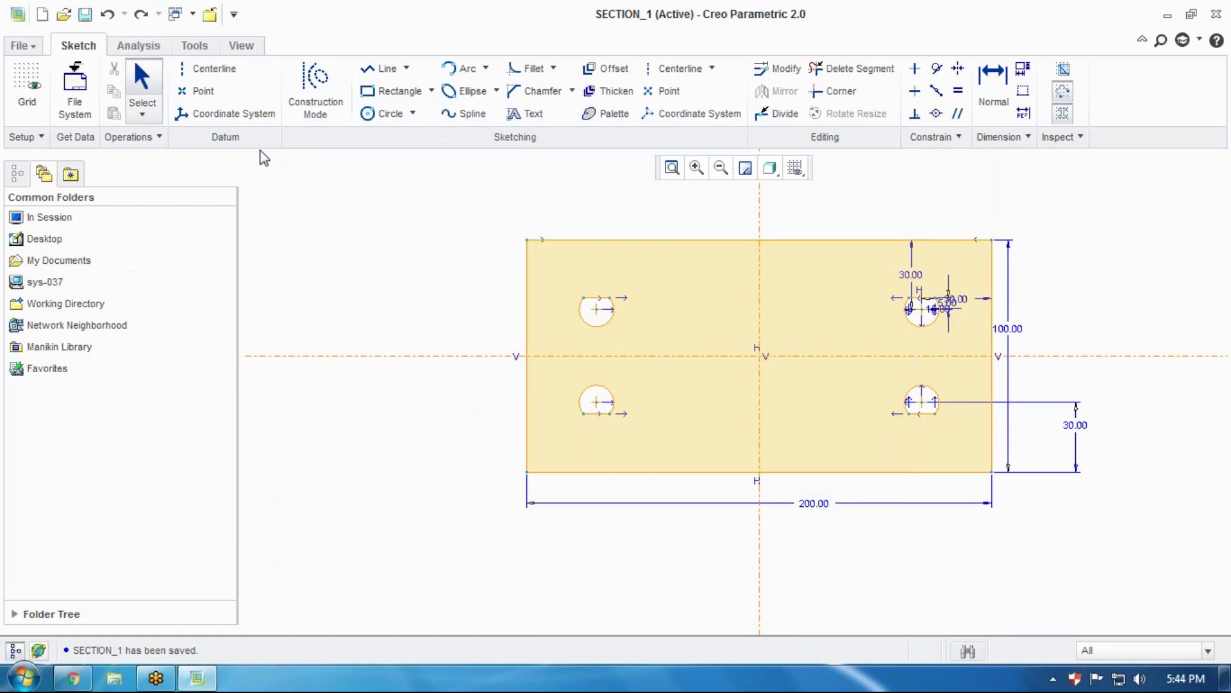
pyautogui.scroll(-2, 936, 318)
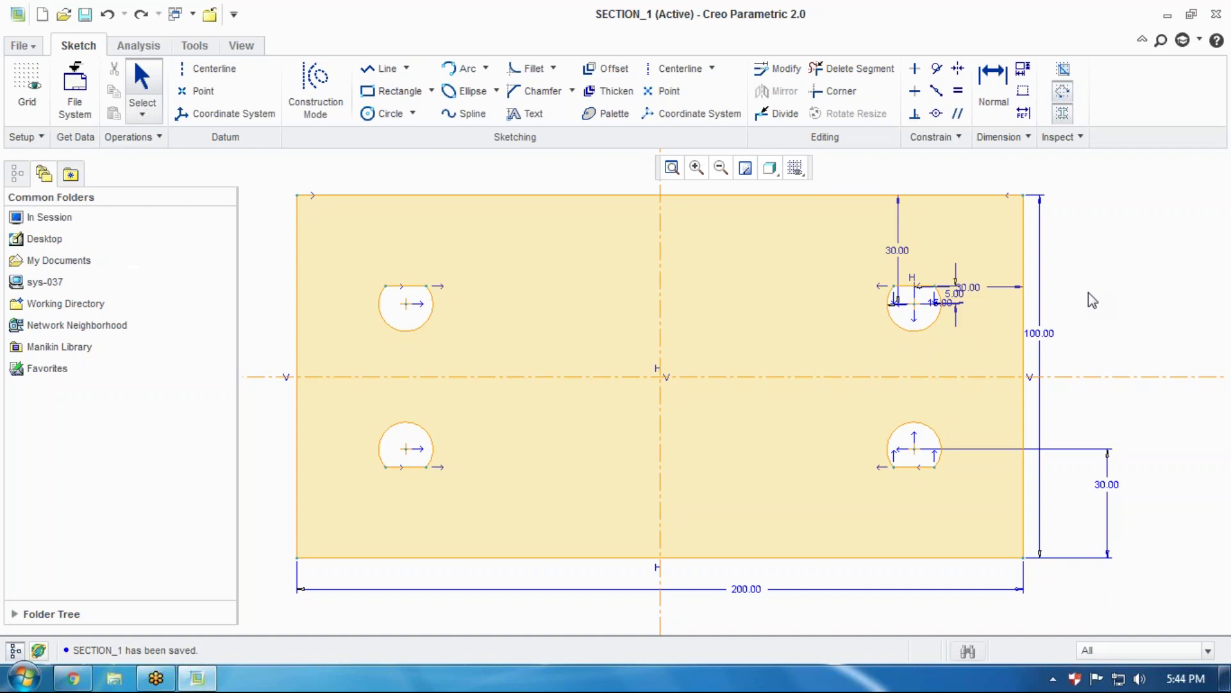
pyautogui.click(211, 16)
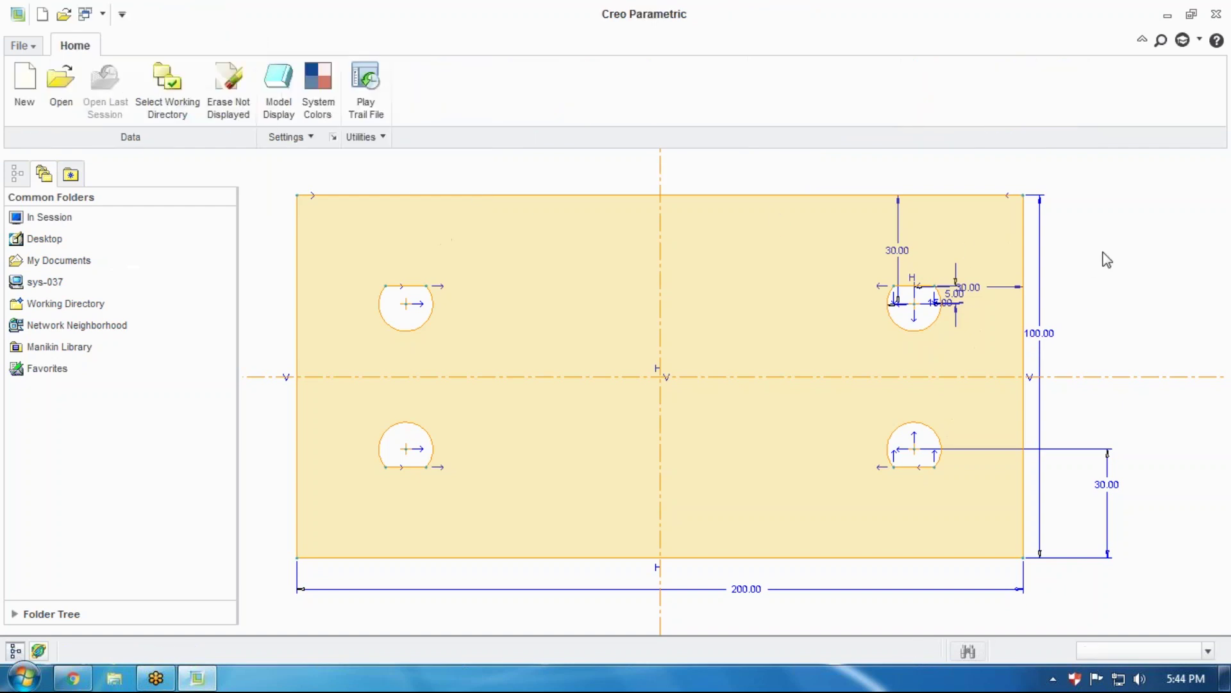
# Create a new solid part named prt0001 from the solid_part_mmks template instead of the default template
pyautogui.click(26, 96)
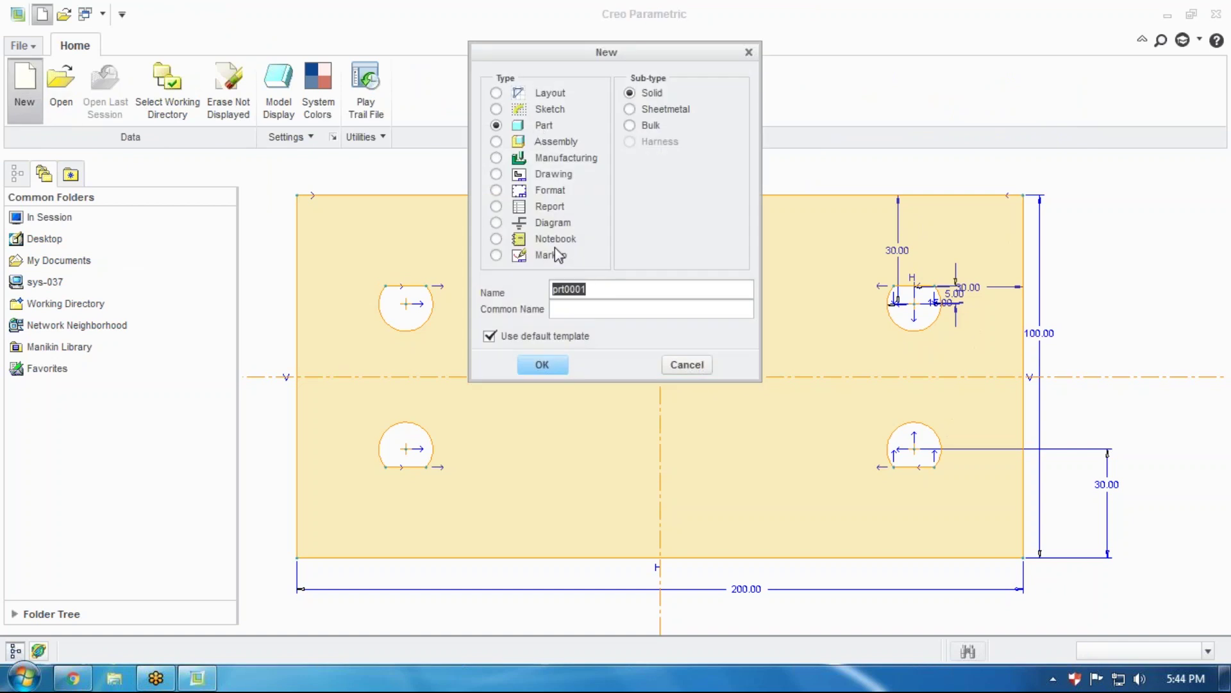
pyautogui.click(519, 340)
pyautogui.doubleClick(601, 289)
pyautogui.click(538, 374)
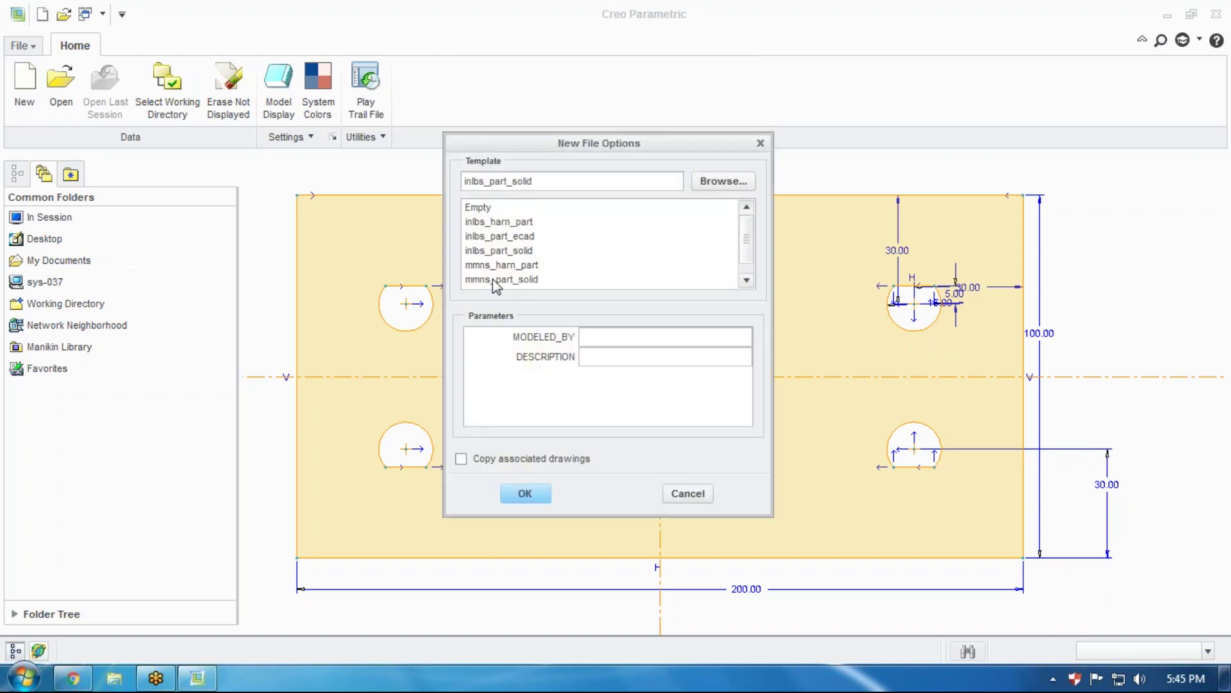
pyautogui.click(488, 281)
pyautogui.scroll(-1, 498, 286)
pyautogui.doubleClick(499, 283)
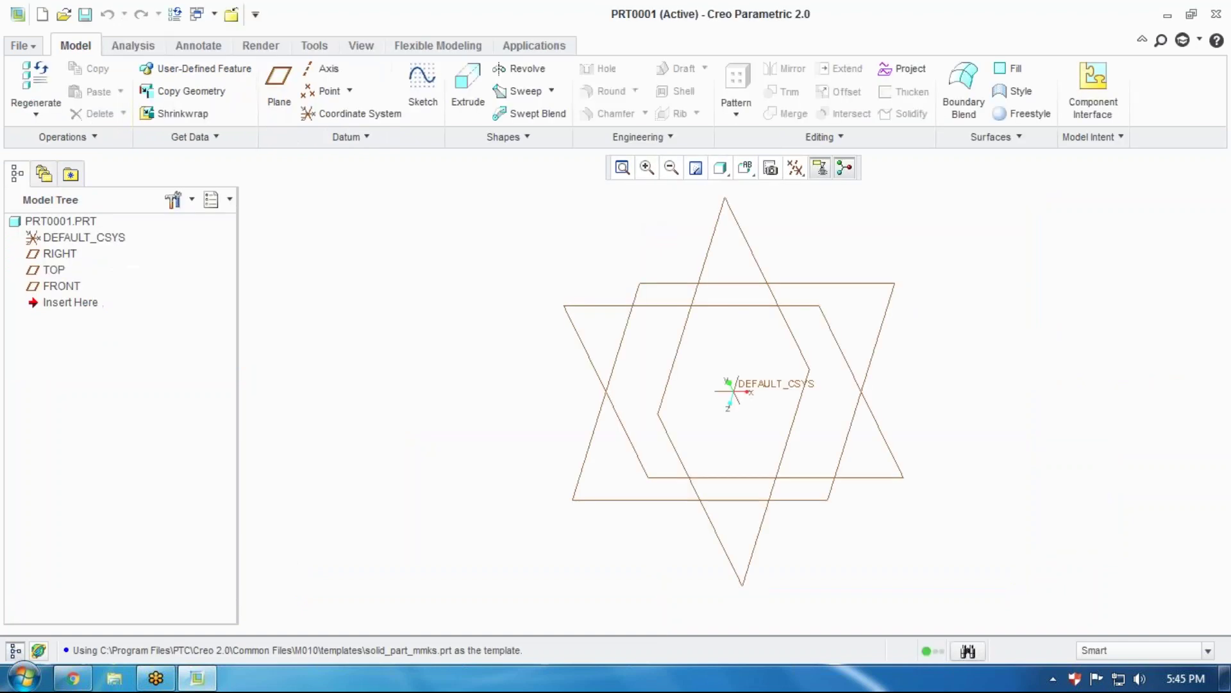
# Start a sketch on the TOP datum plane with the suggested orientation
pyautogui.click(428, 93)
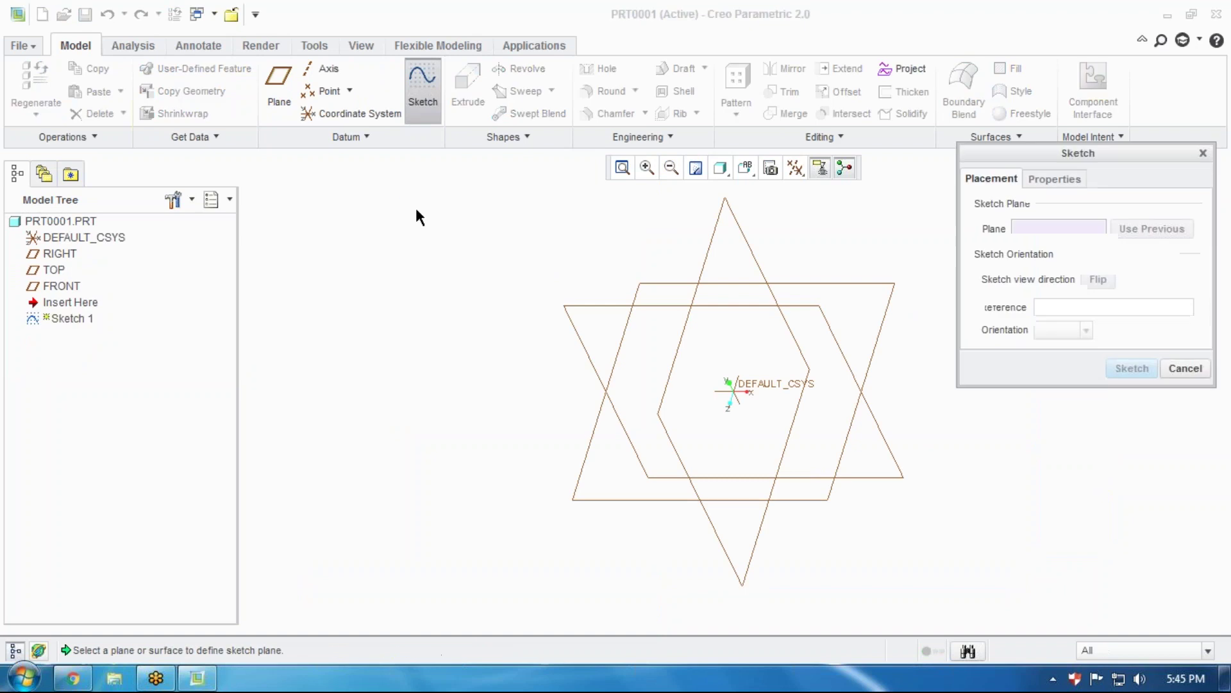
pyautogui.click(54, 270)
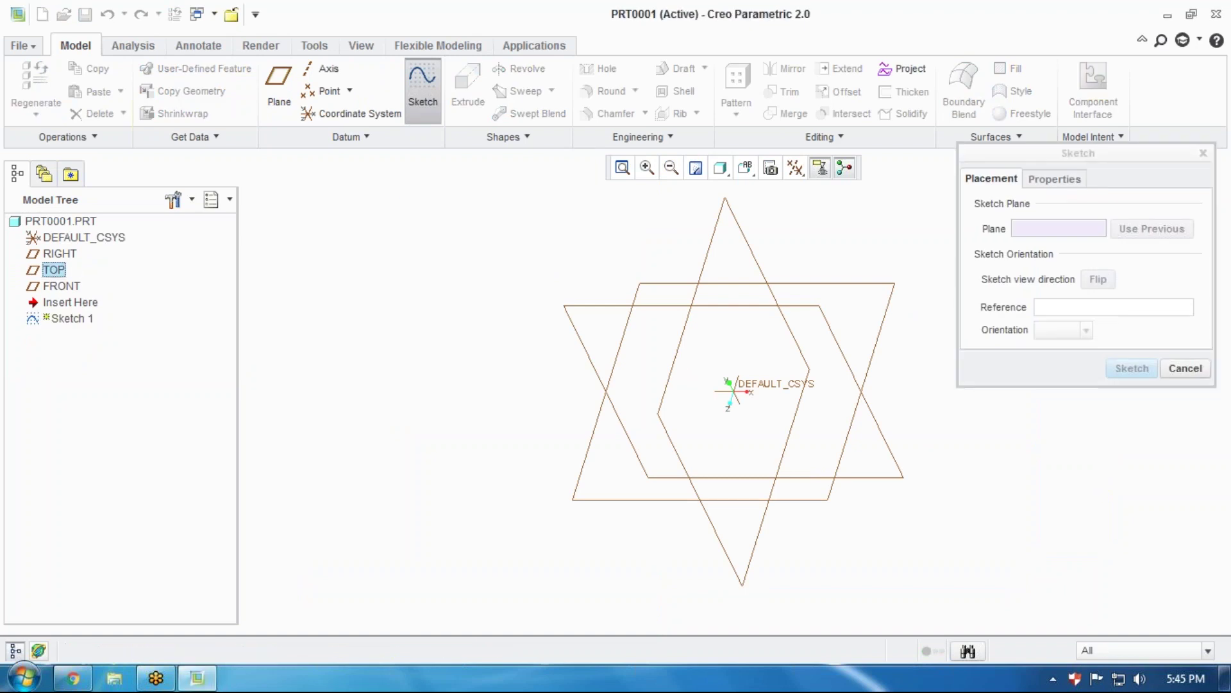
pyautogui.middleClick(990, 395)
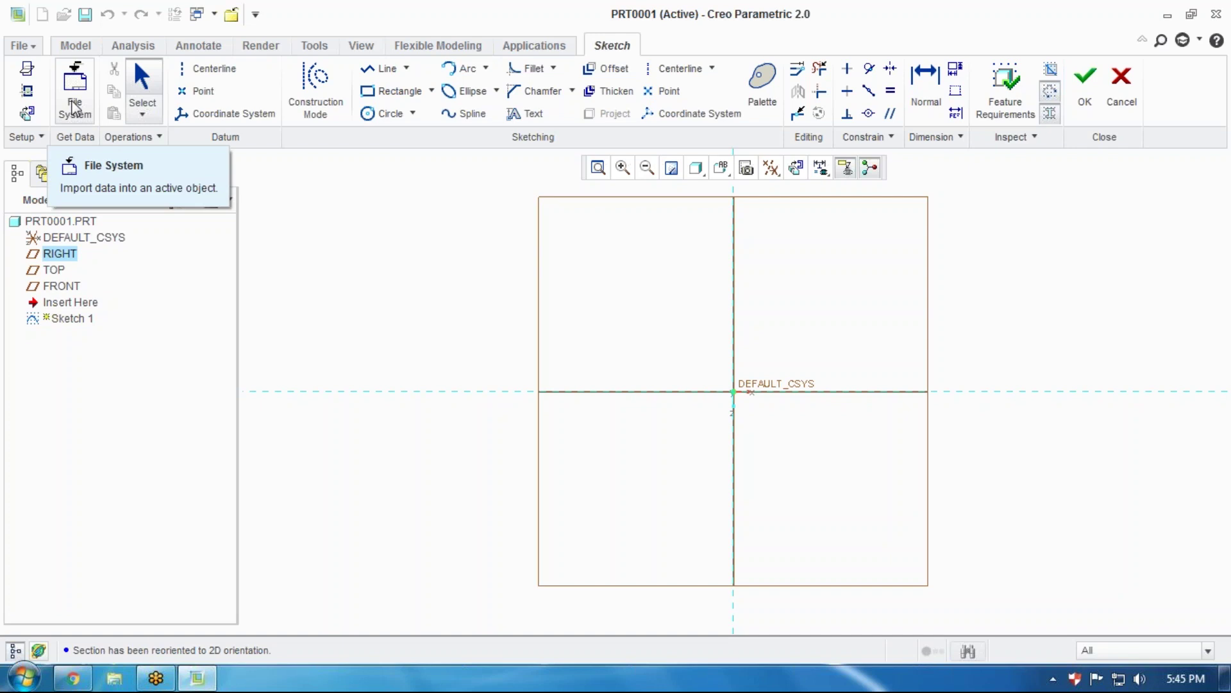
# Import section_1.sec from the Creo files folder into the sketch and center it on the origin
pyautogui.click(74, 108)
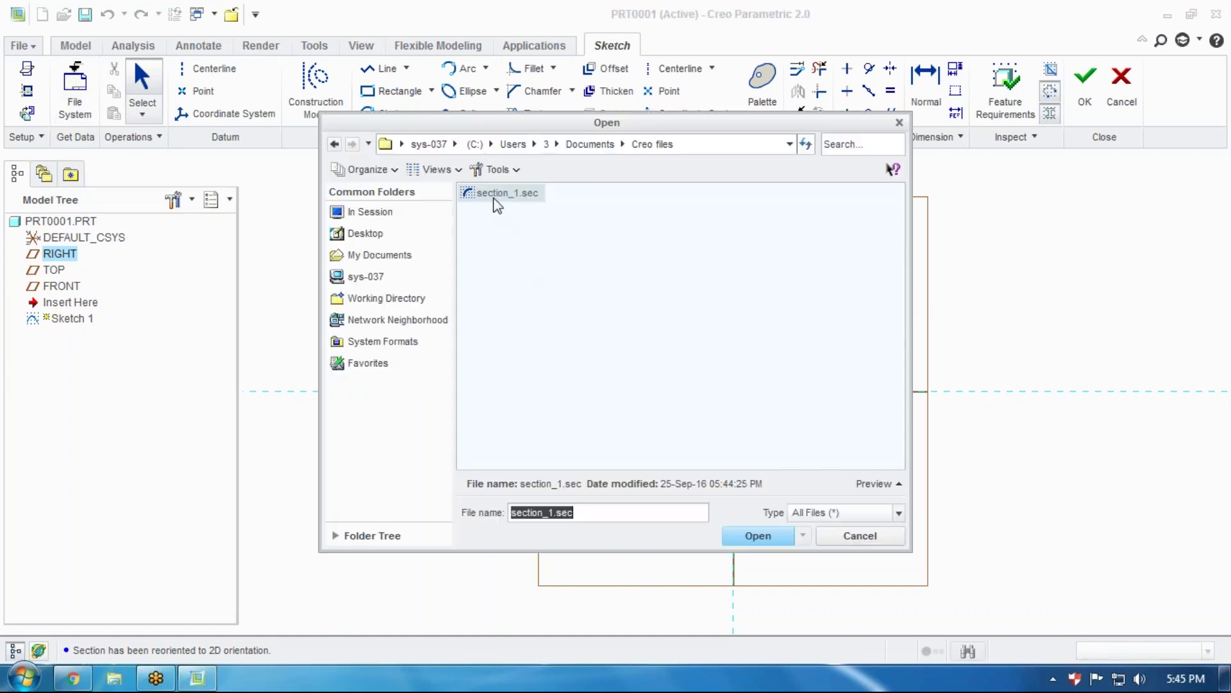
pyautogui.click(499, 203)
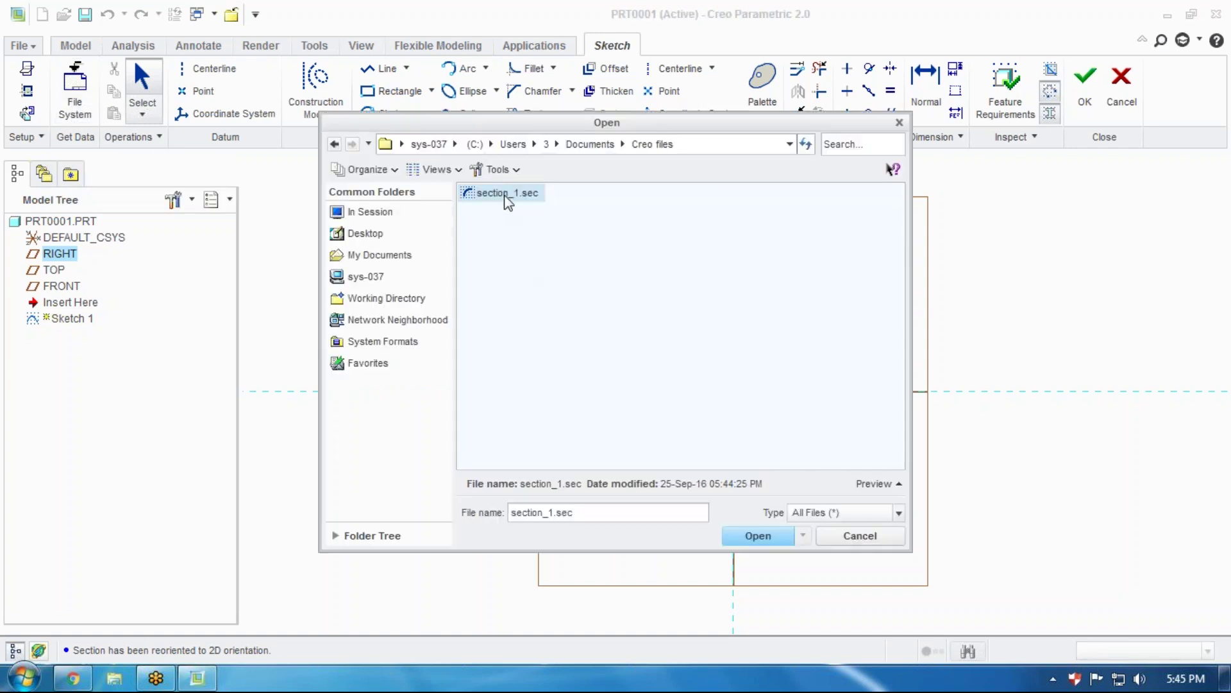
pyautogui.click(758, 536)
pyautogui.click(684, 357)
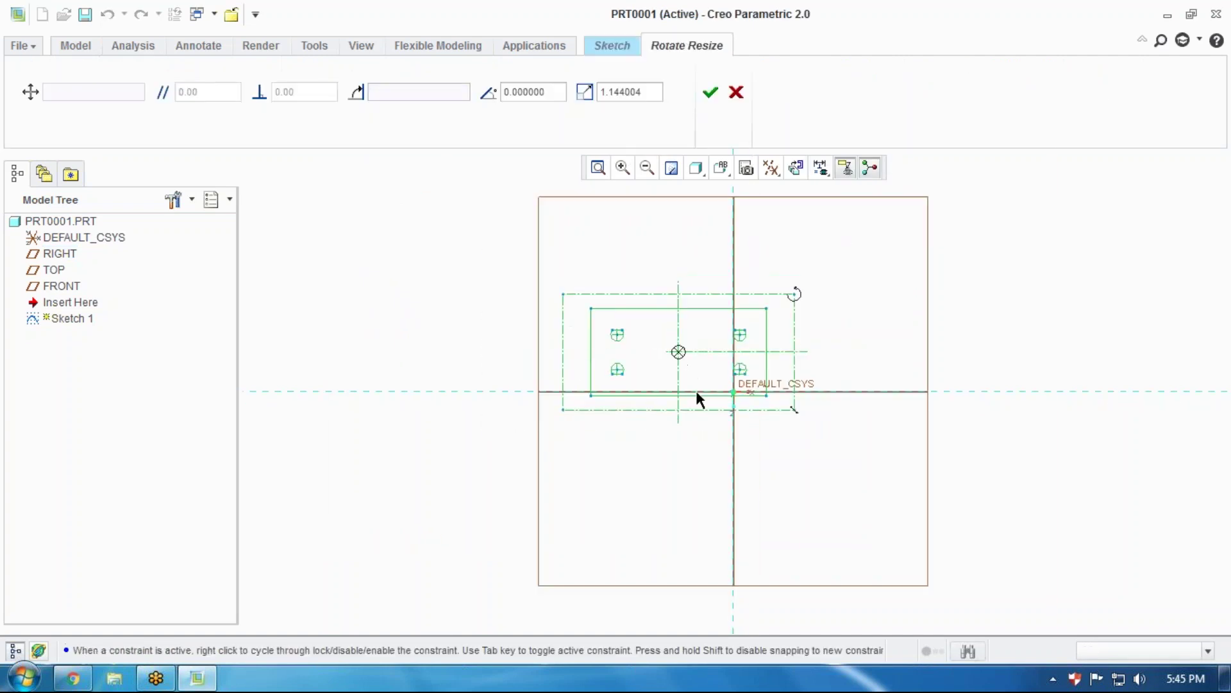
pyautogui.moveTo(697, 399); pyautogui.dragTo(738, 393)
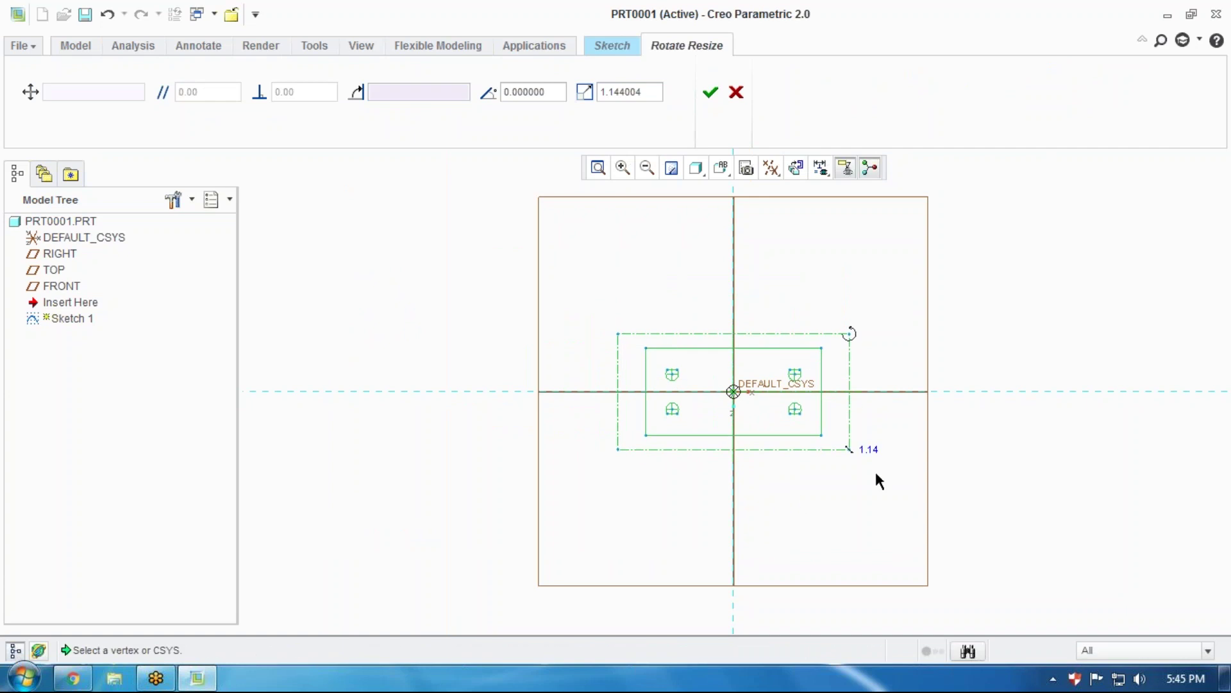
# Set the imported section's scale factor to 1 and accept its placement
pyautogui.doubleClick(656, 92)
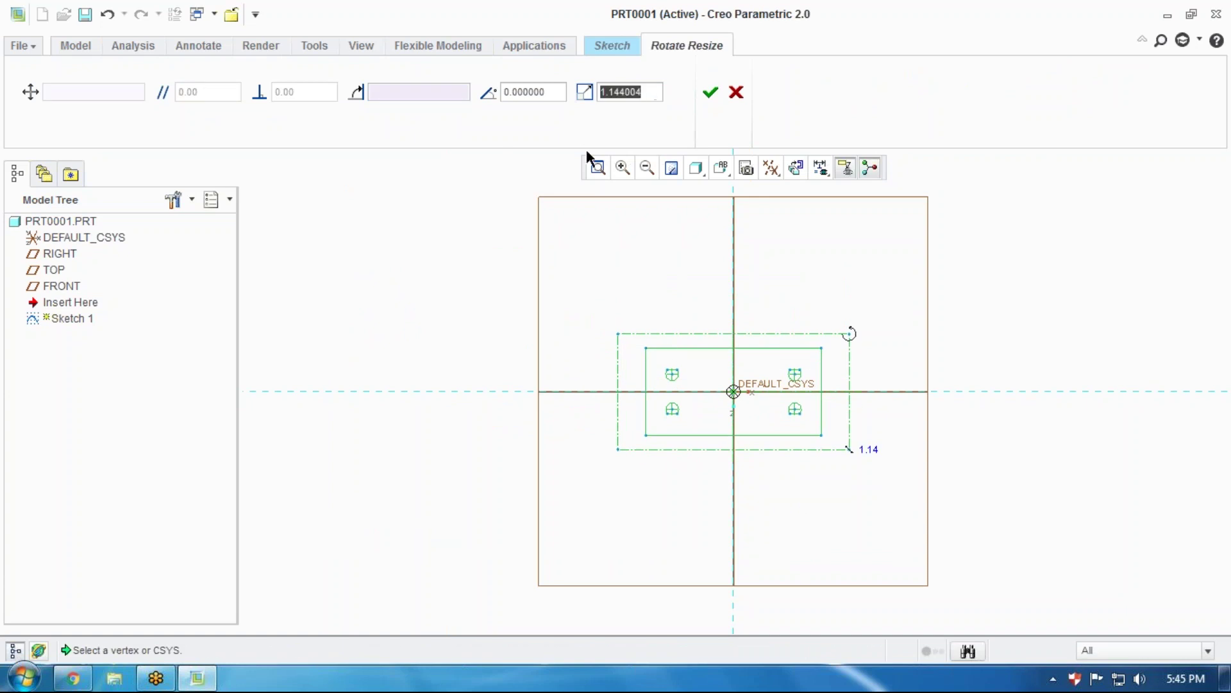
pyautogui.write('1')
pyautogui.press('Return')
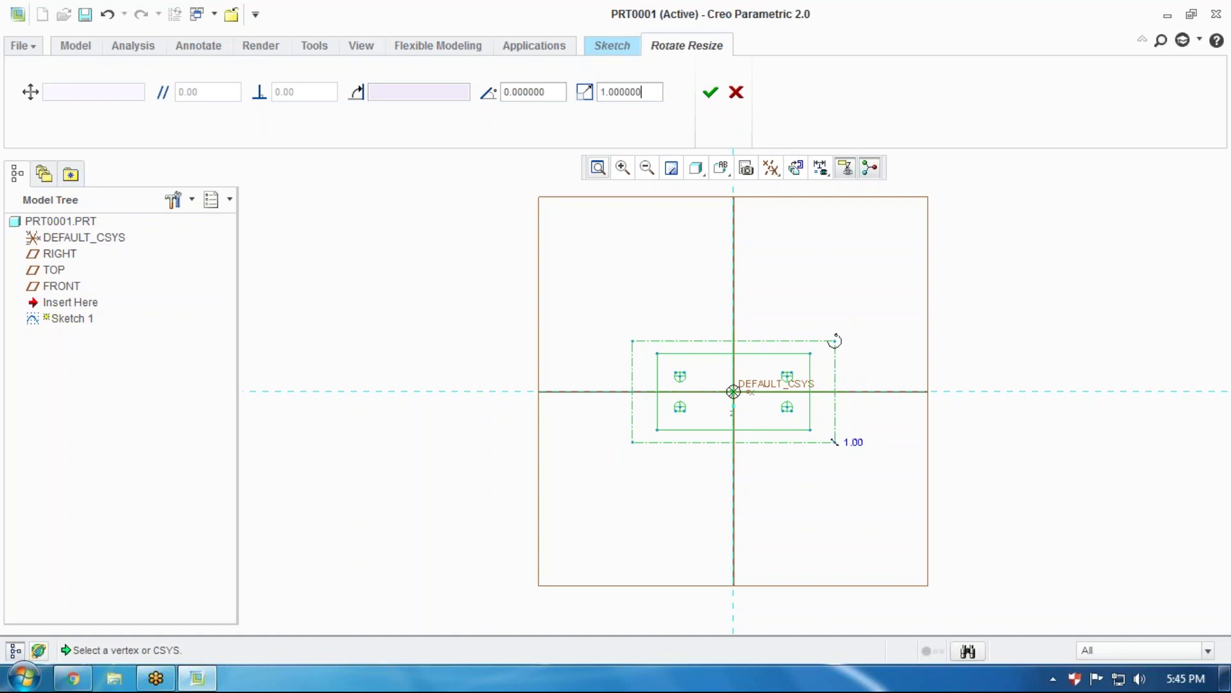
pyautogui.click(710, 94)
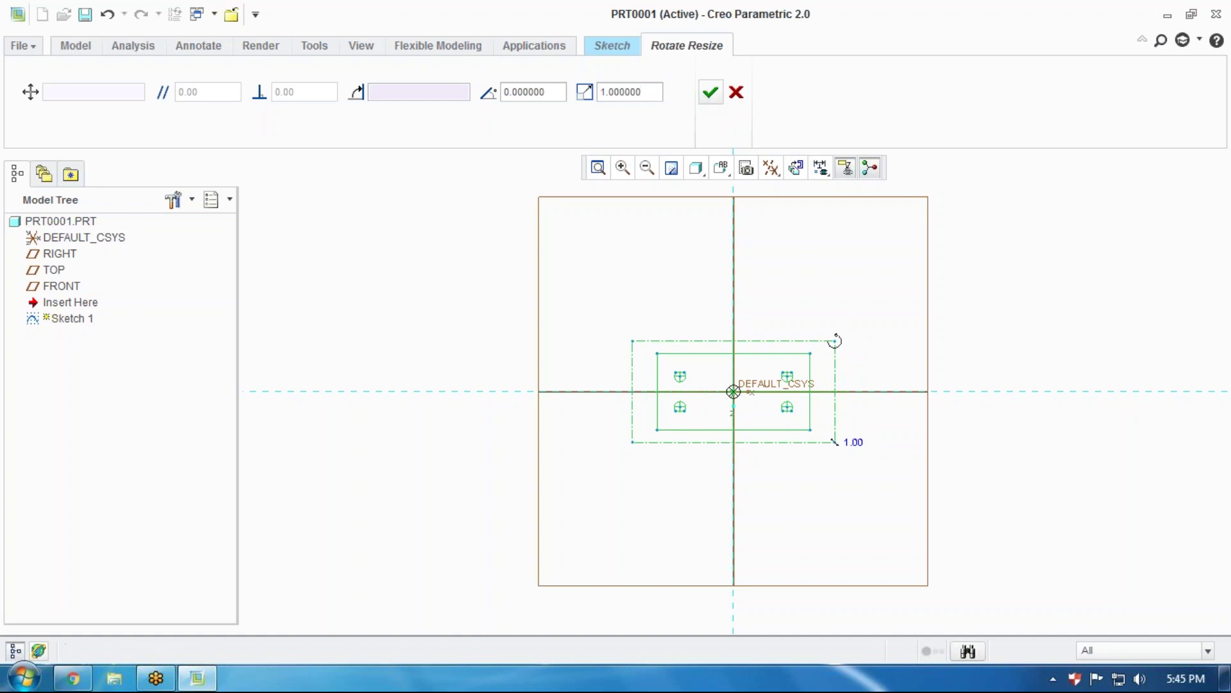
# Finish the sketch containing the imported rectangle with its four cutouts
pyautogui.scroll(-2, 785, 405)
pyautogui.scroll(-4, 762, 391)
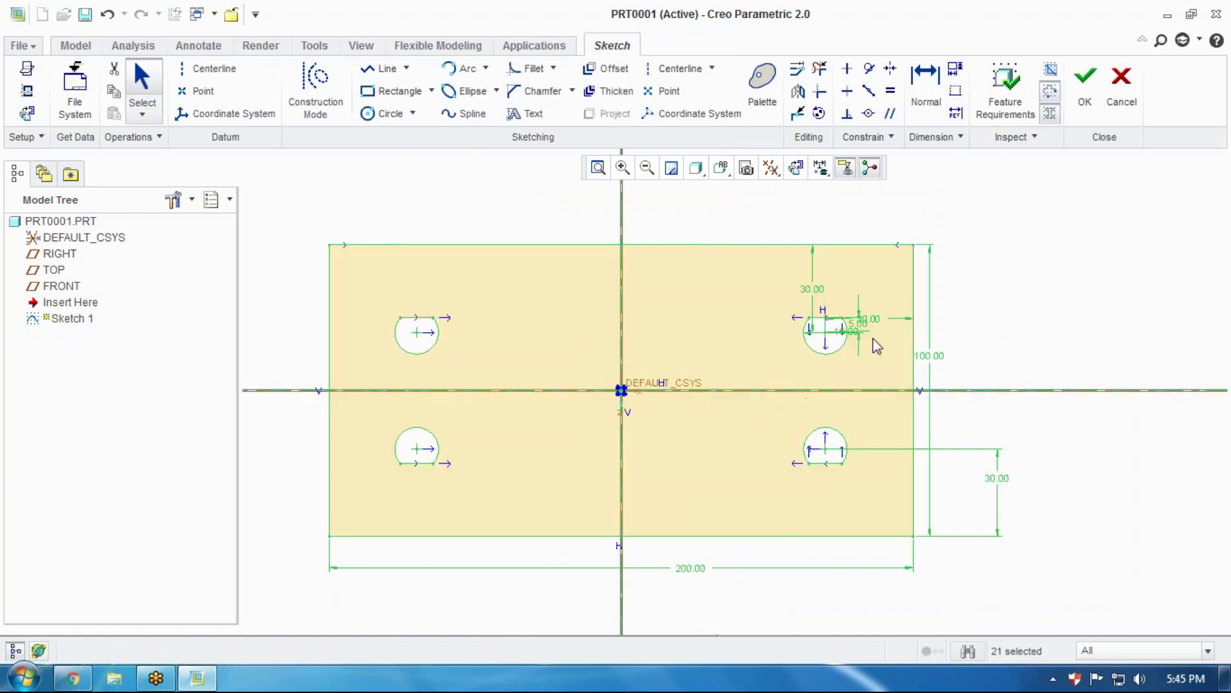
pyautogui.scroll(2, 660, 388)
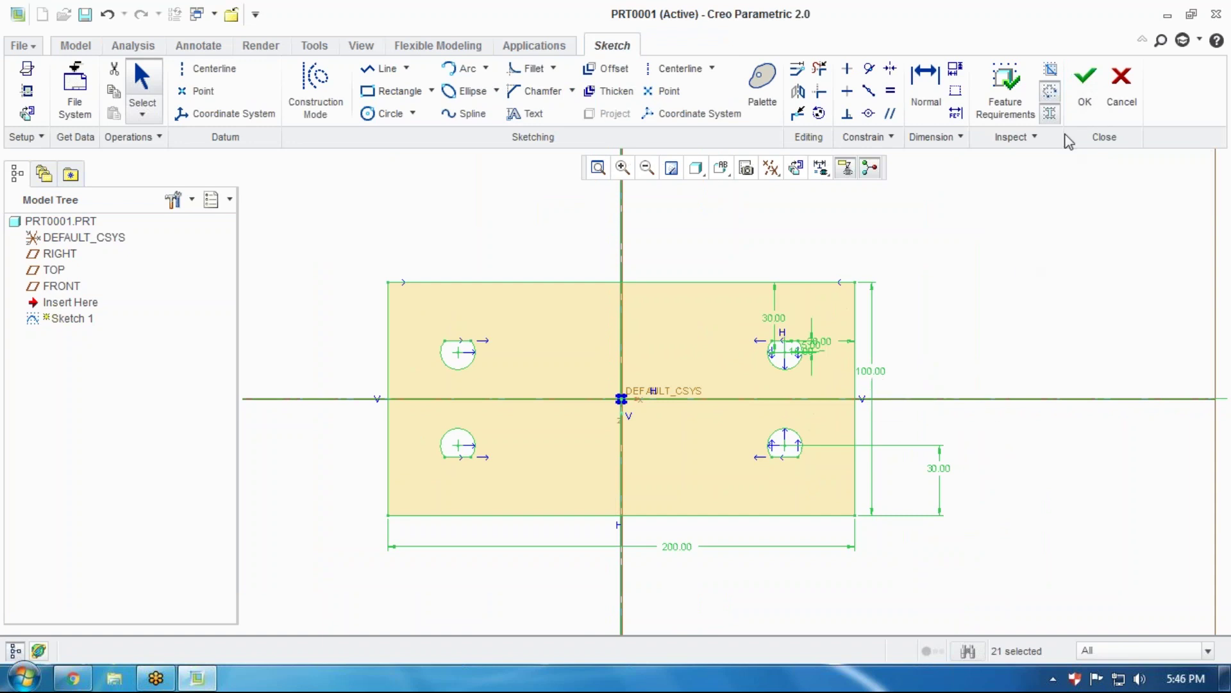
pyautogui.click(1084, 84)
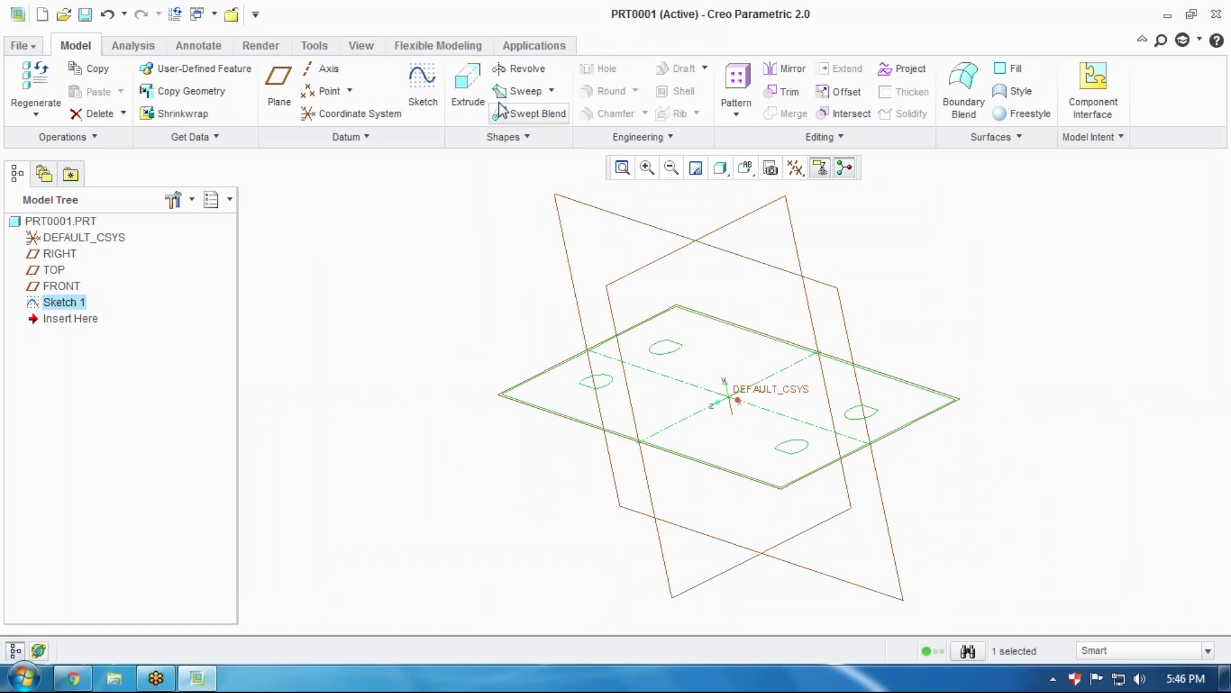
# Extrude the imported sketch as a solid, symmetric about the sketch plane, with a total depth of 25
pyautogui.click(467, 83)
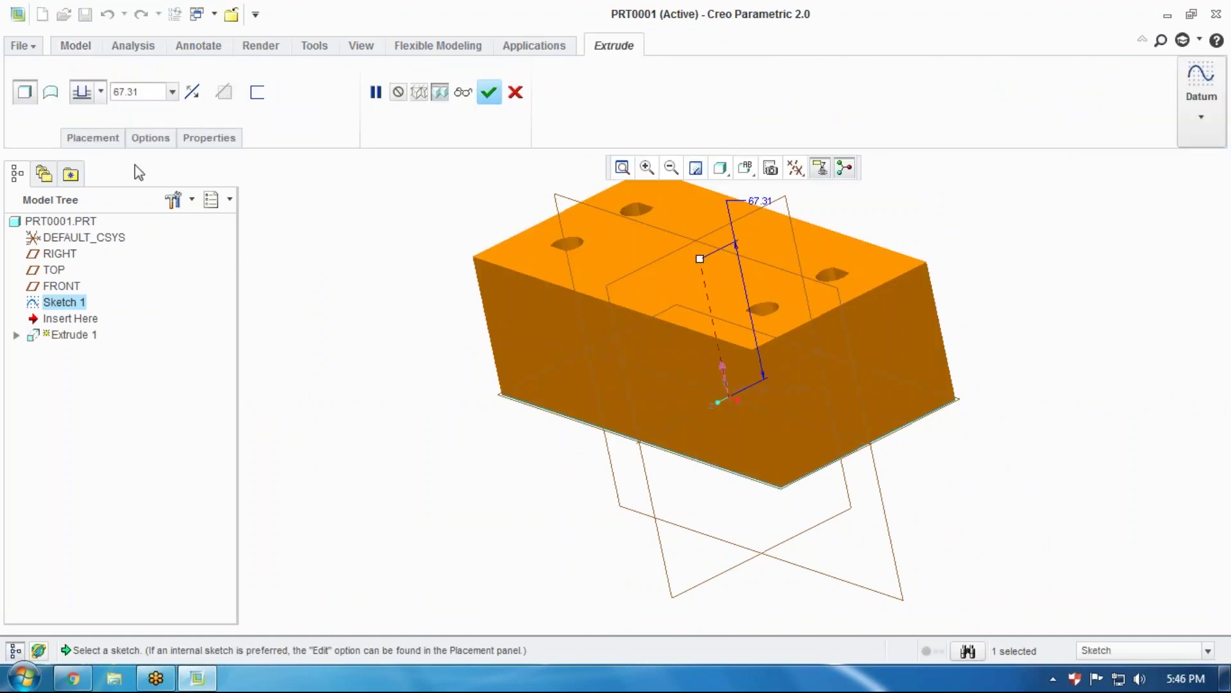
pyautogui.click(101, 92)
pyautogui.click(93, 144)
pyautogui.doubleClick(138, 92)
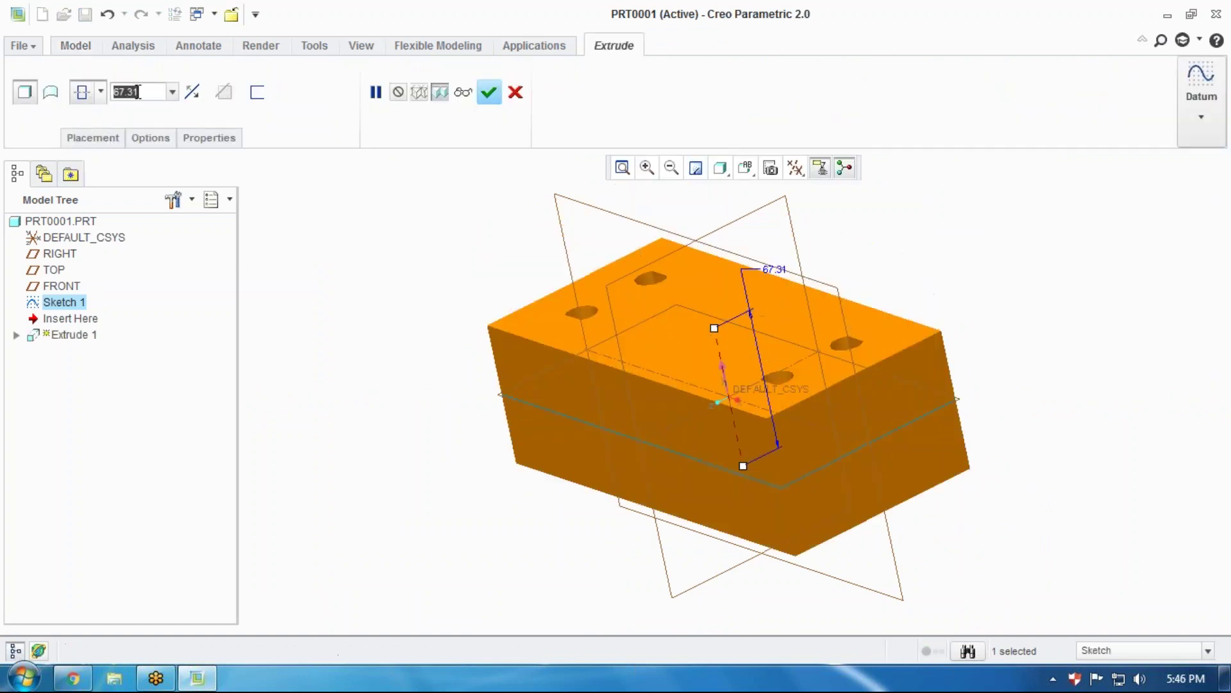
pyautogui.write('25')
pyautogui.press('Return')
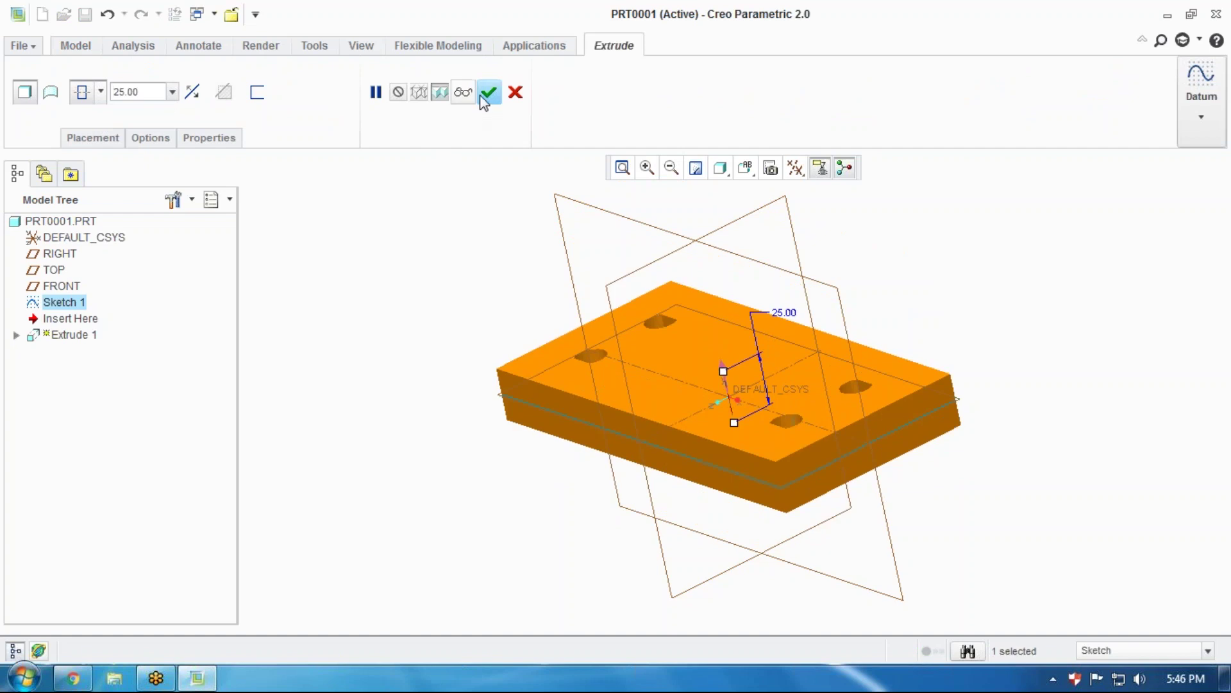
pyautogui.click(489, 93)
# Inspect the extruded plate from several angles and set its display style to shading with edges
pyautogui.moveTo(468, 305)
pyautogui.mouseDown(button='middle')
pyautogui.moveTo(465, 449)
pyautogui.moveTo(460, 379)
pyautogui.moveTo(506, 365)
pyautogui.moveTo(448, 306)
pyautogui.moveTo(463, 383)
pyautogui.moveTo(483, 365)
pyautogui.moveTo(464, 344)
pyautogui.moveTo(469, 317)
pyautogui.mouseUp(button='middle')
pyautogui.scroll(2, 473, 315)
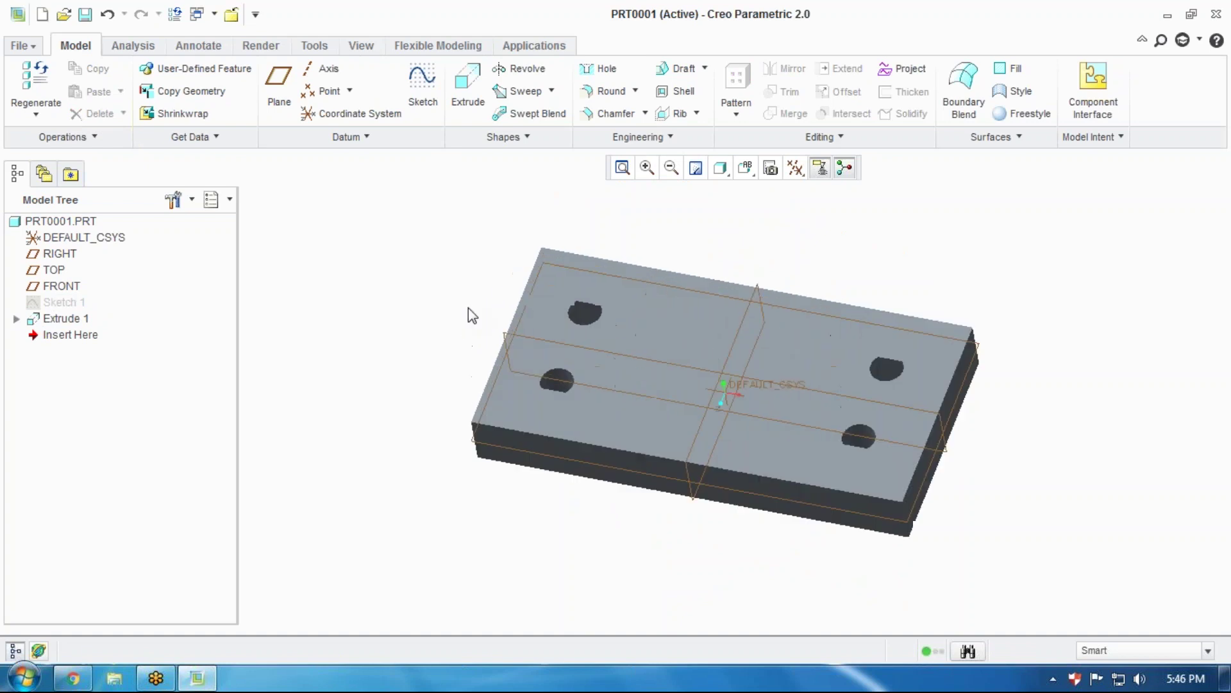
pyautogui.moveTo(529, 480); pyautogui.dragTo(758, 413, button='middle')
pyautogui.scroll(1, 744, 432)
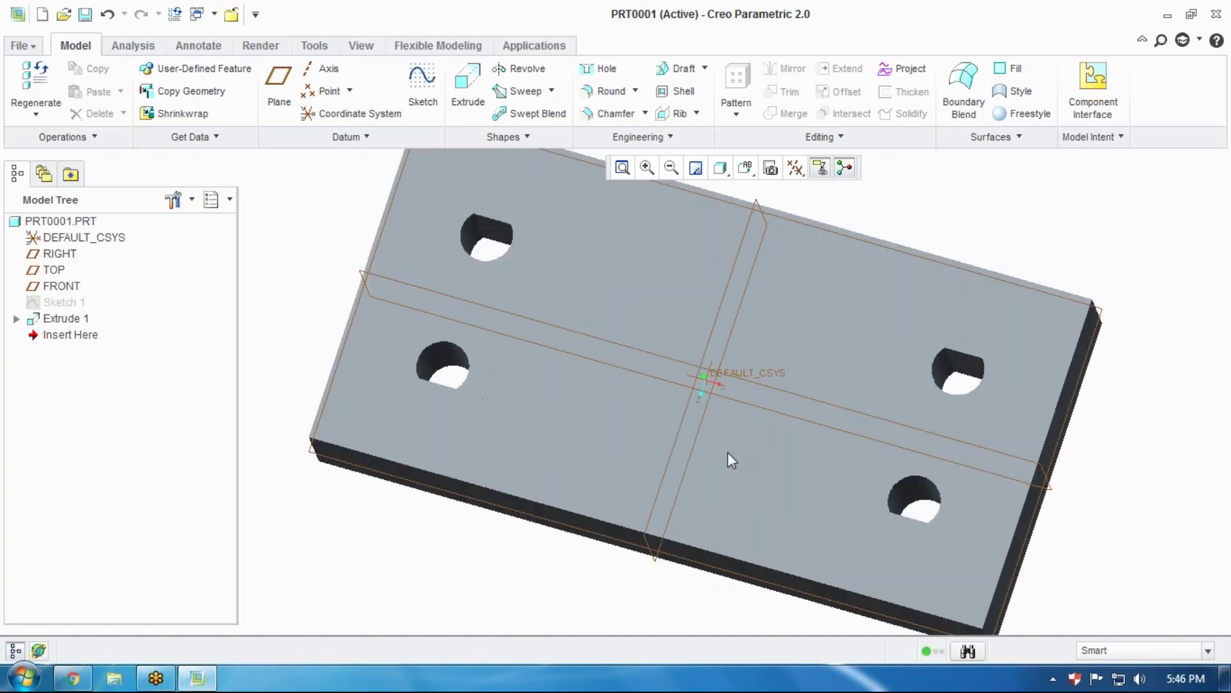
pyautogui.scroll(-1, 728, 452)
pyautogui.moveTo(704, 475); pyautogui.dragTo(637, 444, button='middle')
pyautogui.click(721, 168)
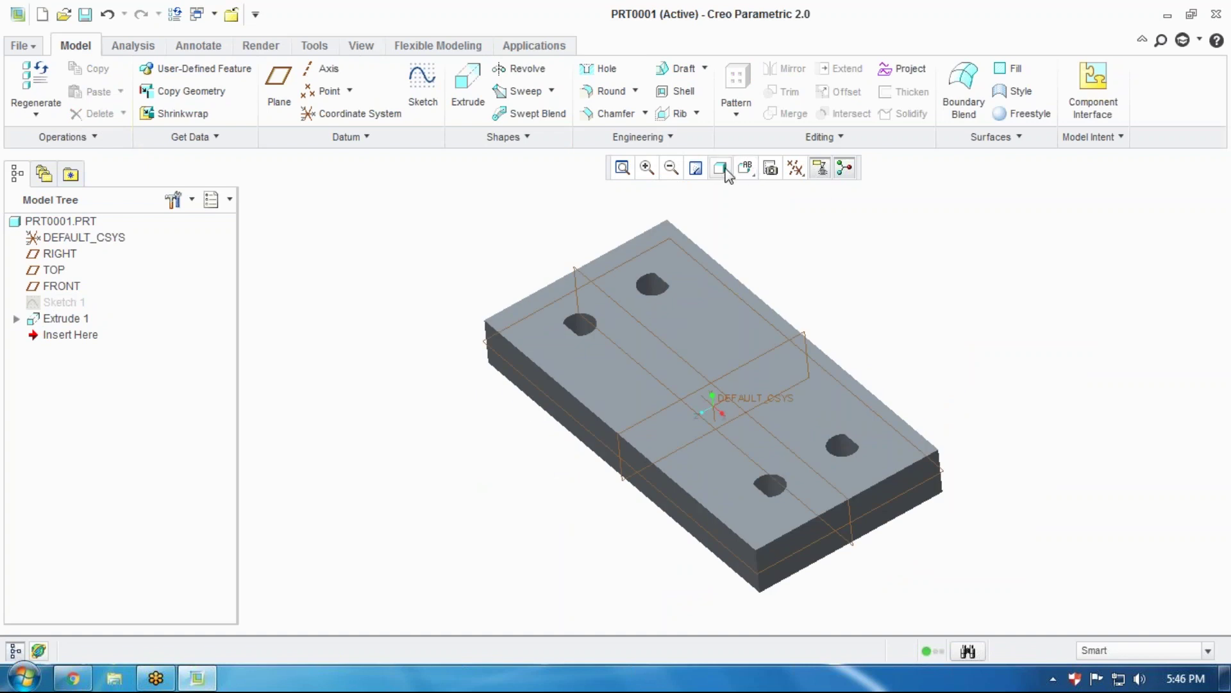
pyautogui.click(744, 199)
pyautogui.scroll(-1, 922, 330)
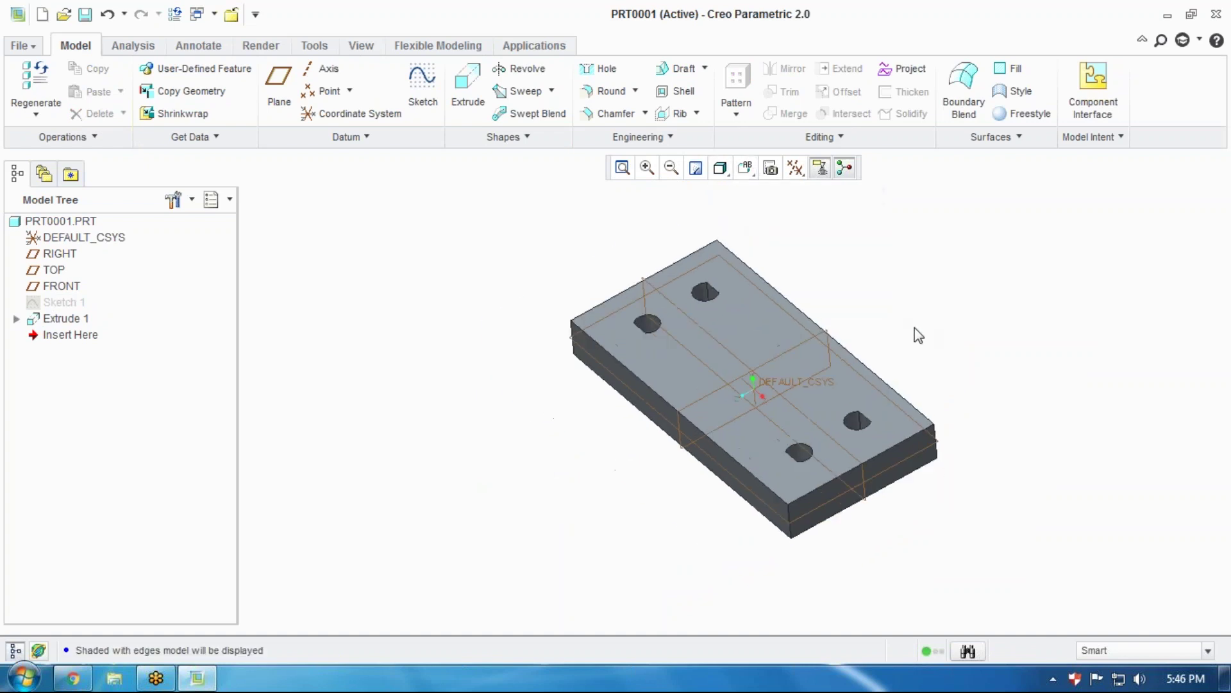
pyautogui.moveTo(914, 328); pyautogui.dragTo(1032, 338, button='middle')
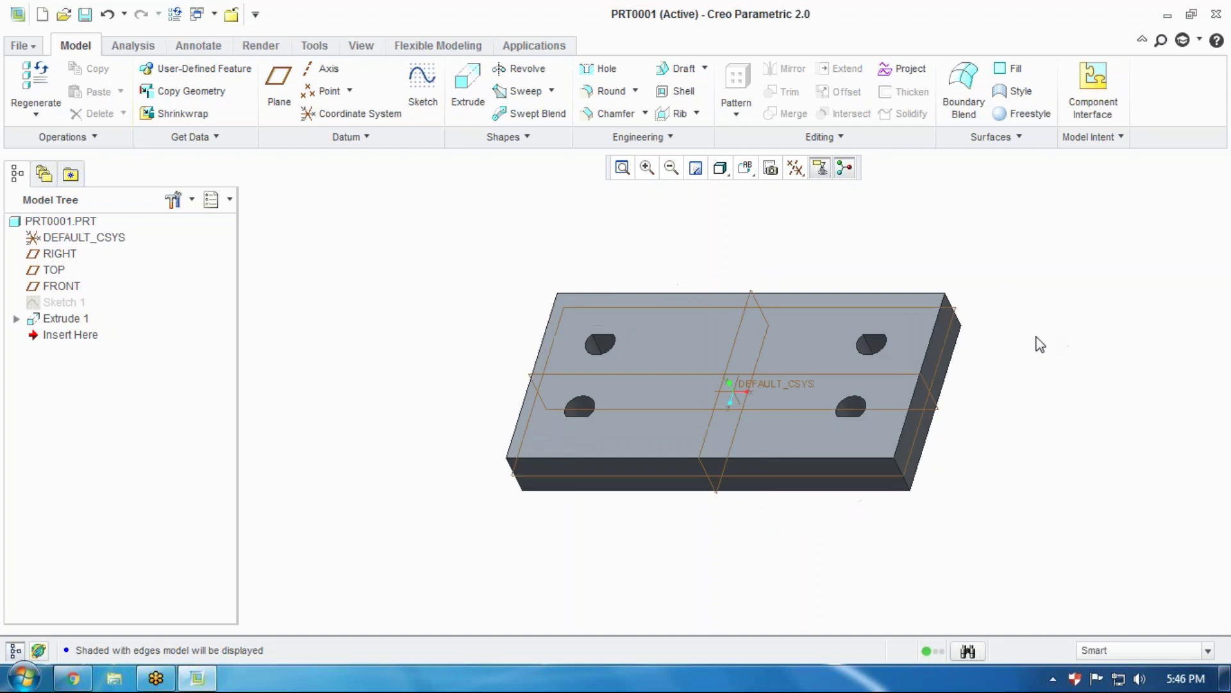
# Close the part's window and dismiss the Facebook notification
pyautogui.click(231, 14)
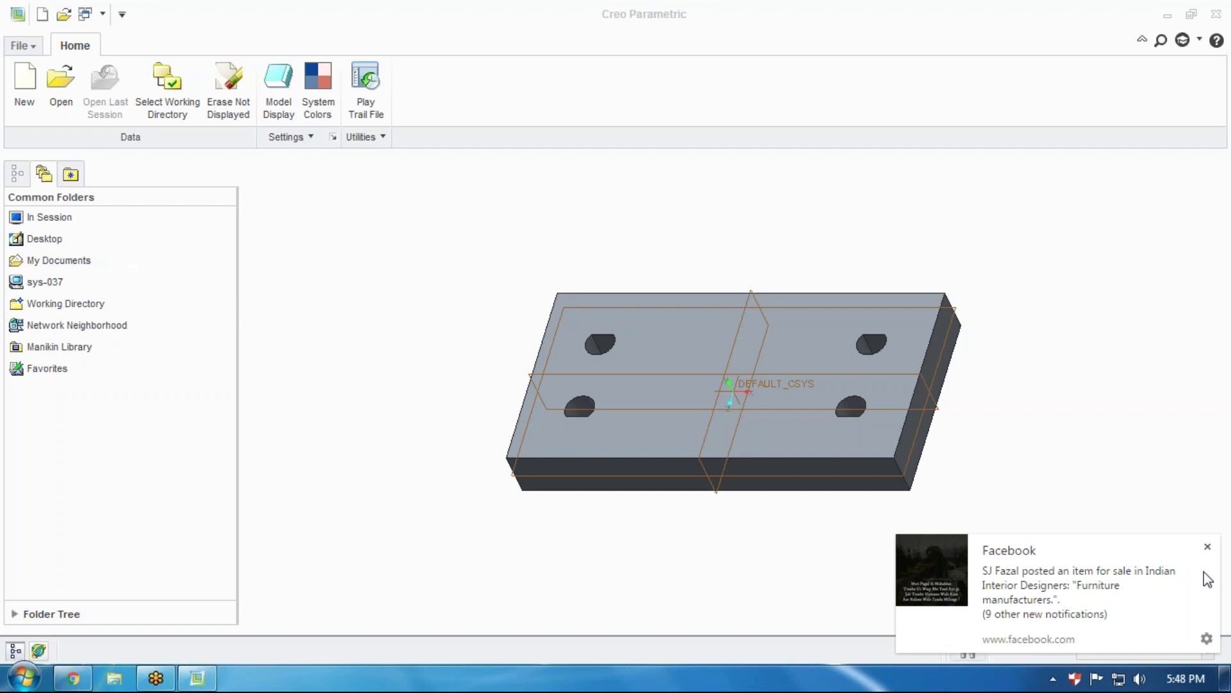
pyautogui.click(1207, 546)
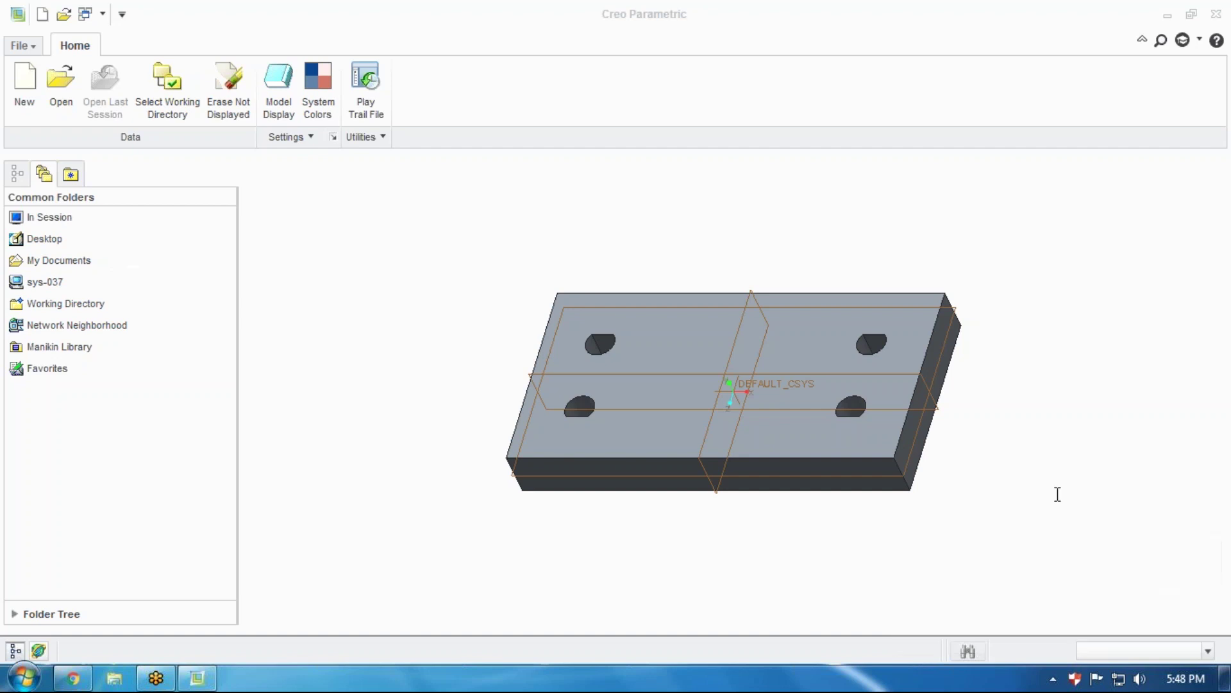